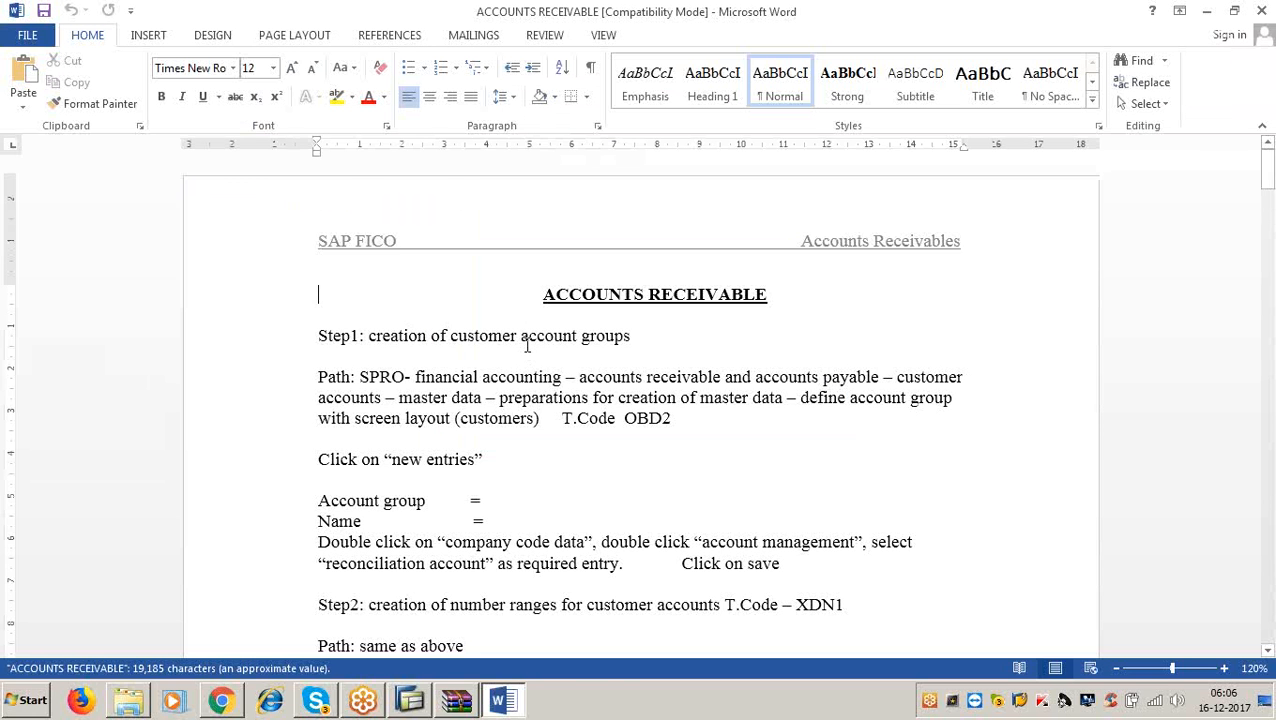
# Scroll the Word notes to the DUNNING section's OB61 dunning-areas step, then minimize Word.
pyautogui.scroll(-20, 527, 345)
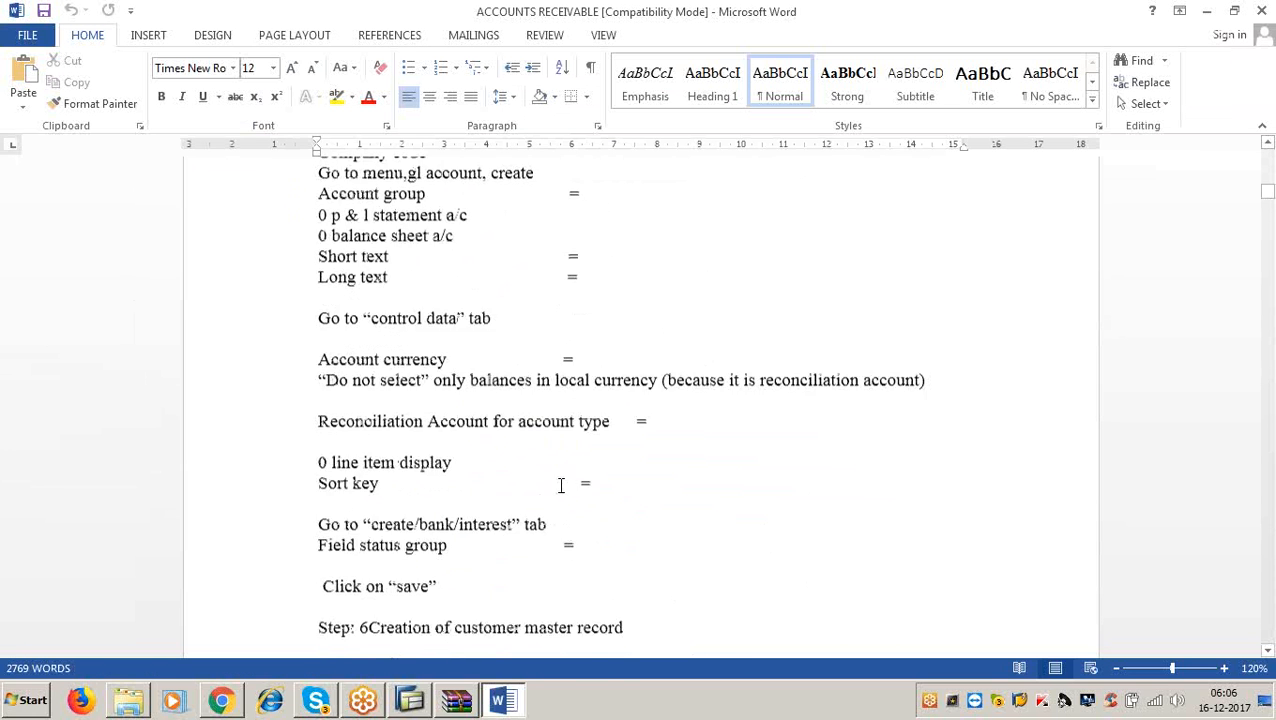
pyautogui.scroll(-20, 562, 490)
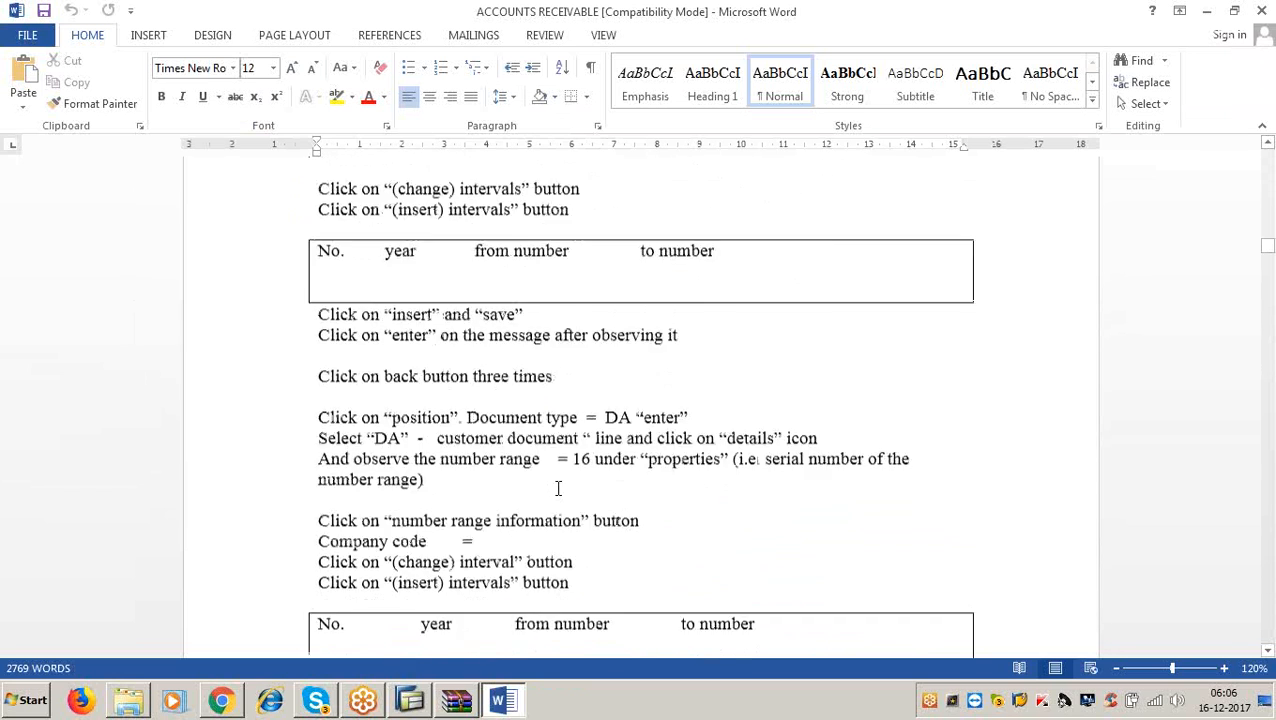
pyautogui.scroll(-20, 561, 497)
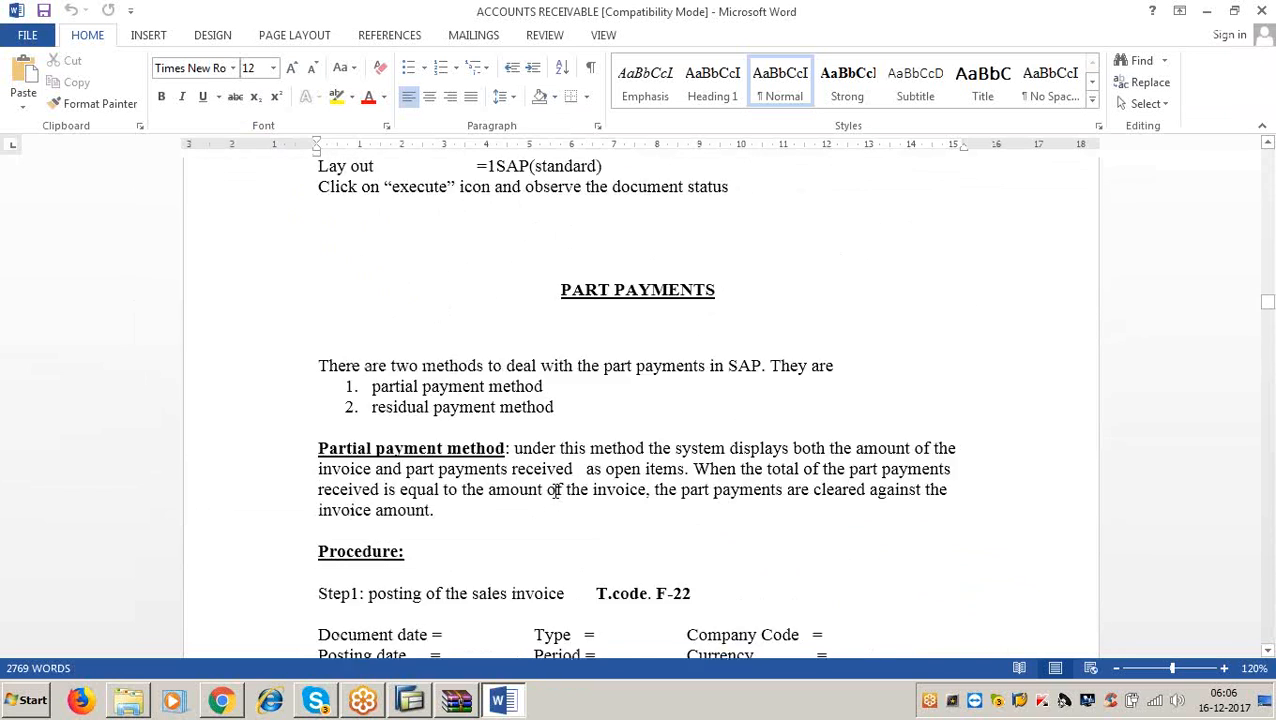
pyautogui.scroll(-20, 557, 497)
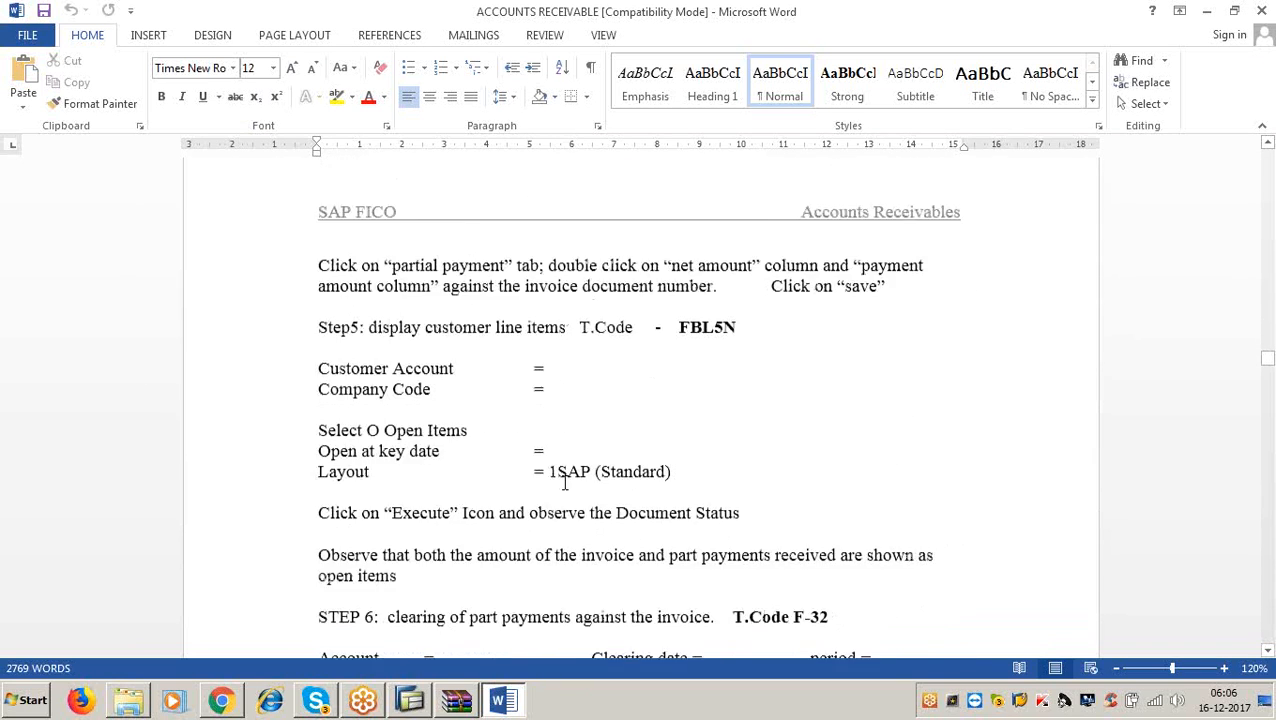
pyautogui.scroll(-20, 566, 488)
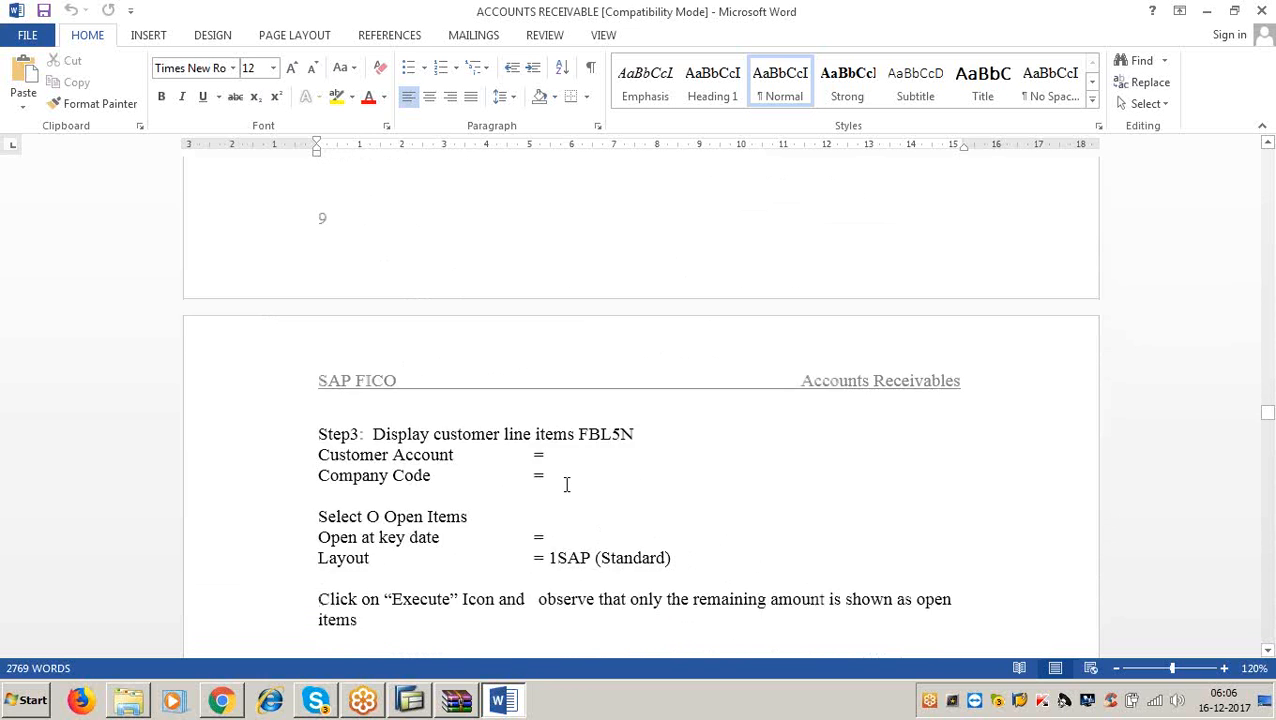
pyautogui.scroll(-20, 566, 488)
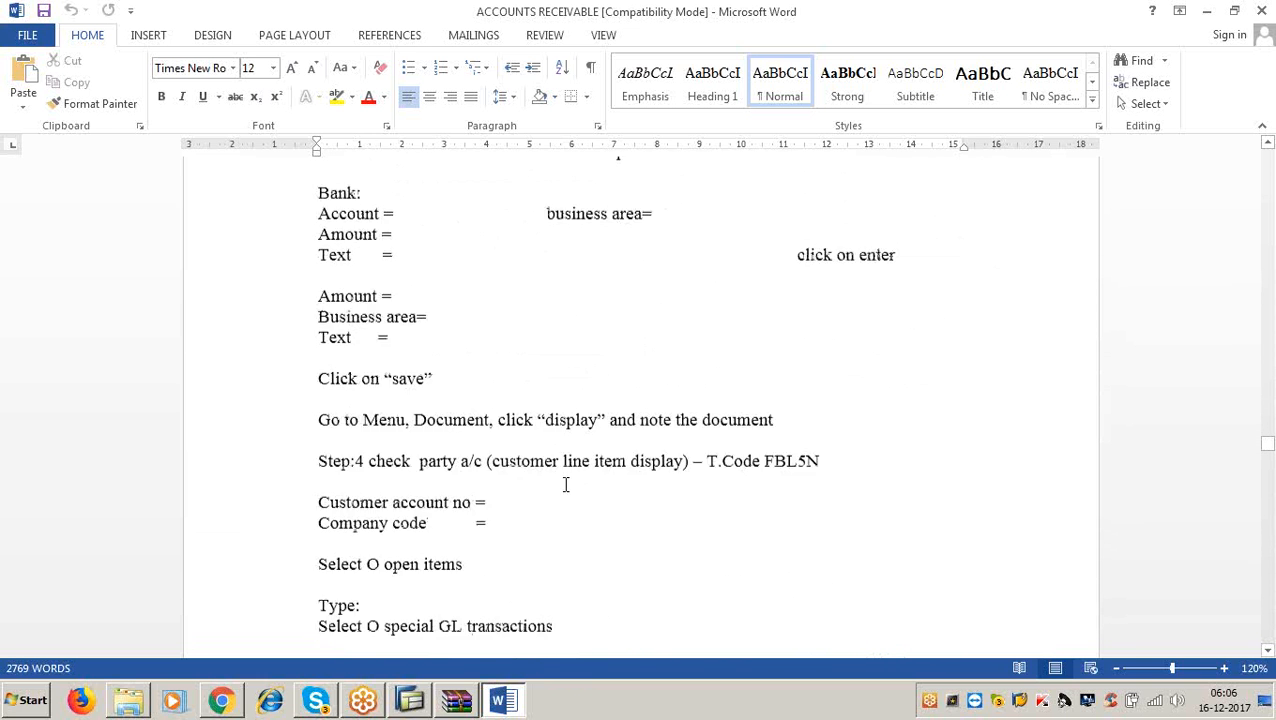
pyautogui.scroll(-20, 566, 492)
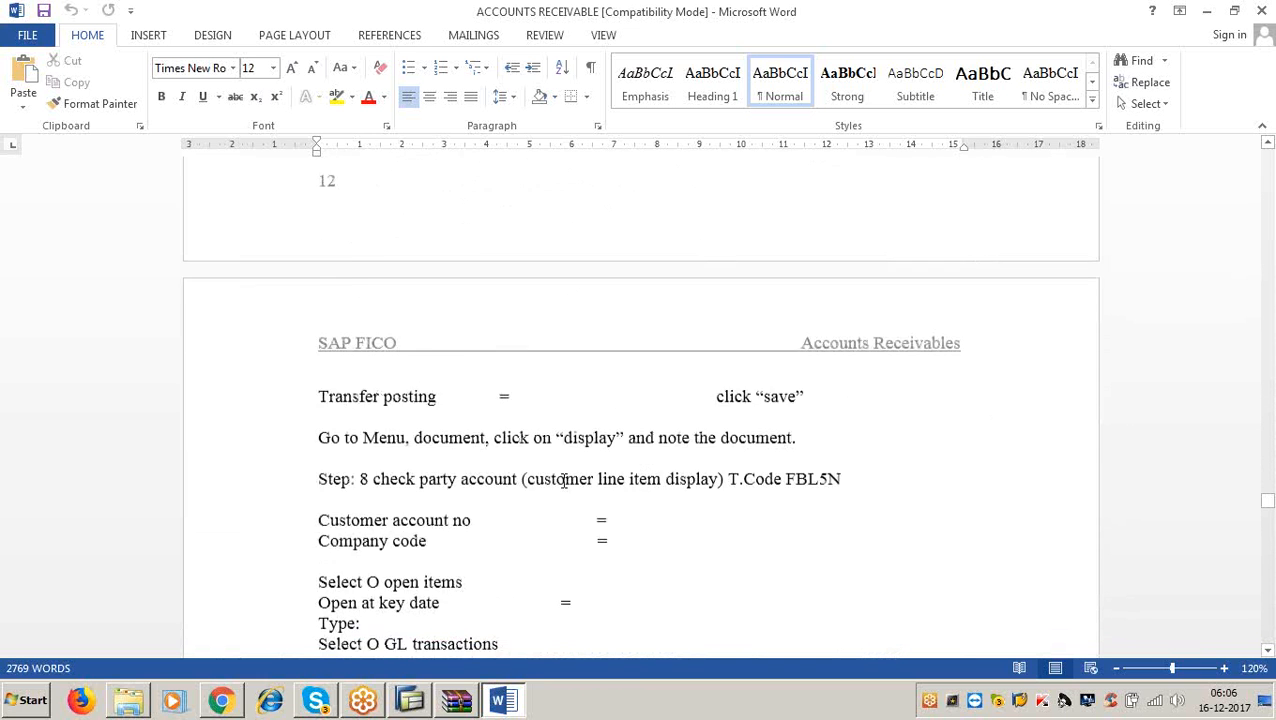
pyautogui.scroll(-15, 561, 488)
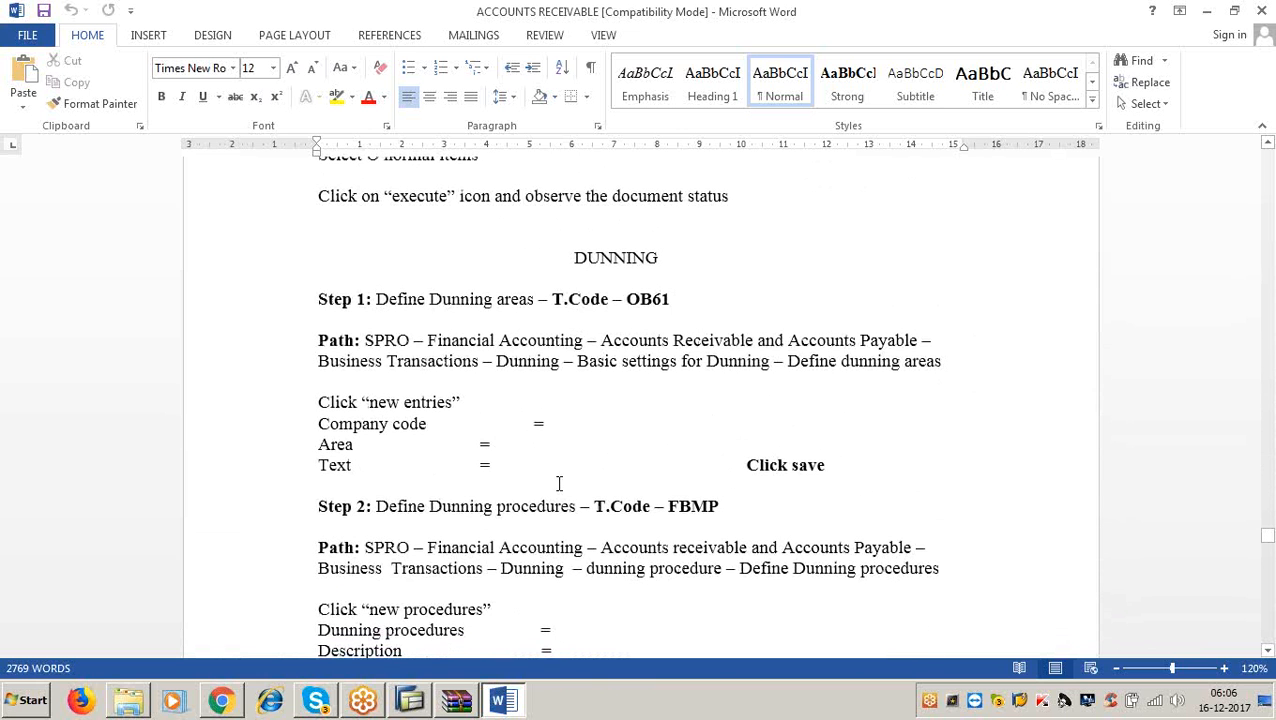
pyautogui.click(677, 299)
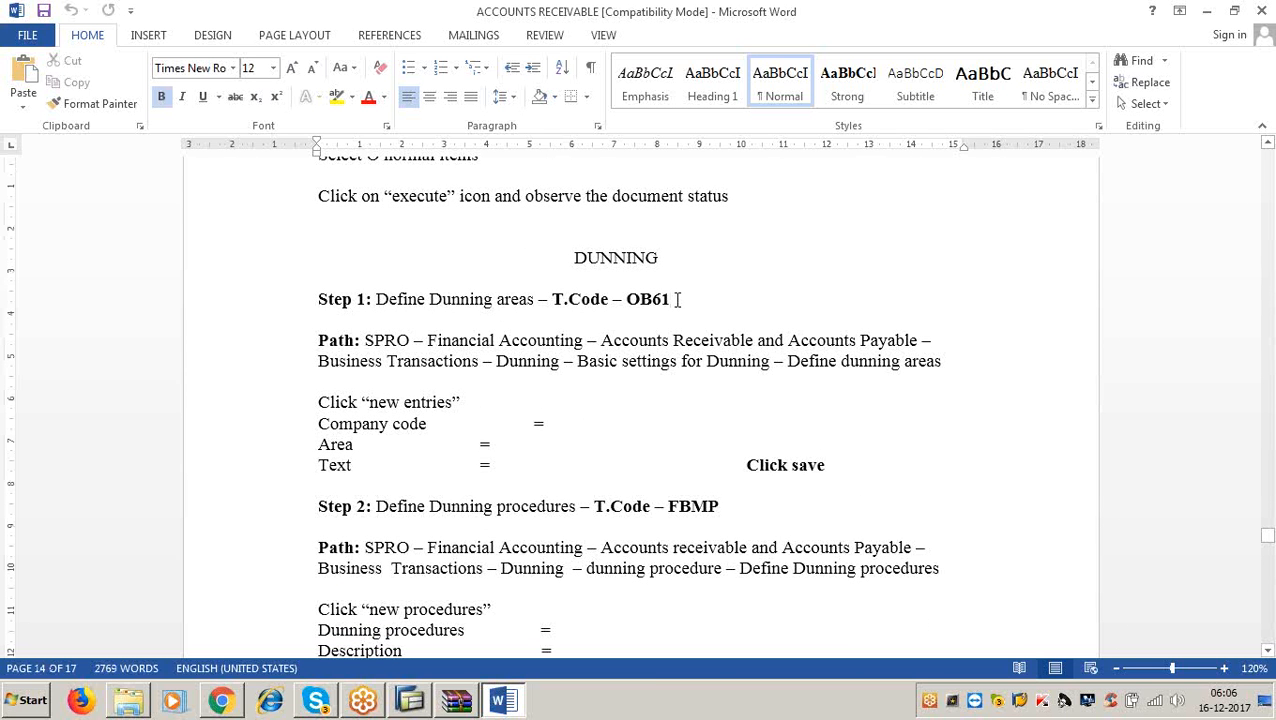
pyautogui.click(1208, 13)
# Minimize the archive and sapfico folder windows and bring SAP GUI back up.
pyautogui.click(1232, 9)
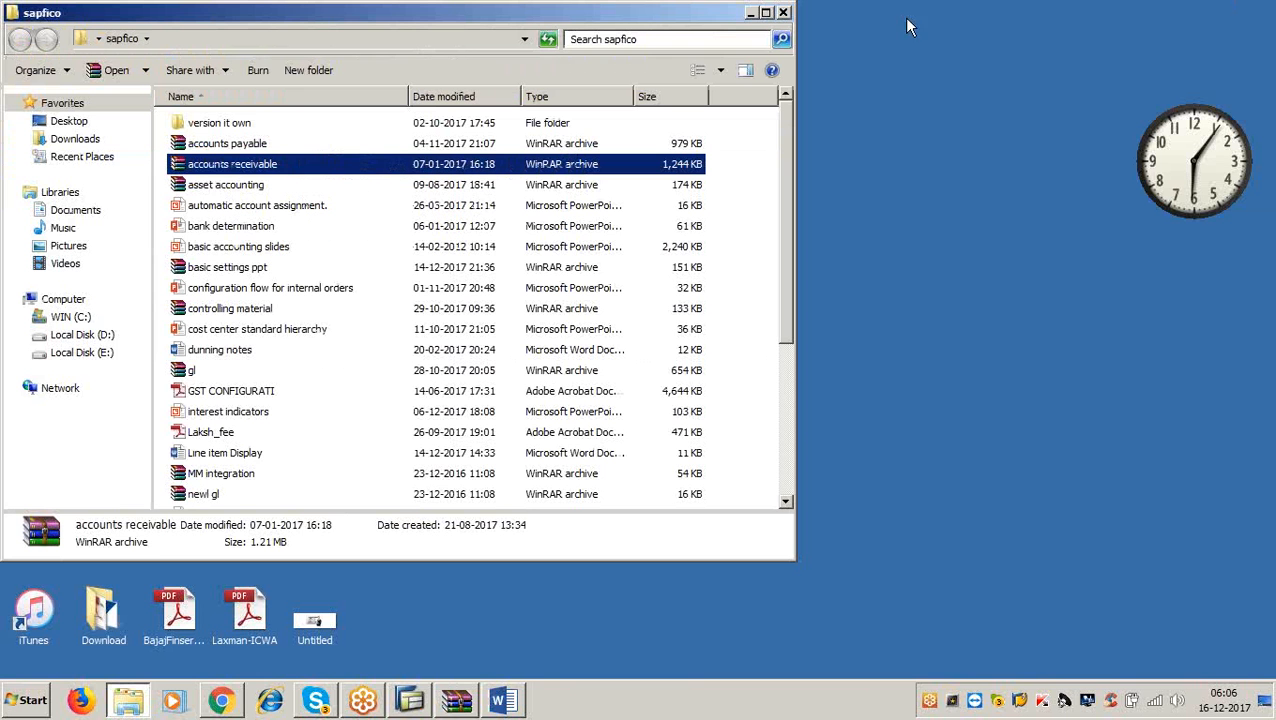
pyautogui.click(750, 13)
pyautogui.click(410, 700)
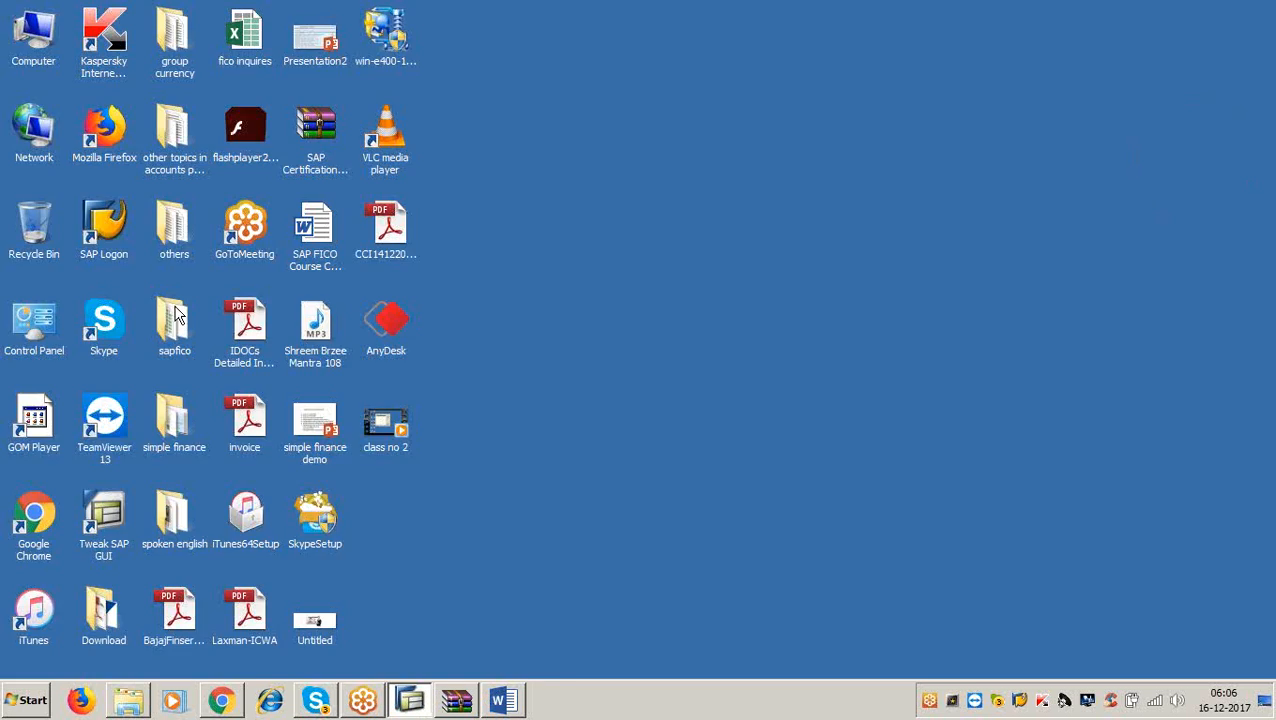
# Open the OB61 dunning areas table and start a blank New Entries list.
pyautogui.write('/nbb61')
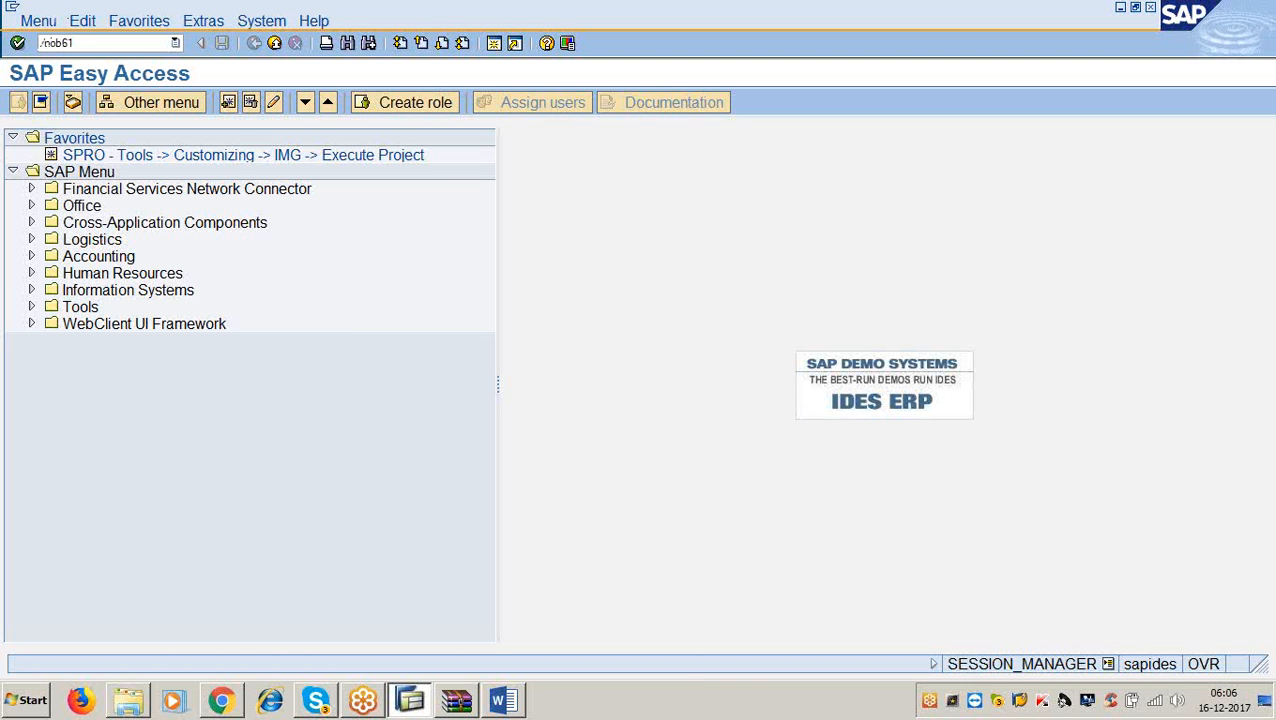
pyautogui.press('Return')
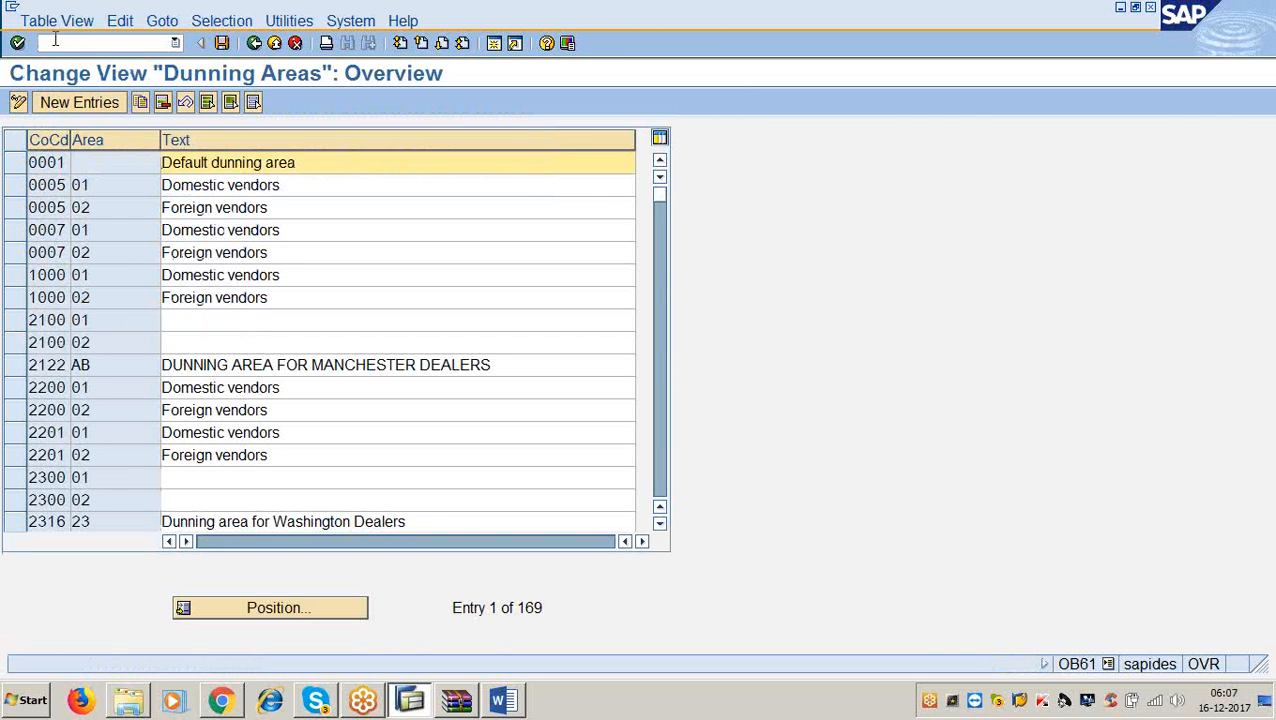
pyautogui.click(44, 95)
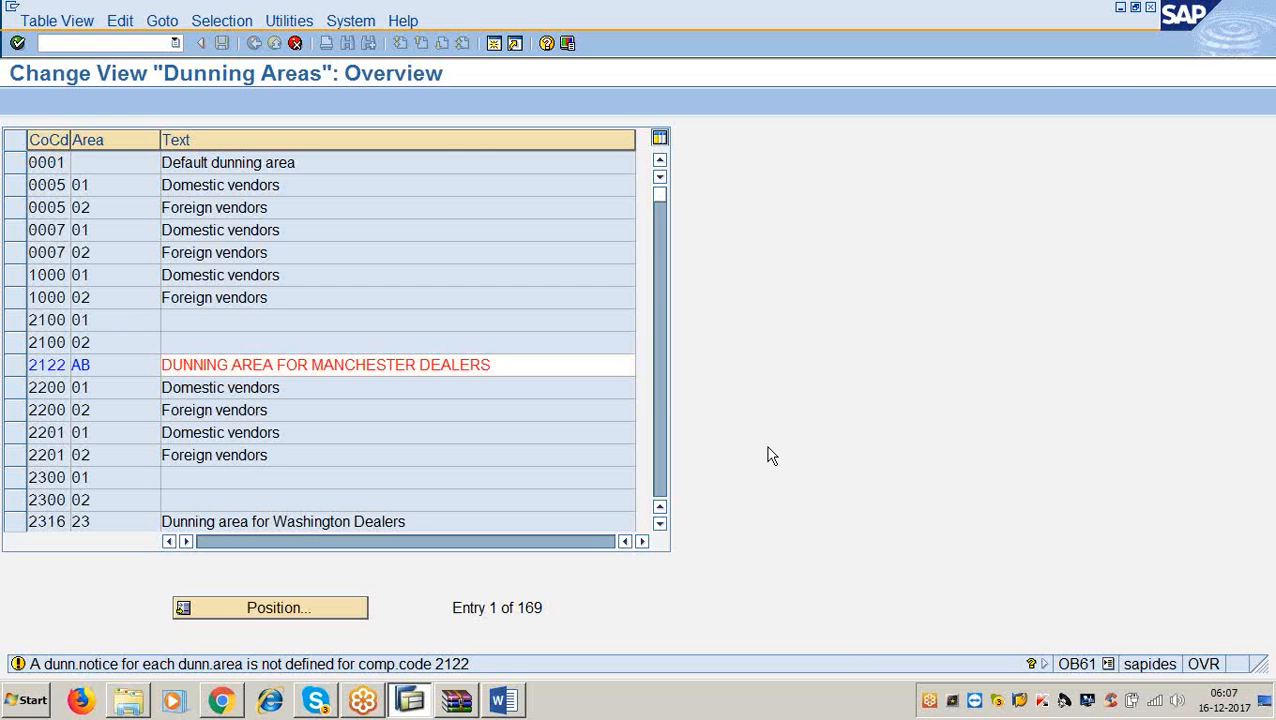
pyautogui.press('Return')
pyautogui.press('F5')
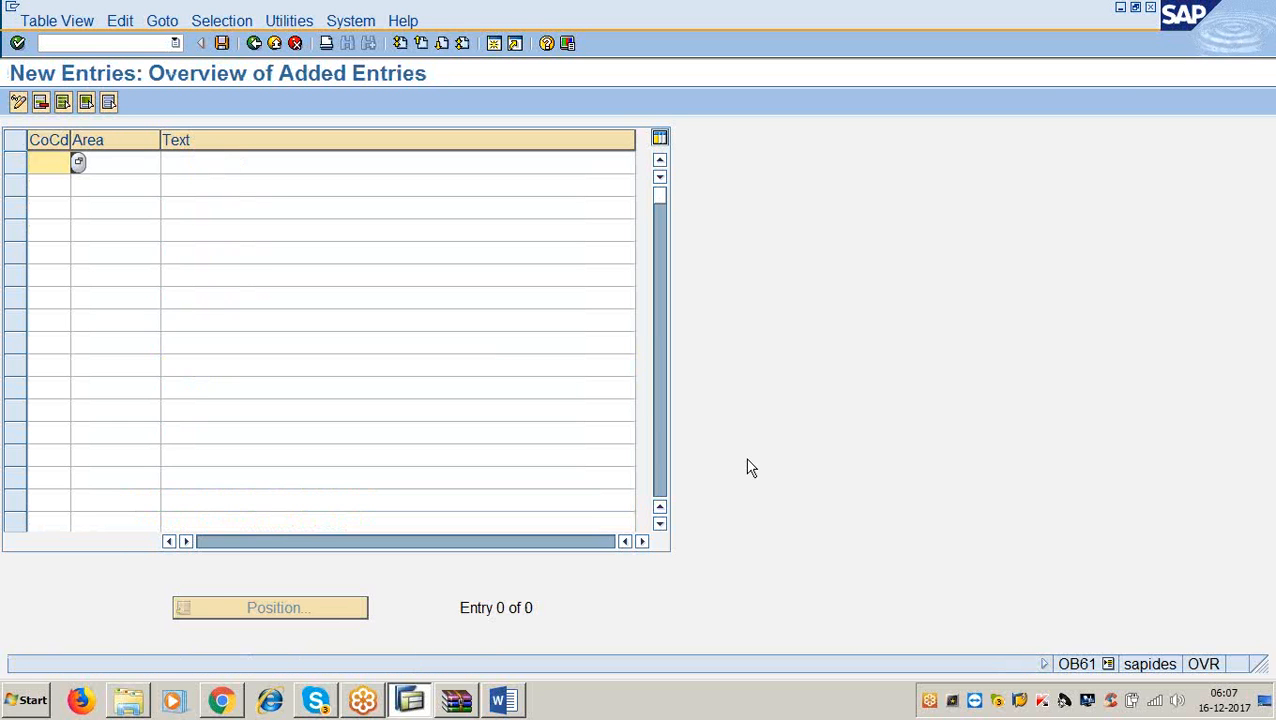
# Enter company code 3366, area 33 and text 'dealers for washington for dunning'.
pyautogui.write('3366')
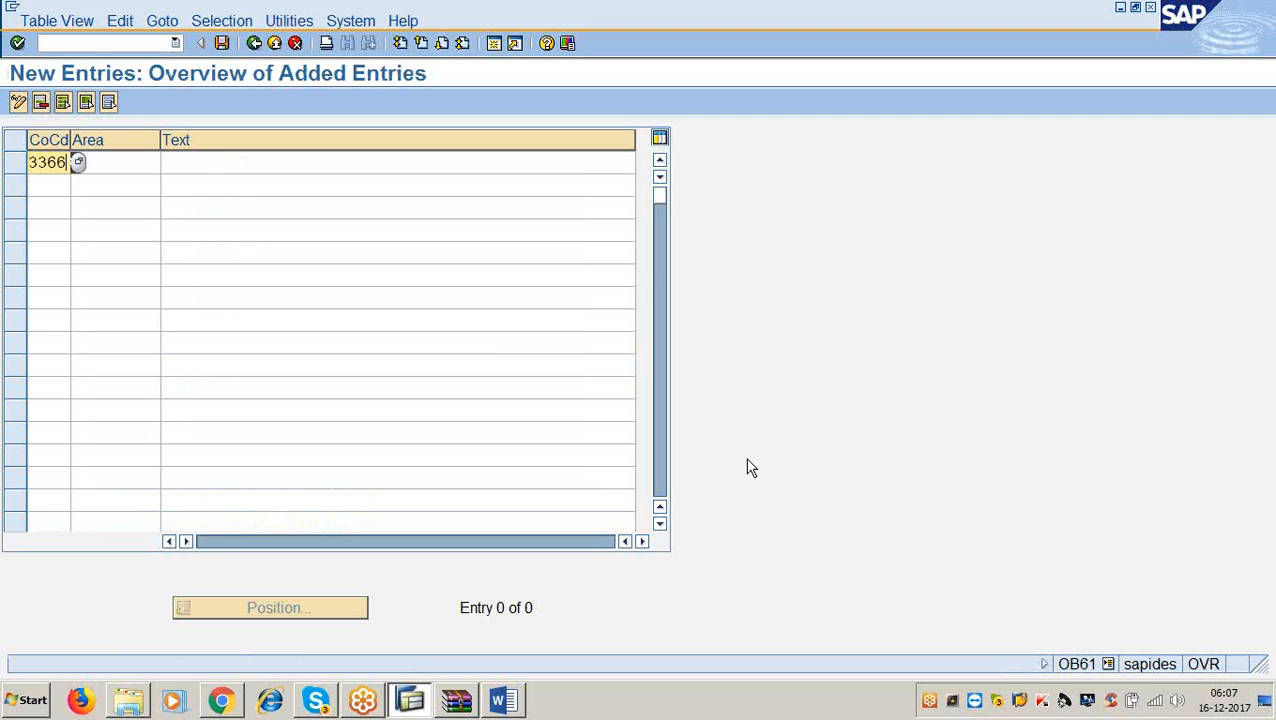
pyautogui.press('Tab')
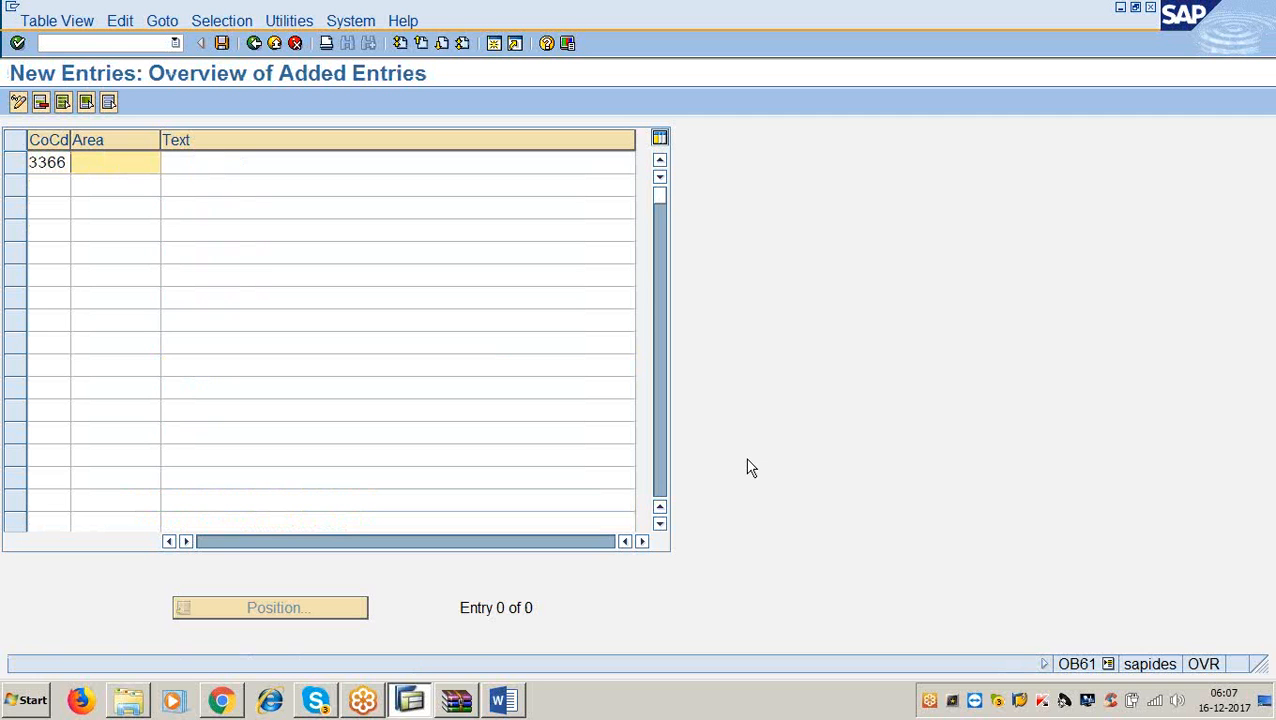
pyautogui.write('33')
pyautogui.press('Tab')
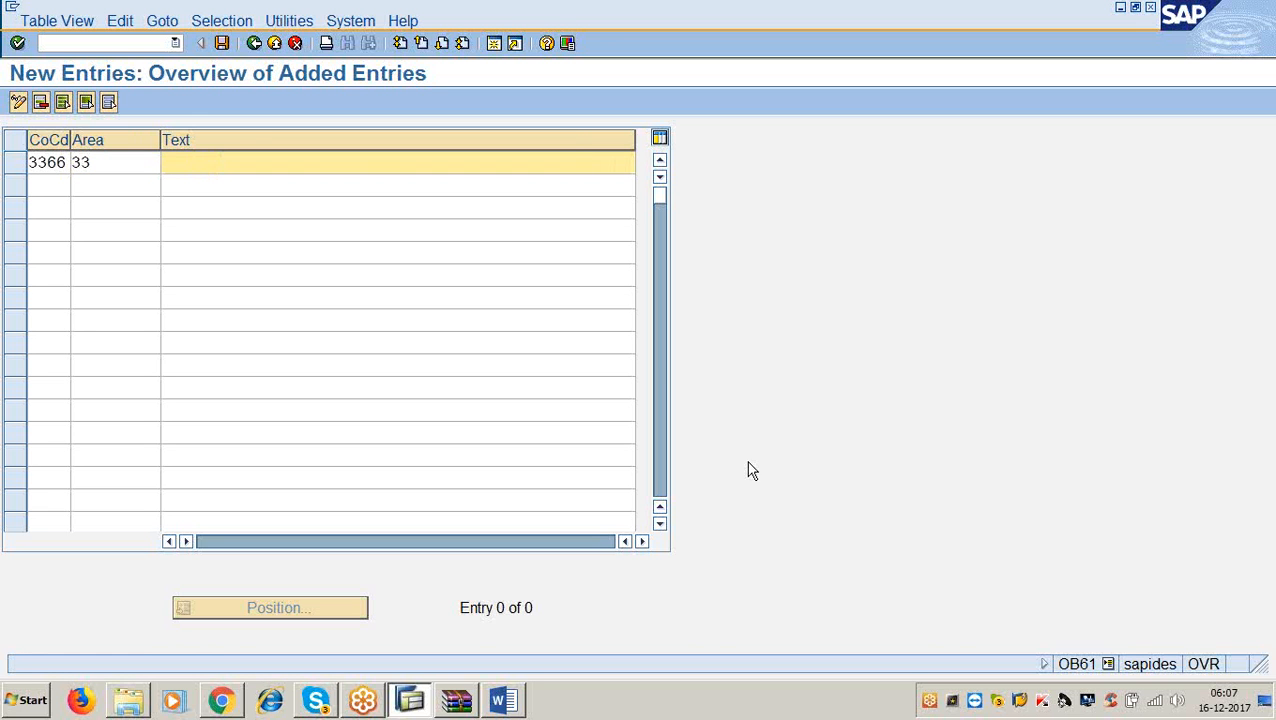
pyautogui.write('dealers for washingt')
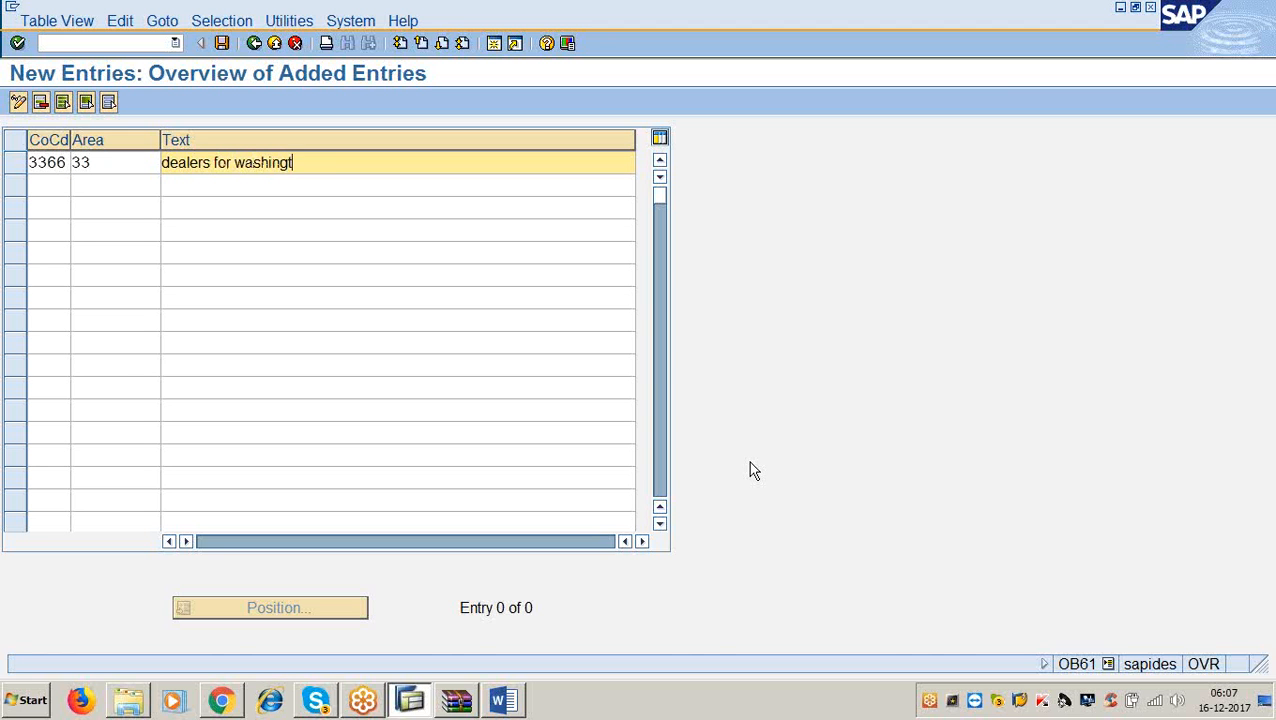
pyautogui.write('on for dunning')
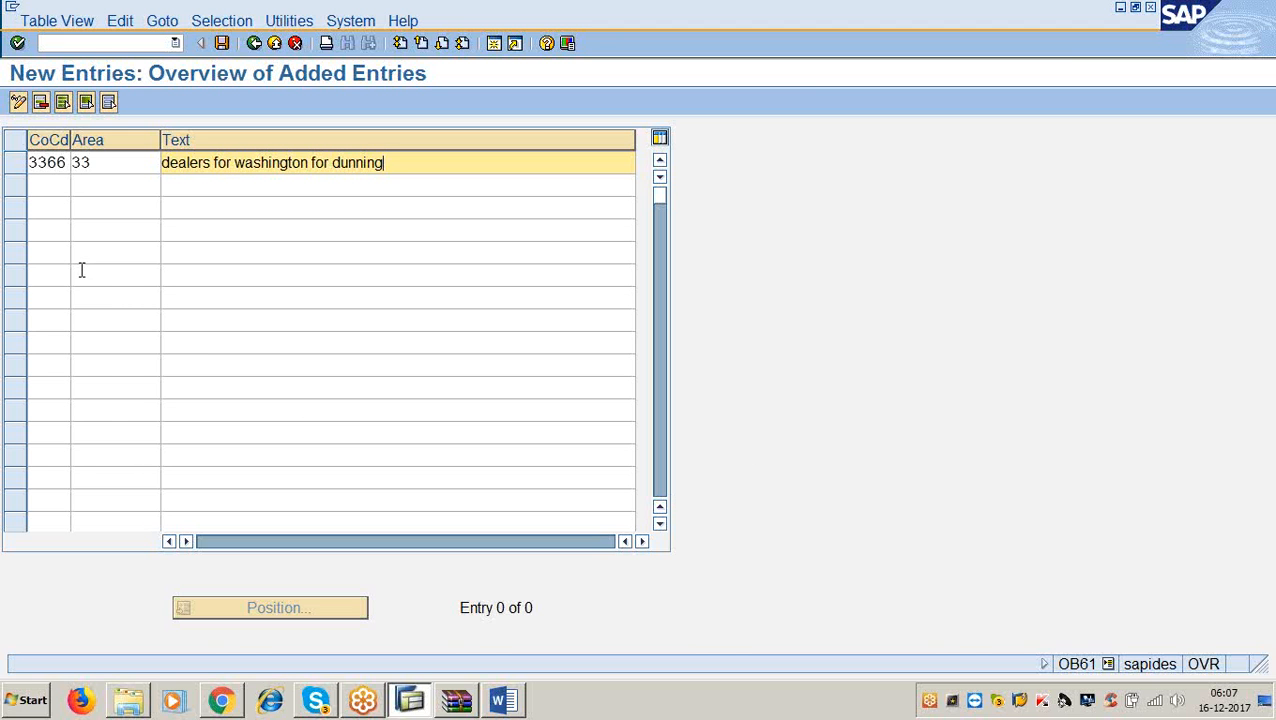
# Select cells in the empty rows below the entry, then save dunning area 33.
pyautogui.click(48, 185)
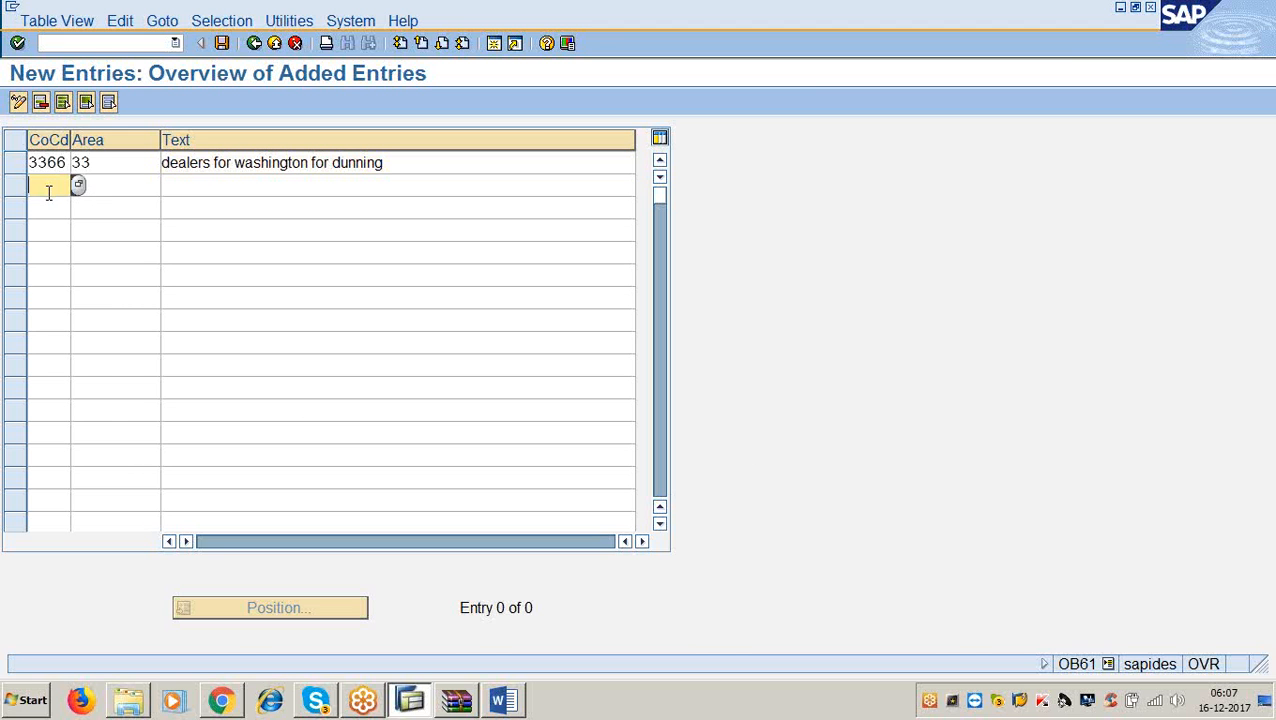
pyautogui.click(103, 181)
pyautogui.click(211, 192)
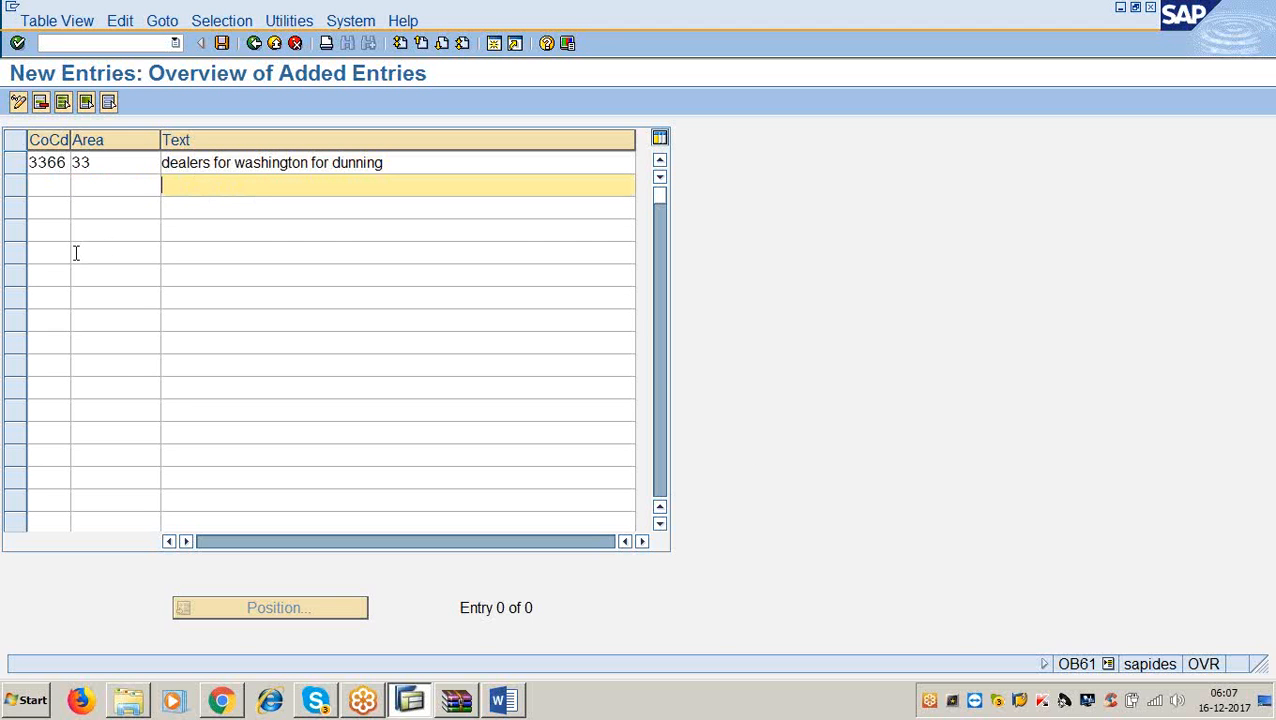
pyautogui.click(57, 229)
pyautogui.click(57, 291)
pyautogui.click(60, 318)
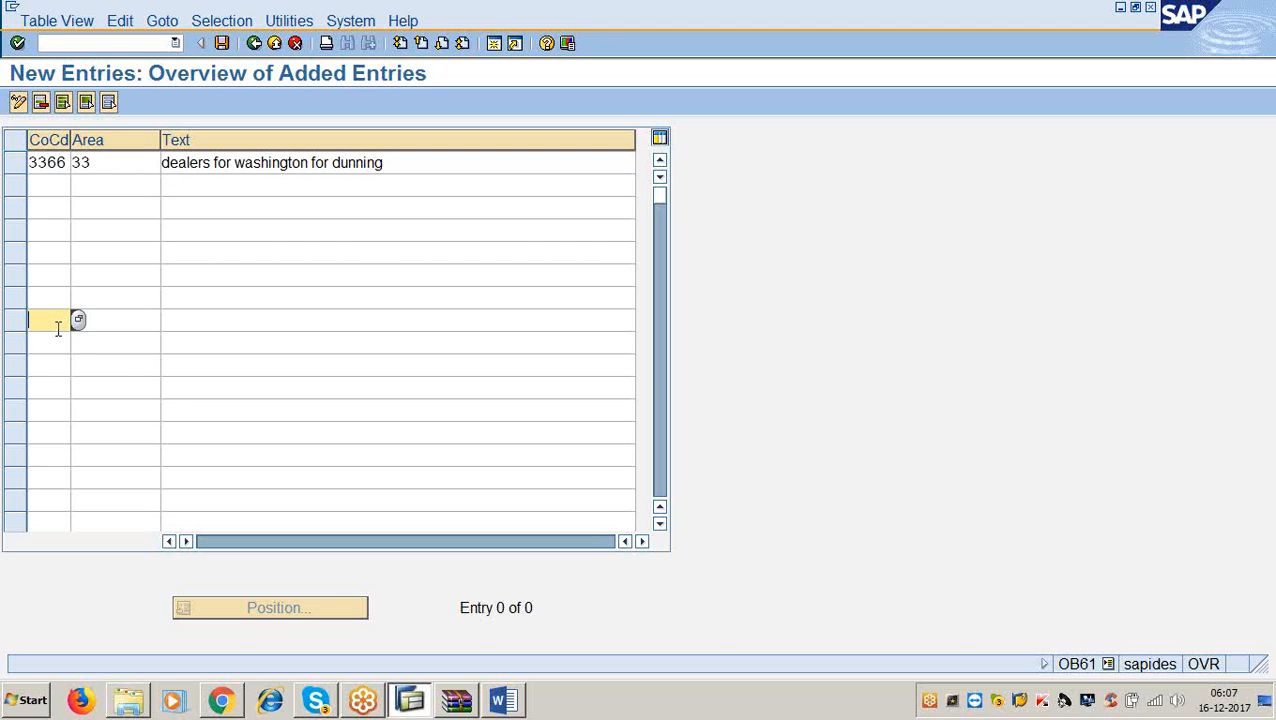
pyautogui.click(56, 365)
pyautogui.click(50, 387)
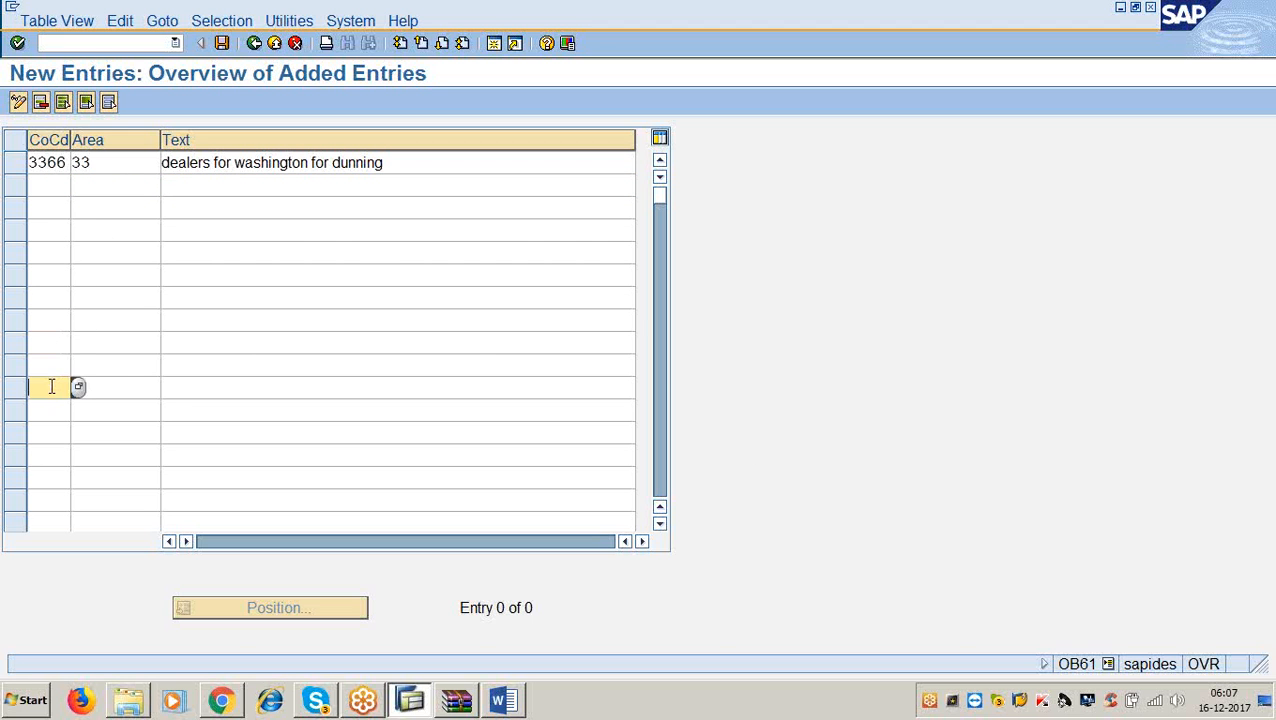
pyautogui.click(222, 43)
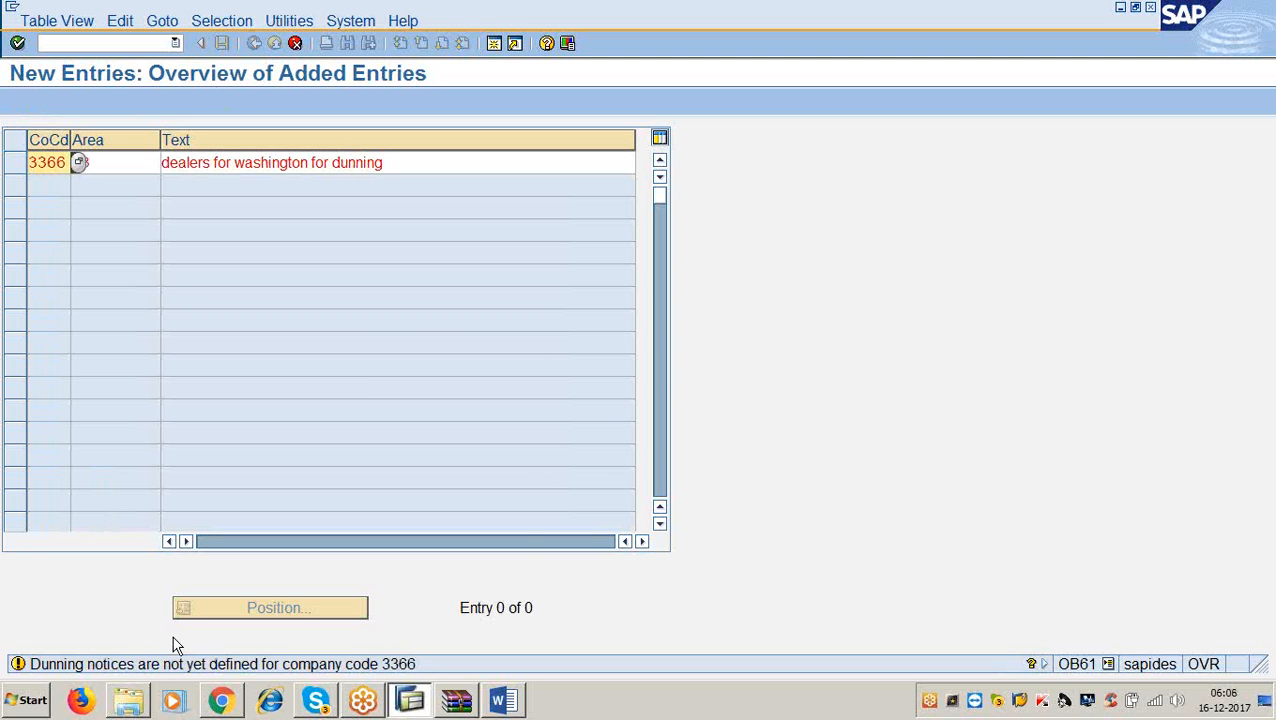
# Save dunning area 33 to the suggested customizing request and bring up Word's Step 2 on FBMP.
pyautogui.click(625, 604)
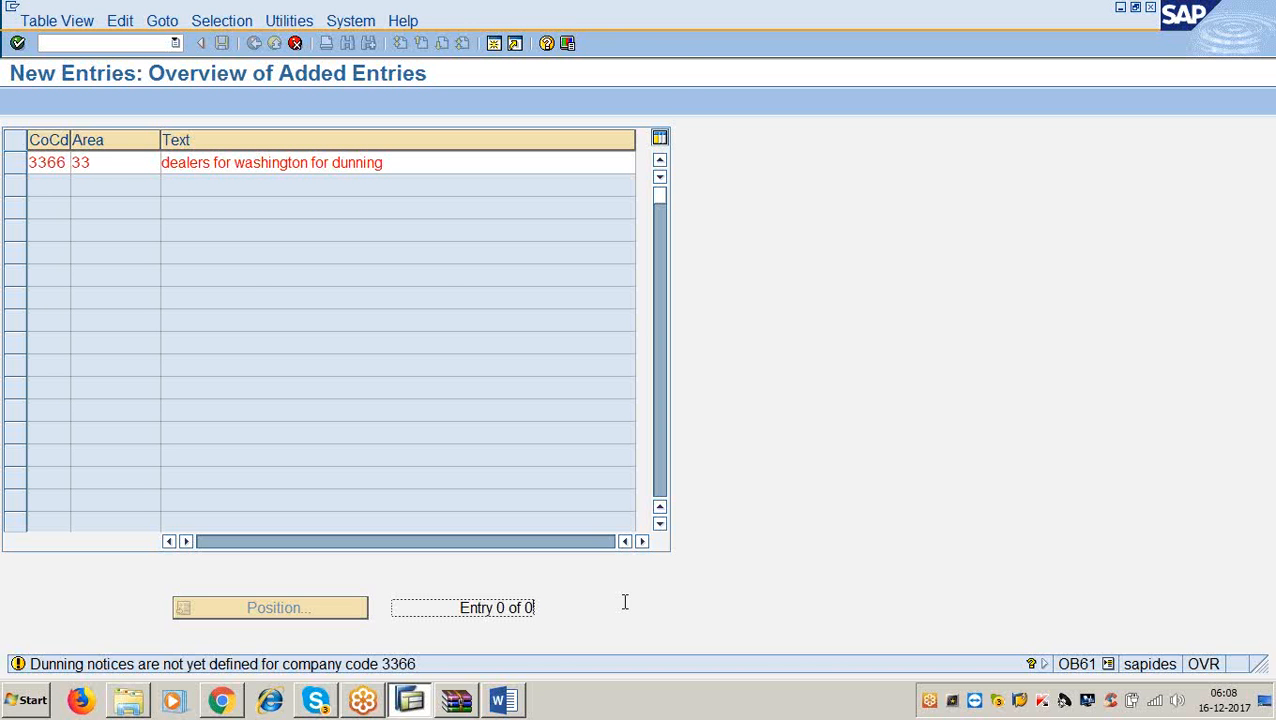
pyautogui.hotkey('ctrl', 's')
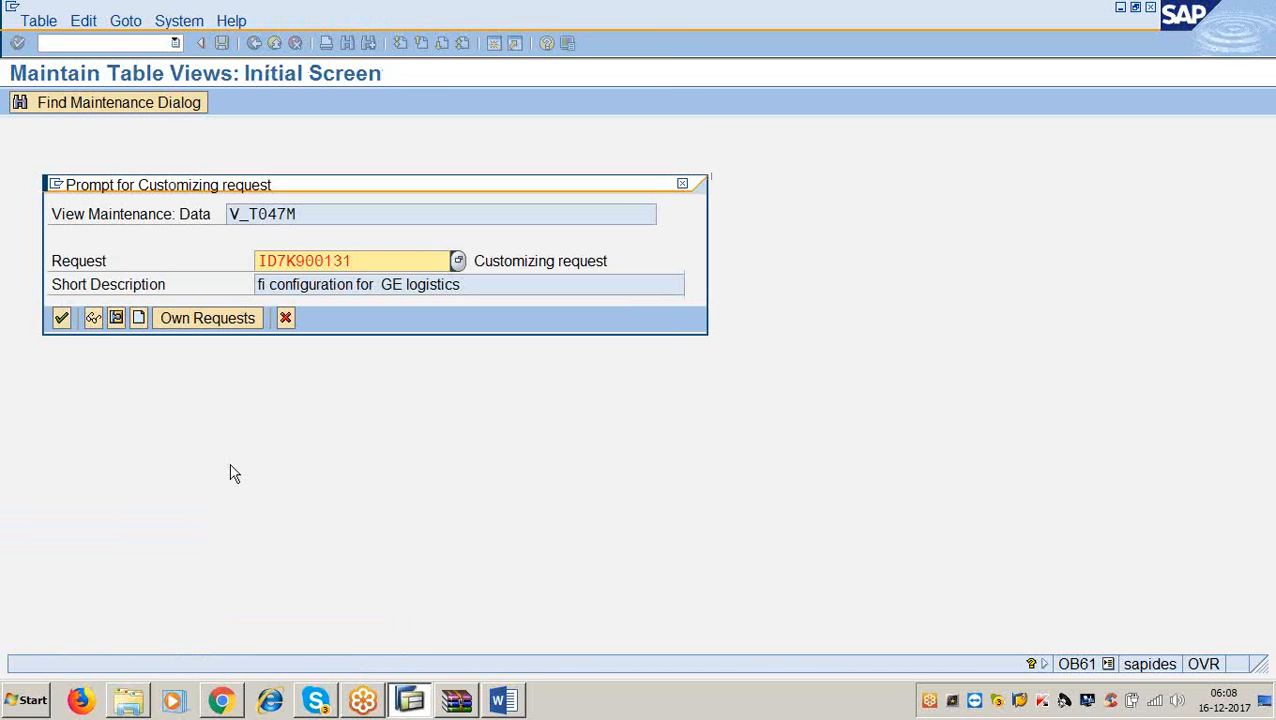
pyautogui.click(59, 319)
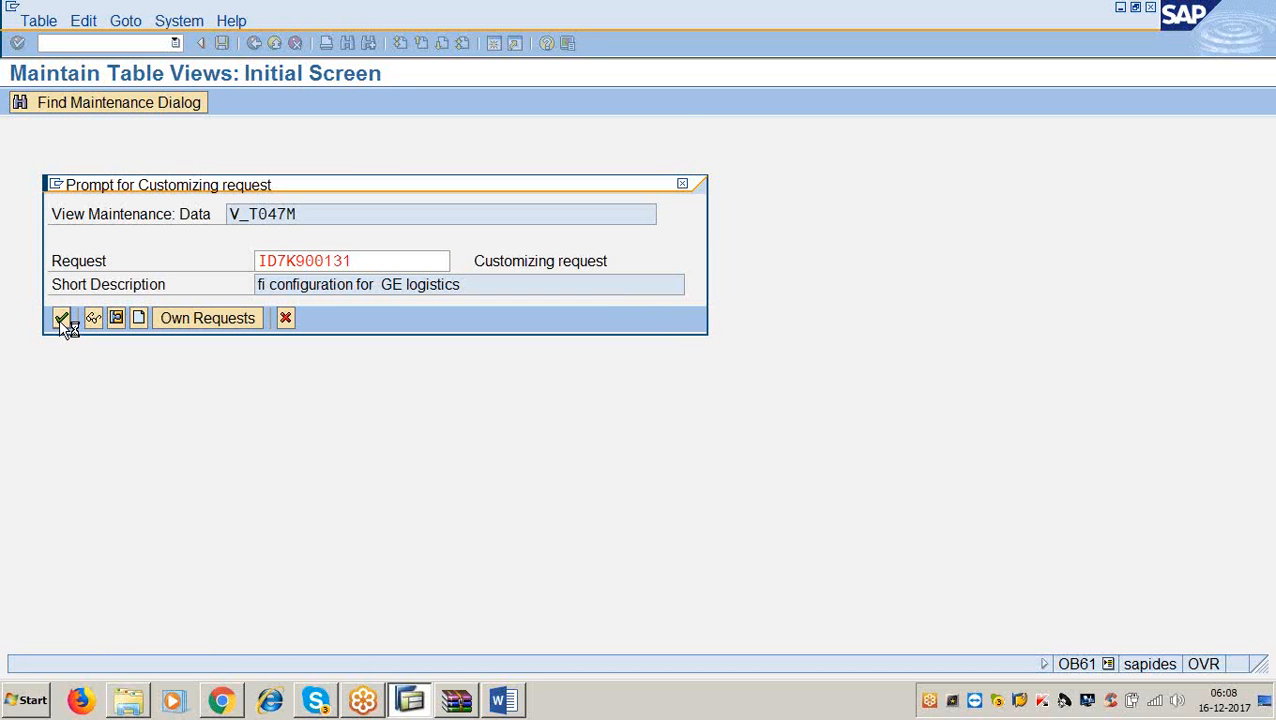
pyautogui.hotkey('alt', 'Tab')
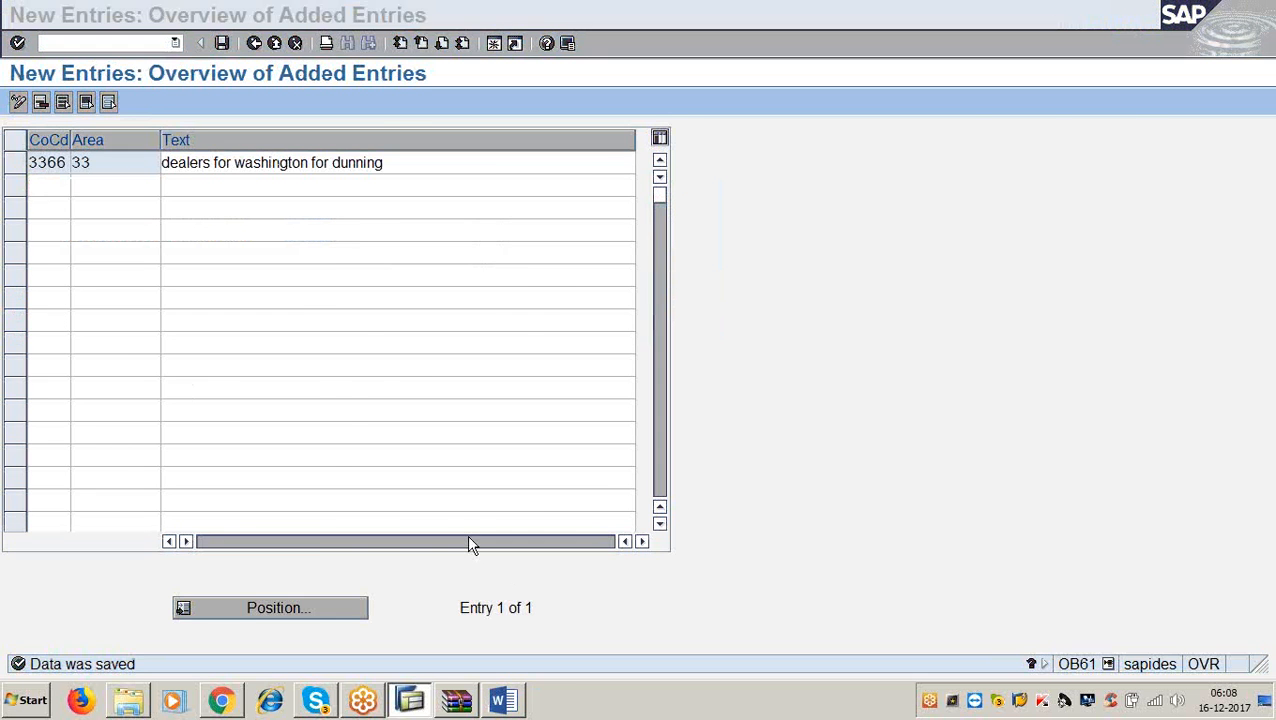
pyautogui.scroll(-3, 469, 537)
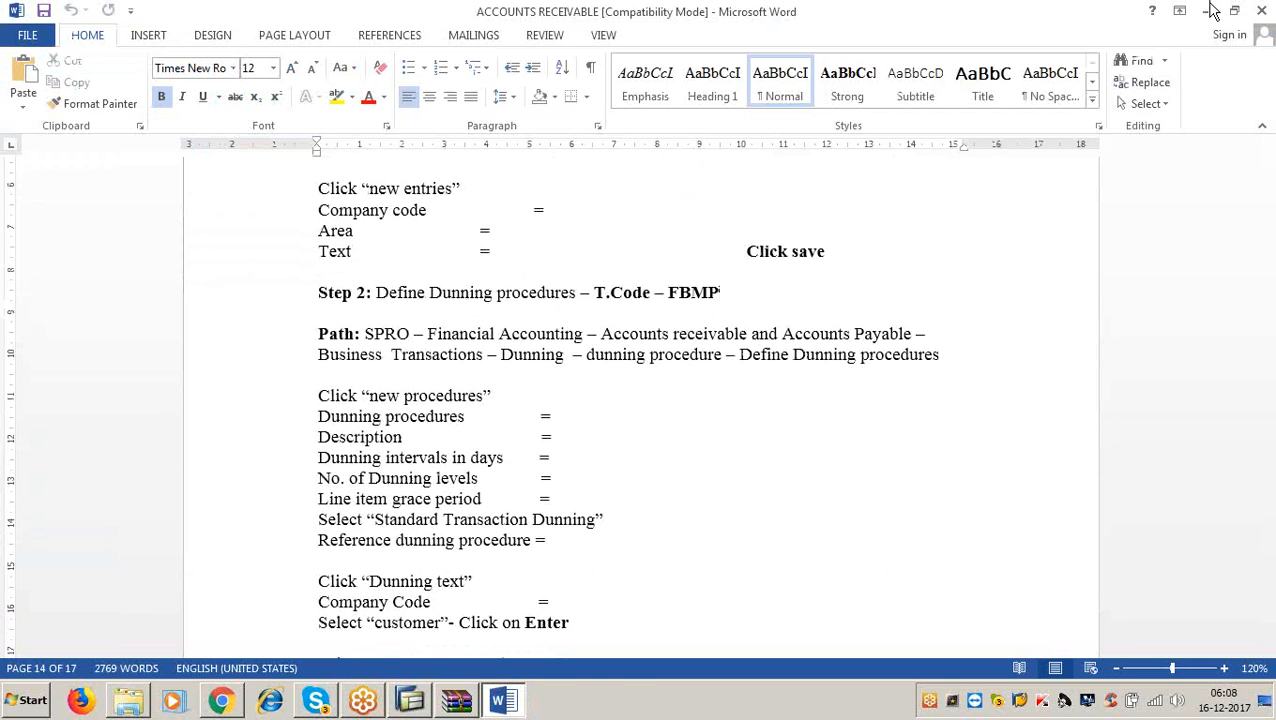
# Return to SAP and run /nFBMP to open the Maintain Dunning Procedure list.
pyautogui.hotkey('alt', 'Tab')
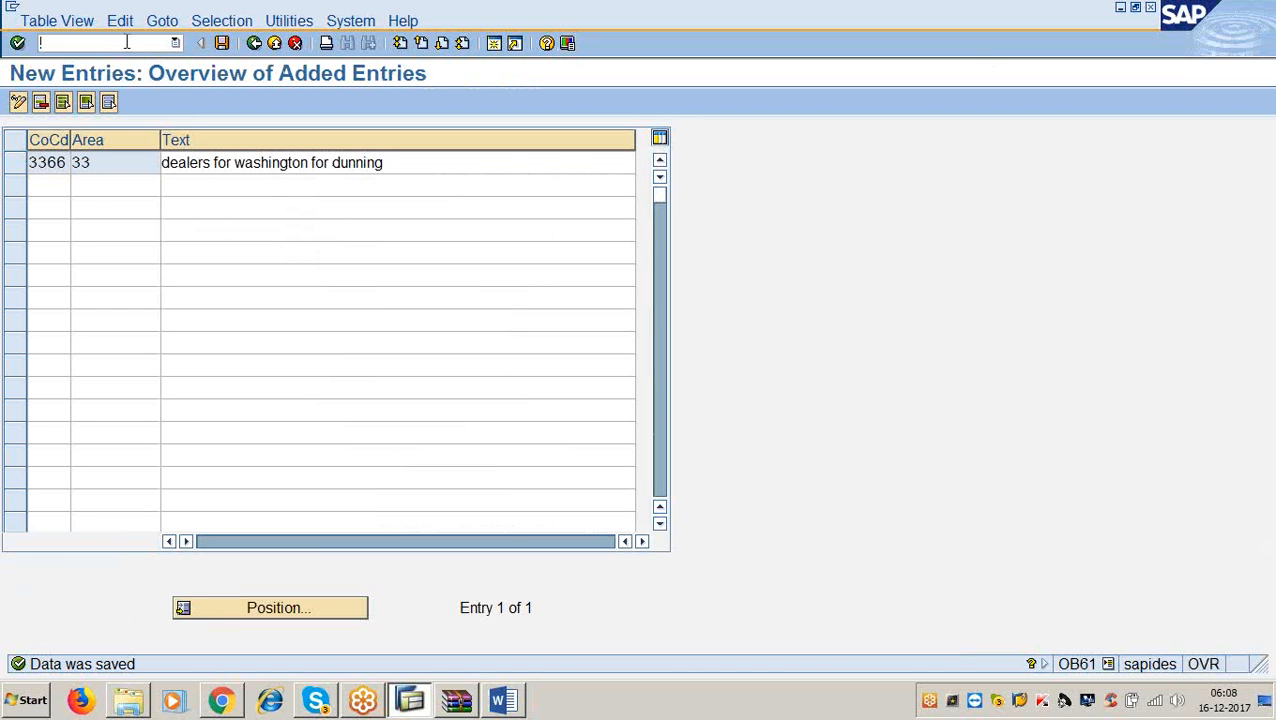
pyautogui.write('/nfbmp')
pyautogui.press('Return')
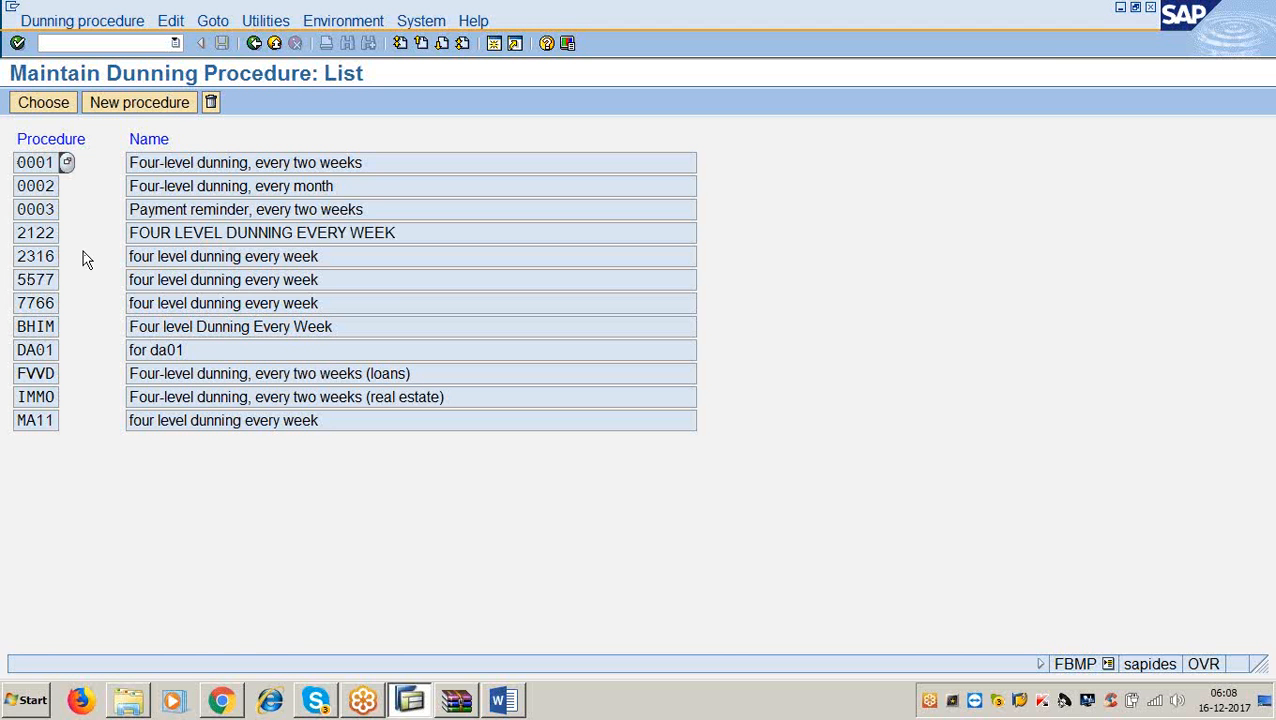
# Create new dunning procedure 3366 named 'four level dunning every week.'.
pyautogui.click(137, 112)
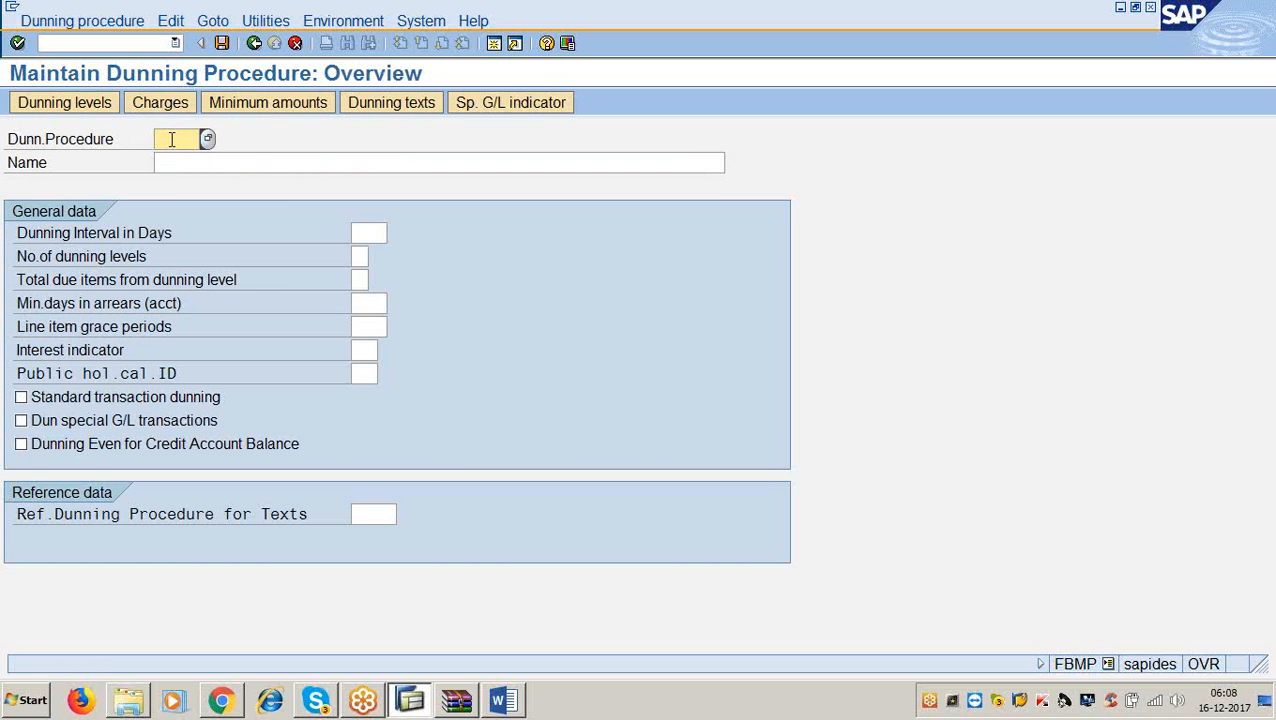
pyautogui.write('3366')
pyautogui.press('Tab')
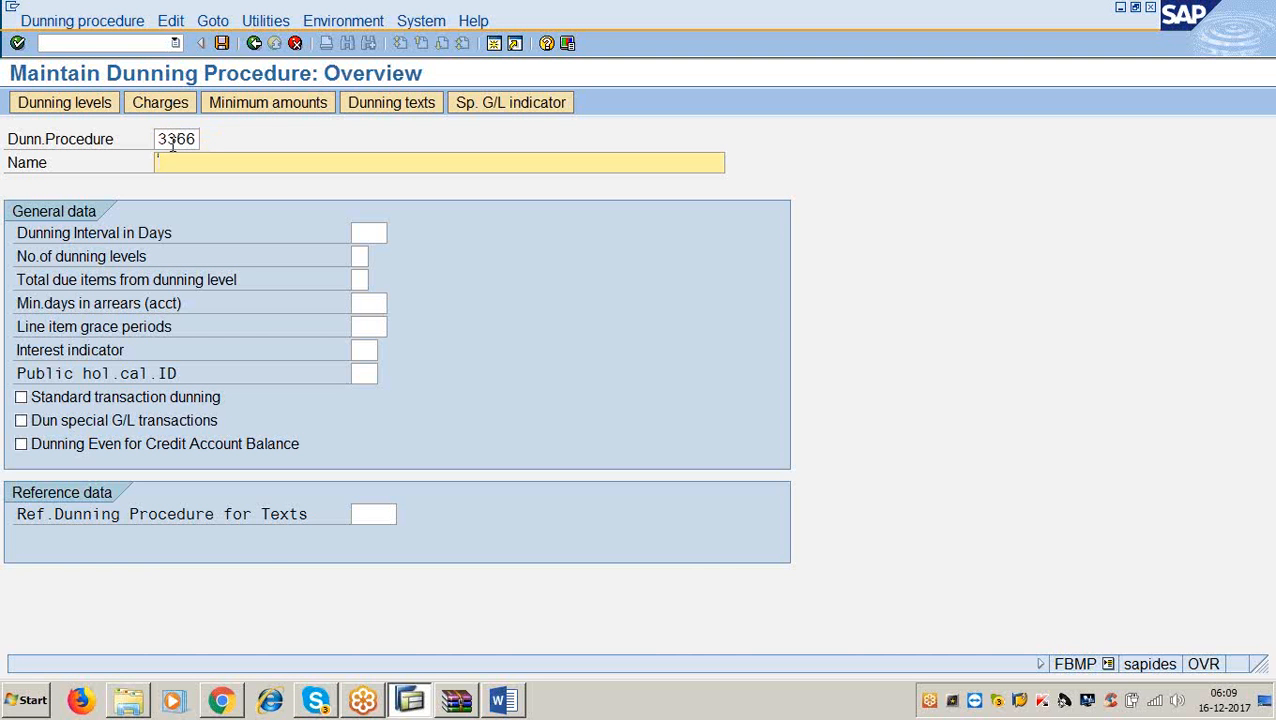
pyautogui.write('four level dunning every')
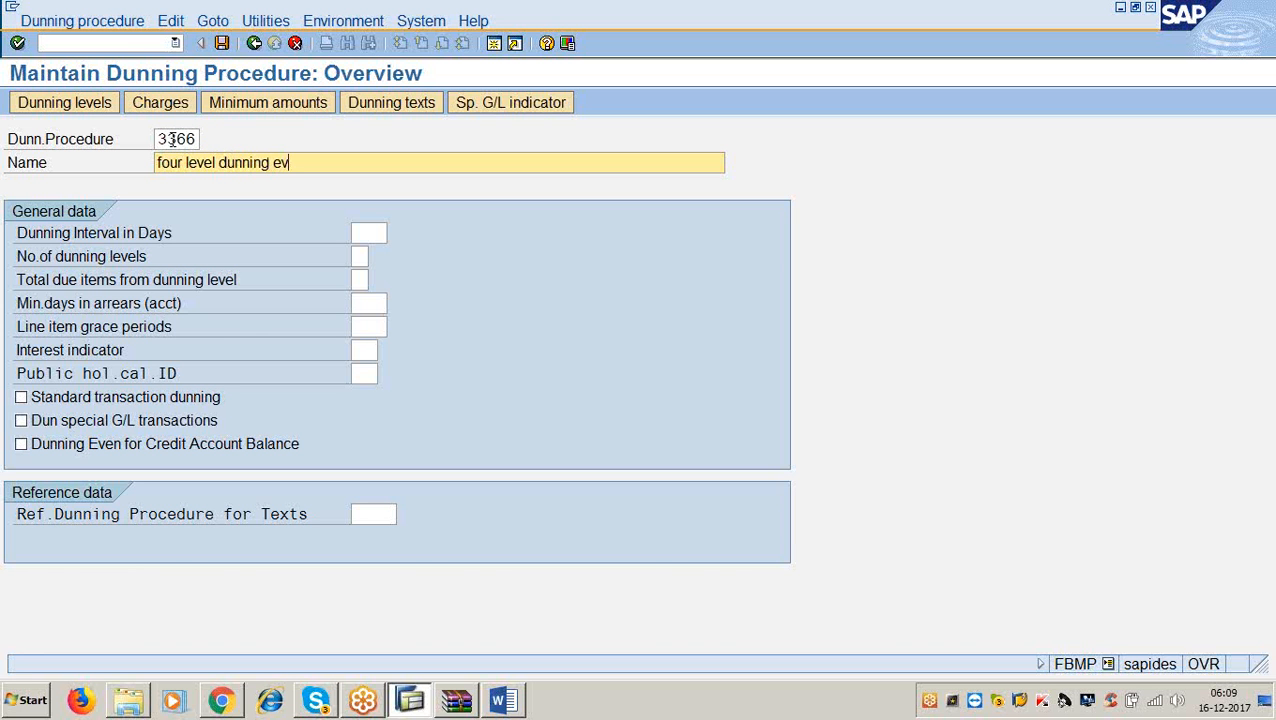
pyautogui.click(172, 139)
pyautogui.press('BackSpace')
pyautogui.press('BackSpace')
pyautogui.press('BackSpace')
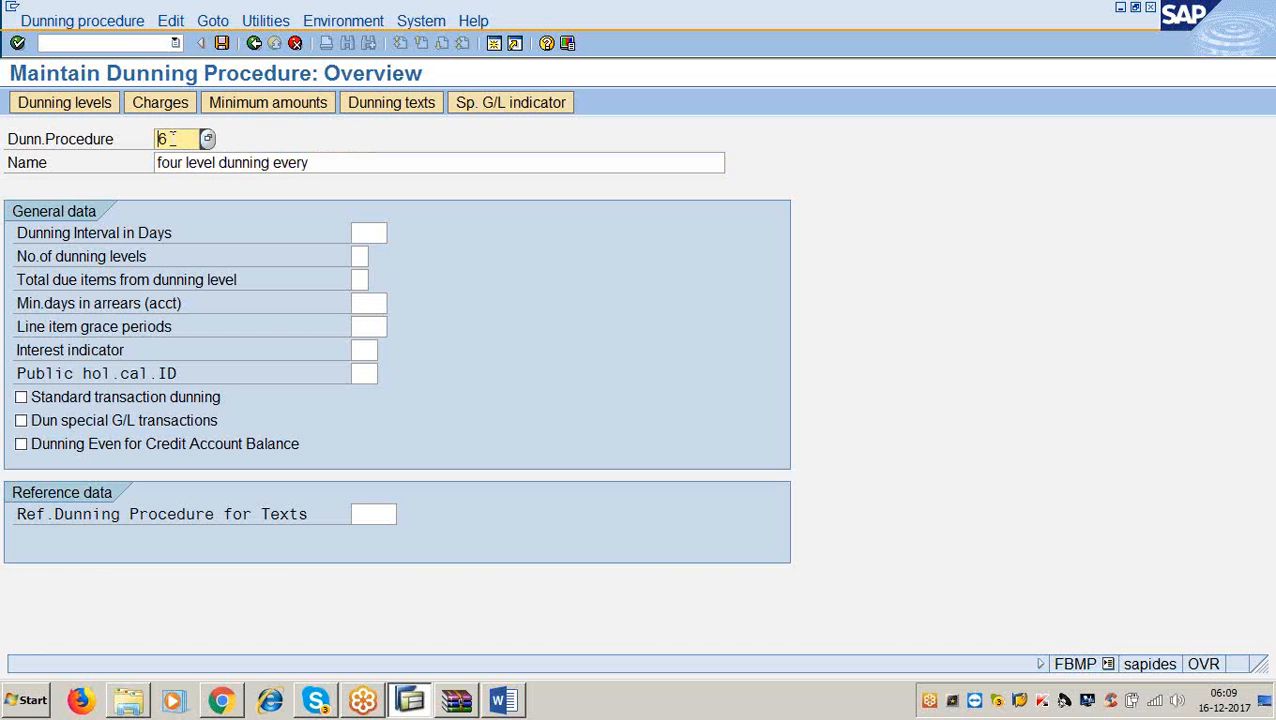
pyautogui.press('Delete')
pyautogui.write('3366')
pyautogui.click(327, 160)
pyautogui.write('week.')
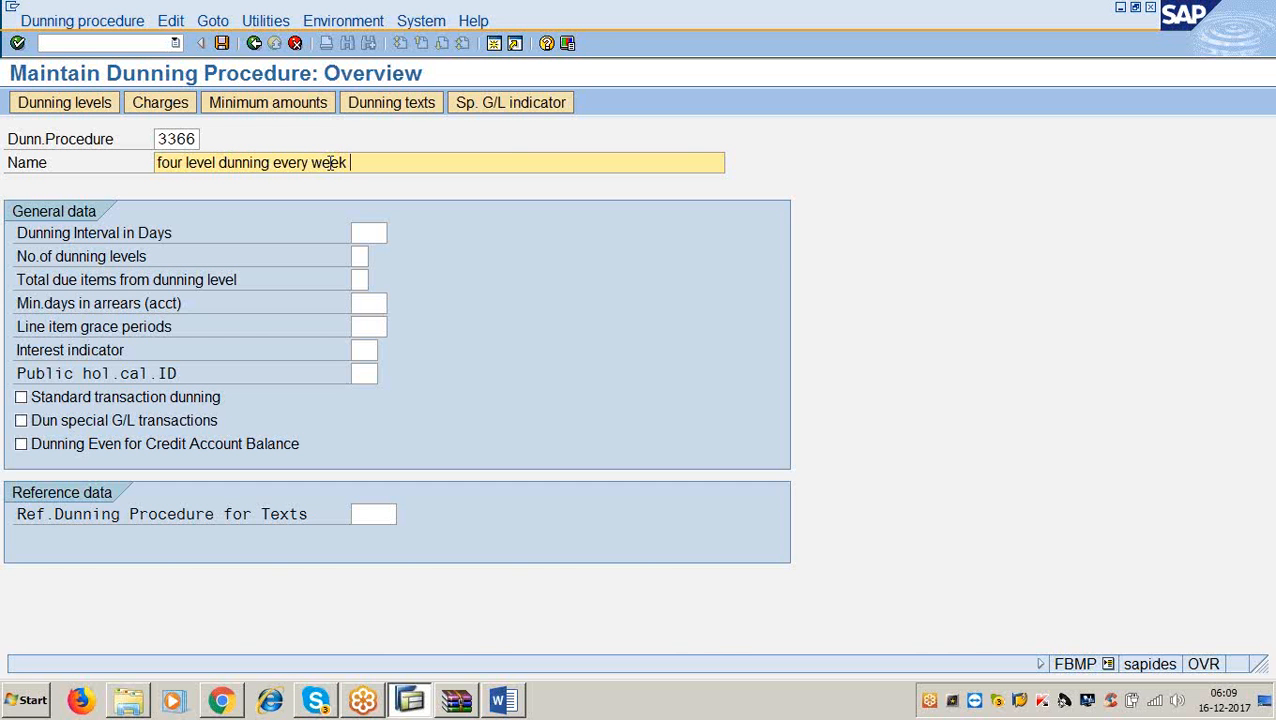
pyautogui.click(366, 231)
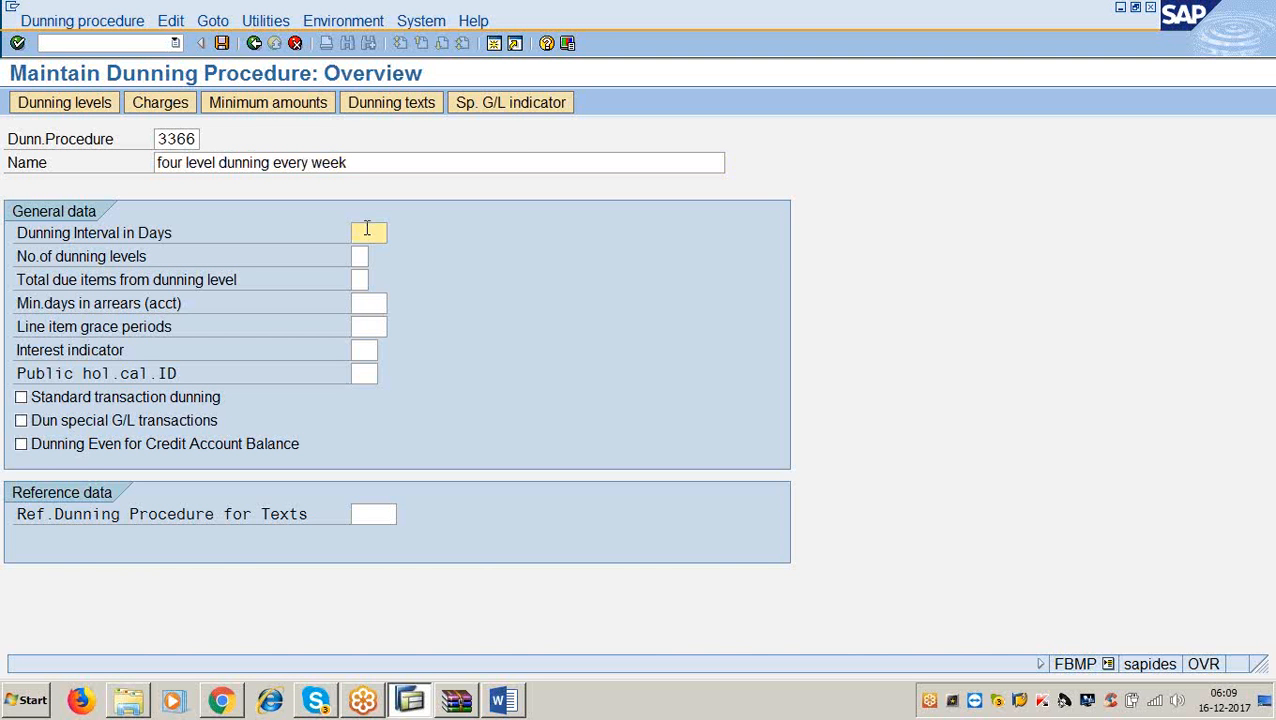
# Enter a 7-day interval, 4 levels, 2 grace days, standard transaction dunning and reference procedure 3366.
pyautogui.write('4')
pyautogui.press('BackSpace')
pyautogui.write('7')
pyautogui.press('Tab')
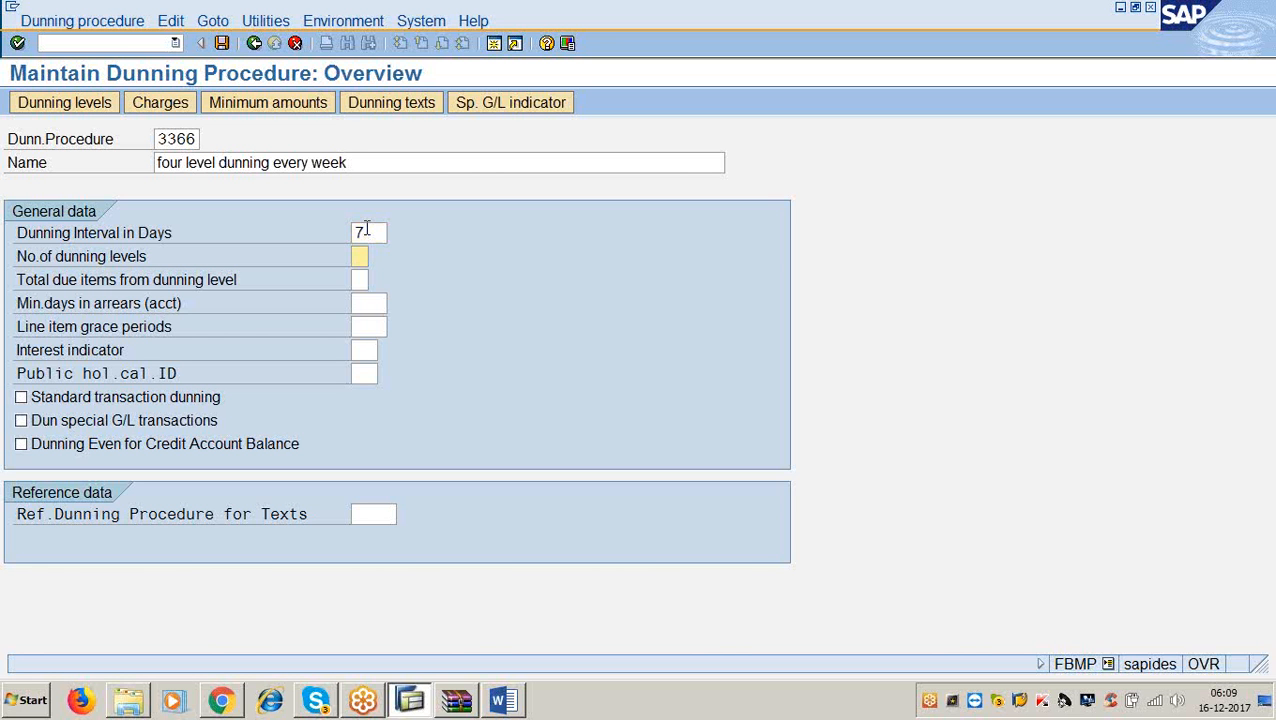
pyautogui.write('4')
pyautogui.click(373, 326)
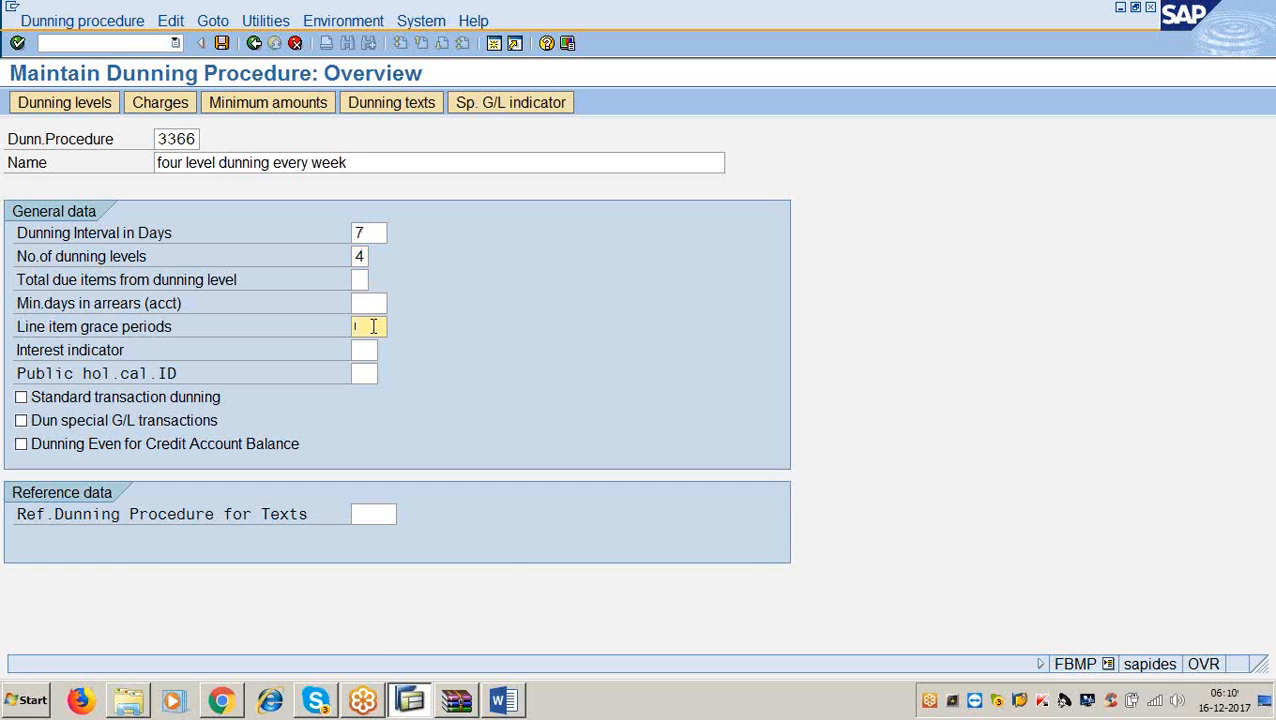
pyautogui.write('2')
pyautogui.click(20, 398)
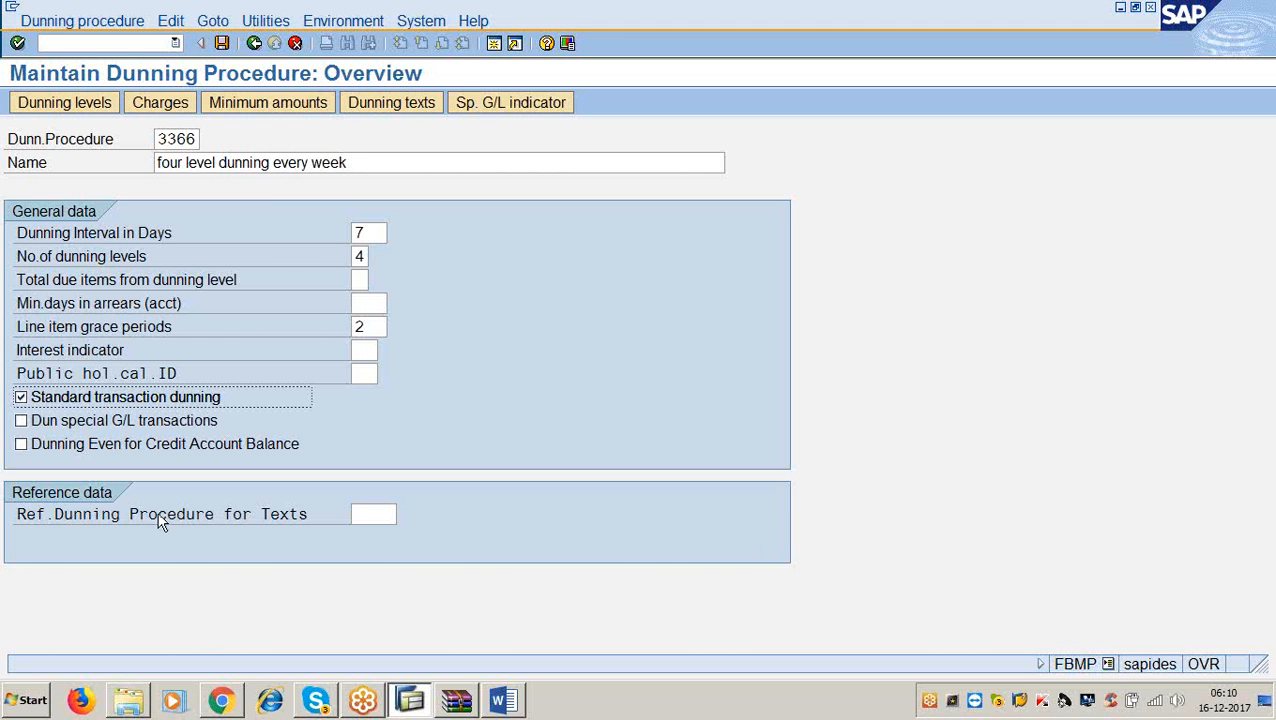
pyautogui.click(362, 514)
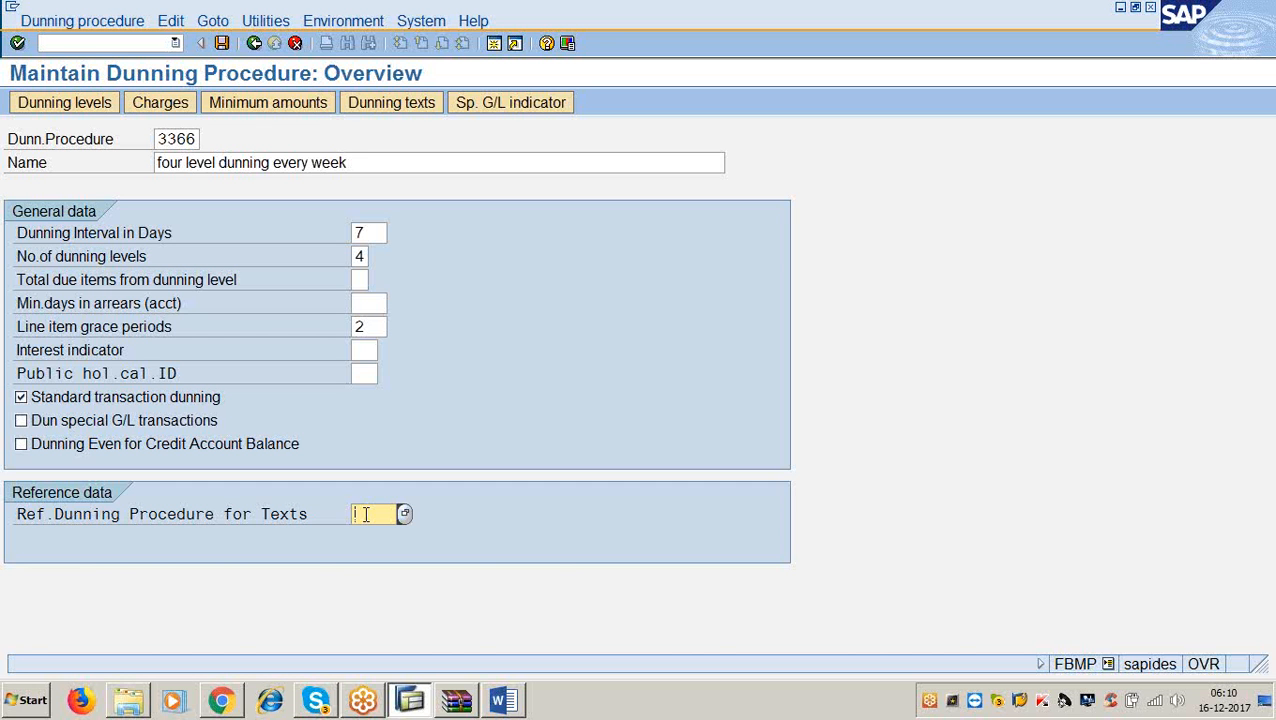
pyautogui.write('3366')
# Scroll the Word notes to the next steps, then minimize Word.
pyautogui.click(502, 700)
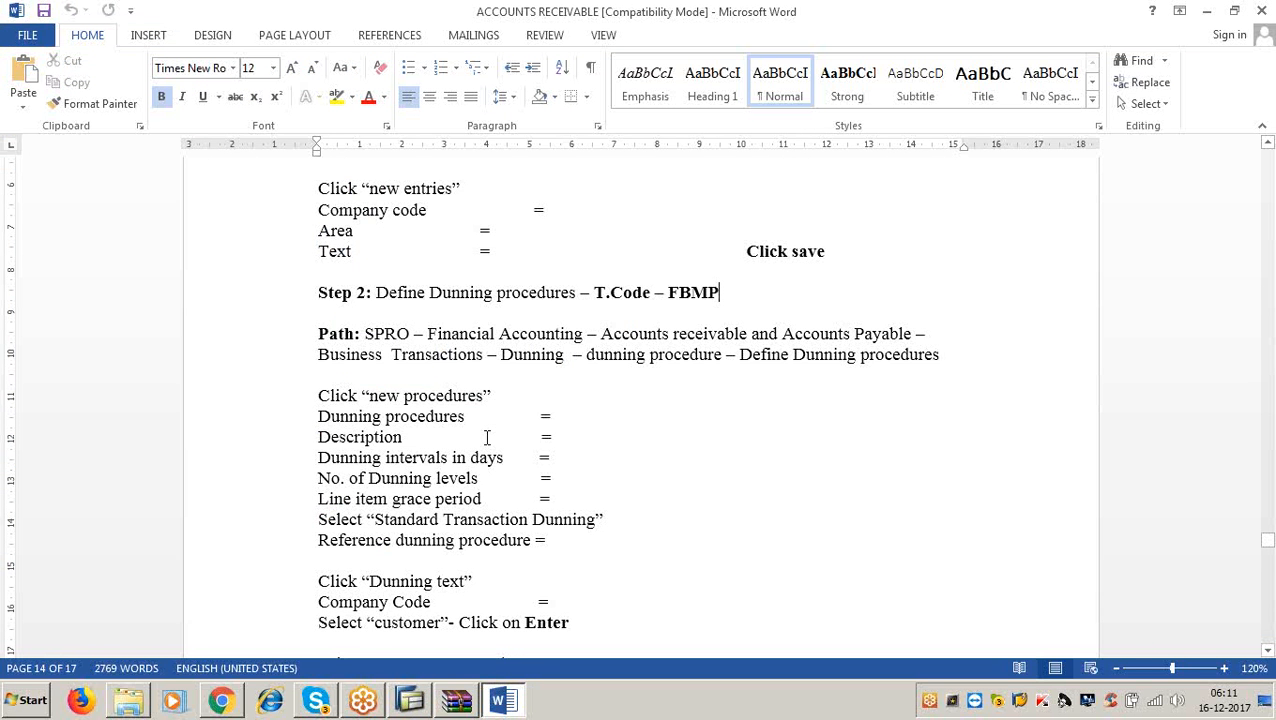
pyautogui.scroll(-4, 487, 437)
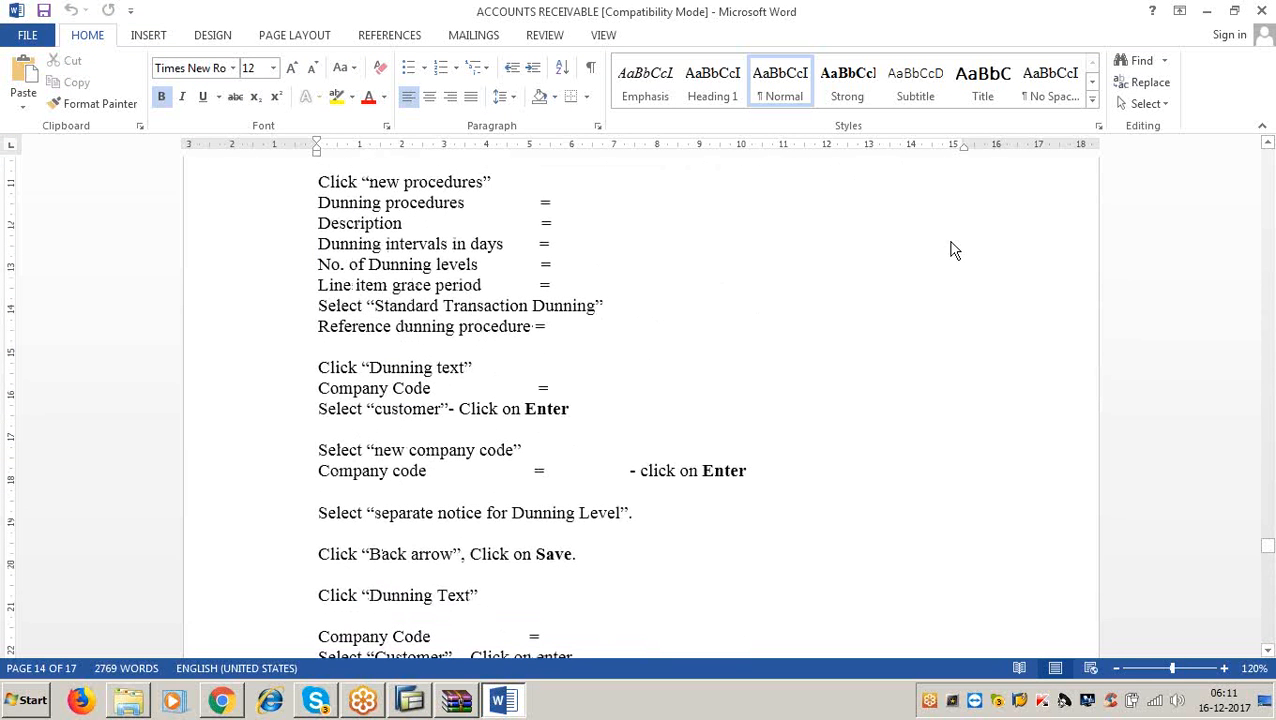
pyautogui.click(1206, 10)
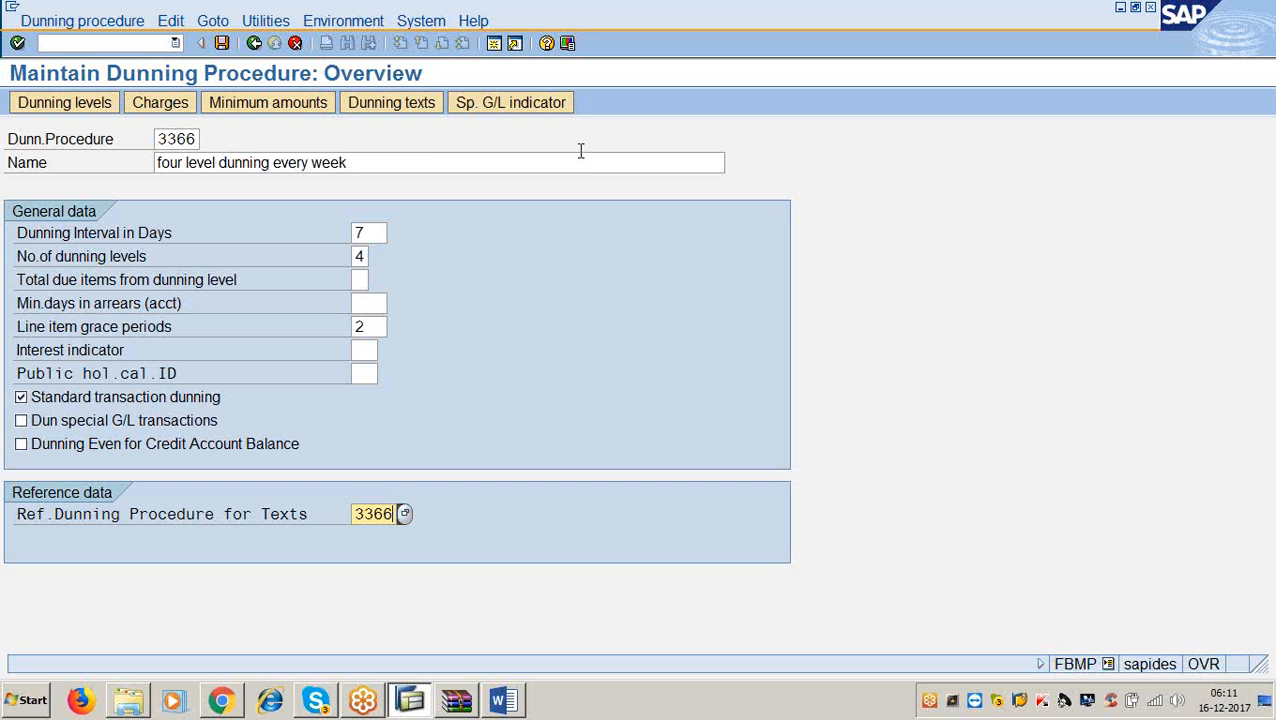
# Open Dunning texts past the warning and enter company code 3366 with account type Customer.
pyautogui.click(384, 104)
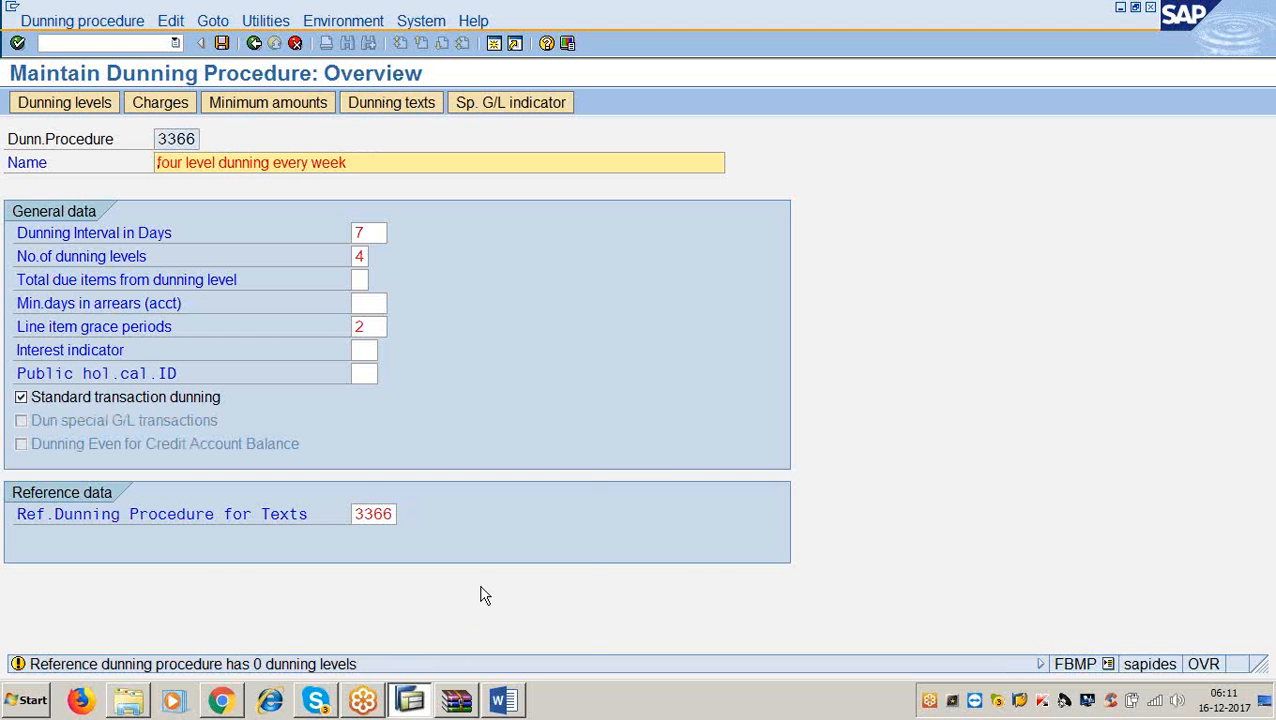
pyautogui.press('Return')
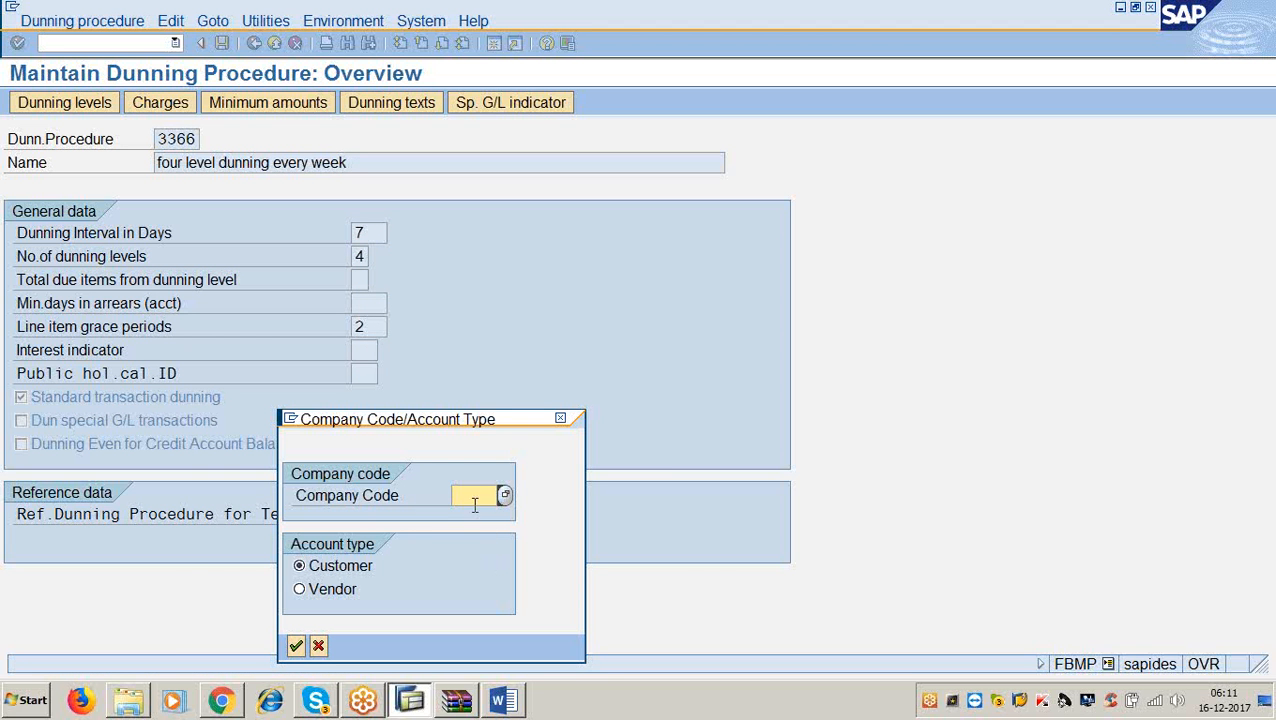
pyautogui.write('3366')
pyautogui.moveTo(370, 420); pyautogui.dragTo(551, 198)
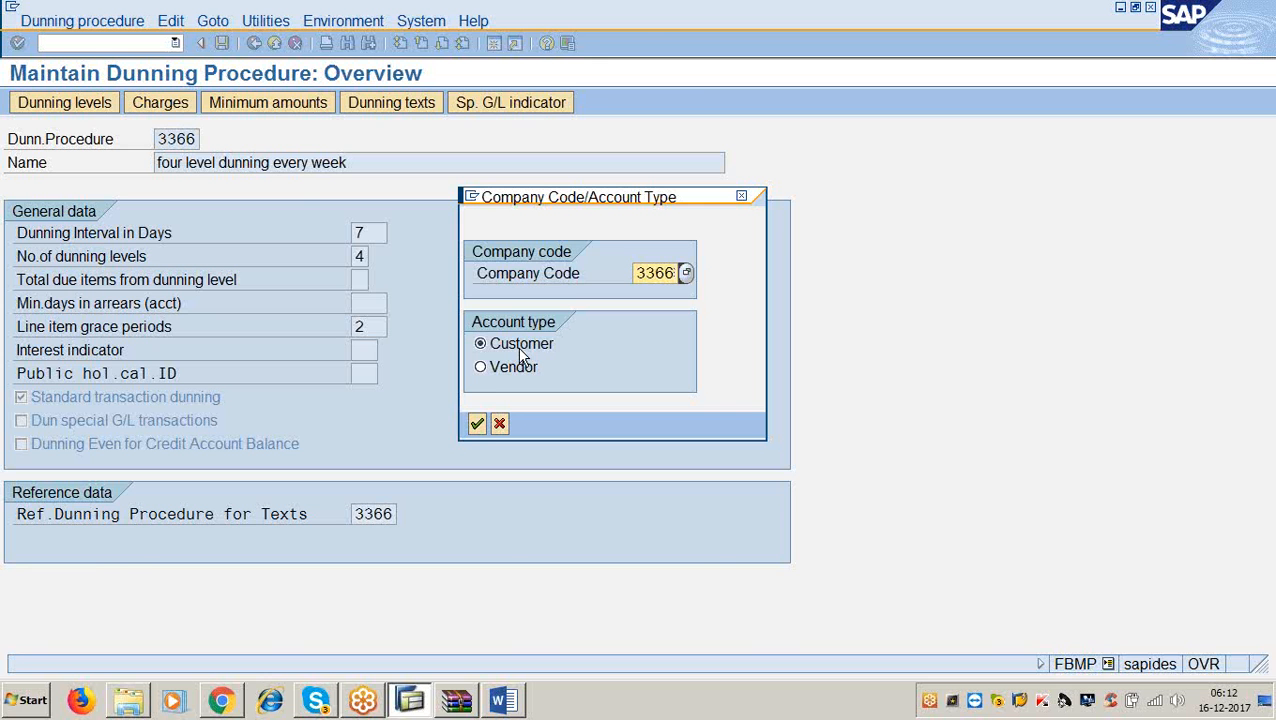
# Add company code 3366 to the procedure with separate notice per dunning level enabled.
pyautogui.click(482, 422)
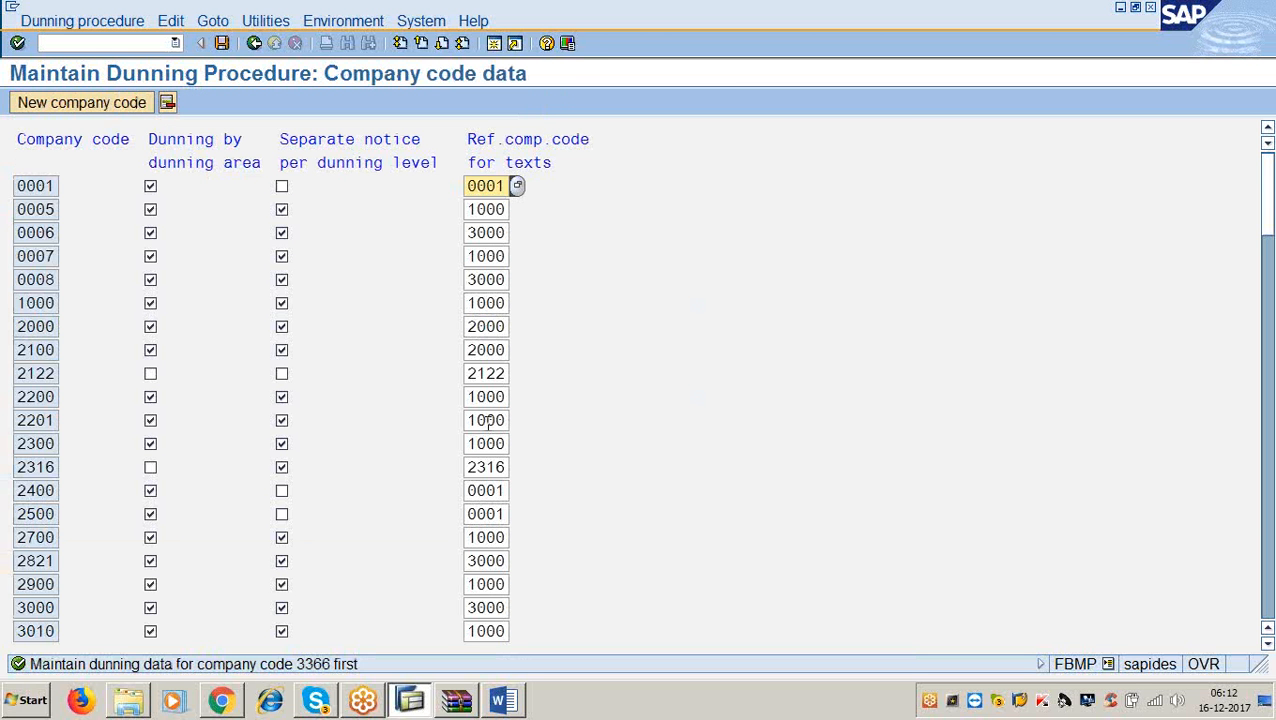
pyautogui.click(124, 106)
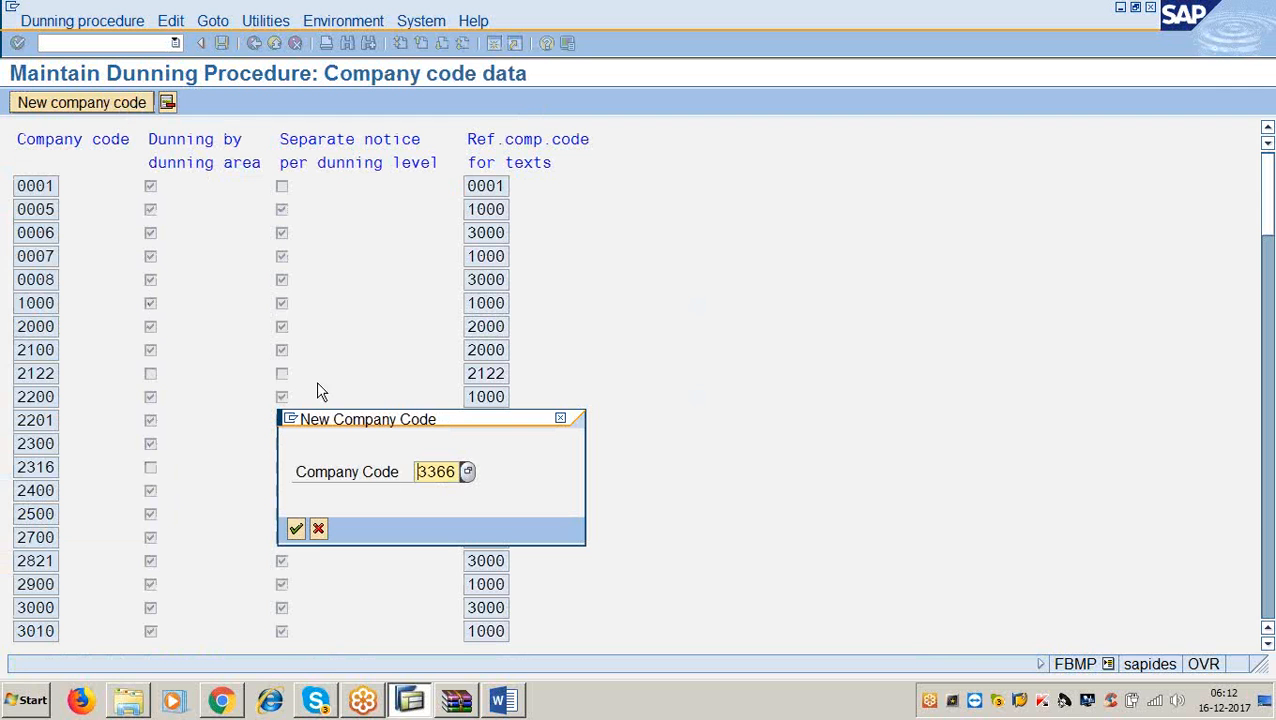
pyautogui.click(451, 471)
pyautogui.click(296, 529)
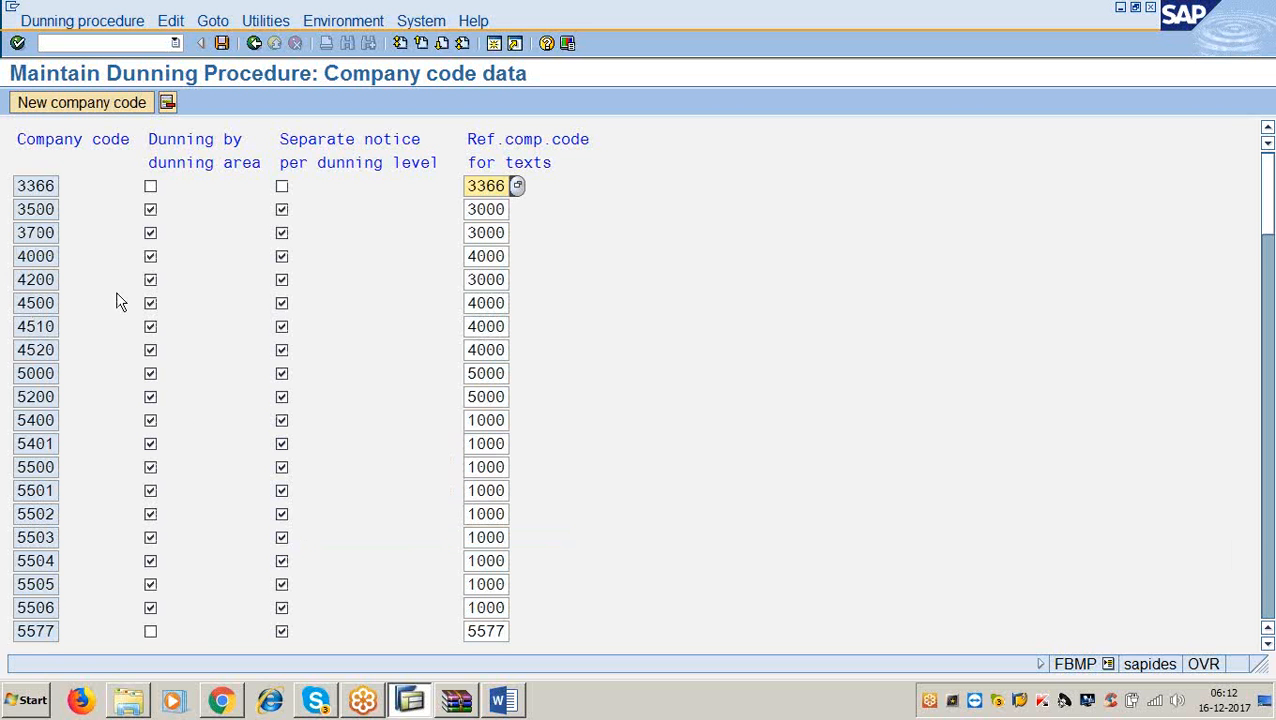
pyautogui.moveTo(60, 186); pyautogui.dragTo(4, 192)
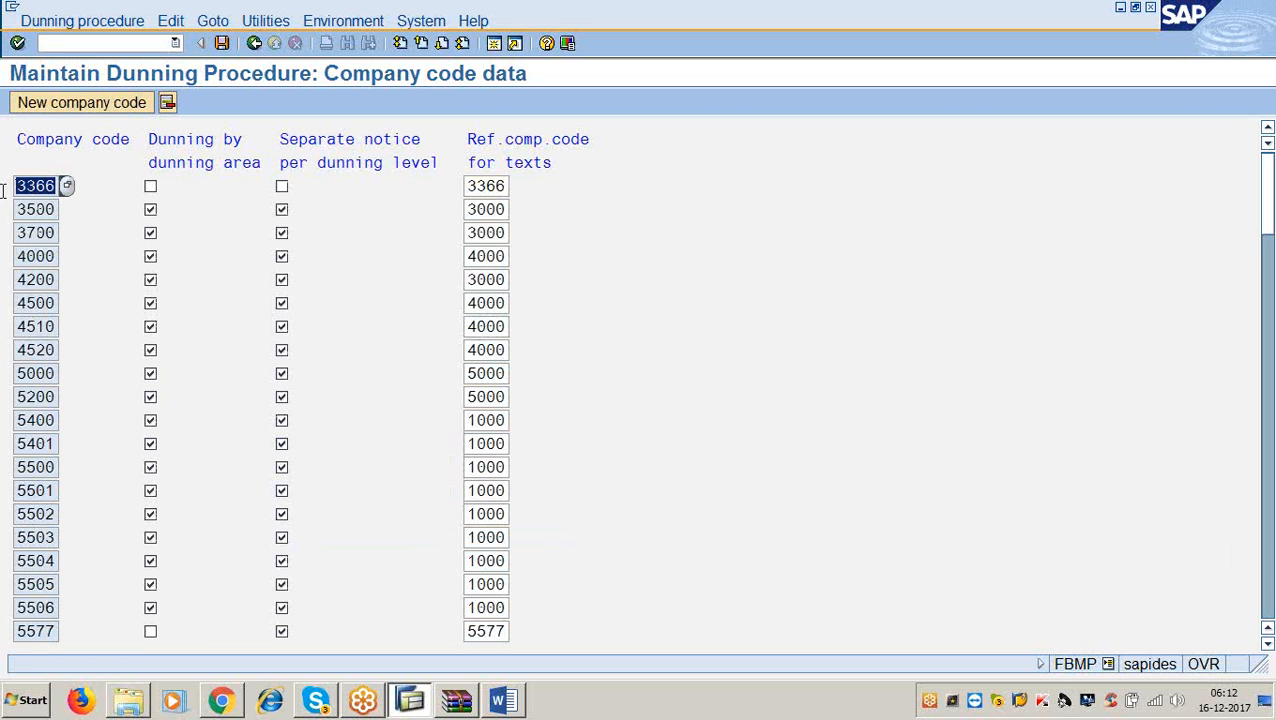
pyautogui.click(283, 188)
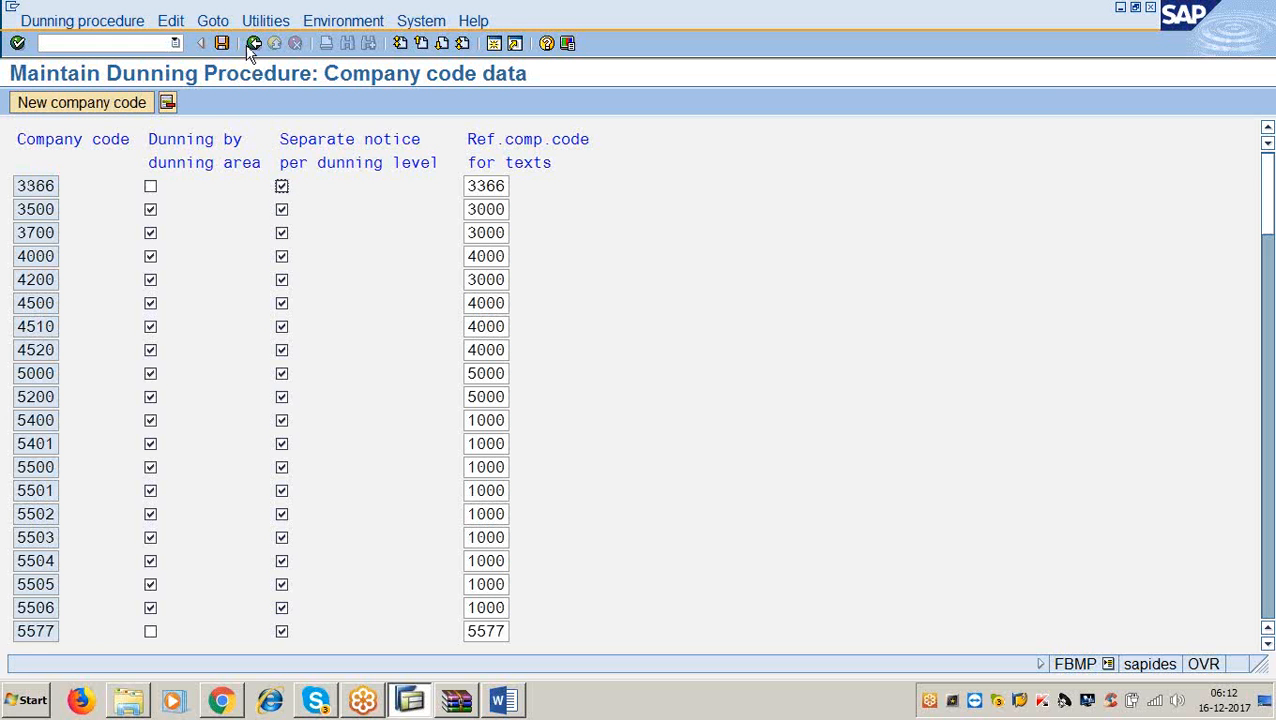
# Scroll the Word notes to the next steps, then minimize Word.
pyautogui.click(518, 703)
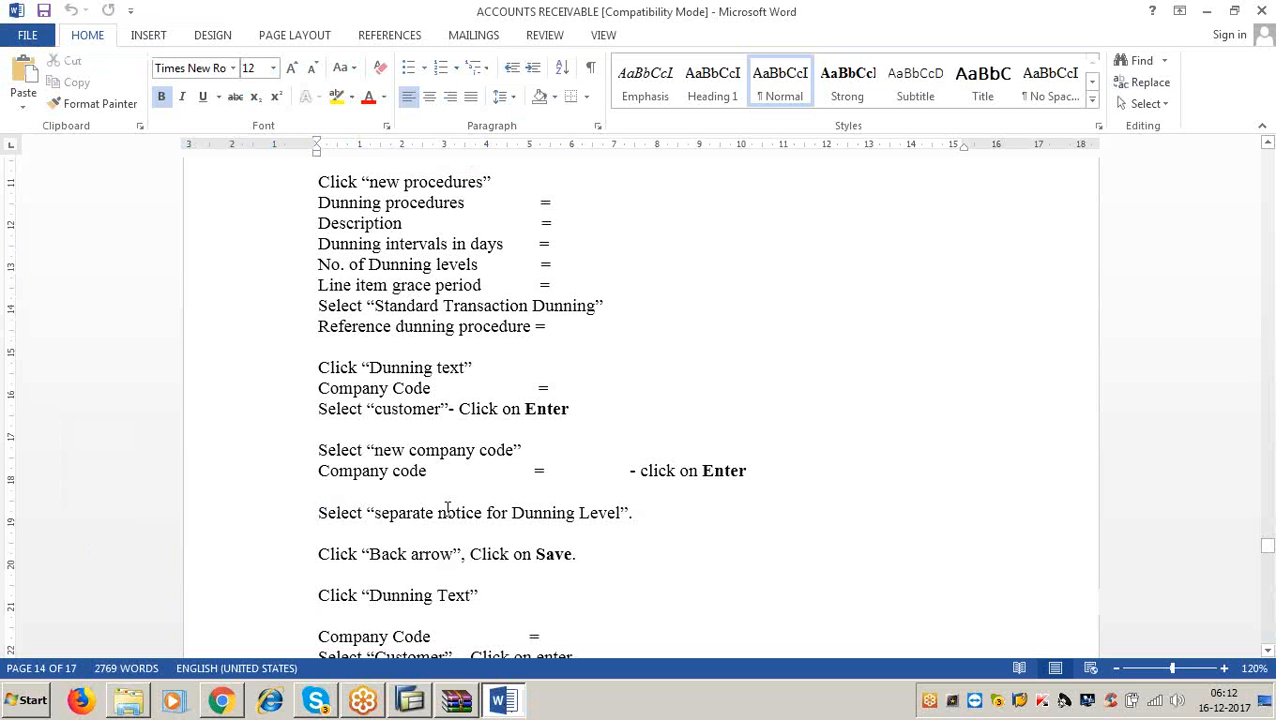
pyautogui.scroll(-3, 447, 512)
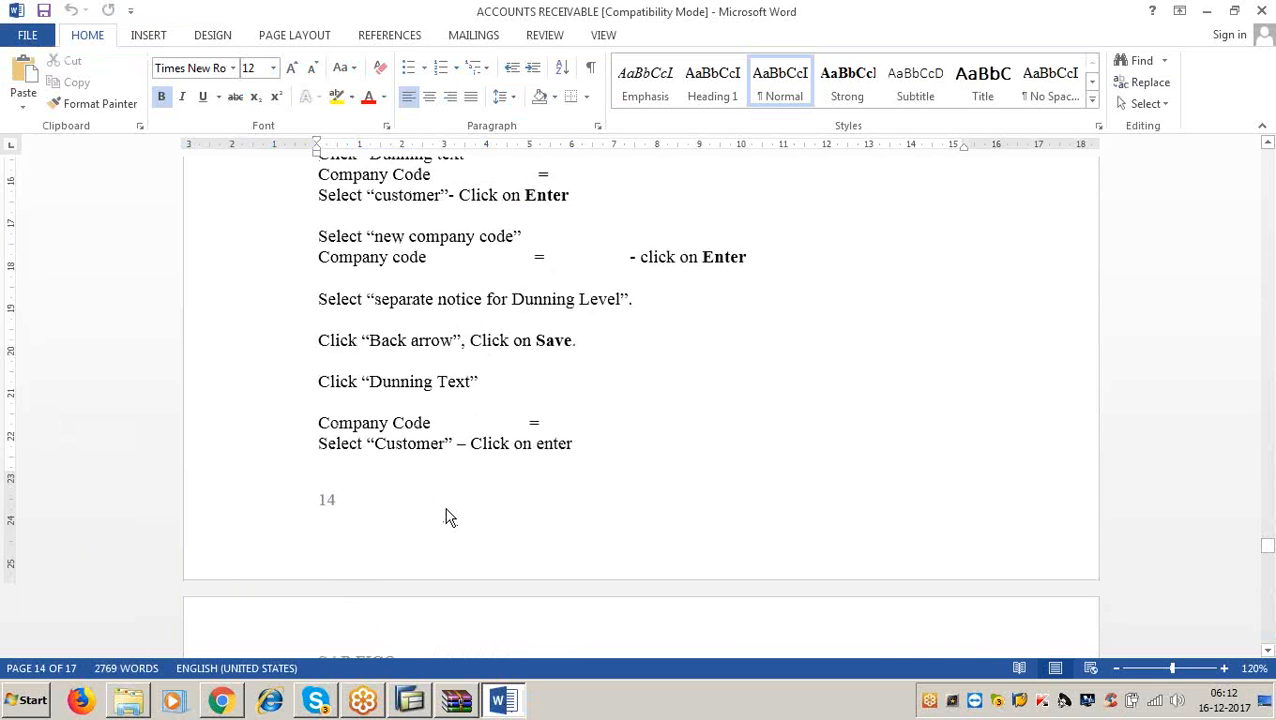
pyautogui.click(1205, 13)
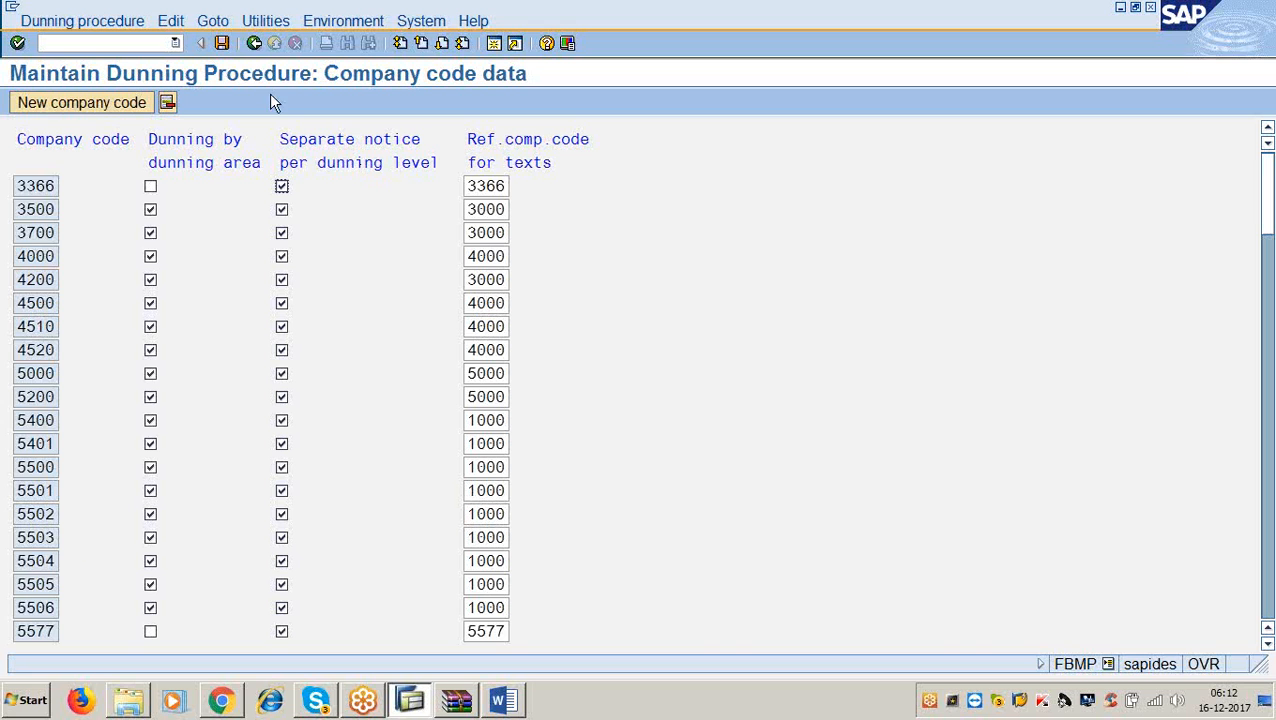
# Save the 3366 company code data to the customizing request and switch to the Word notes.
pyautogui.click(254, 44)
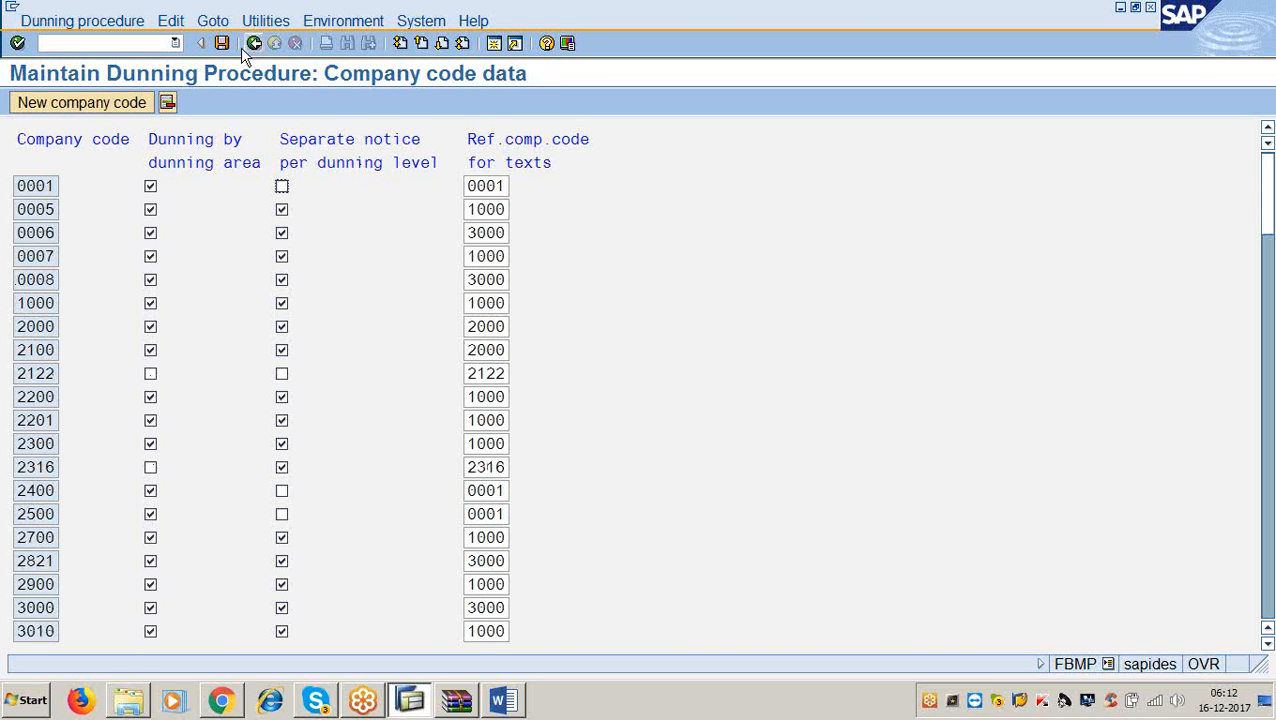
pyautogui.click(222, 44)
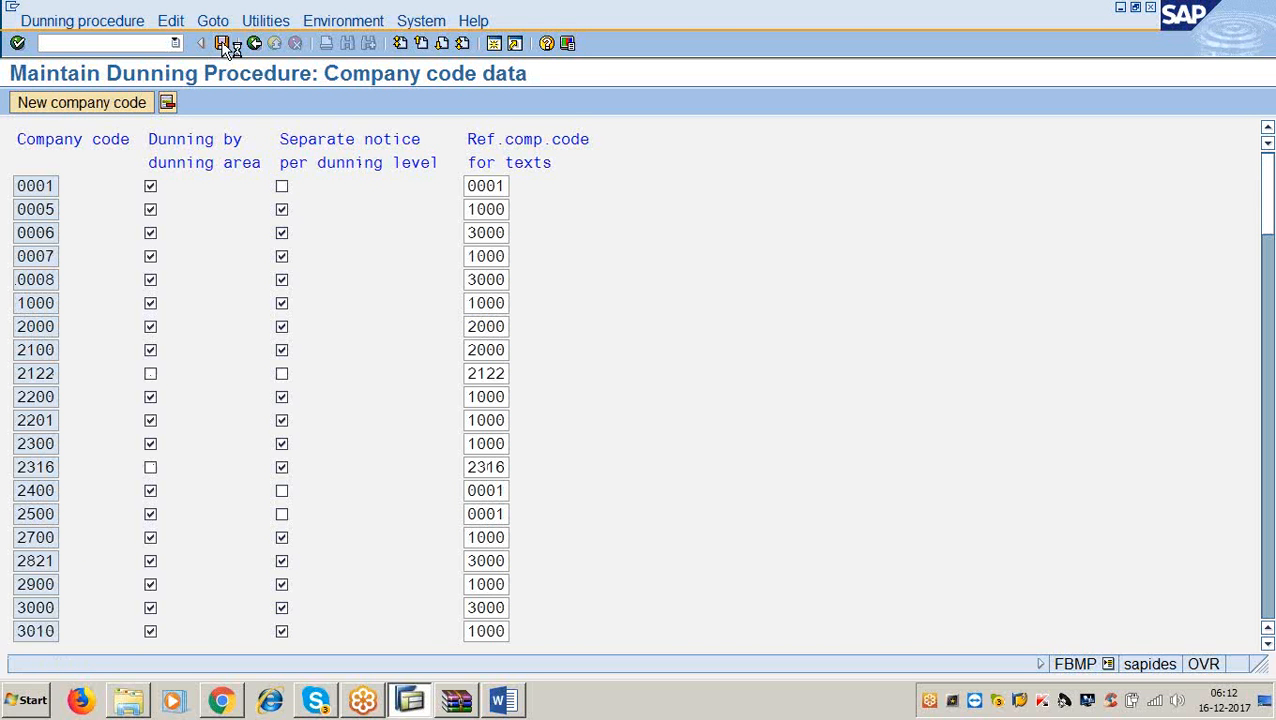
pyautogui.click(62, 295)
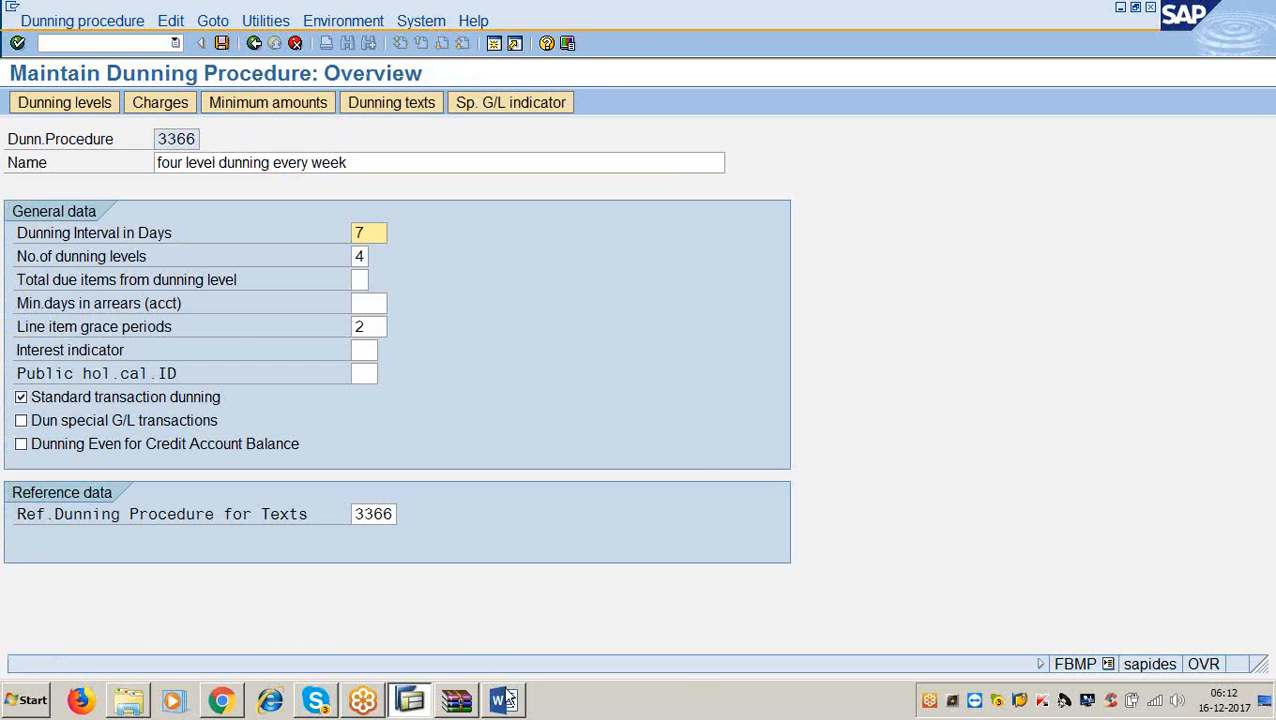
pyautogui.moveTo(508, 699)
pyautogui.click(504, 699)
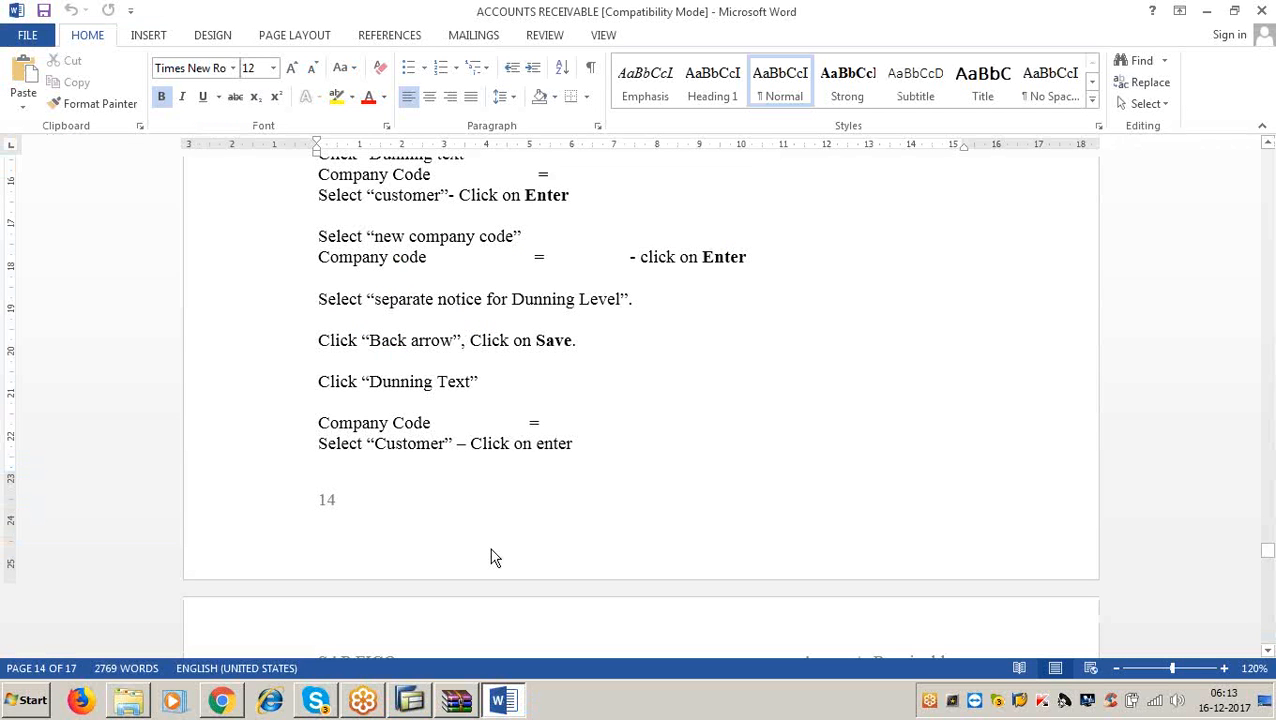
# Review the Dunning Text steps in the Word notes, then return to SAP.
pyautogui.click(481, 381)
pyautogui.click(1207, 10)
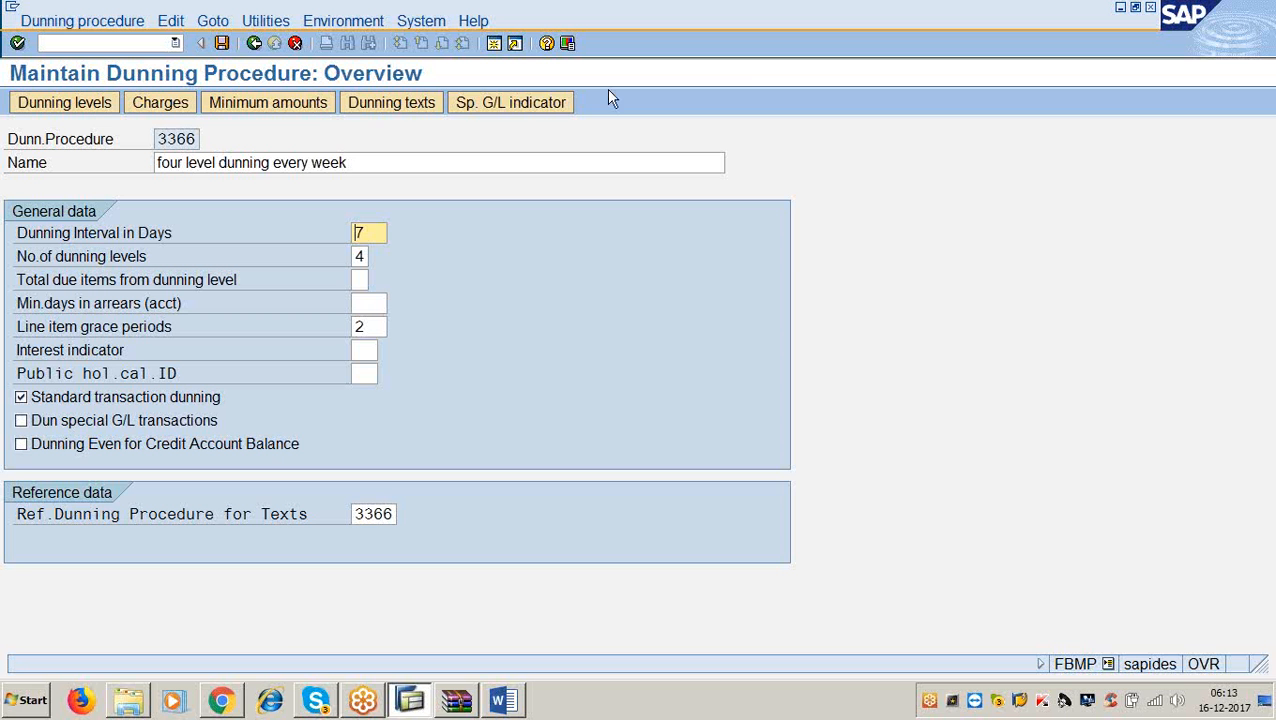
# Open the customer dunning texts for company code 3366, then check the form list in the Word notes.
pyautogui.click(383, 110)
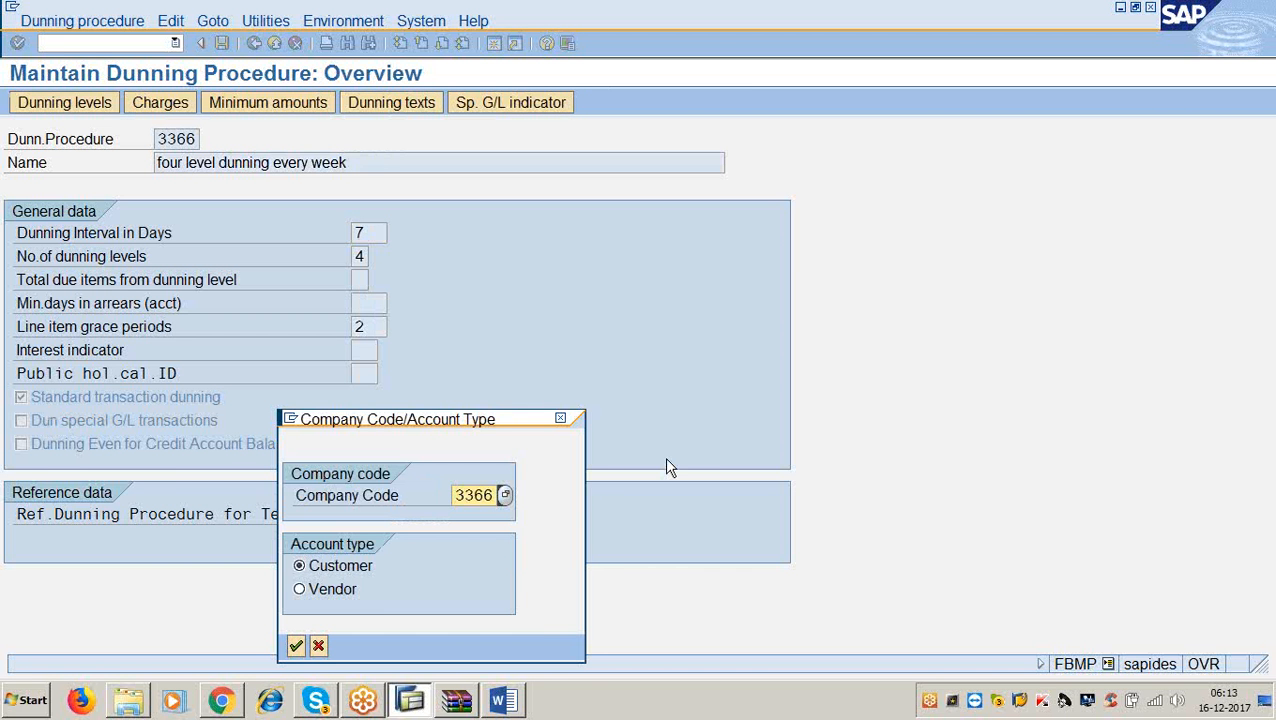
pyautogui.click(296, 646)
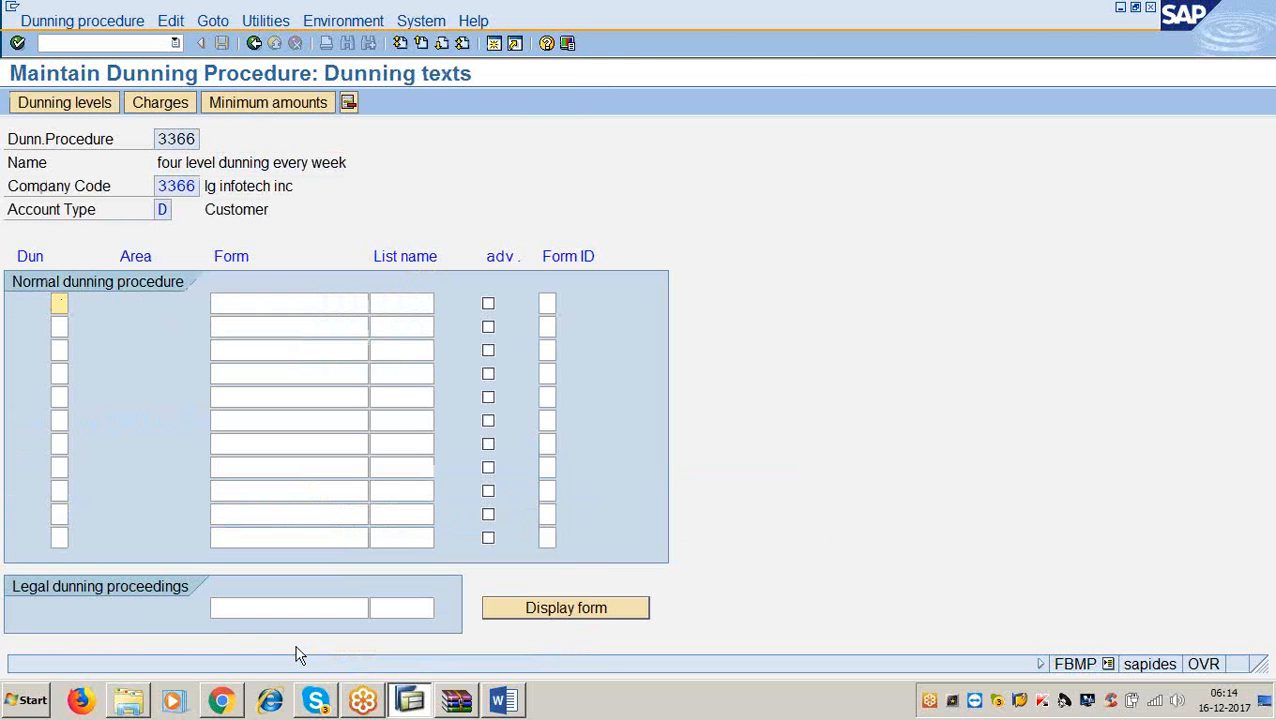
pyautogui.click(501, 700)
pyautogui.scroll(-5, 489, 510)
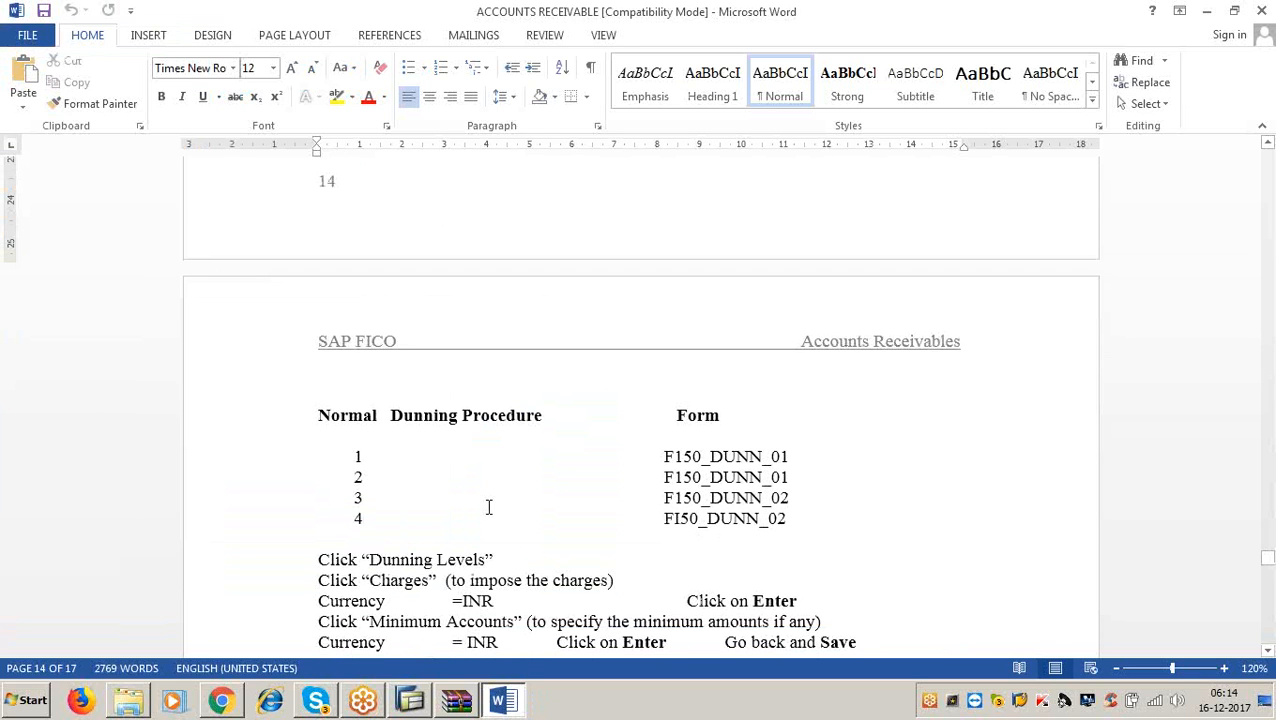
# Return from the Word form table to SAP's dunning texts screen.
pyautogui.hotkey('alt', 'Tab')
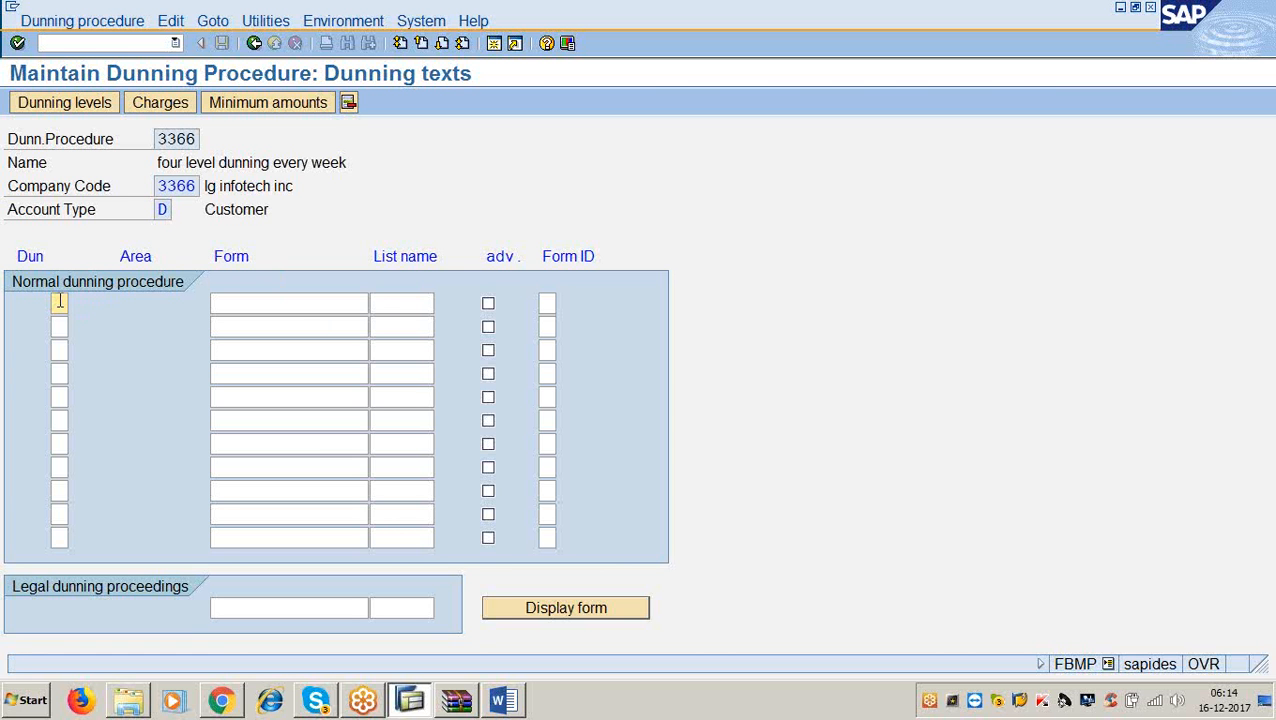
# Assign form F150_DUNN_01 to dunning levels 1 and 2.
pyautogui.write('1')
pyautogui.press('Tab')
pyautogui.write('f')
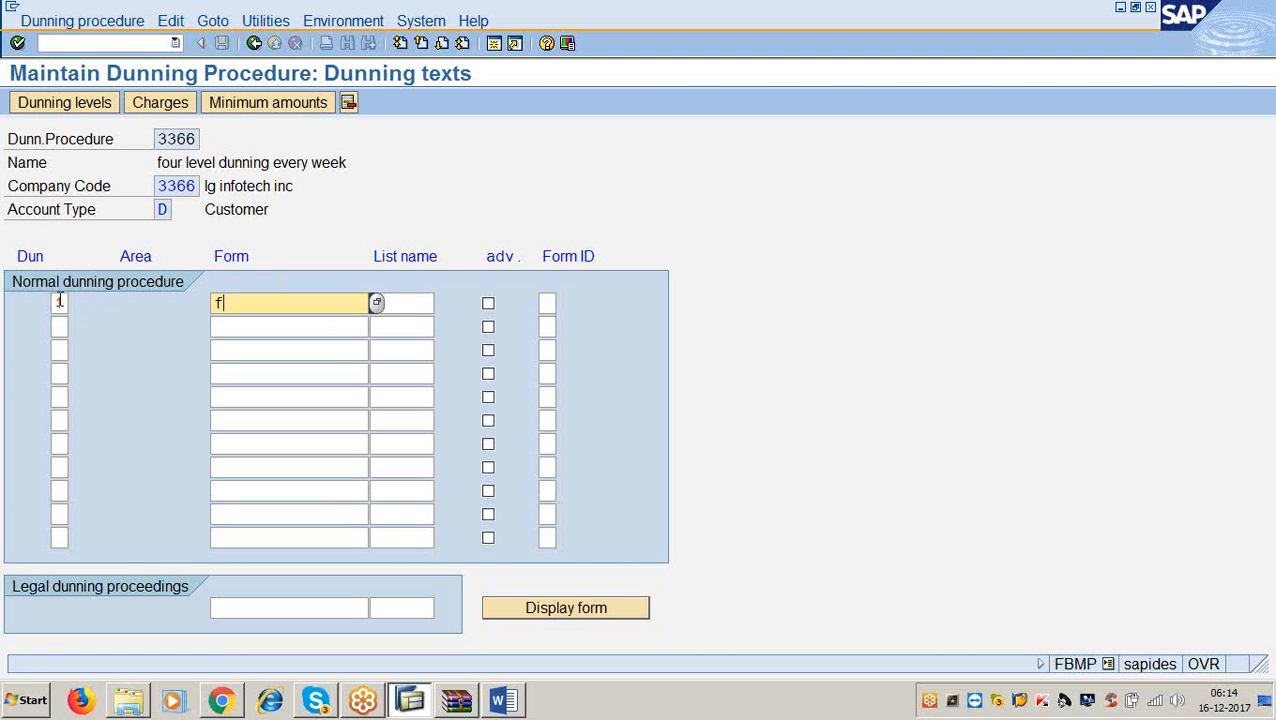
pyautogui.write('150_dunn_01')
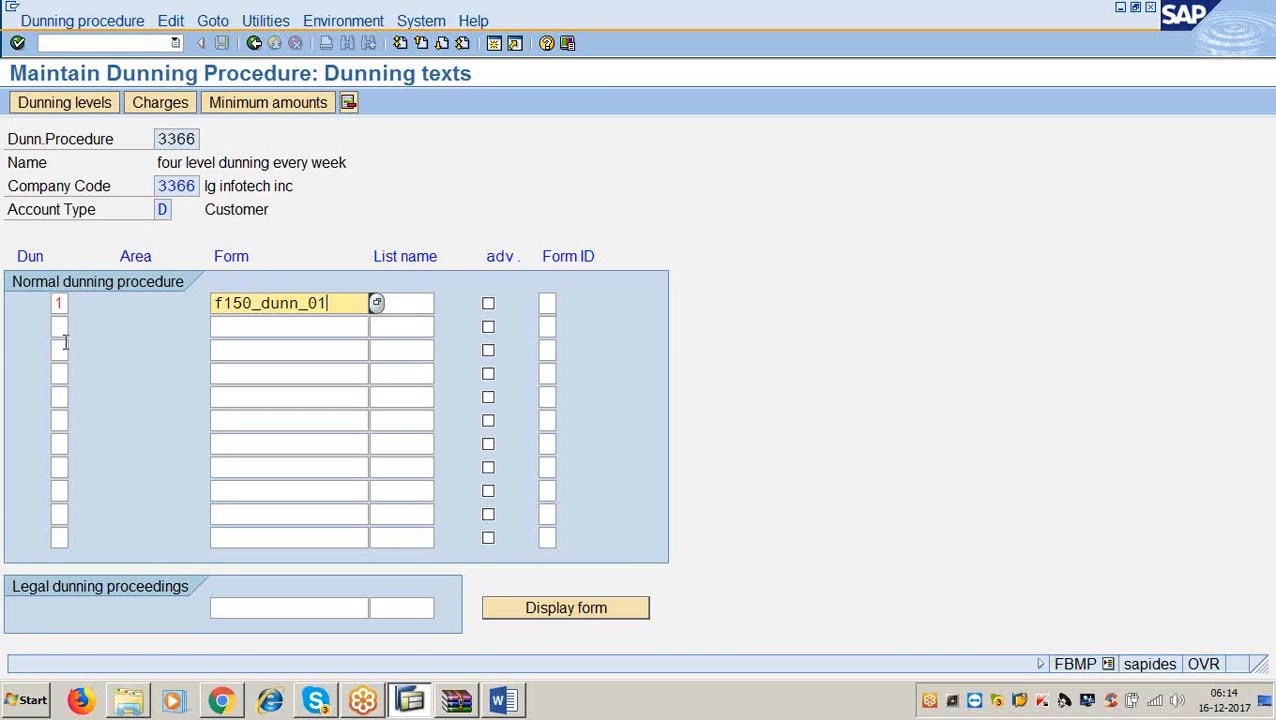
pyautogui.click(59, 326)
pyautogui.write('2')
pyautogui.press('Tab')
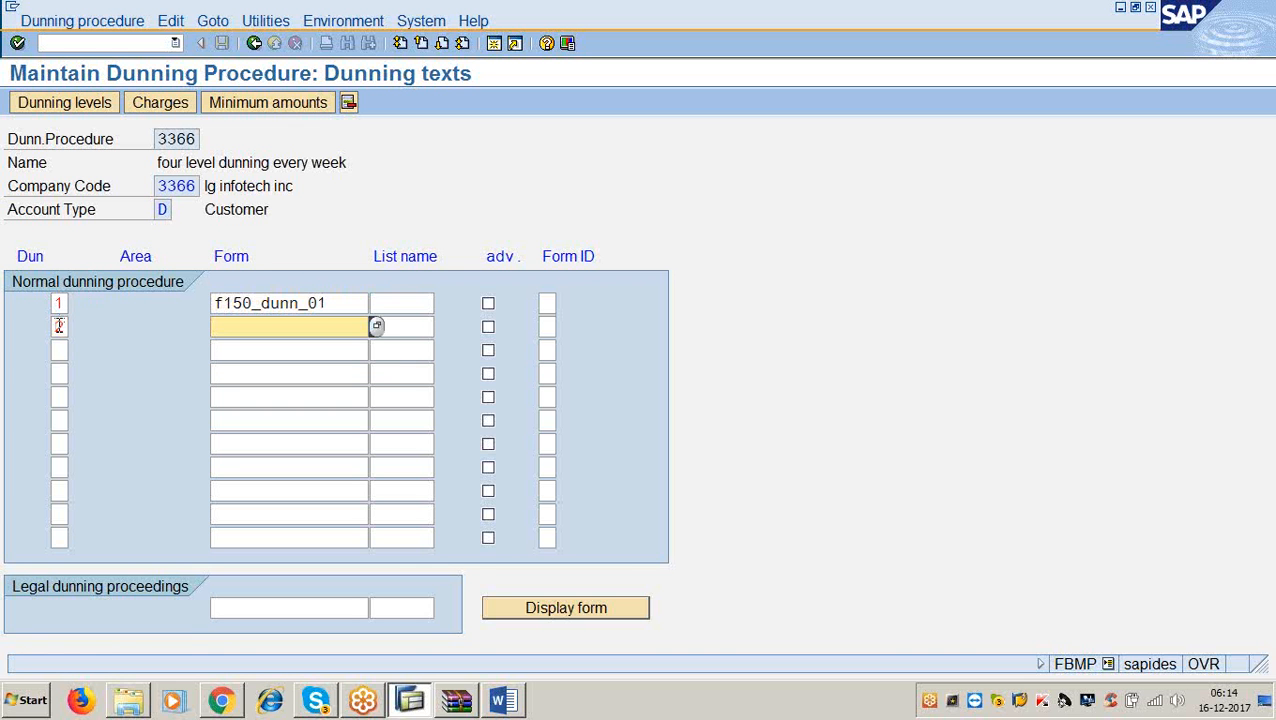
pyautogui.write('f150_dunn_01')
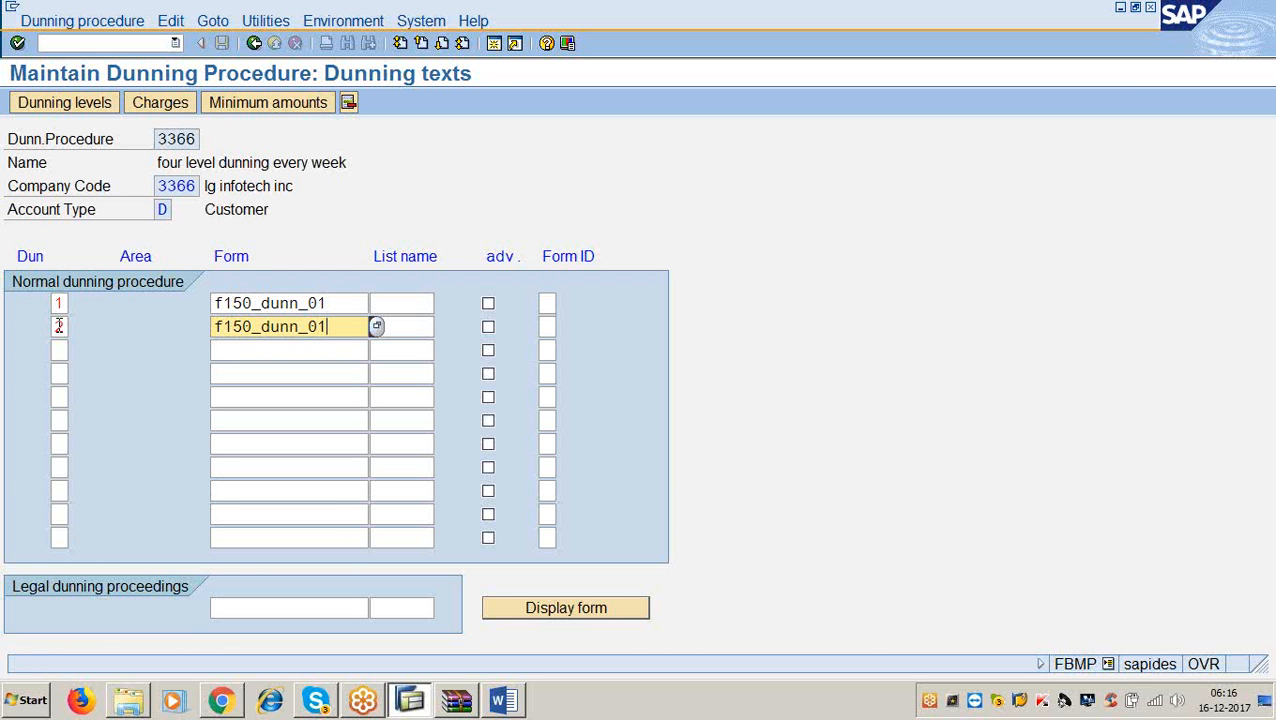
pyautogui.press('BackSpace')
pyautogui.write('2')
pyautogui.press('BackSpace')
pyautogui.write('1')
# Assign form F150_DUNN_02 to dunning levels 3 and 4, then go to Dunning levels.
pyautogui.click(63, 346)
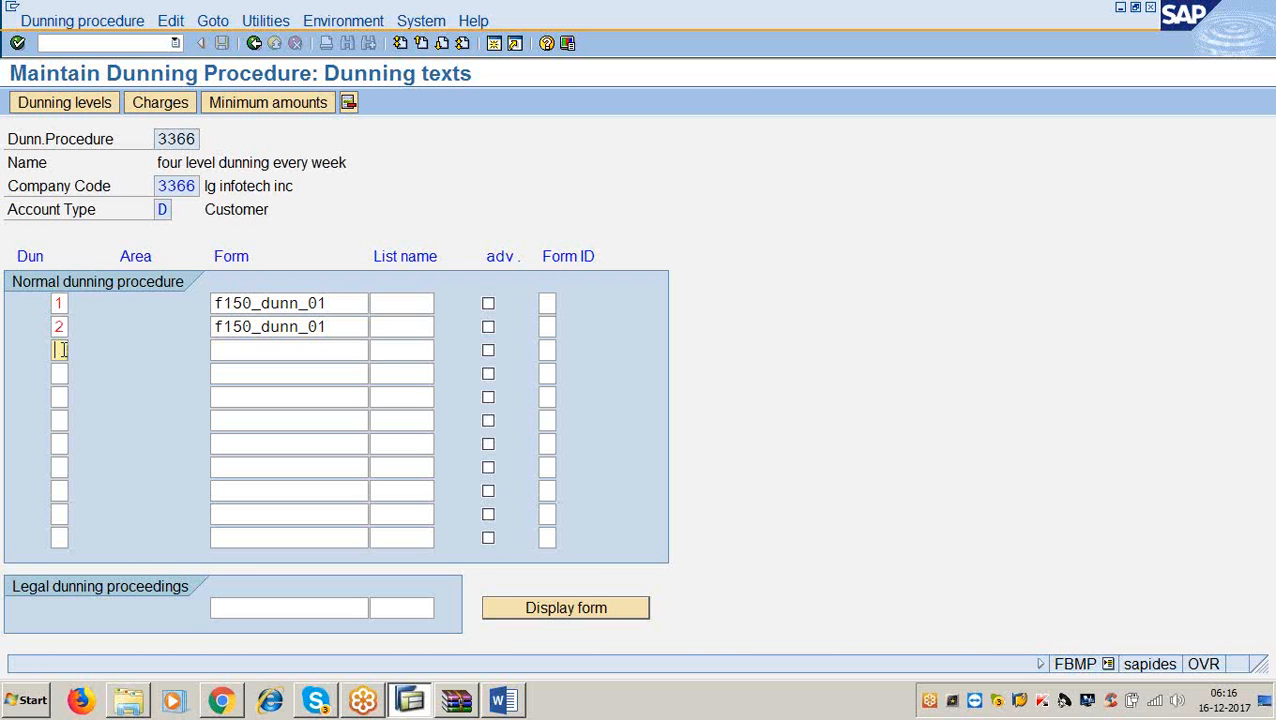
pyautogui.write('3')
pyautogui.press('Tab')
pyautogui.write('f')
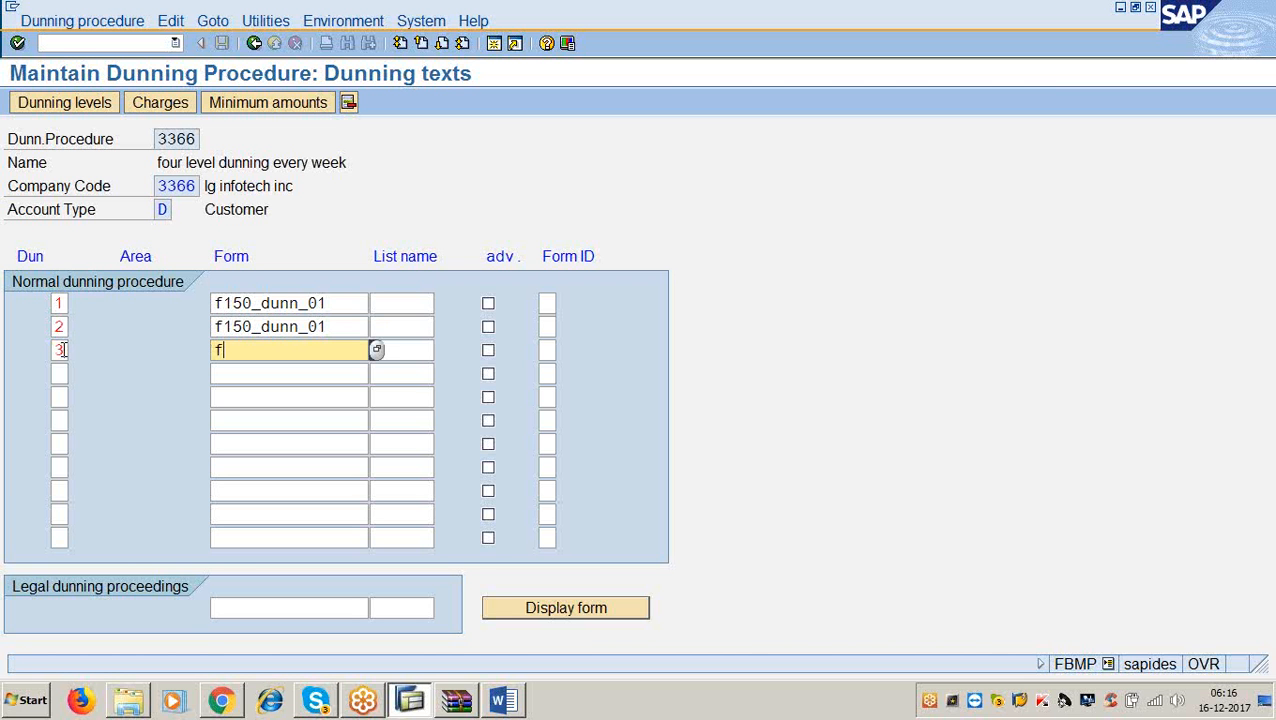
pyautogui.write('150_dunn_02')
pyautogui.click(58, 374)
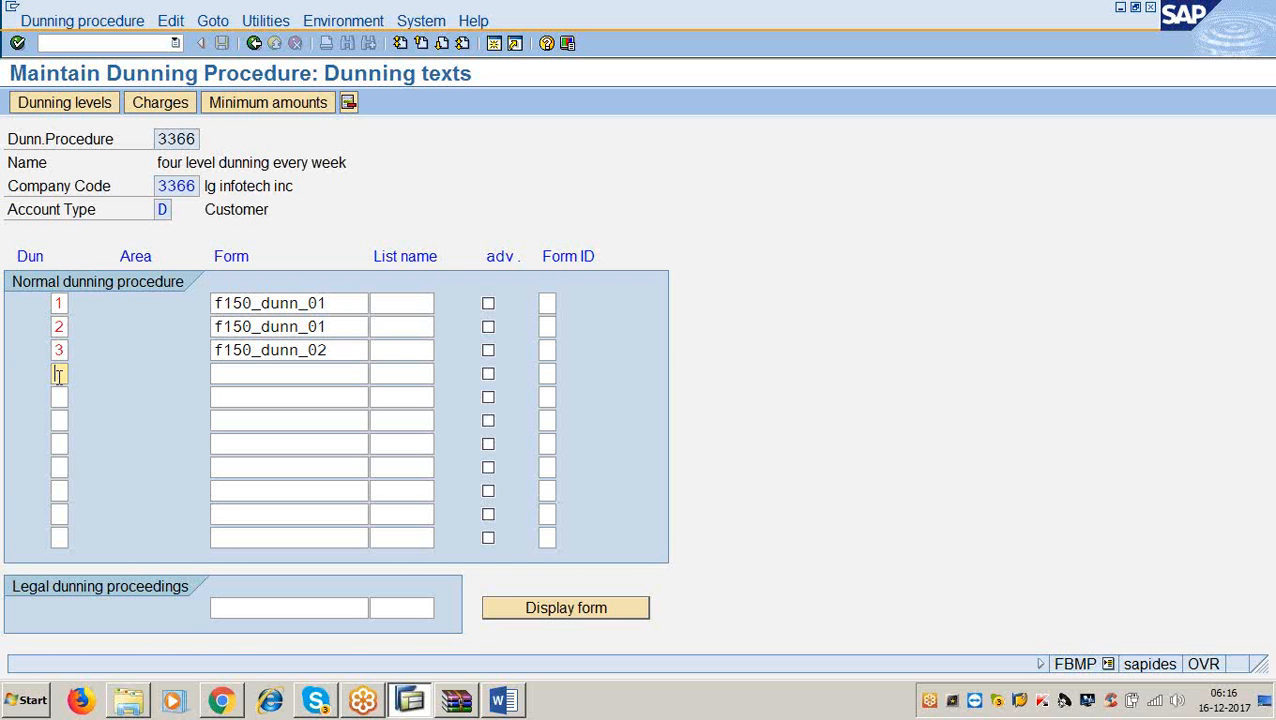
pyautogui.write('4')
pyautogui.press('Tab')
pyautogui.write('f150')
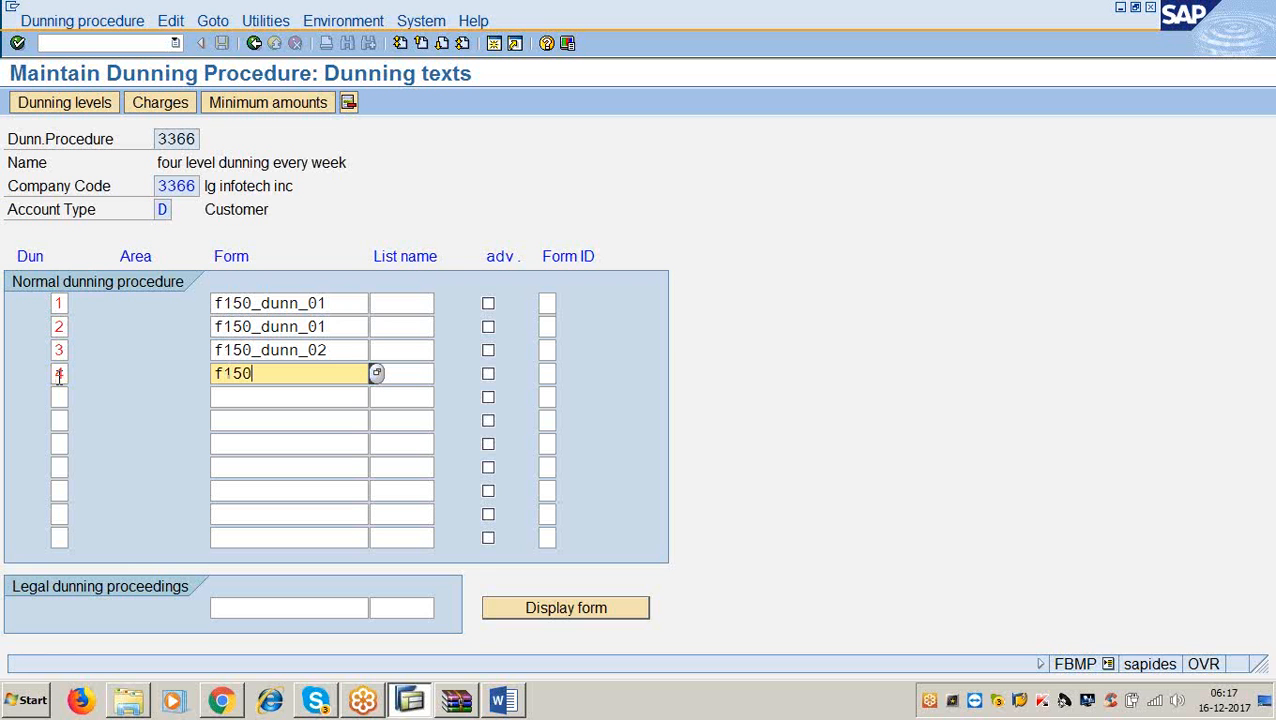
pyautogui.write('_dunn_ 02')
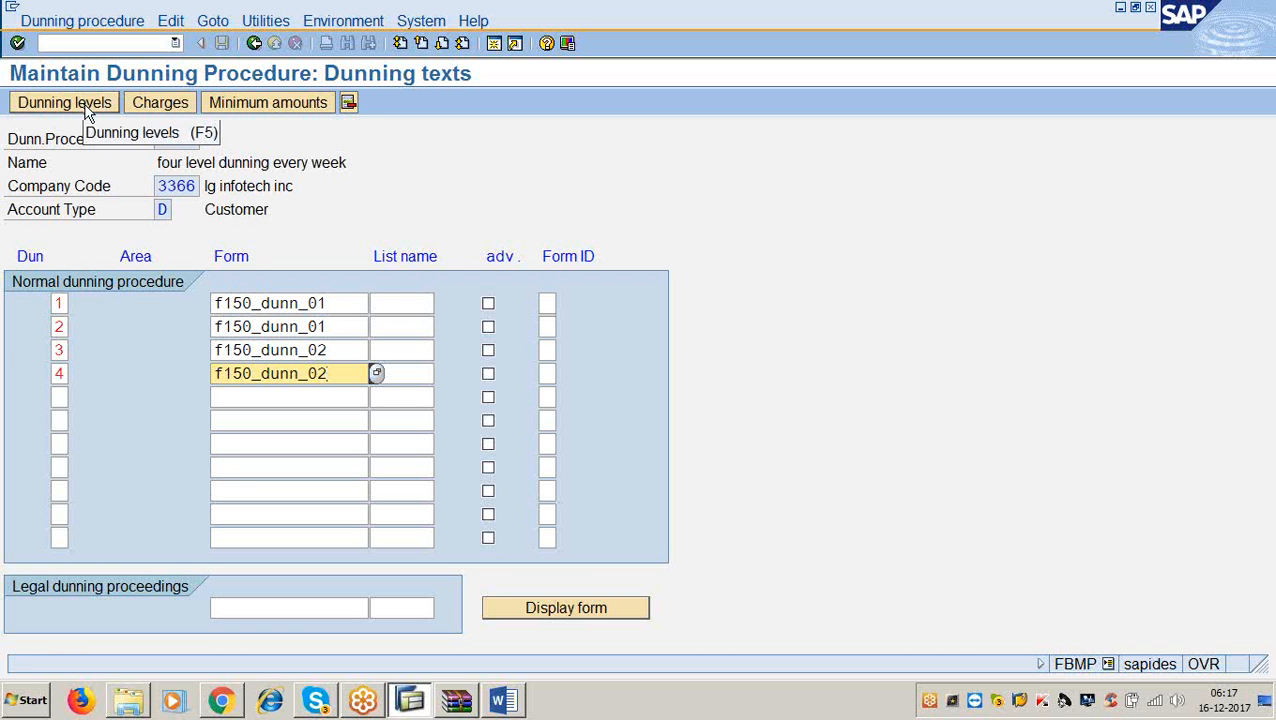
pyautogui.click(330, 303)
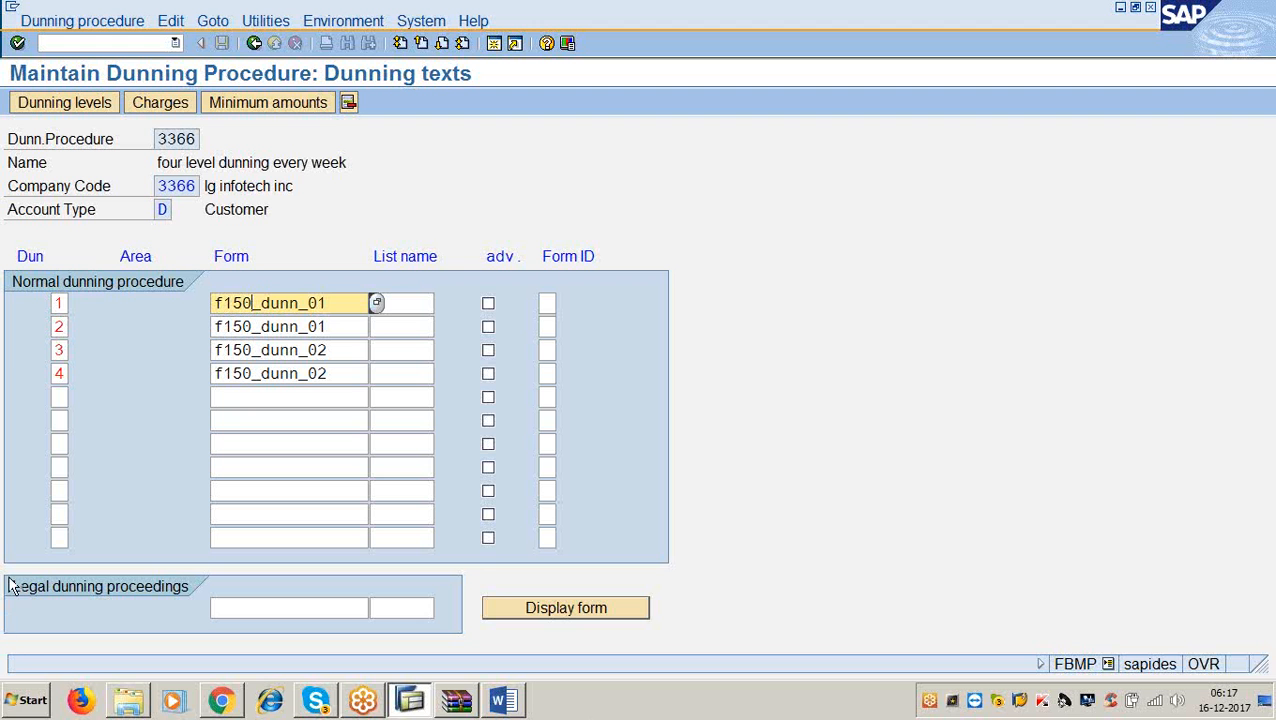
pyautogui.click(32, 103)
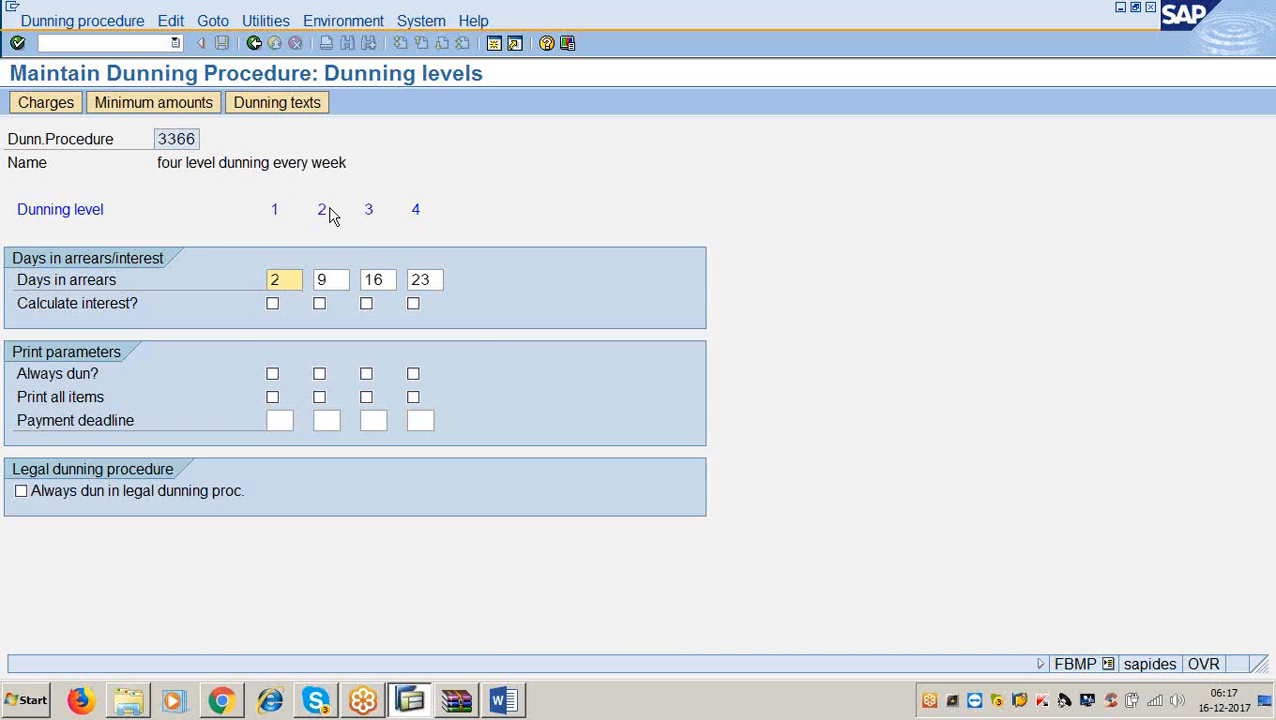
# Check the days in arrears for levels 2 and 3 (9 and 16), then view the Word notes.
pyautogui.click(333, 280)
pyautogui.moveTo(333, 280); pyautogui.dragTo(315, 283)
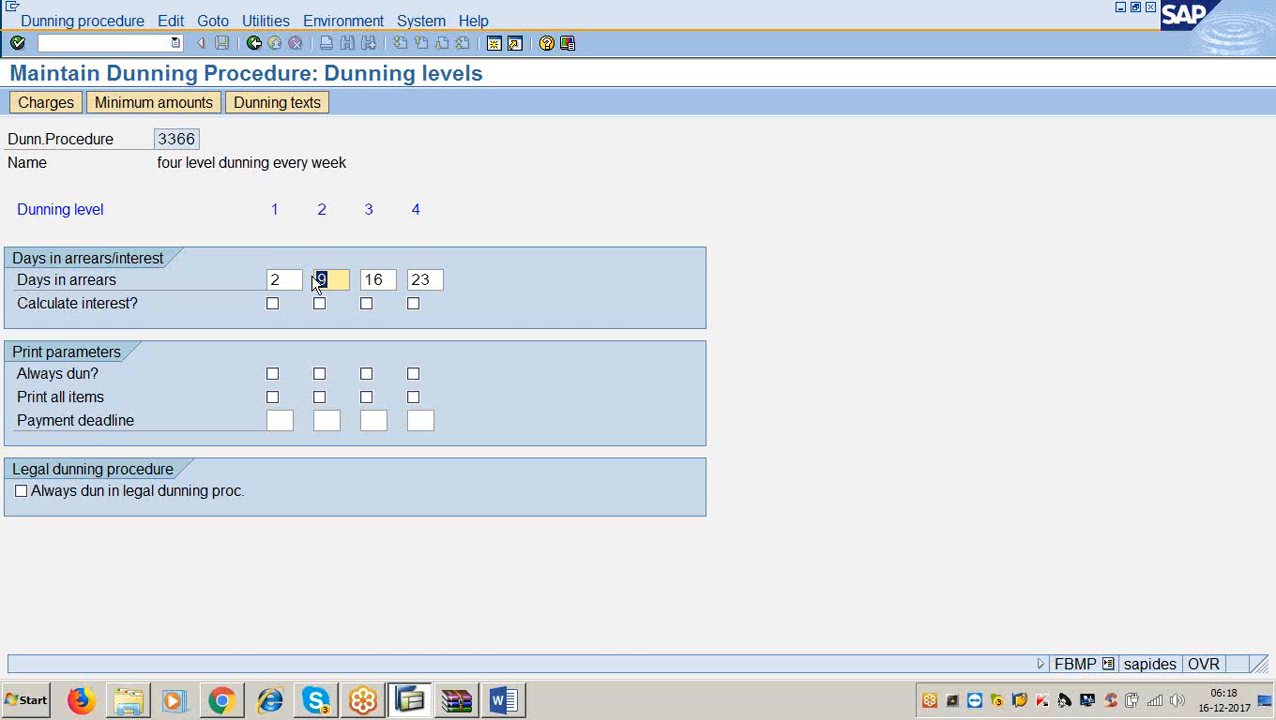
pyautogui.click(339, 283)
pyautogui.doubleClick(386, 281)
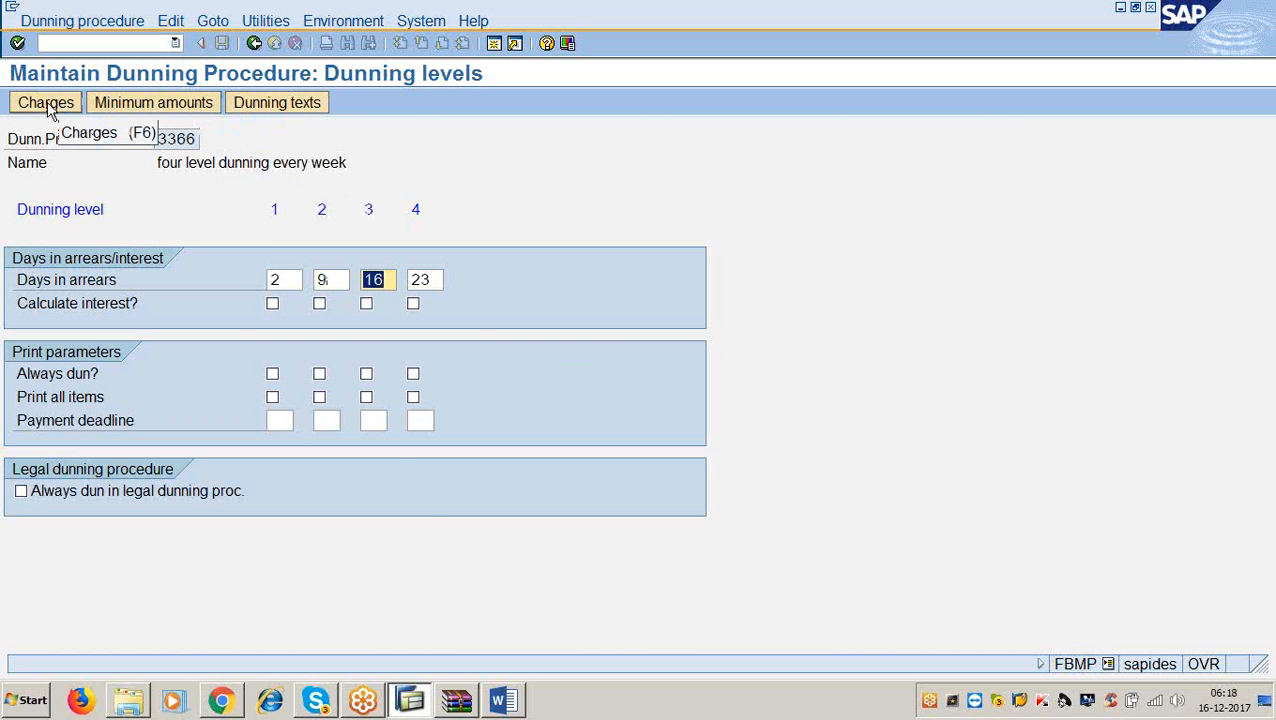
pyautogui.click(502, 700)
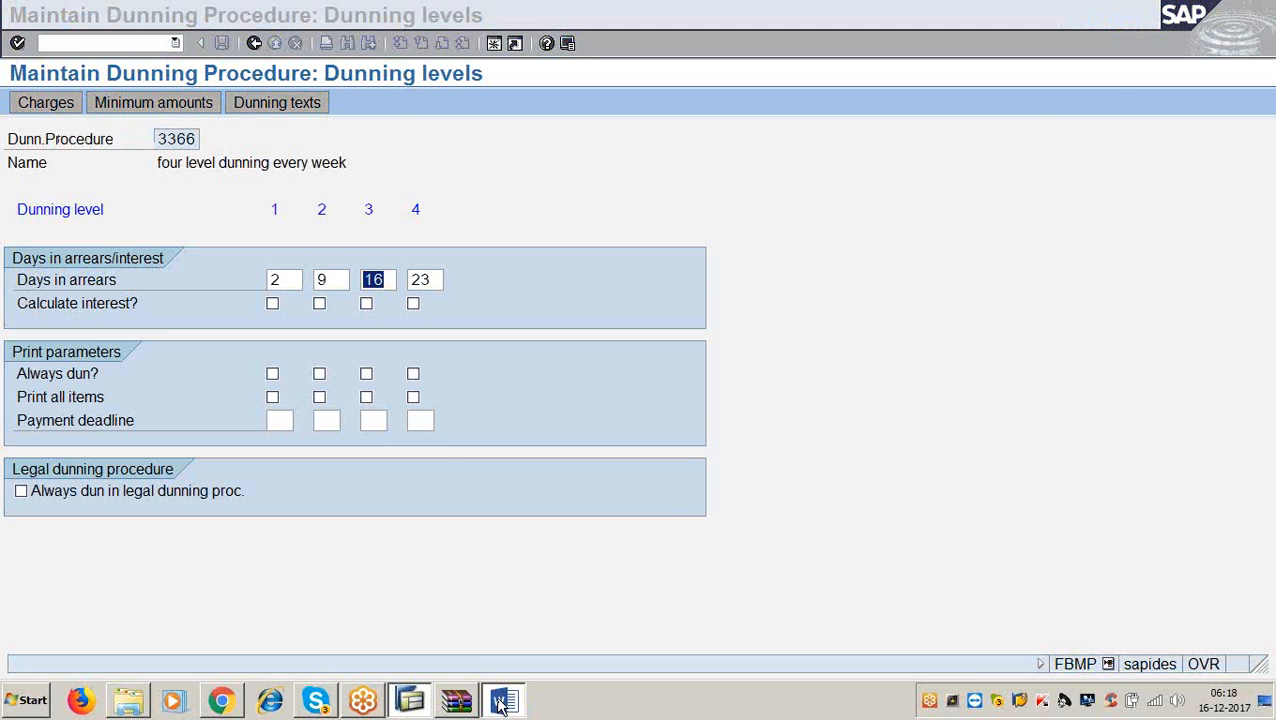
# Delete INR from the first Currency line of the Word charges step, then return to SAP.
pyautogui.scroll(-5, 448, 428)
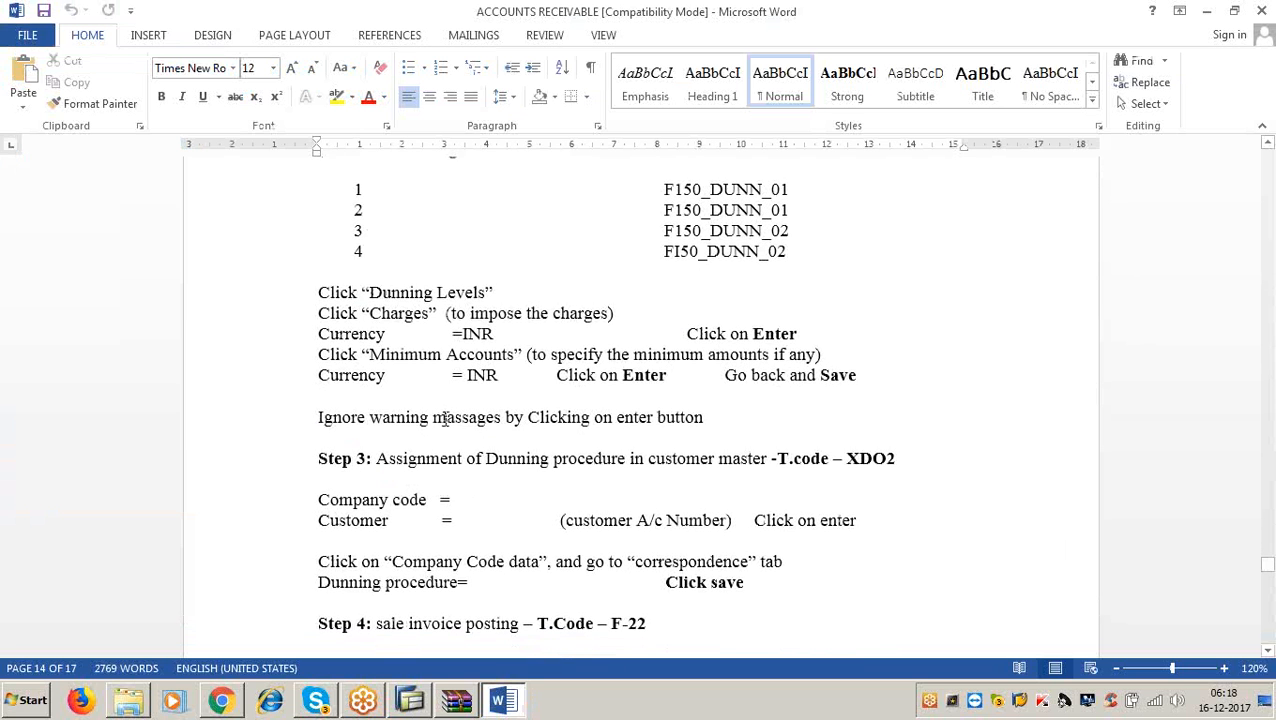
pyautogui.click(495, 330)
pyautogui.press('BackSpace')
pyautogui.press('BackSpace')
pyautogui.press('BackSpace')
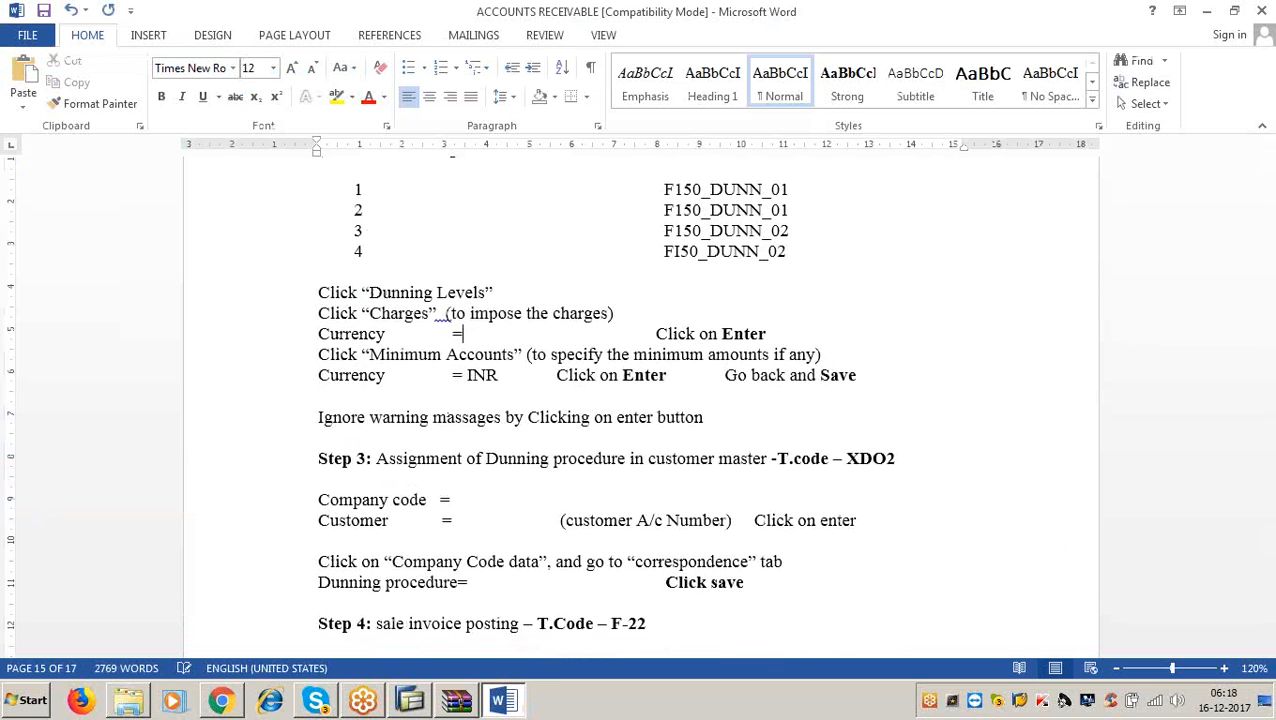
pyautogui.click(1206, 11)
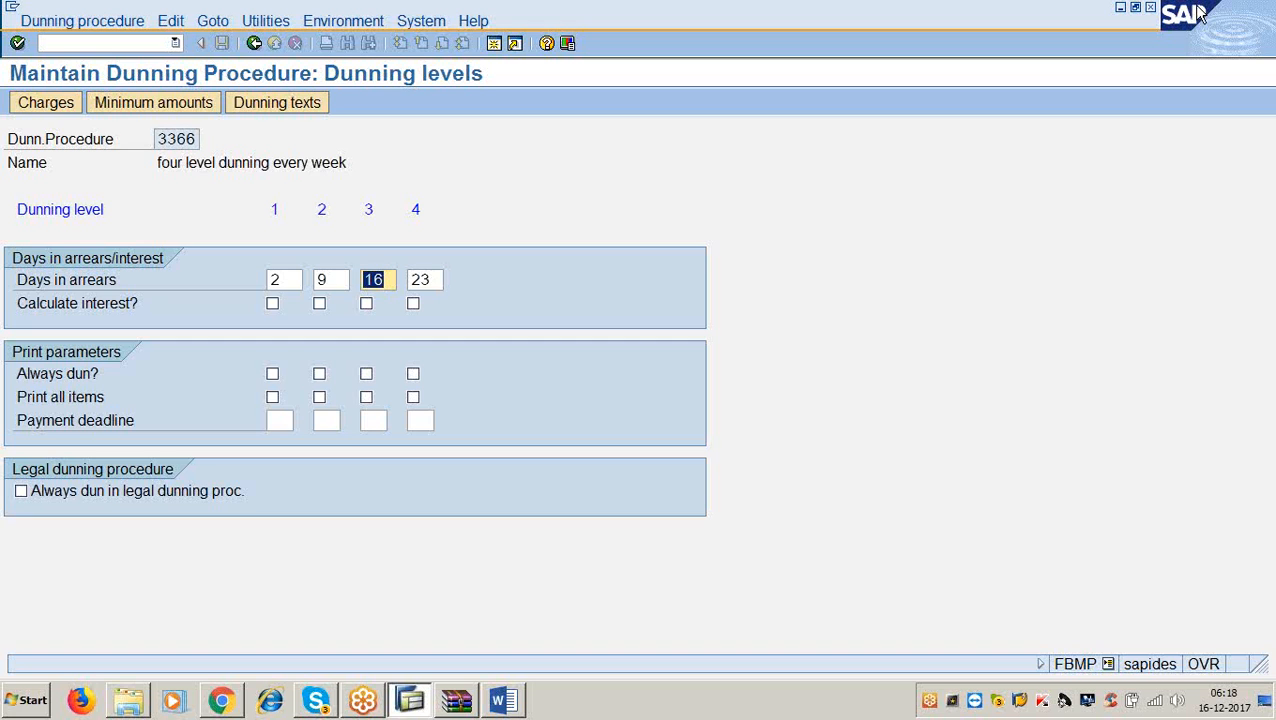
# Open the dunning charges and set their currency to USD.
pyautogui.click(66, 110)
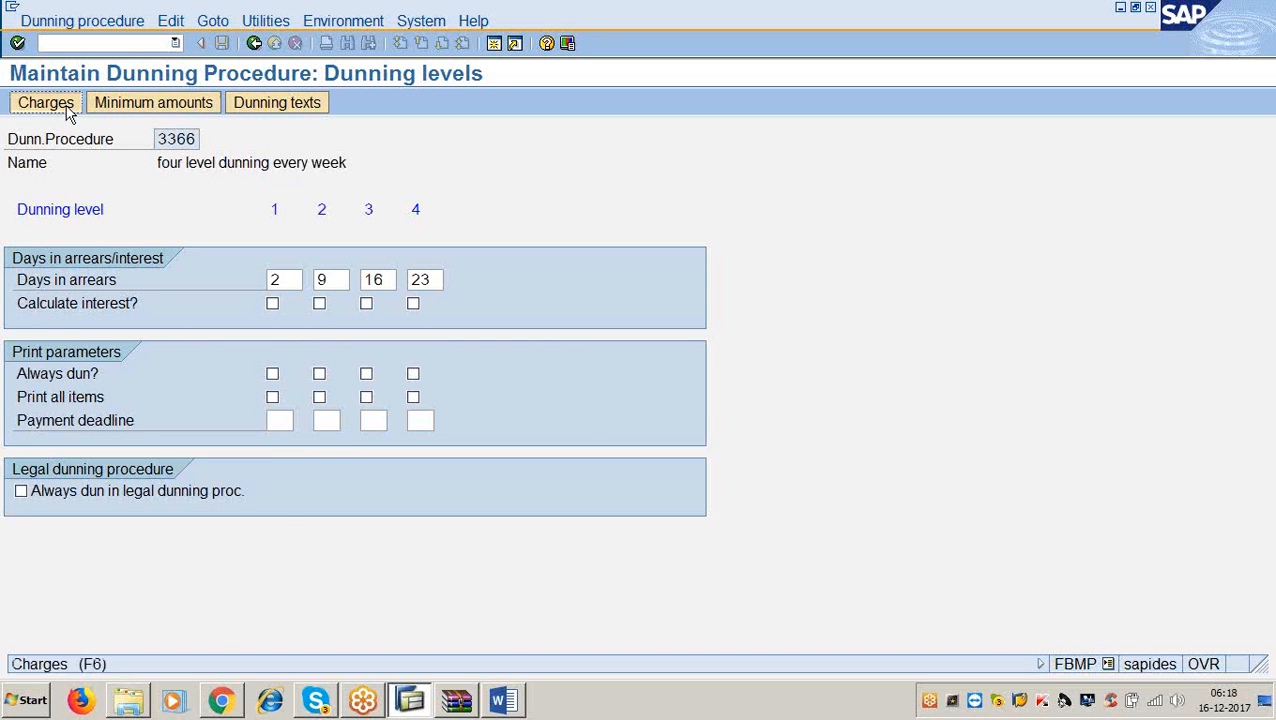
pyautogui.click(410, 472)
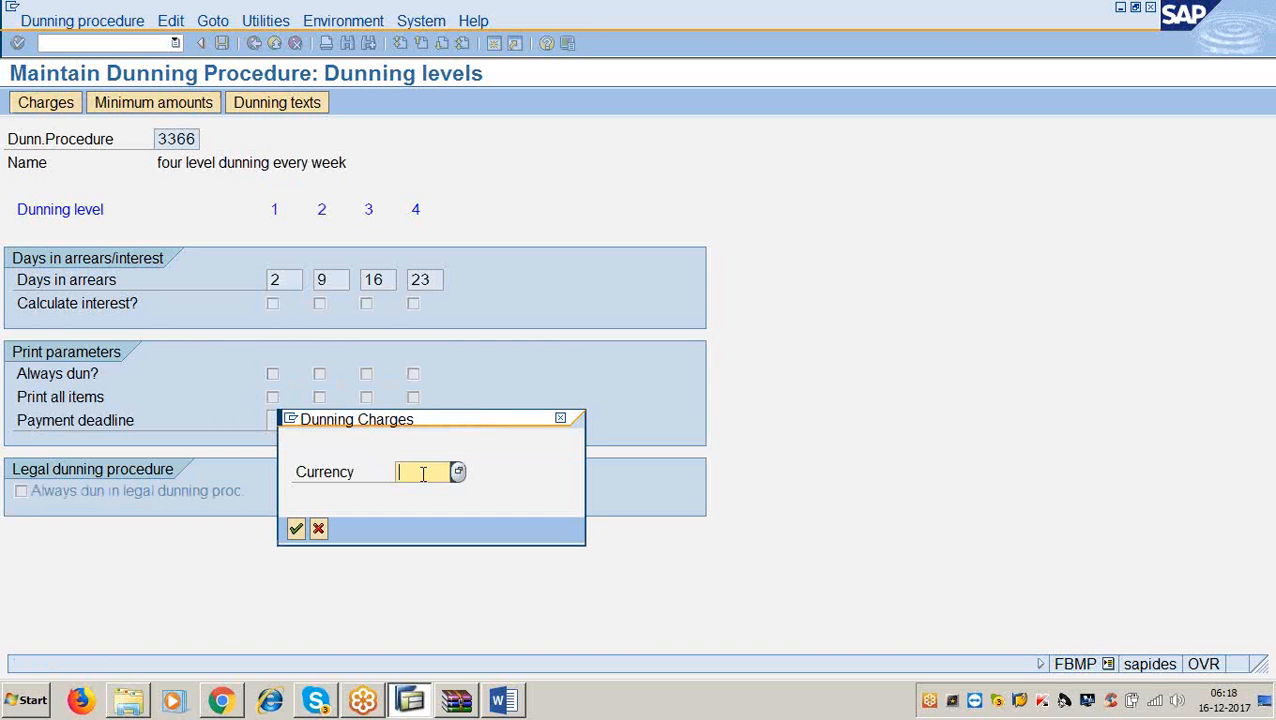
pyautogui.write('usd')
pyautogui.press('Return')
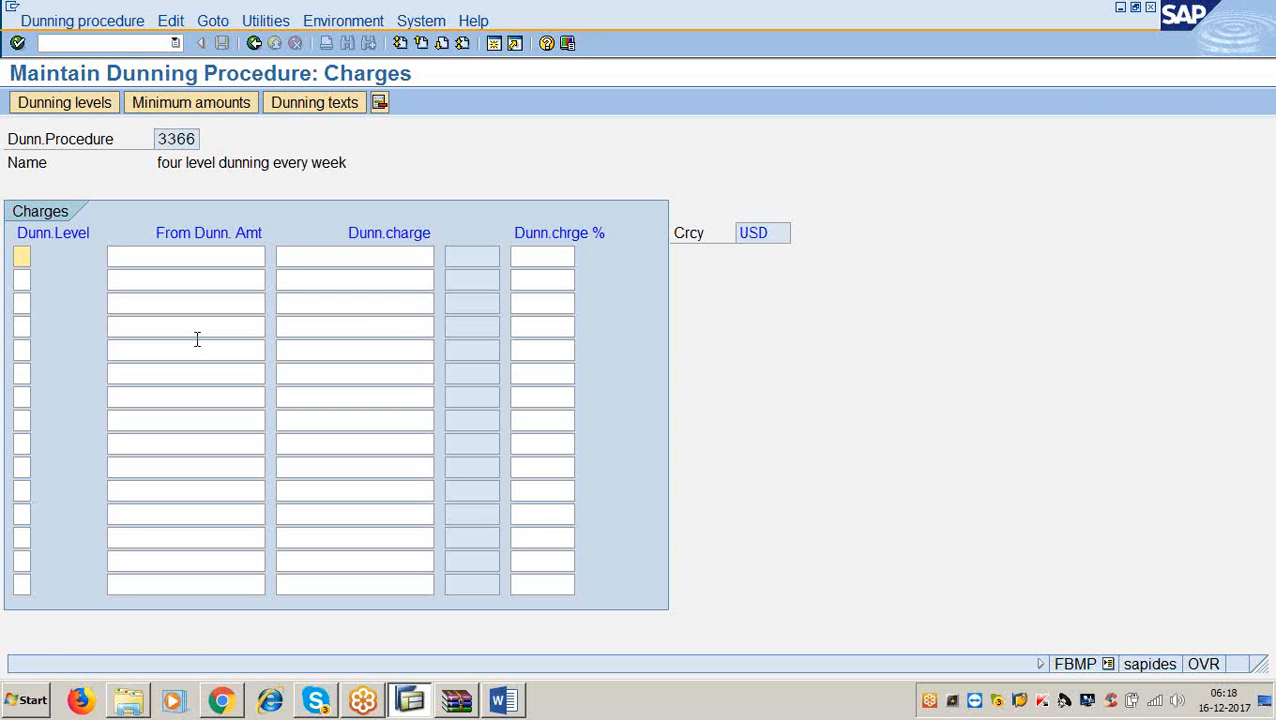
# Enter a dunning charge of 2 for levels 1 and 2, then go to Minimum amounts.
pyautogui.write('1')
pyautogui.press('Tab')
pyautogui.press('Tab')
pyautogui.write('2')
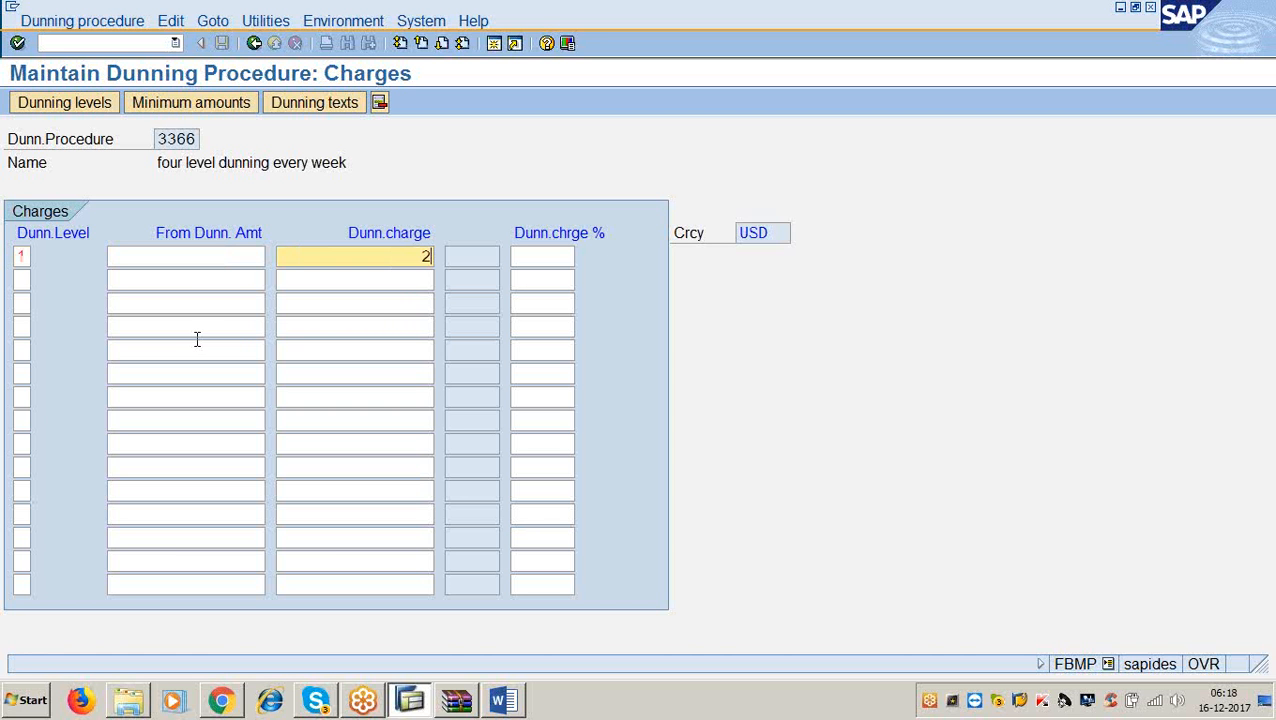
pyautogui.click(22, 281)
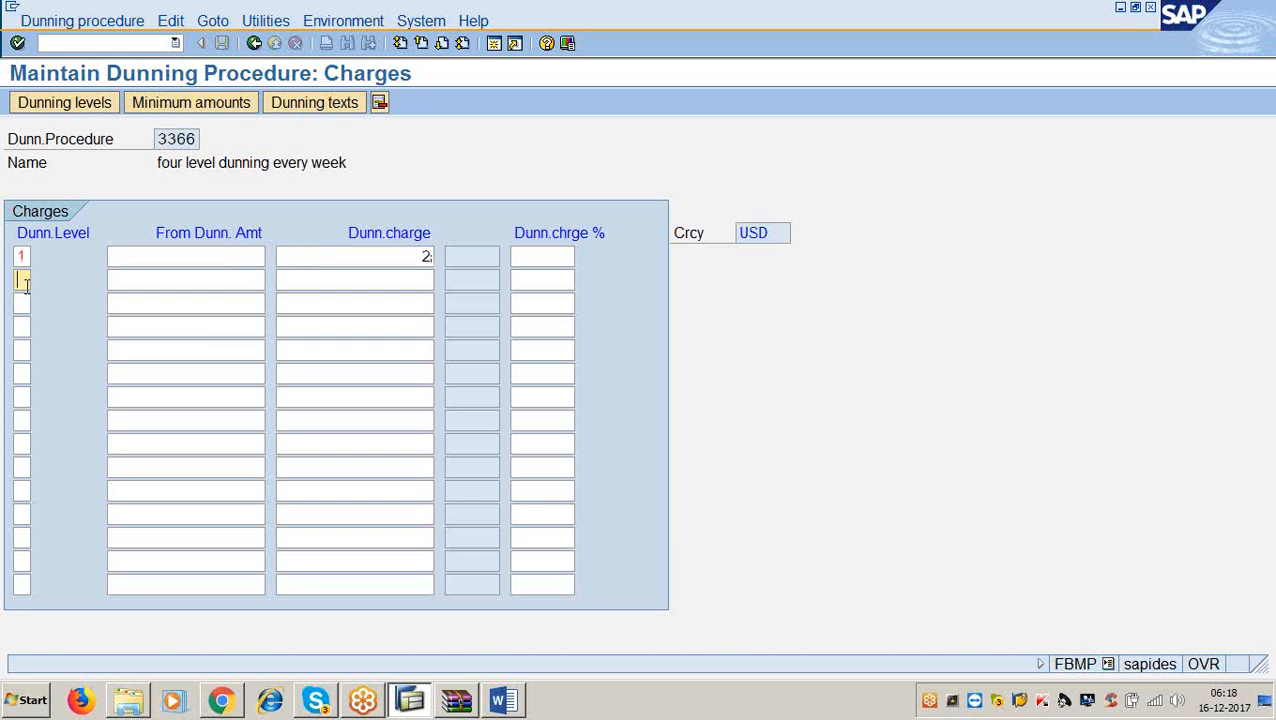
pyautogui.write('2')
pyautogui.press('Tab')
pyautogui.press('Tab')
pyautogui.write('2')
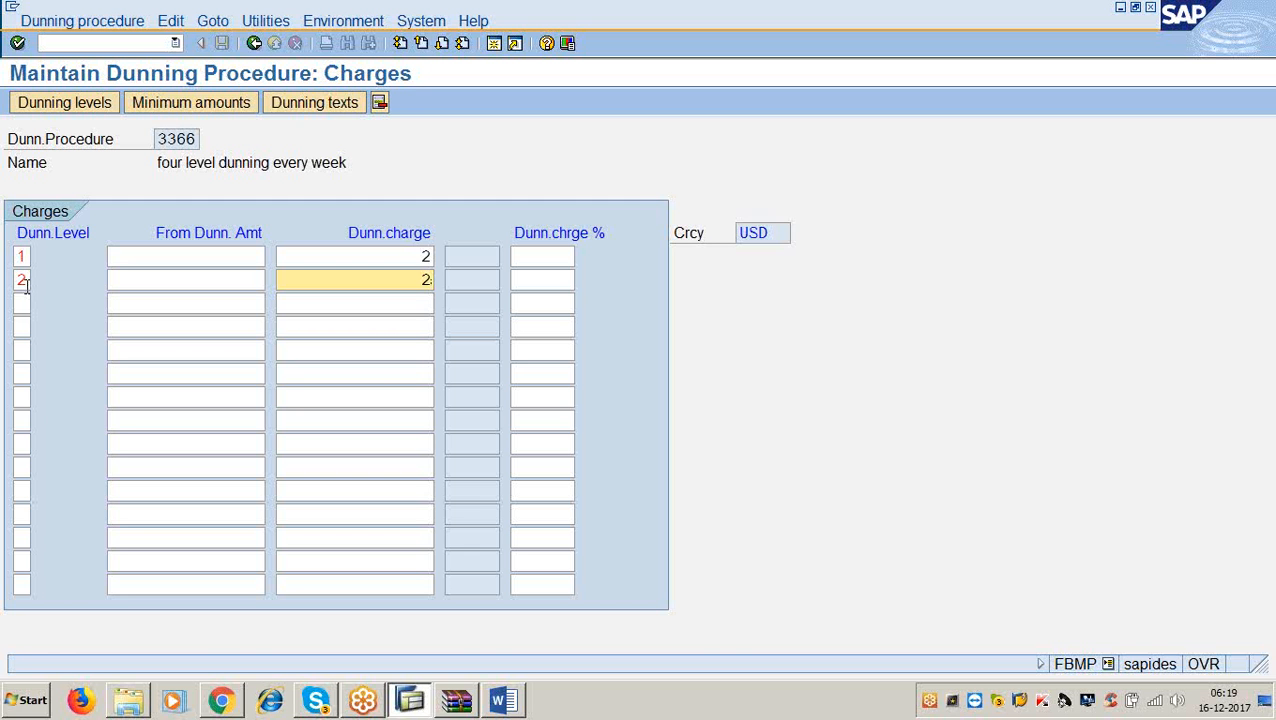
pyautogui.click(184, 112)
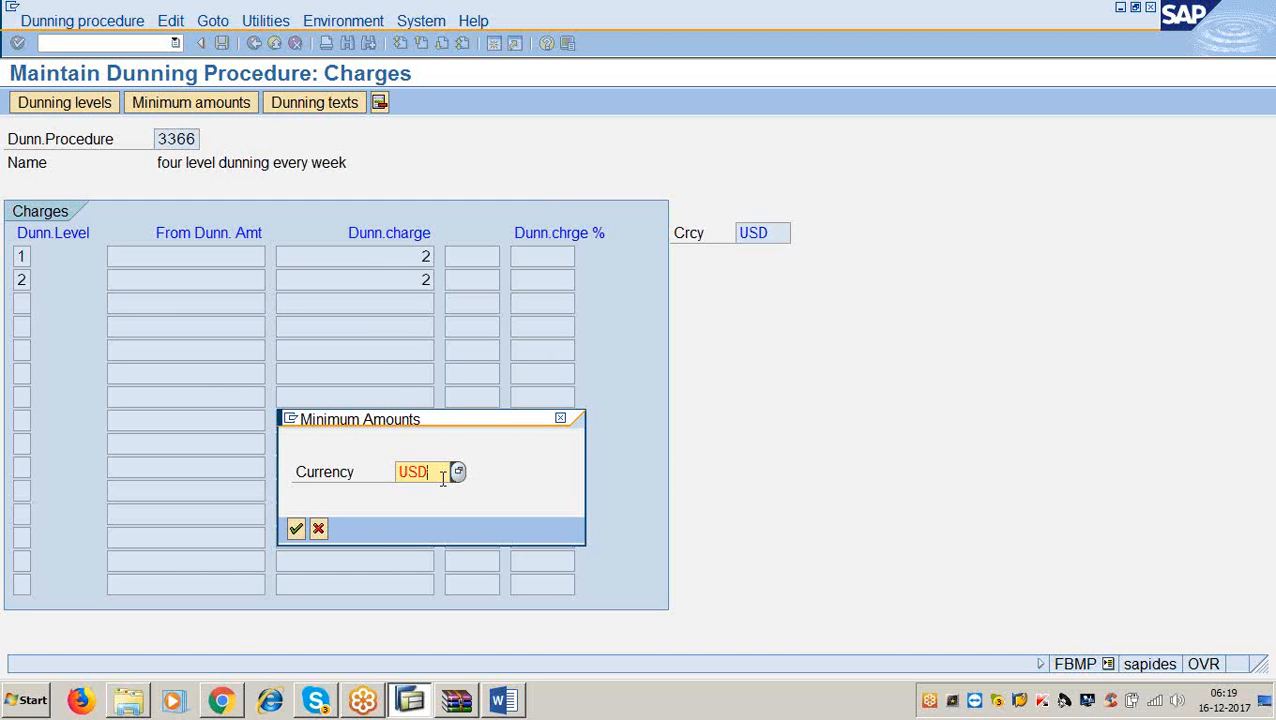
# Accept USD and enter minimum amounts for level 1 (25) and level 2.
pyautogui.click(296, 528)
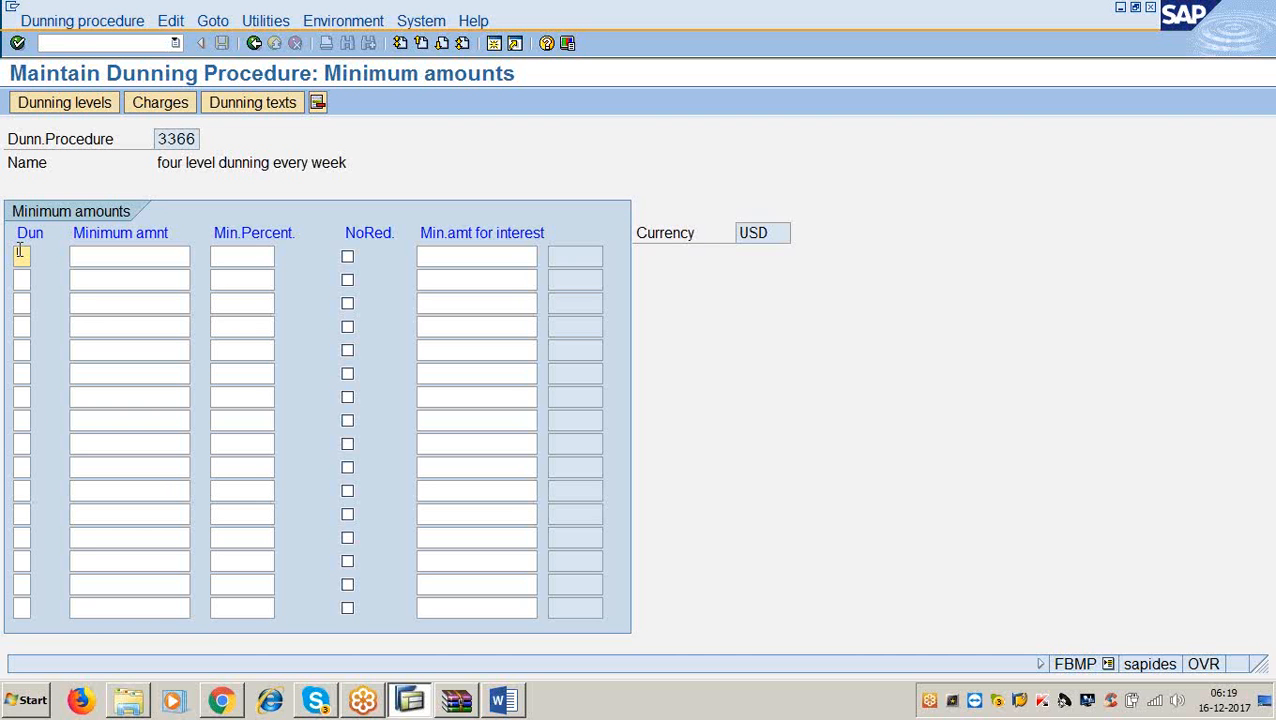
pyautogui.write('1')
pyautogui.press('Tab')
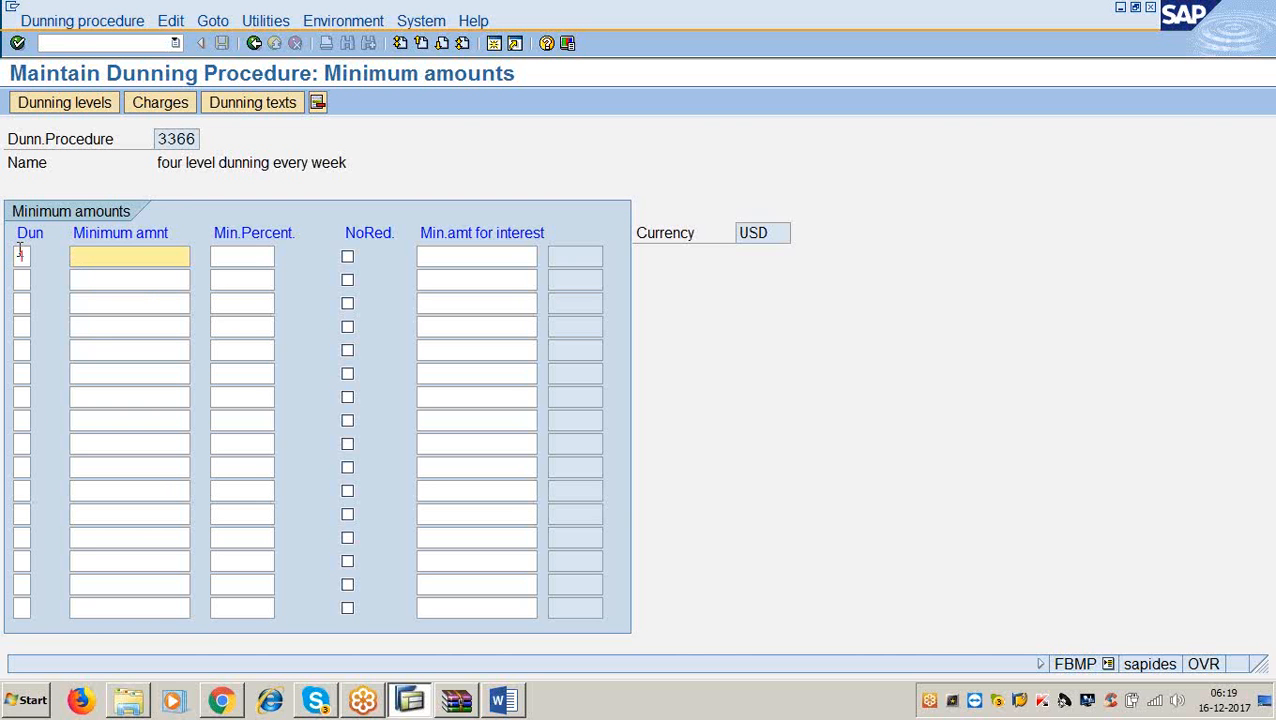
pyautogui.write('25')
pyautogui.click(22, 279)
pyautogui.write('2')
pyautogui.press('Tab')
pyautogui.write('22')
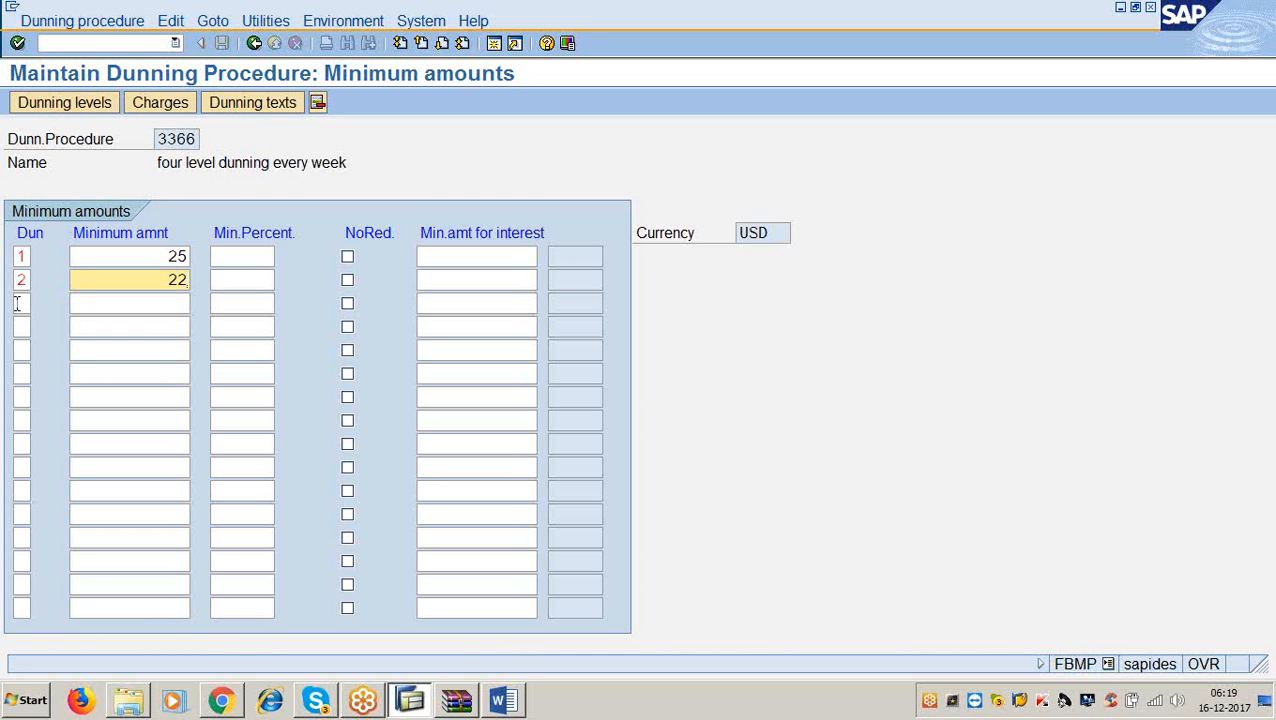
# Correct level 2's minimum amount from 22 to 25, then view the Word notes.
pyautogui.click(19, 305)
pyautogui.click(115, 300)
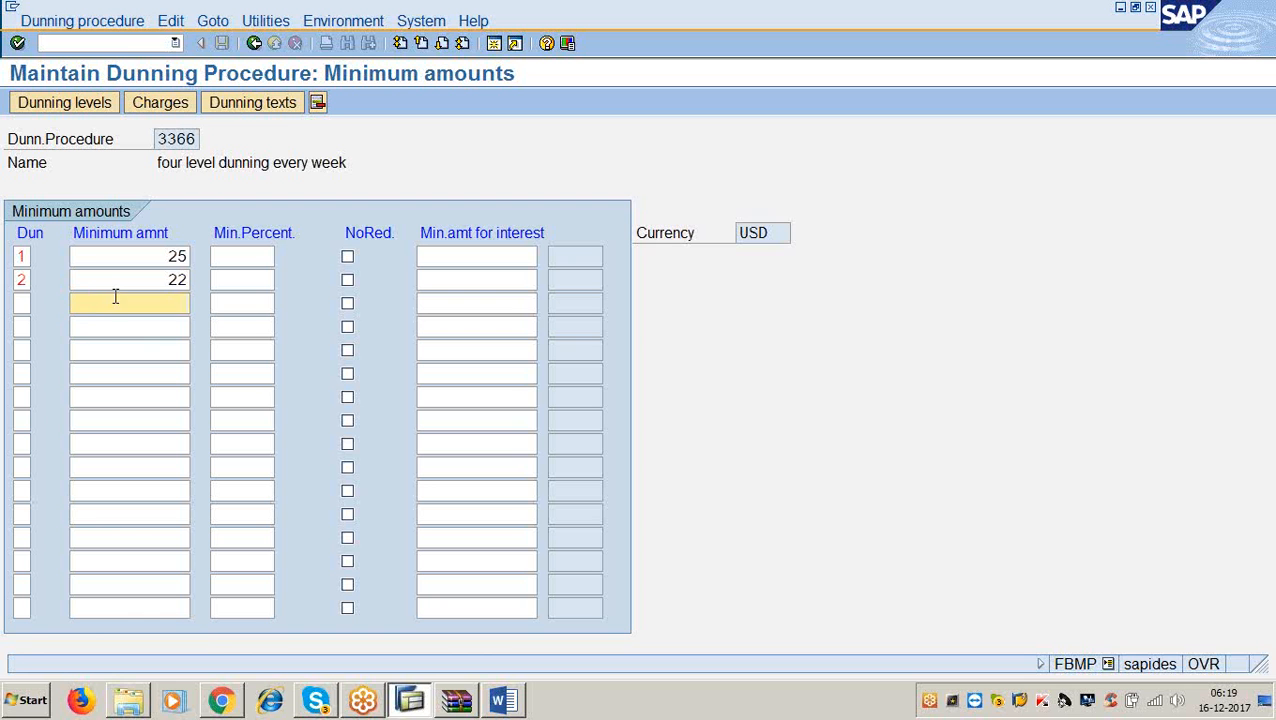
pyautogui.click(187, 281)
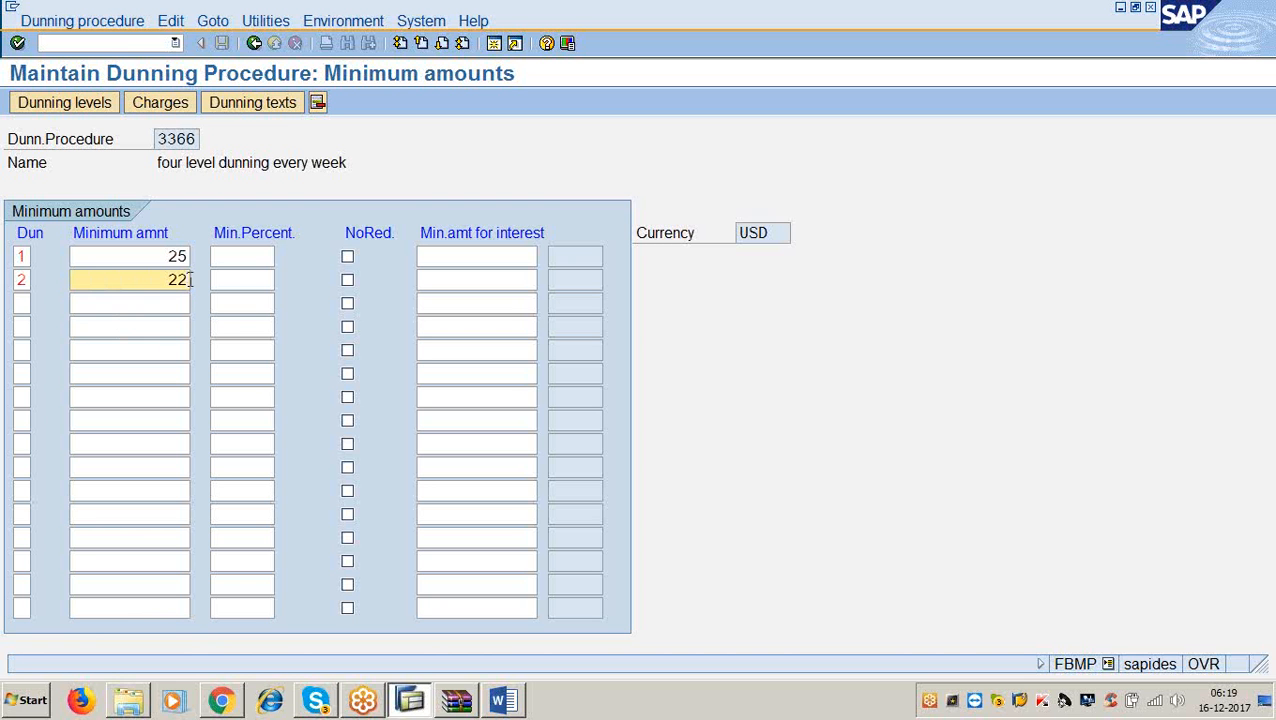
pyautogui.press('BackSpace')
pyautogui.write('5')
pyautogui.click(502, 700)
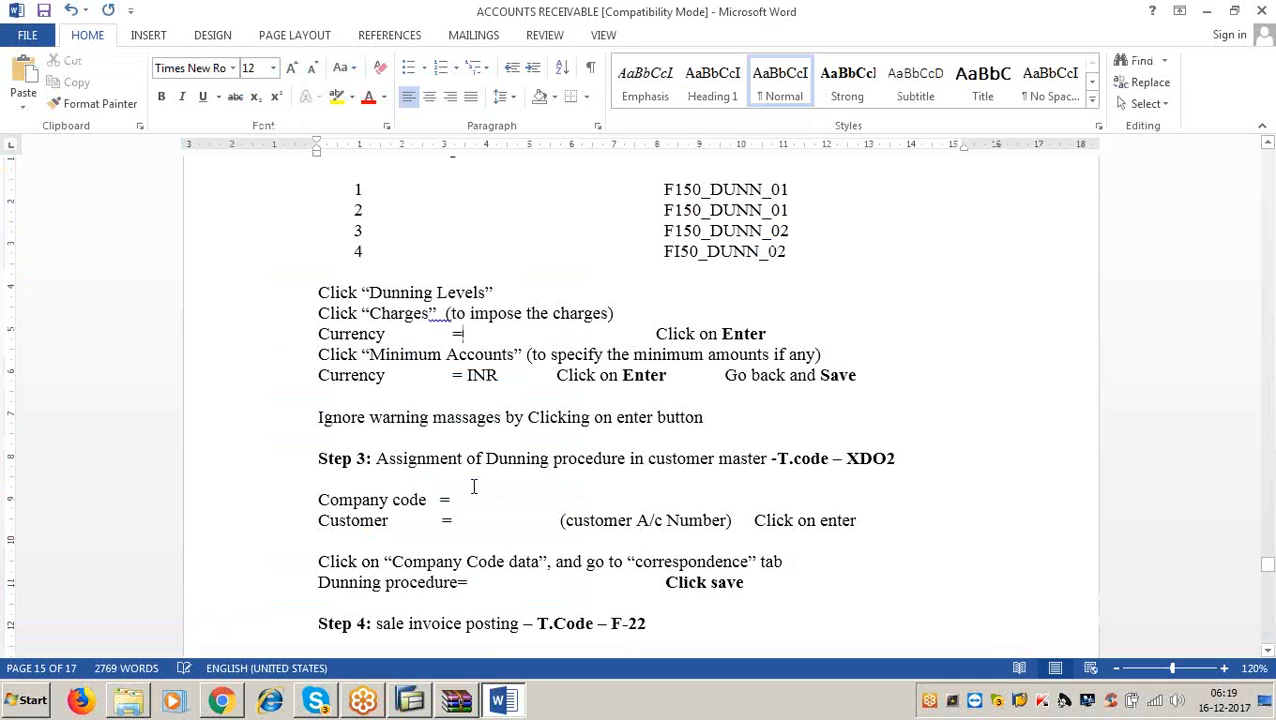
# Save dunning procedure 3366 under the customizing request, then bring the Word notes back.
pyautogui.click(1206, 11)
pyautogui.click(254, 43)
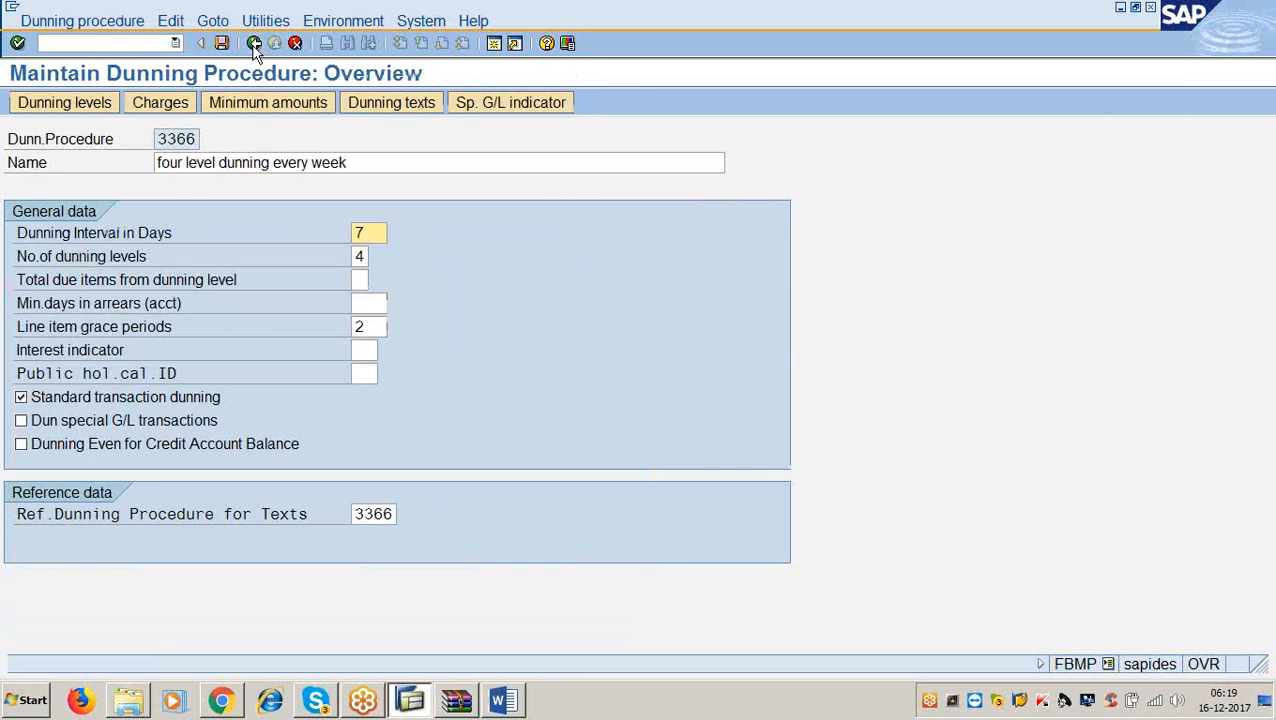
pyautogui.click(222, 43)
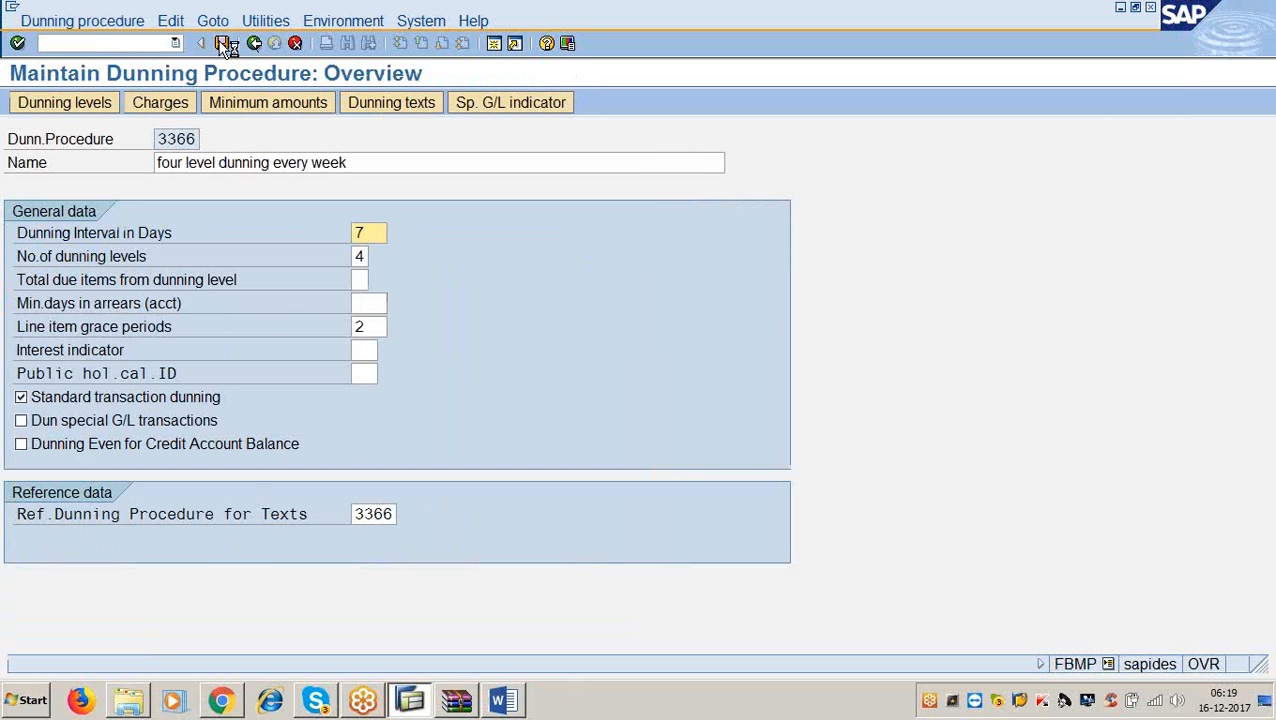
pyautogui.click(61, 317)
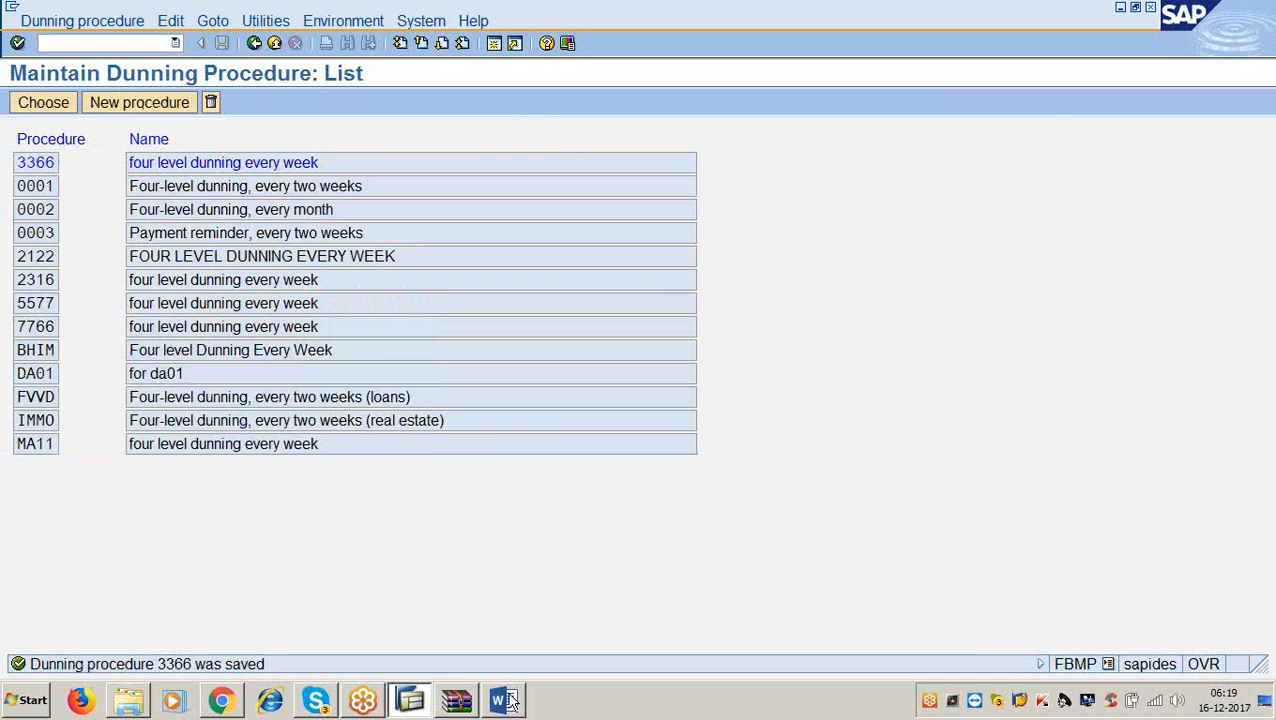
pyautogui.click(502, 700)
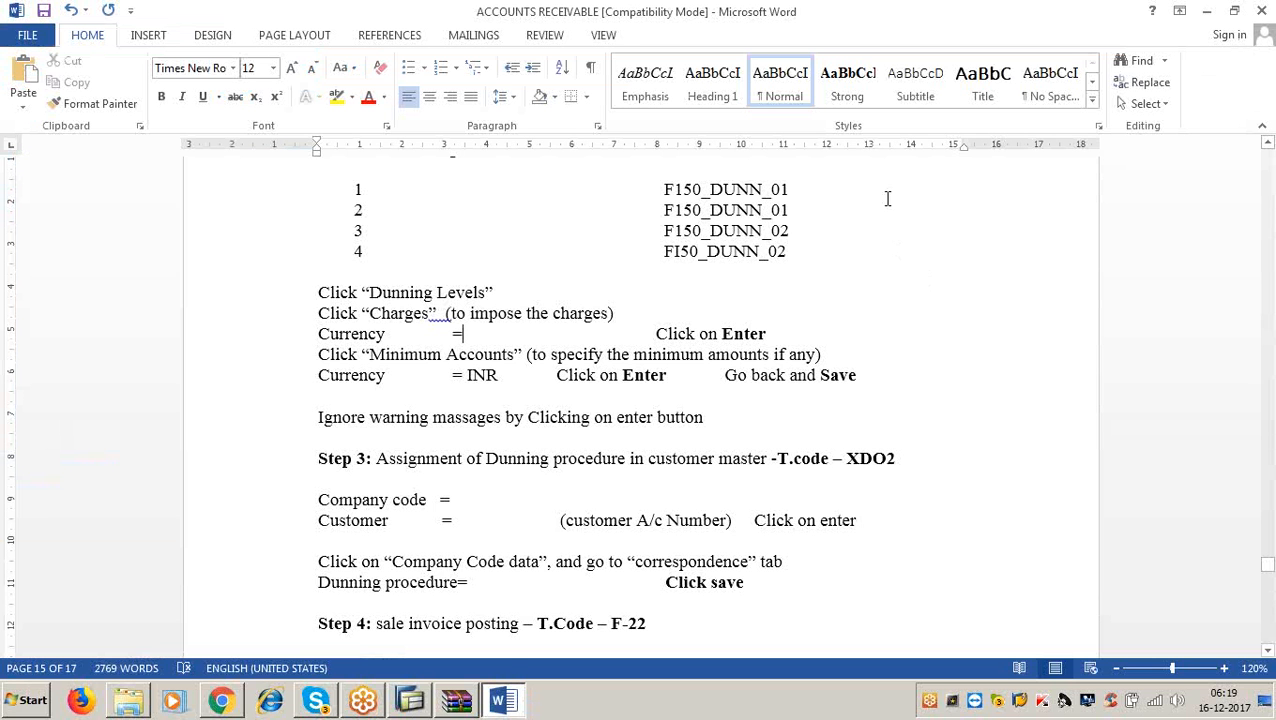
# Read and highlight the Step 3 customer-master assignment line in the Word notes.
pyautogui.scroll(2, 895, 290)
pyautogui.scroll(2, 892, 297)
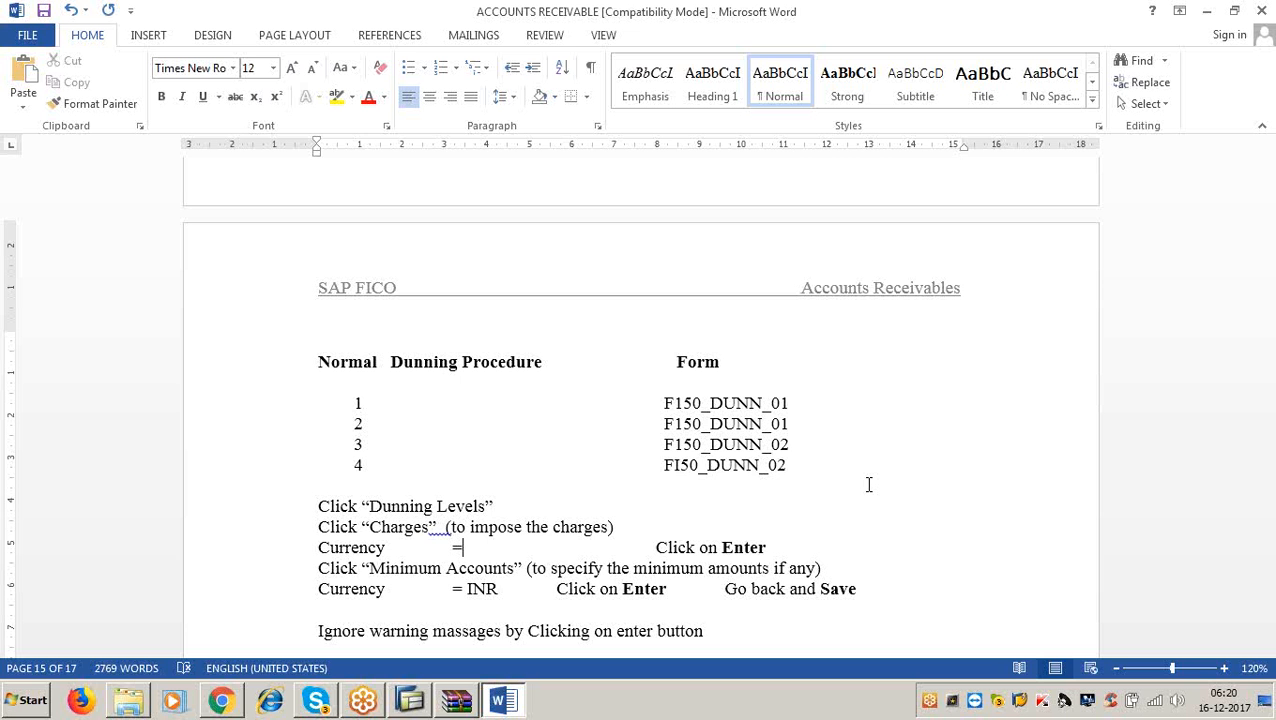
pyautogui.scroll(-4, 868, 484)
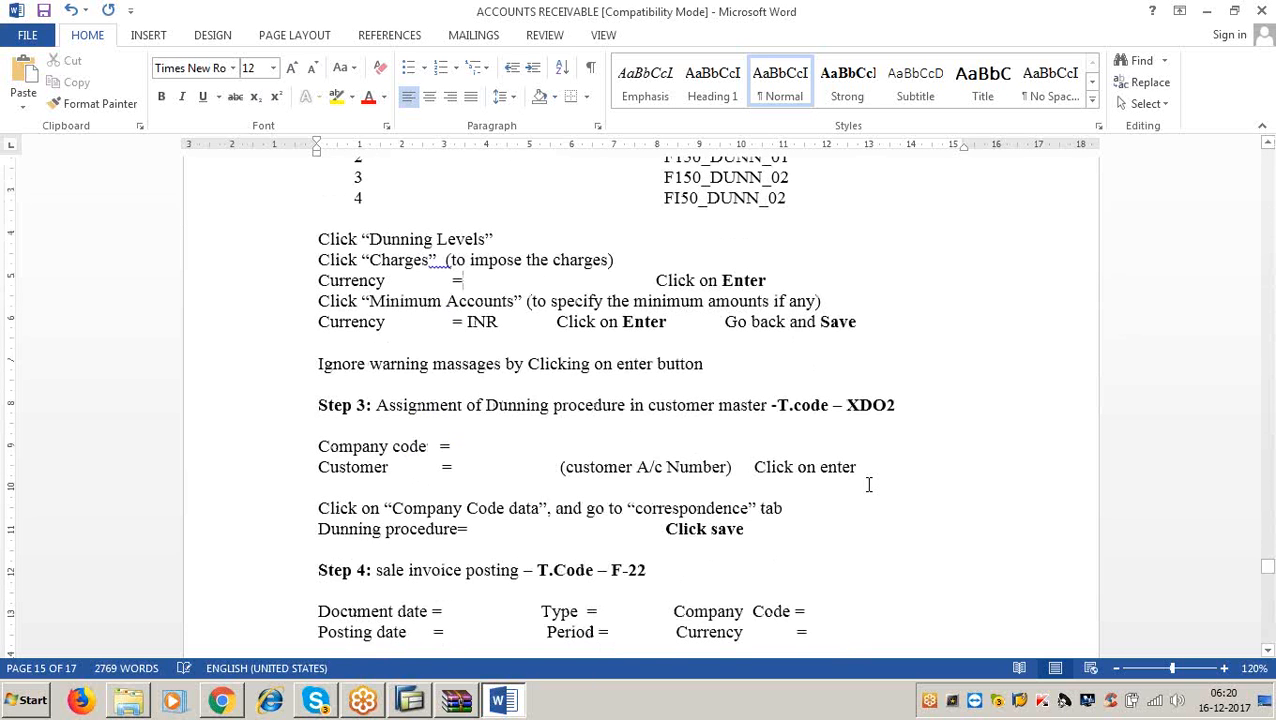
pyautogui.scroll(-2, 868, 484)
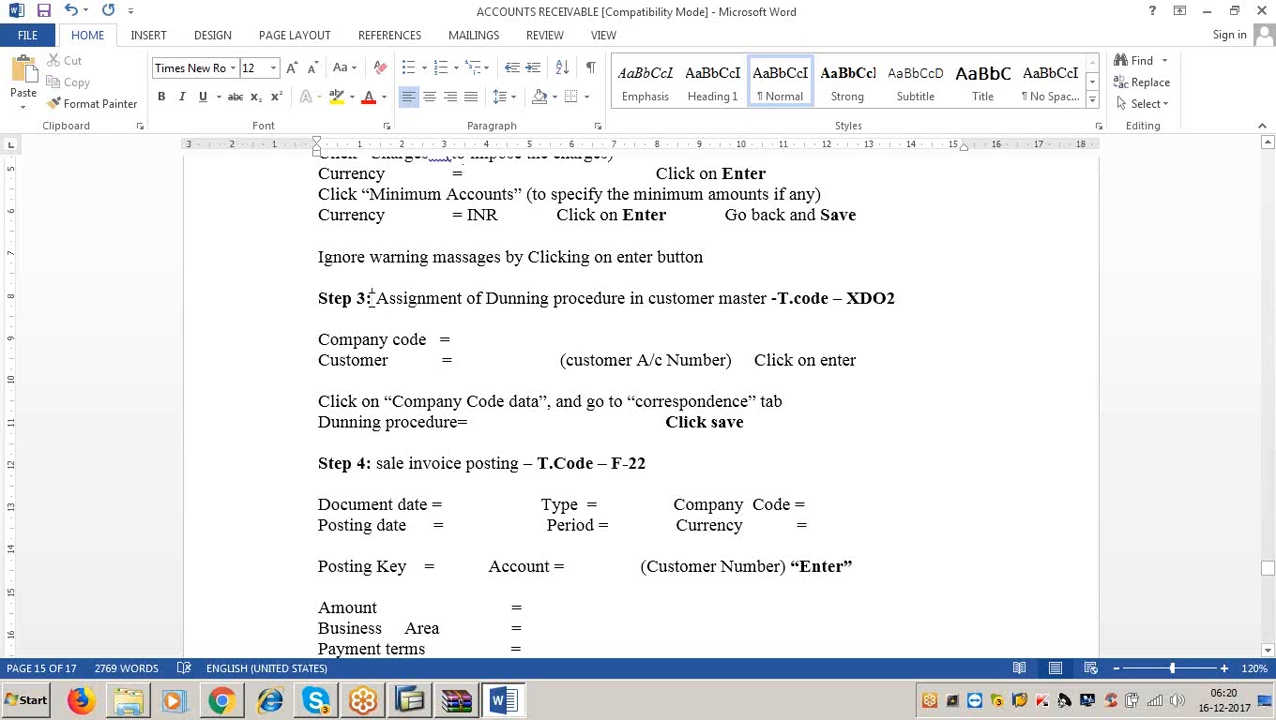
pyautogui.moveTo(367, 296); pyautogui.dragTo(936, 315)
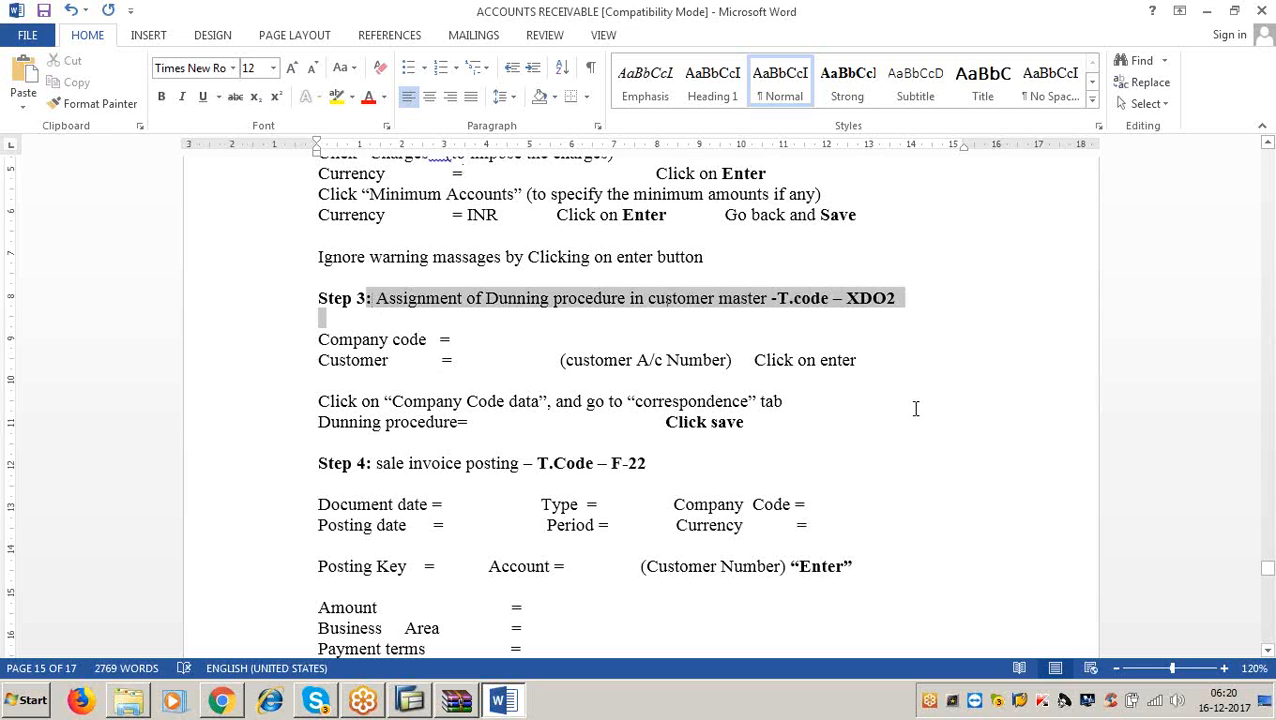
pyautogui.click(1206, 10)
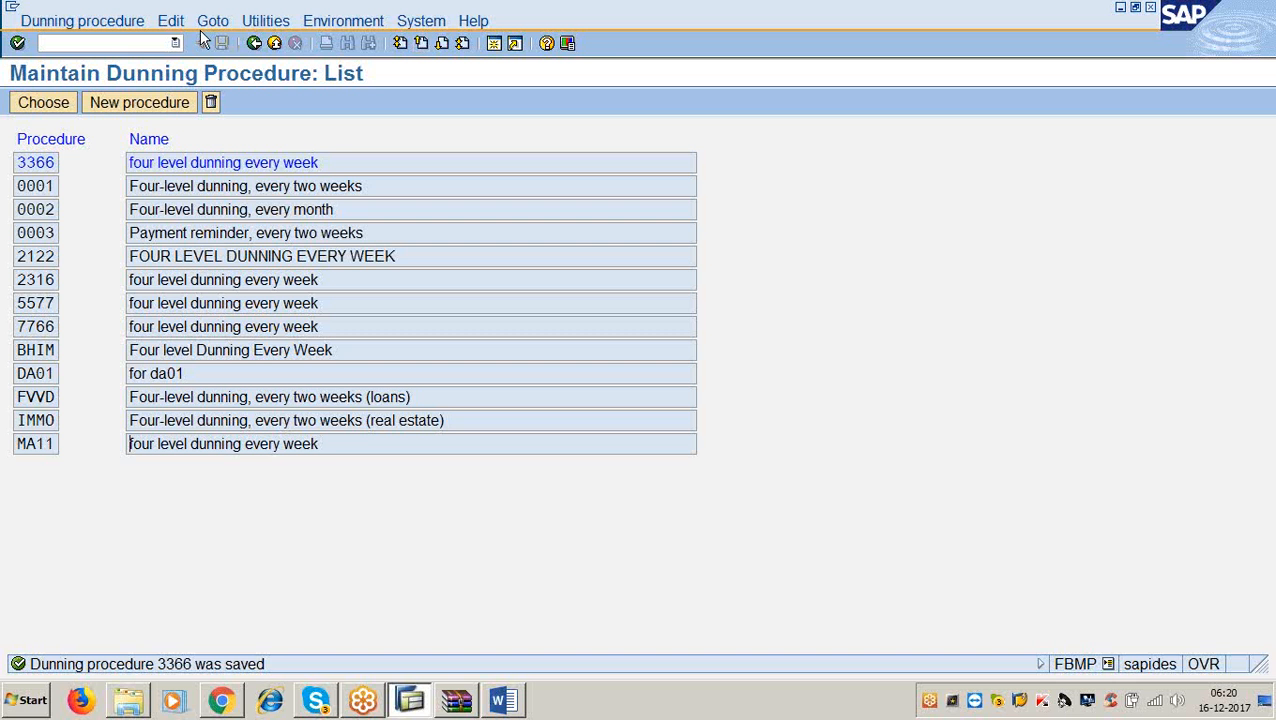
# Start the customer change transaction with /nfd02 in SAP.
pyautogui.click(142, 48)
pyautogui.write('/nfd02')
pyautogui.press('Return')
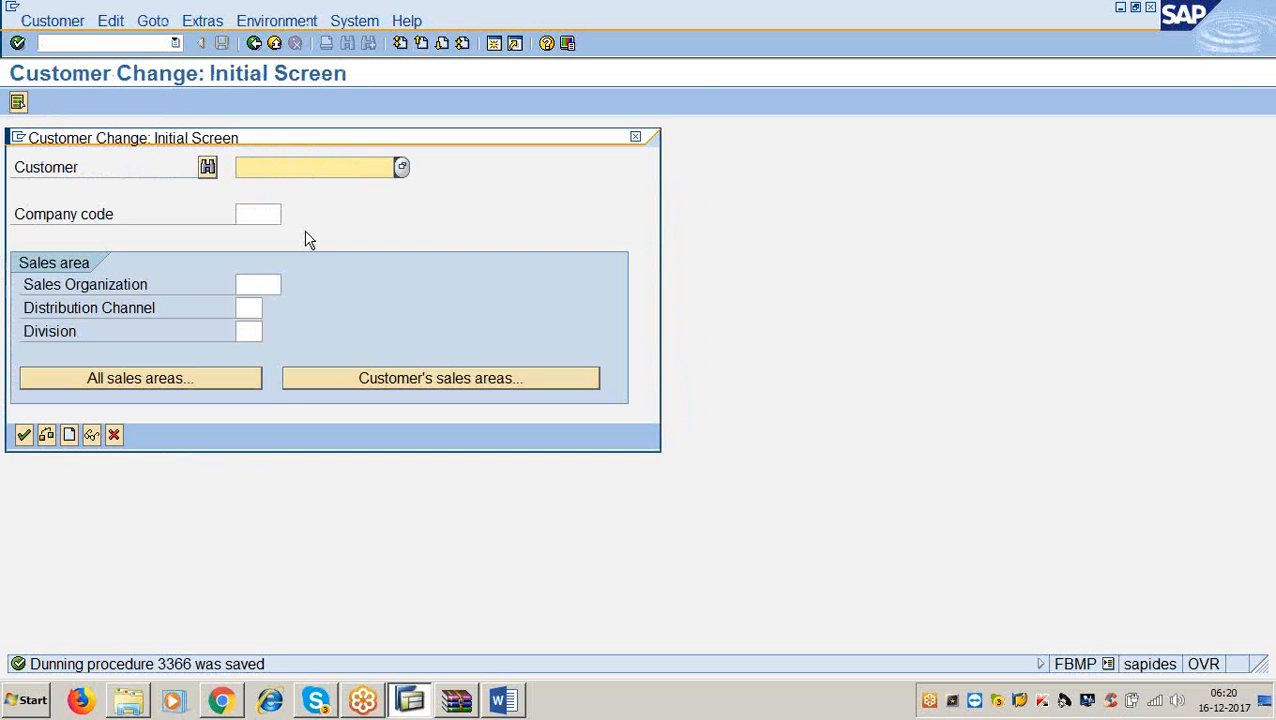
# In XD02, pick a customer of company code 3366 from the search help and open its general data.
pyautogui.click(250, 215)
pyautogui.write('3366')
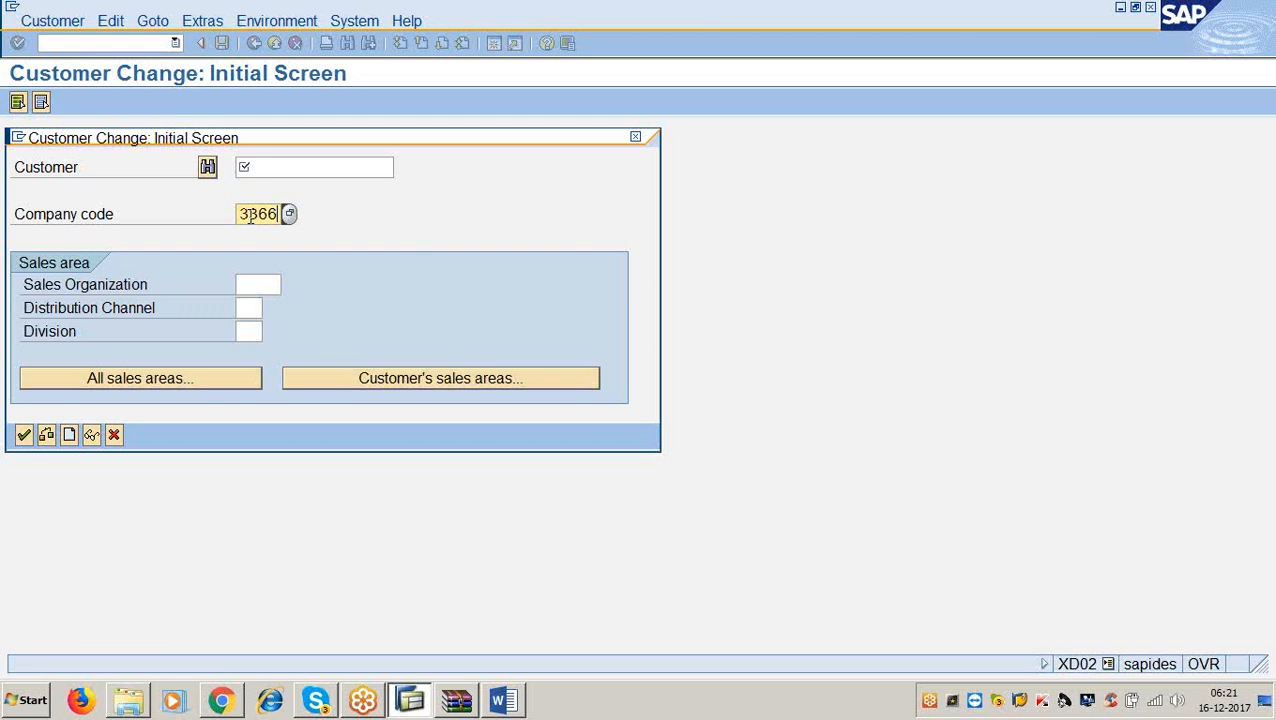
pyautogui.click(267, 170)
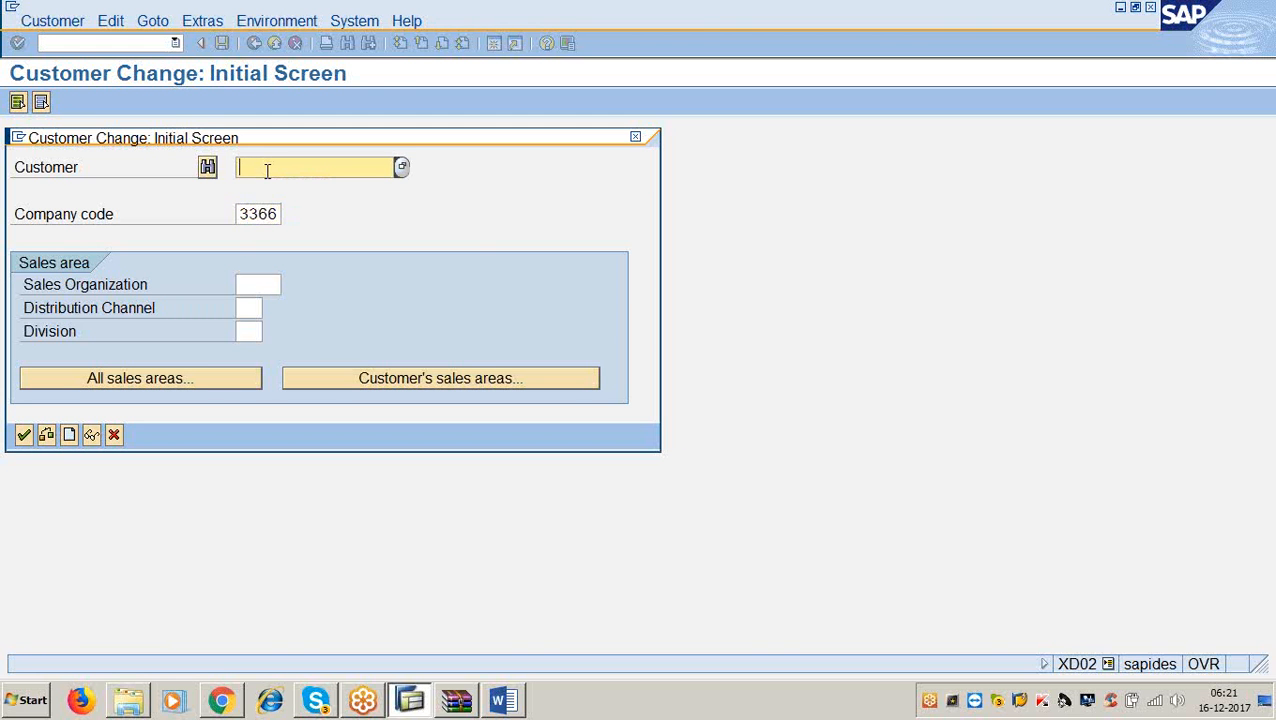
pyautogui.press('Return')
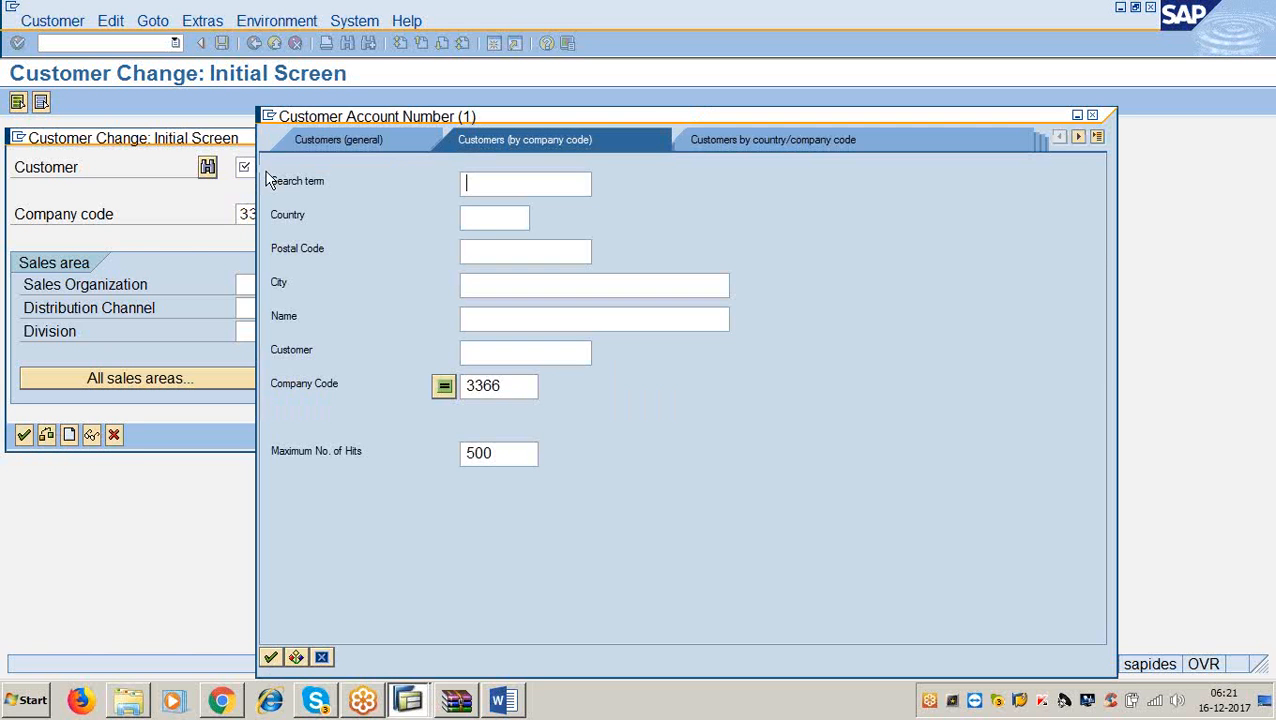
pyautogui.press('Return')
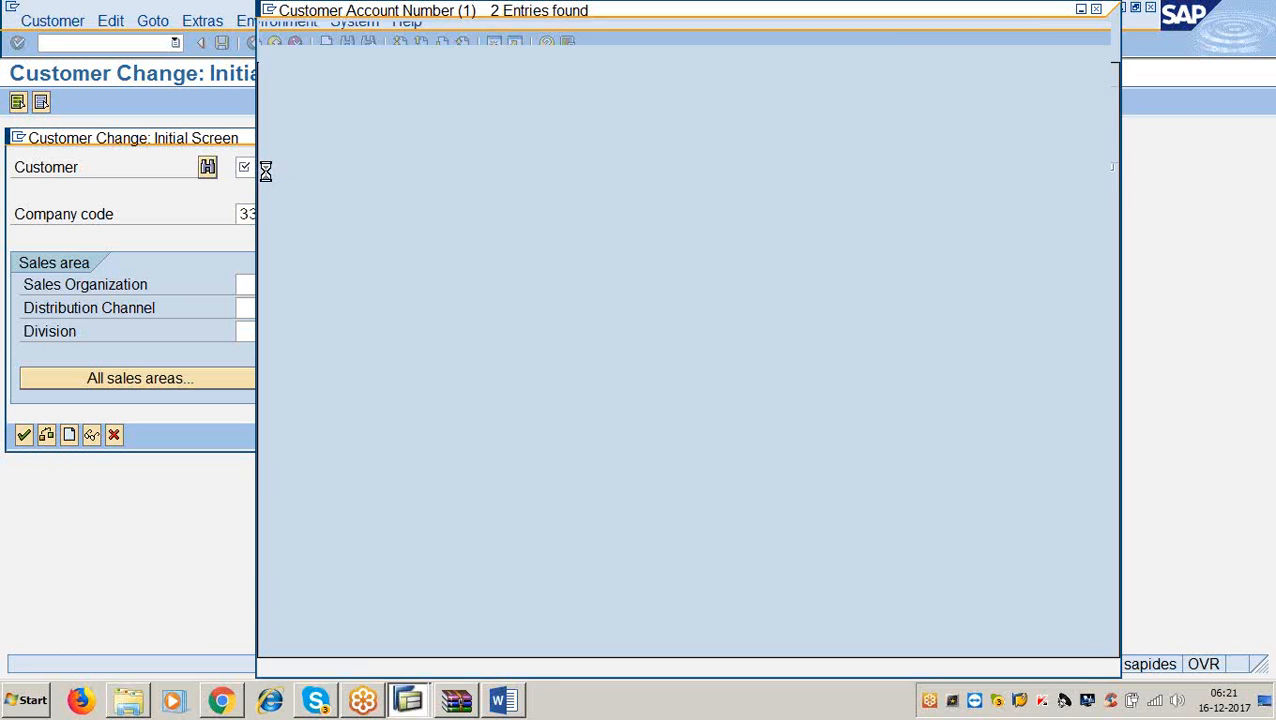
pyautogui.doubleClick(333, 210)
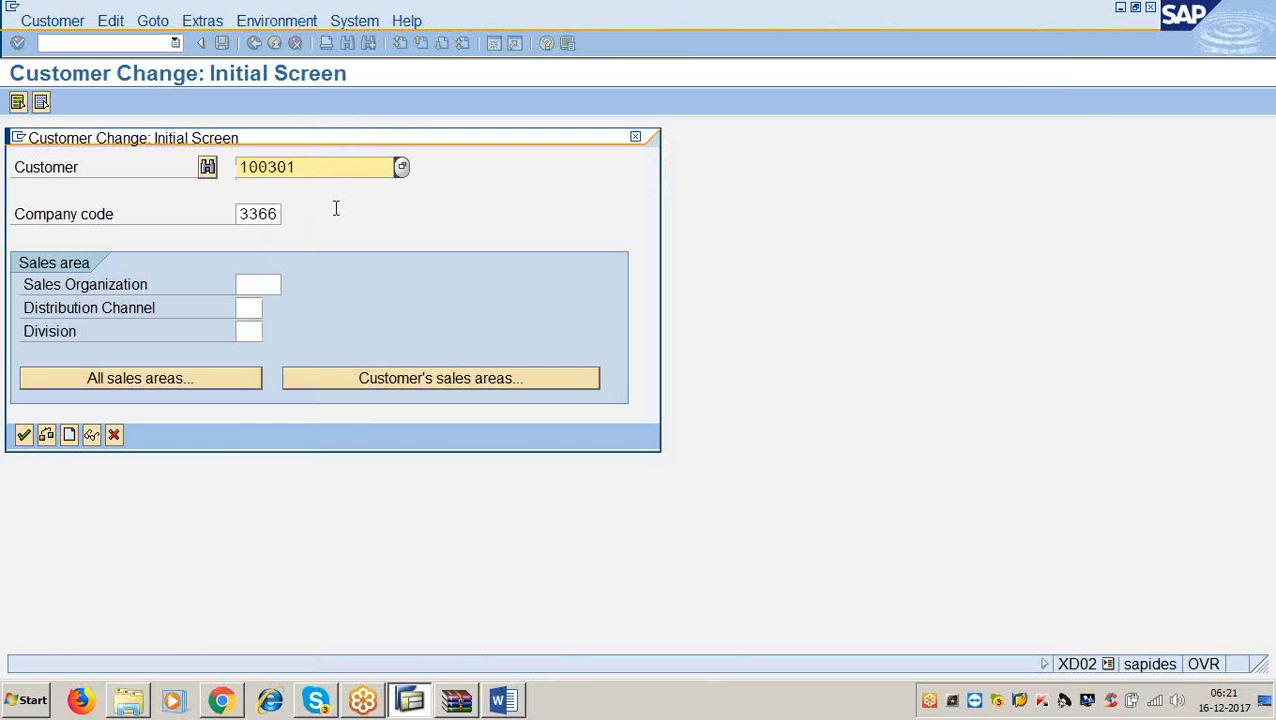
pyautogui.click(24, 434)
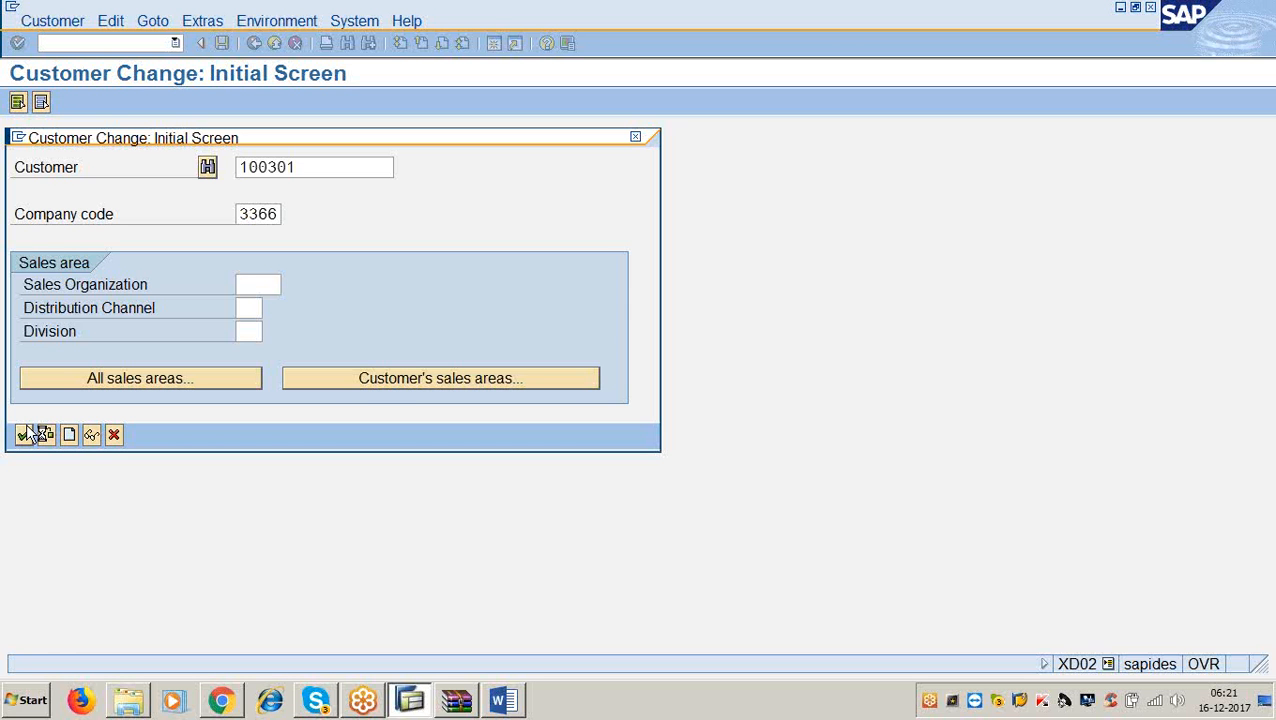
pyautogui.click(24, 434)
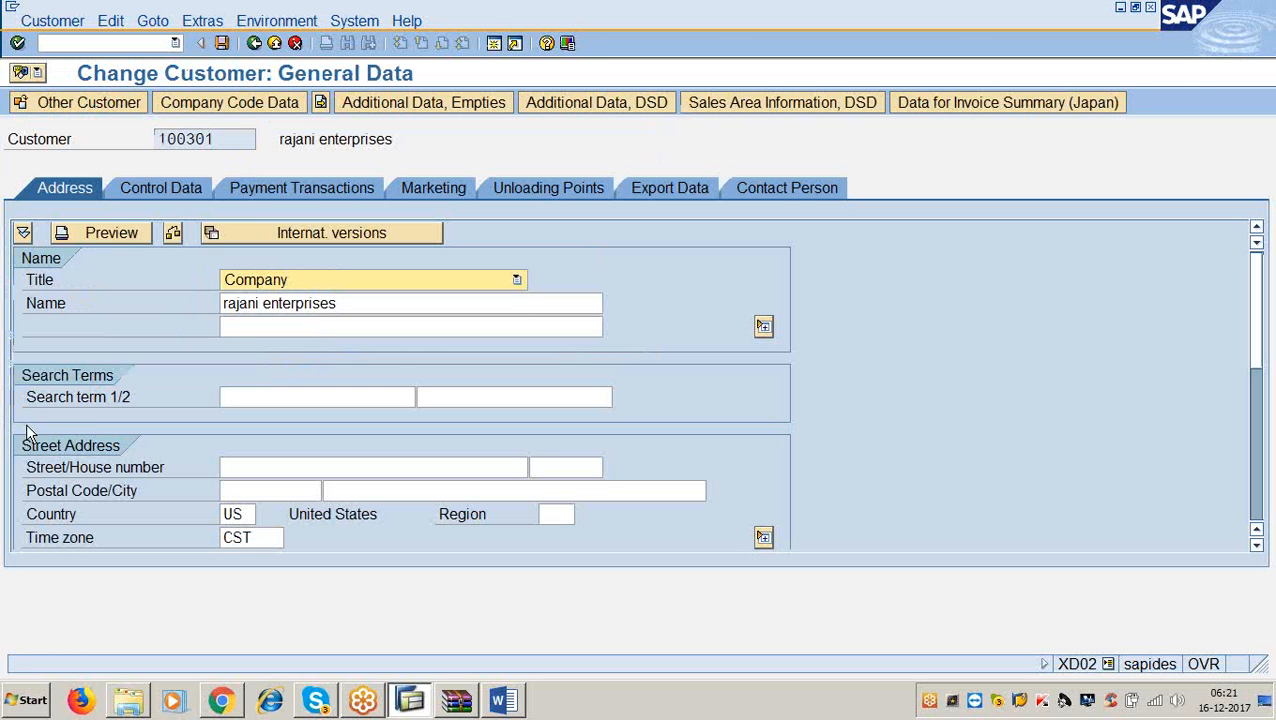
# Enter dunning procedure 3366 in the customer's company code correspondence data.
pyautogui.click(250, 110)
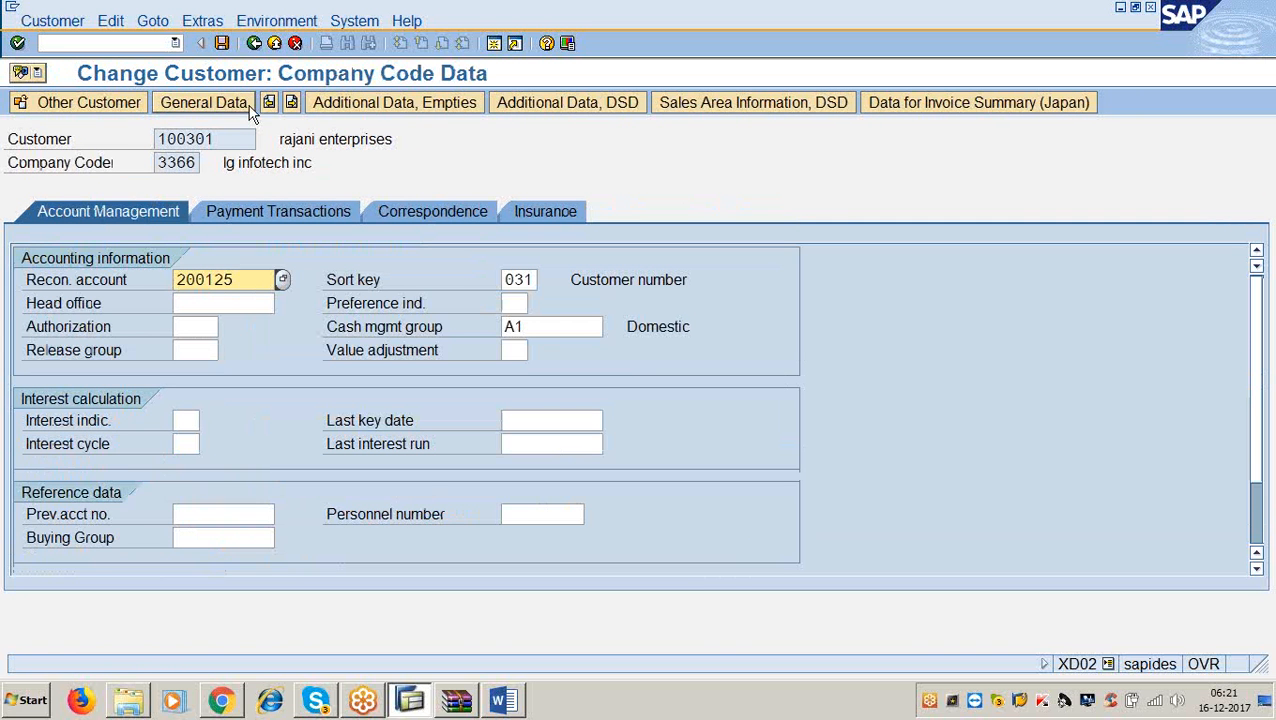
pyautogui.click(395, 215)
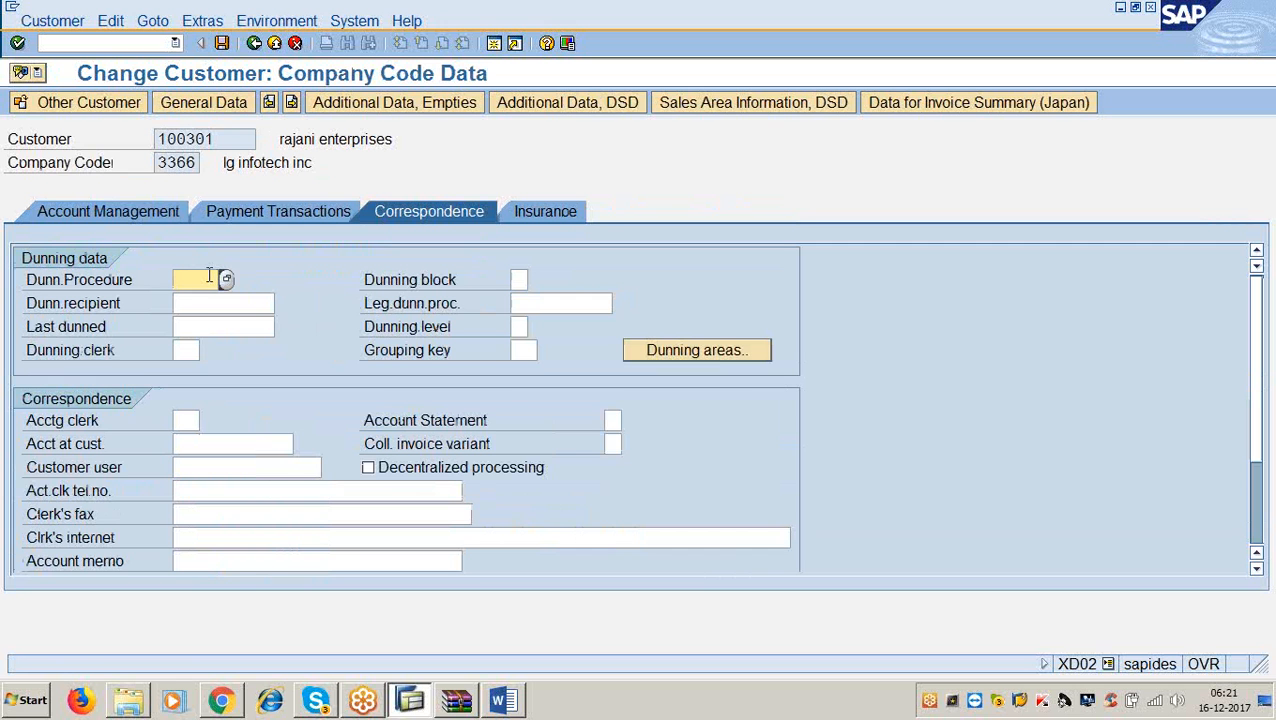
pyautogui.write('3366')
# Review the dunning block reasons, leave the block blank, and save the customer.
pyautogui.click(524, 280)
pyautogui.click(535, 281)
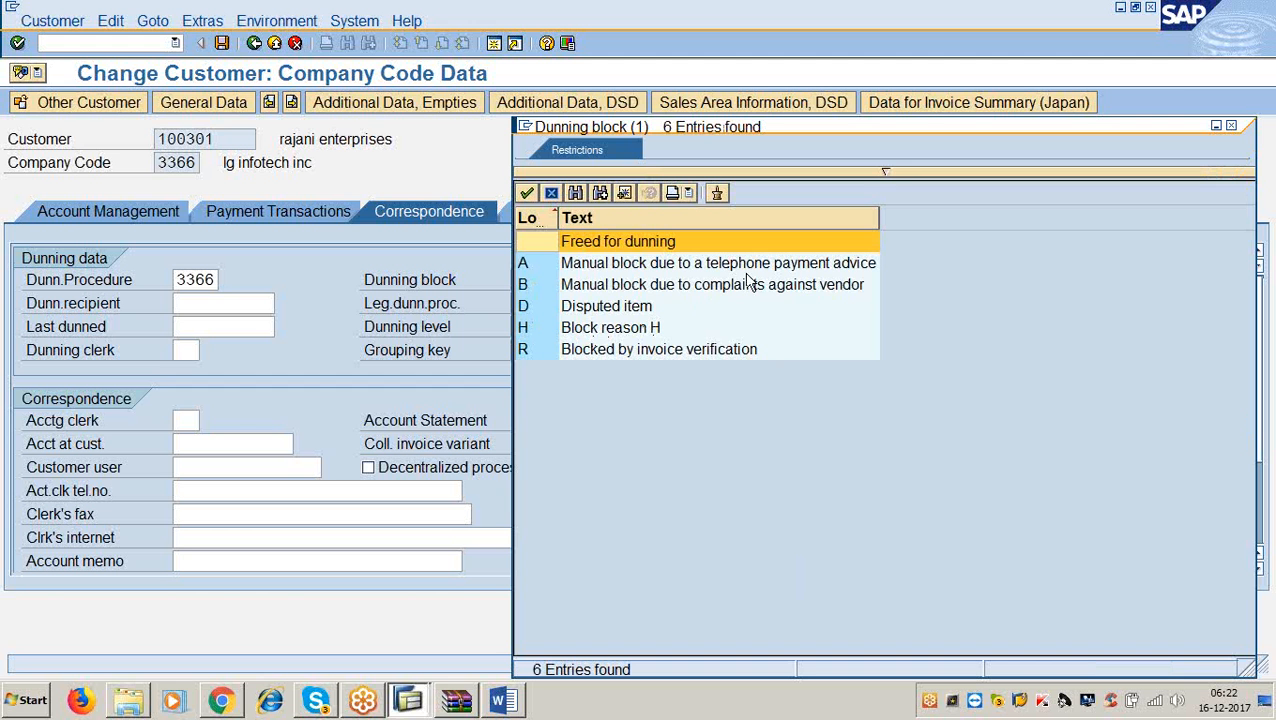
pyautogui.moveTo(908, 130); pyautogui.dragTo(676, 92)
pyautogui.click(1006, 90)
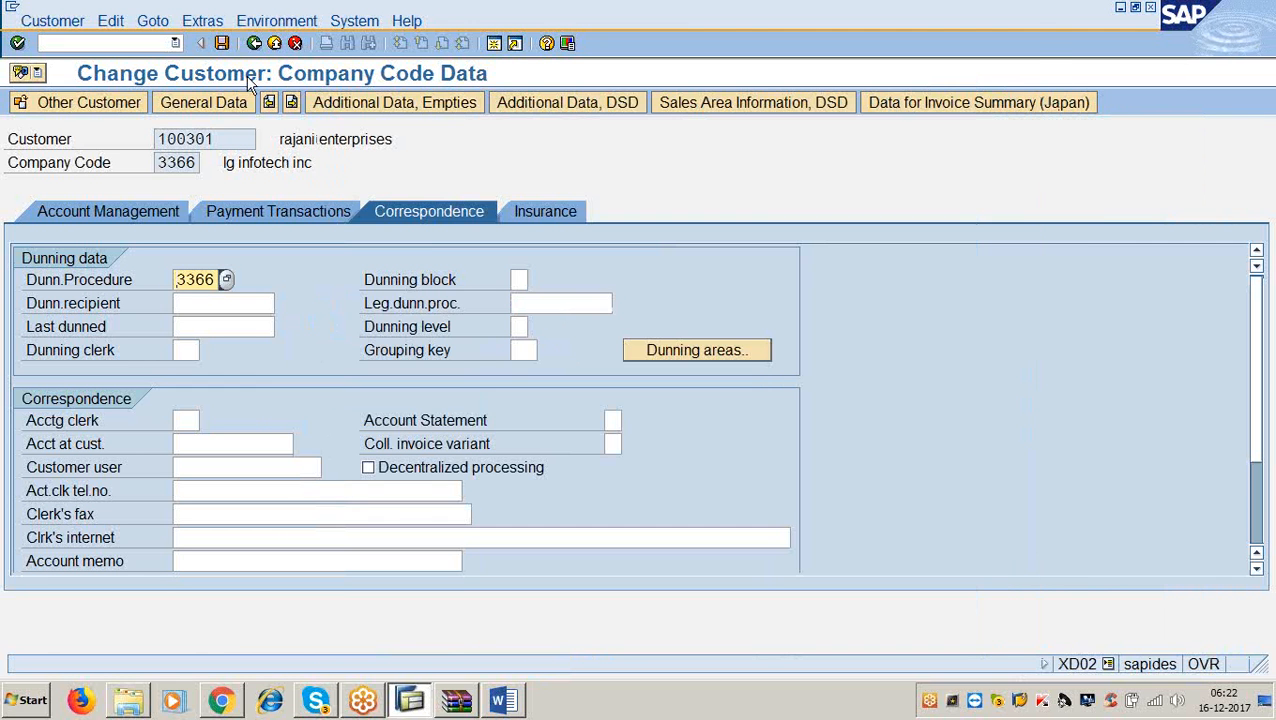
pyautogui.click(223, 44)
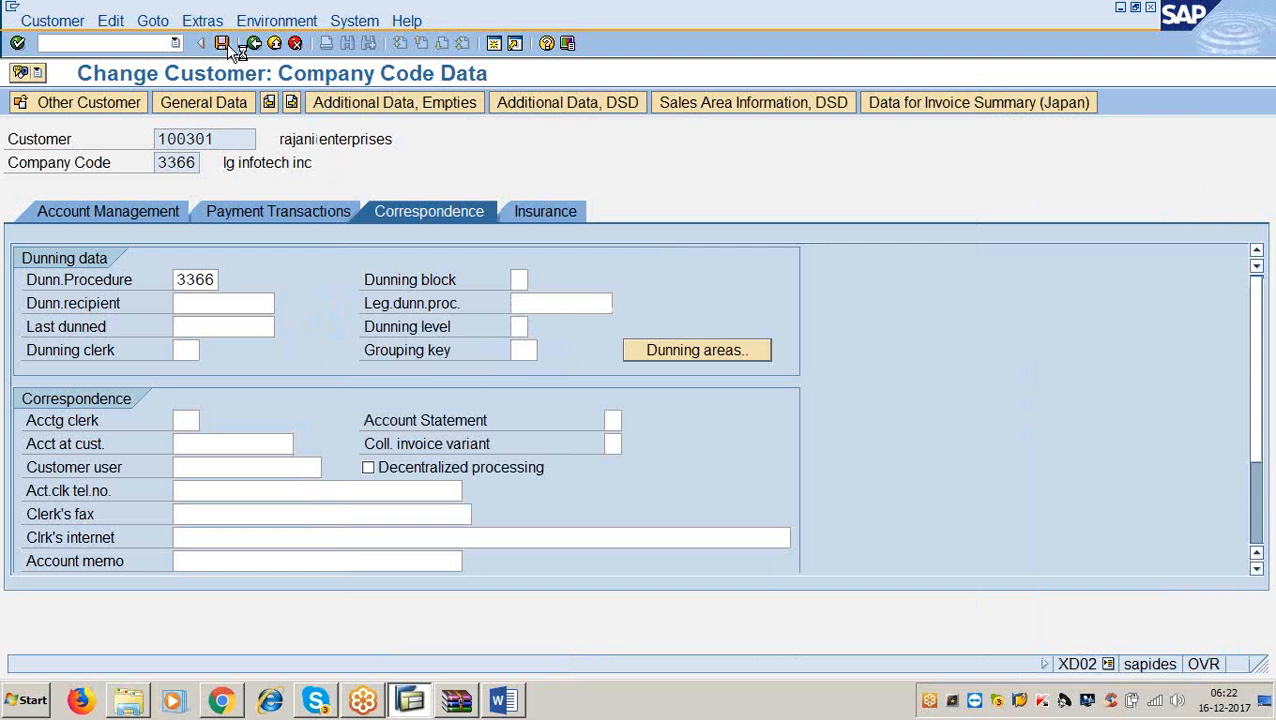
pyautogui.click(505, 700)
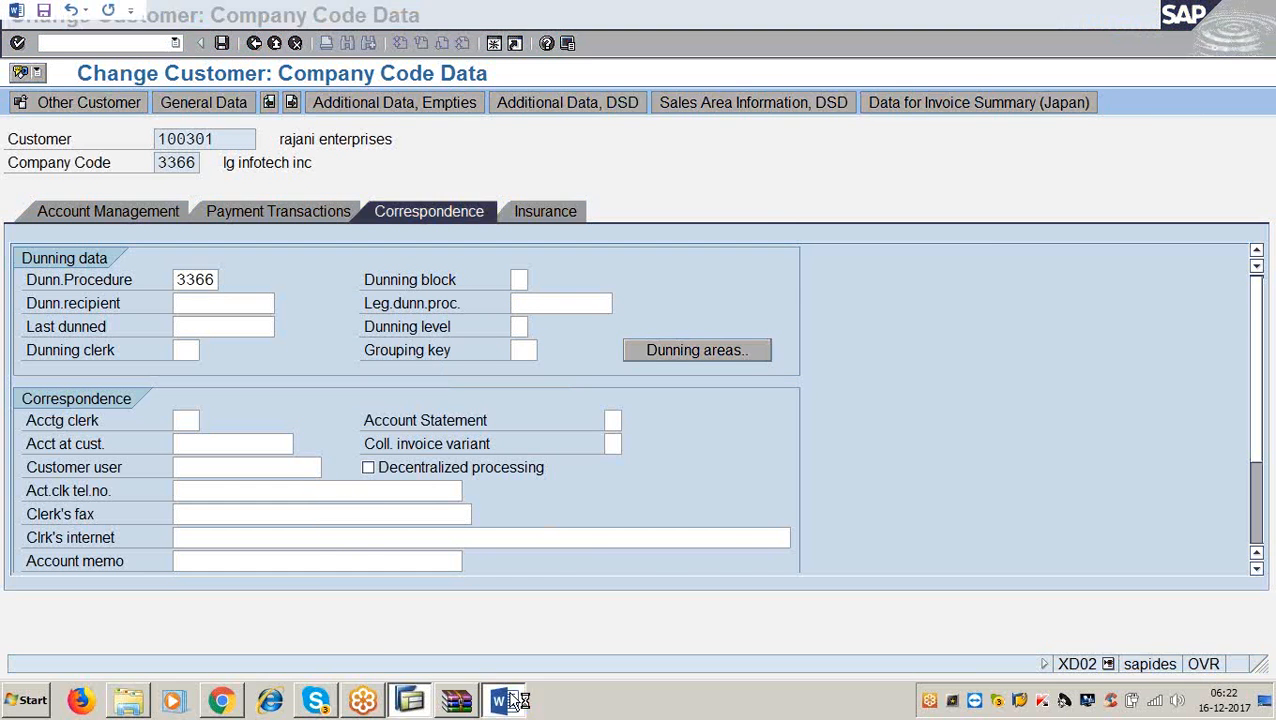
# Read the Word notes at Step 4 (F-22 sale invoice), then return to SAP Easy Access.
pyautogui.scroll(-3, 427, 380)
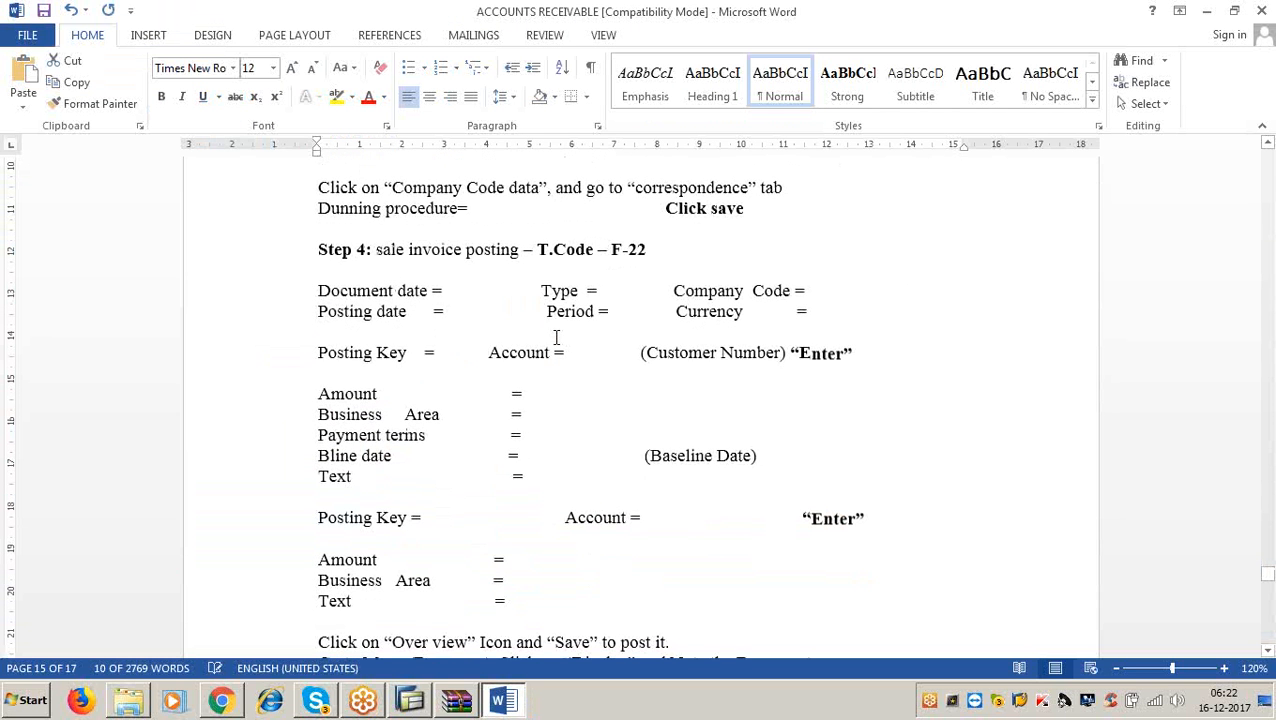
pyautogui.click(658, 248)
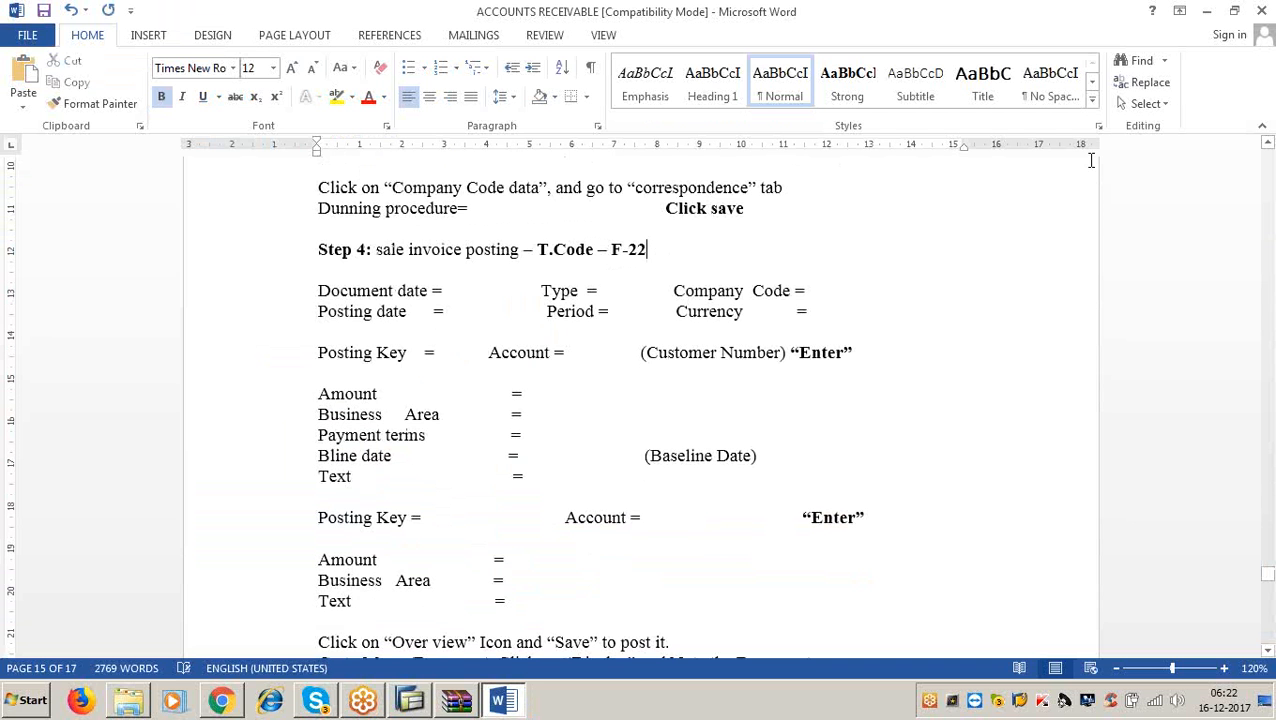
pyautogui.click(1207, 10)
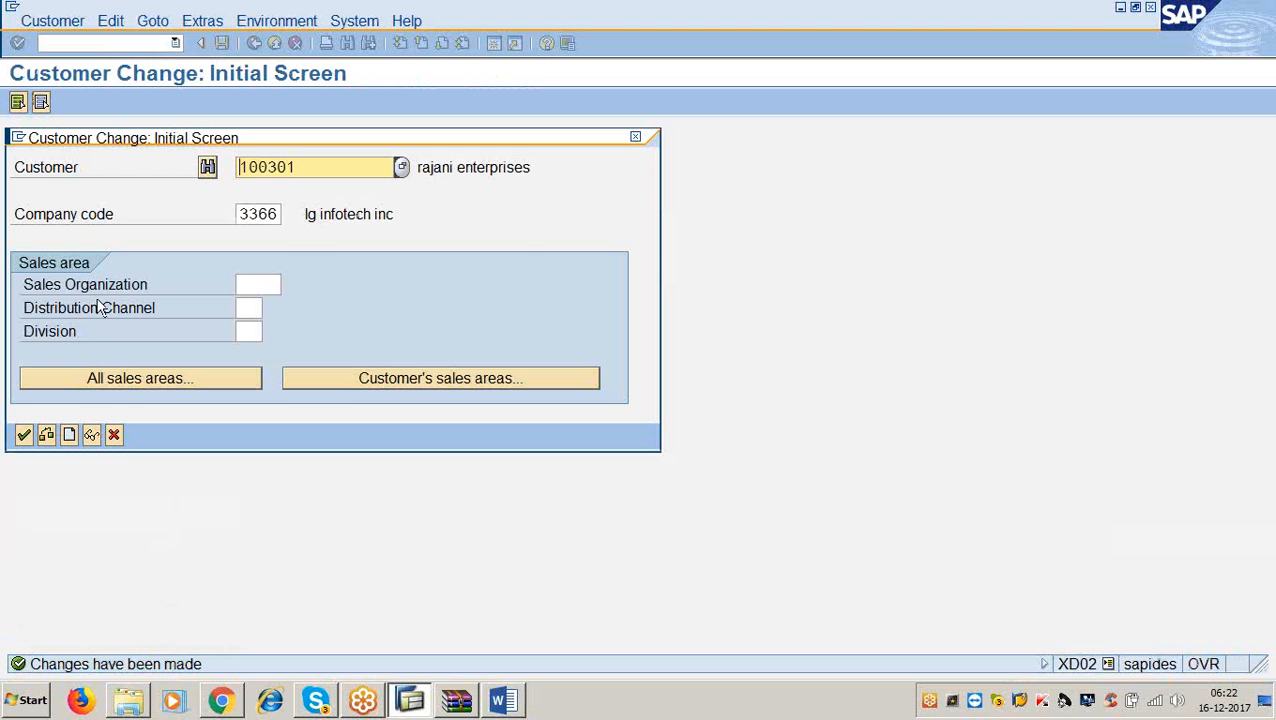
pyautogui.click(114, 439)
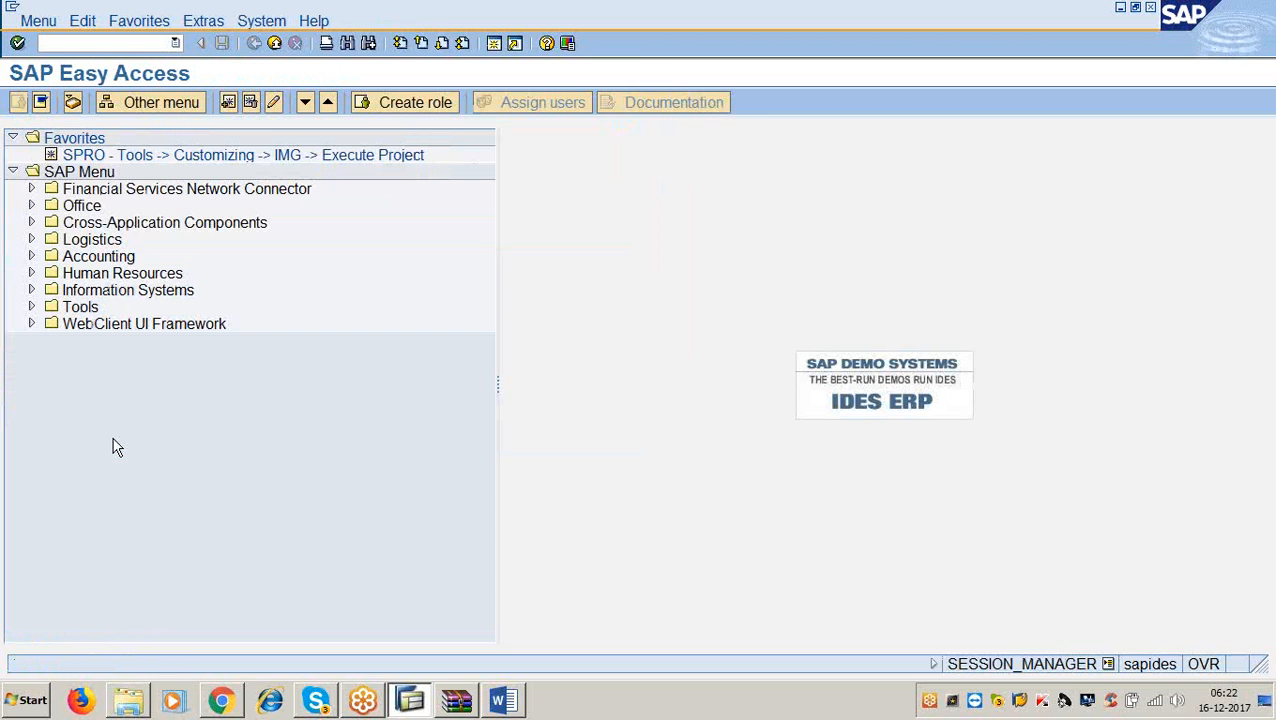
# Start F-22 with /nf-22 and enter document date 16.12.2017.
pyautogui.click(113, 43)
pyautogui.write('/nf-22')
pyautogui.press('Return')
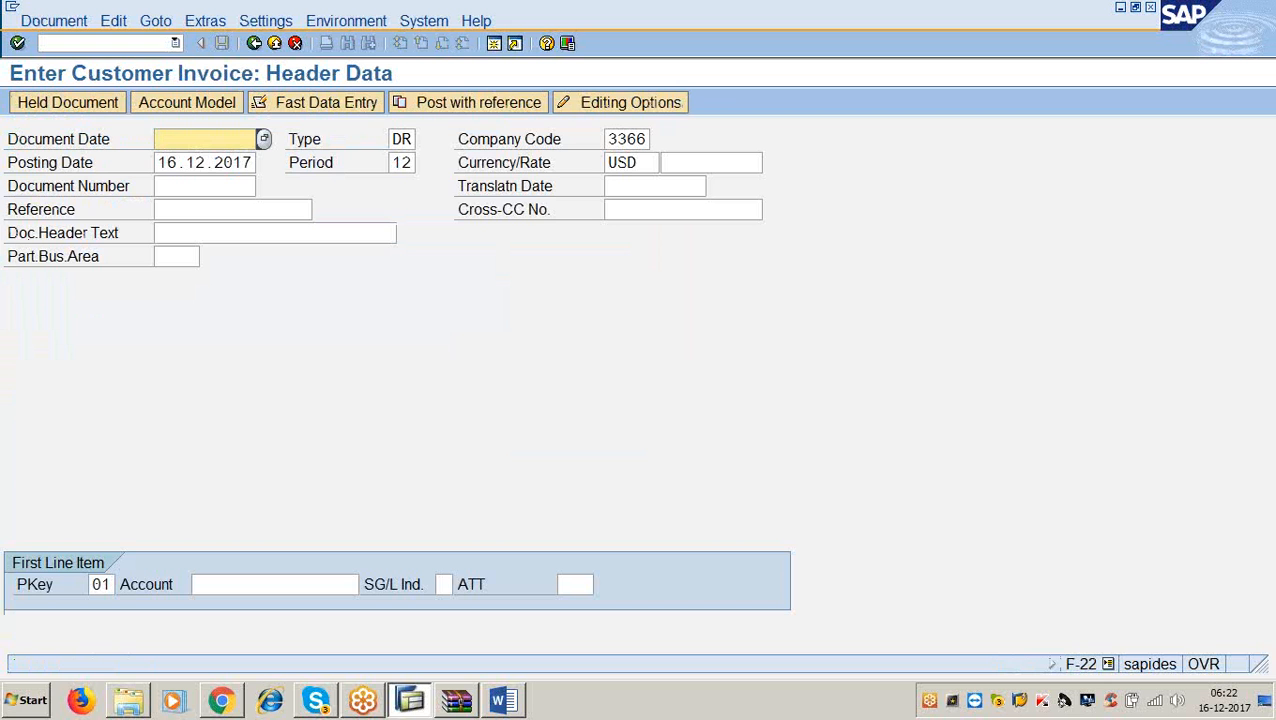
pyautogui.write('16.12.2017')
# Keep the header defaults (company code 3366, USD, posting key 01) and select customer 100301.
pyautogui.press('Tab')
pyautogui.press('Tab')
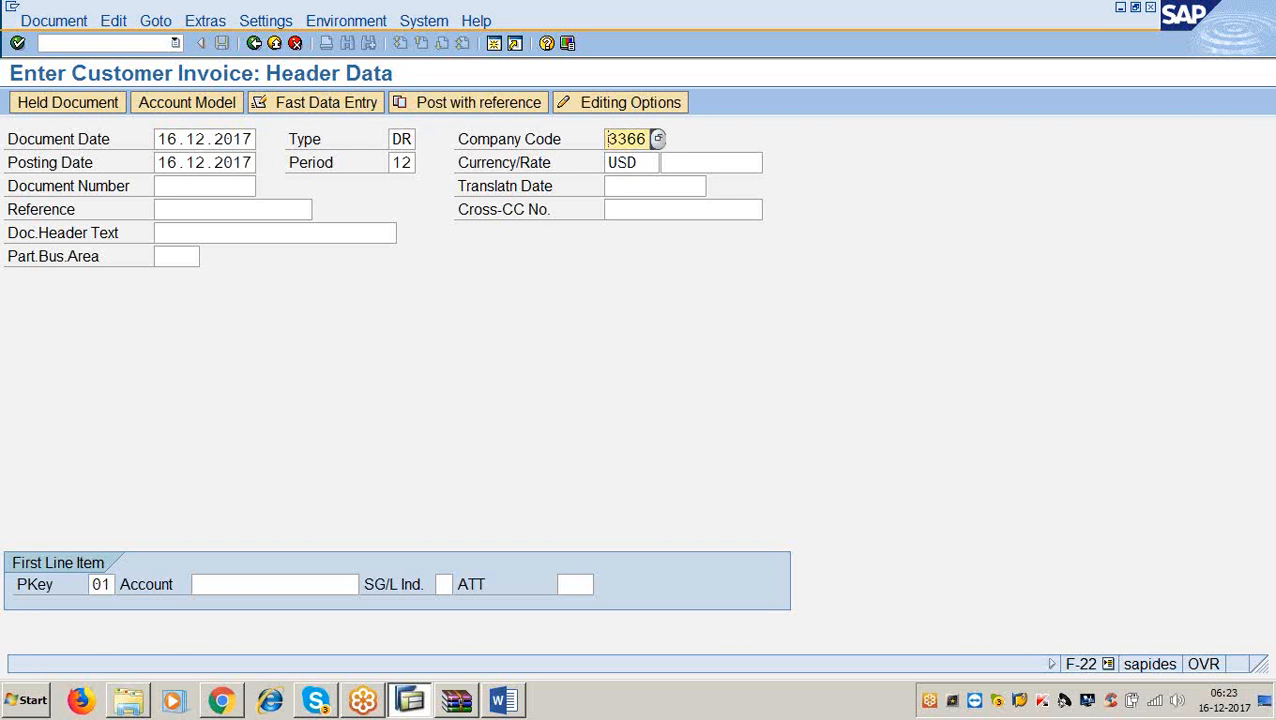
pyautogui.press('Tab')
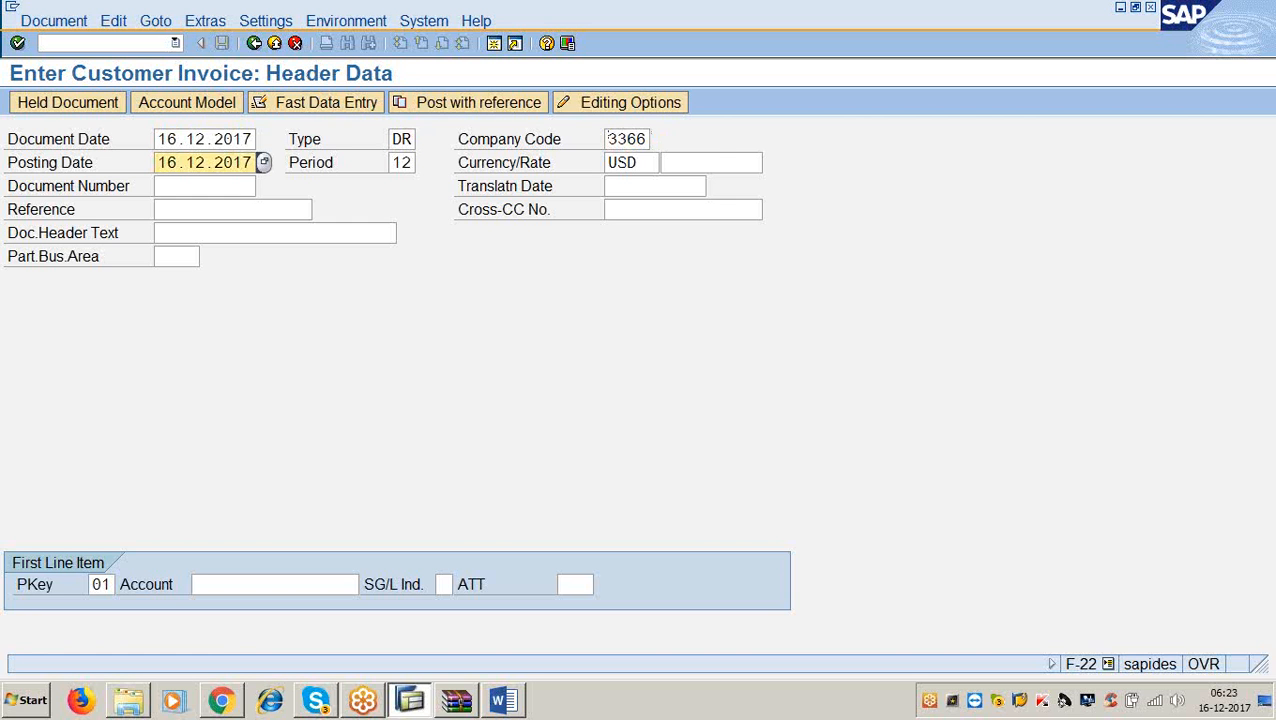
pyautogui.press('Tab')
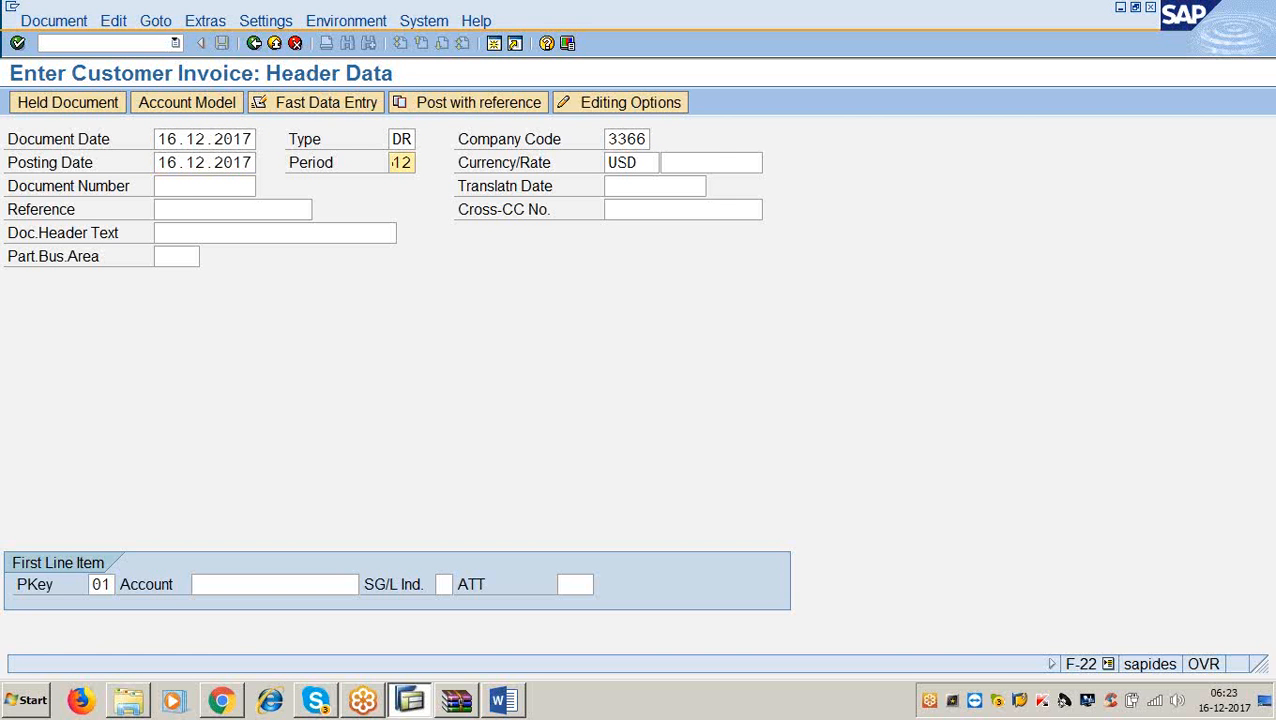
pyautogui.press('Tab')
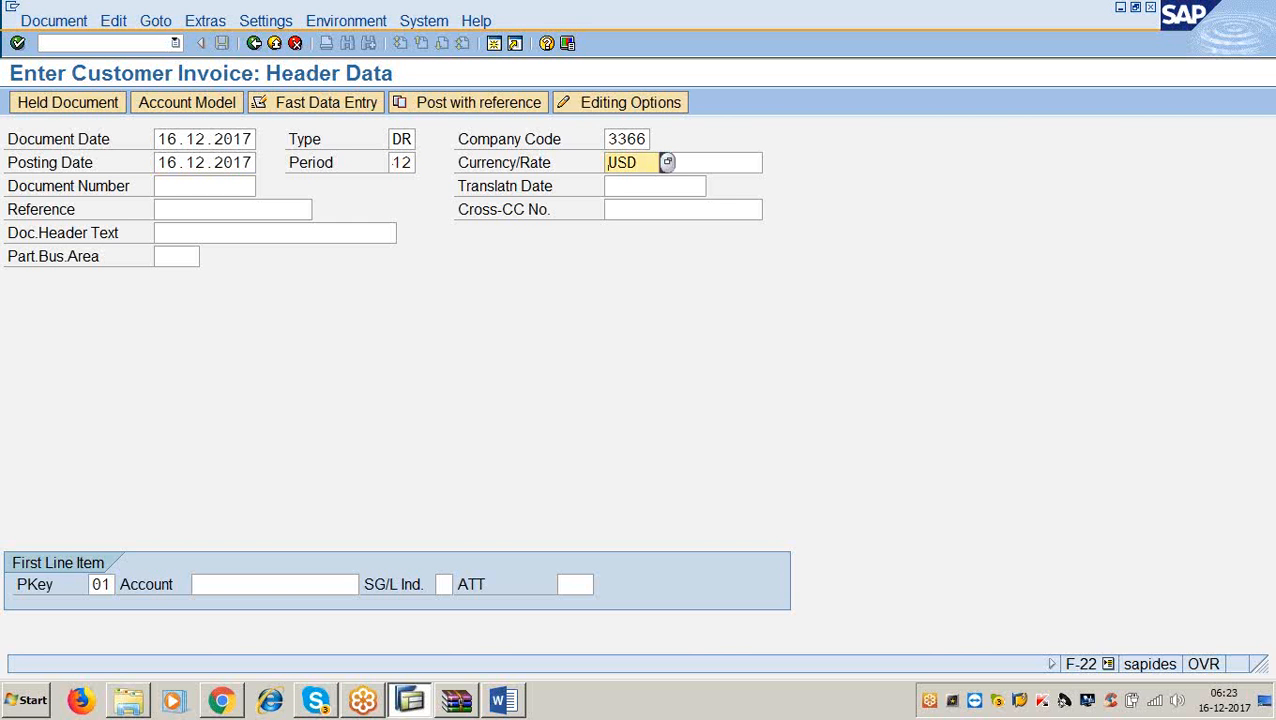
pyautogui.press('Tab')
pyautogui.press('Tab')
pyautogui.press('Tab')
pyautogui.press('Tab')
pyautogui.press('Tab')
pyautogui.press('Tab')
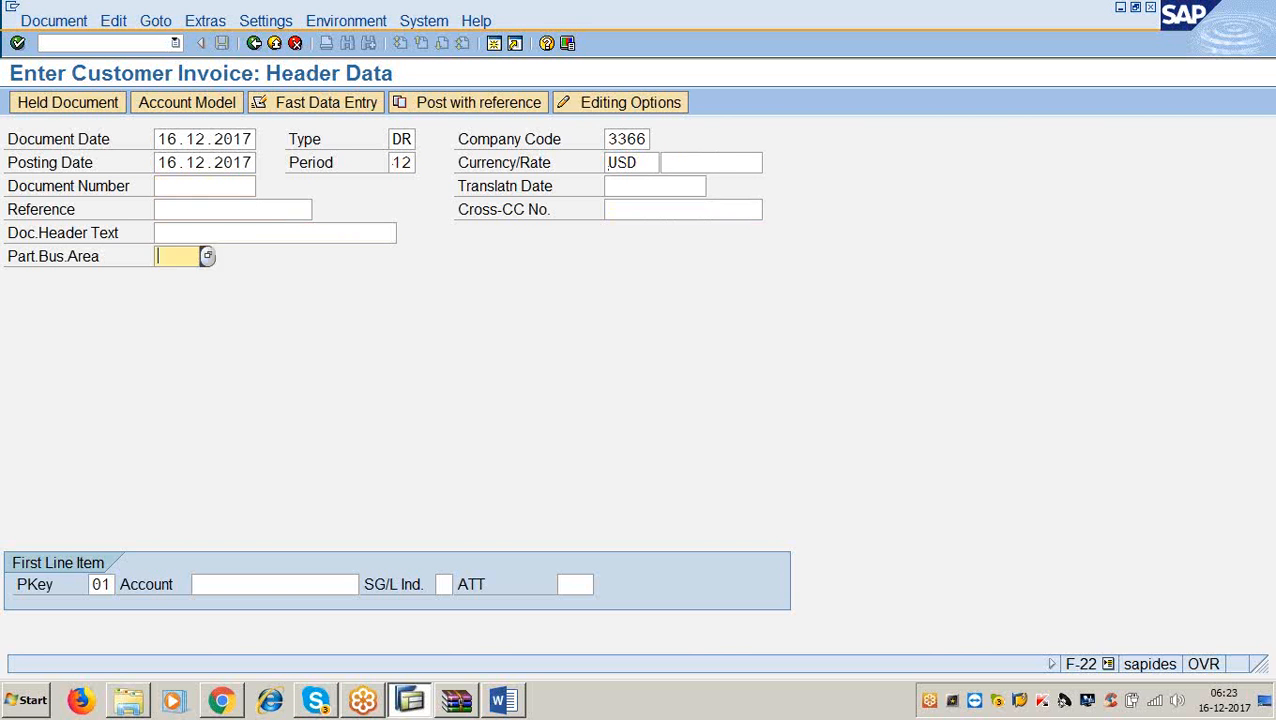
pyautogui.press('Tab')
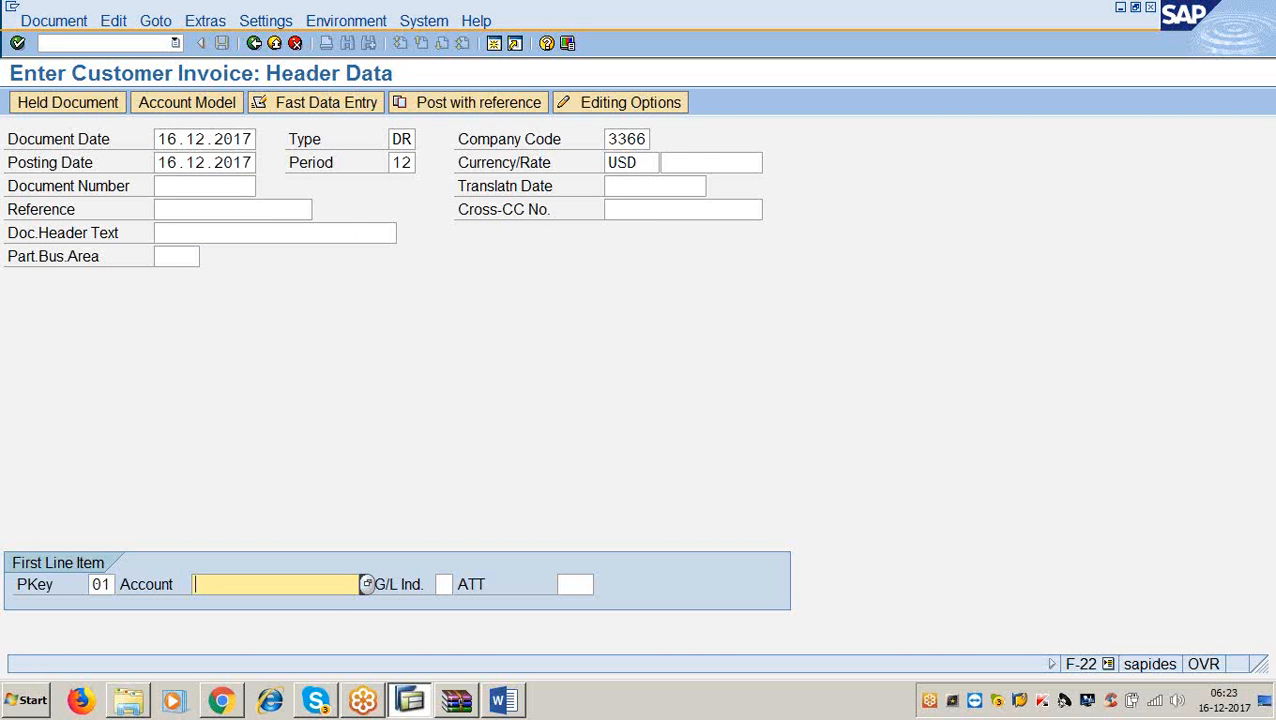
pyautogui.press('F4')
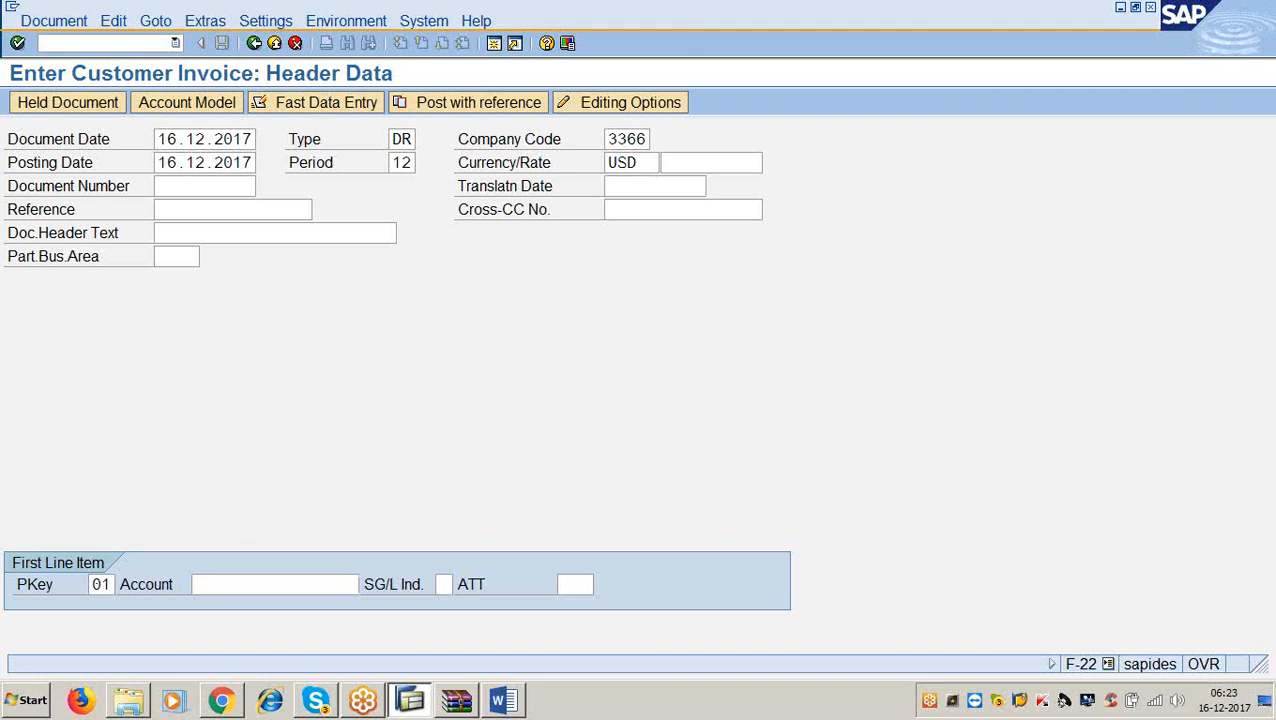
pyautogui.press('Return')
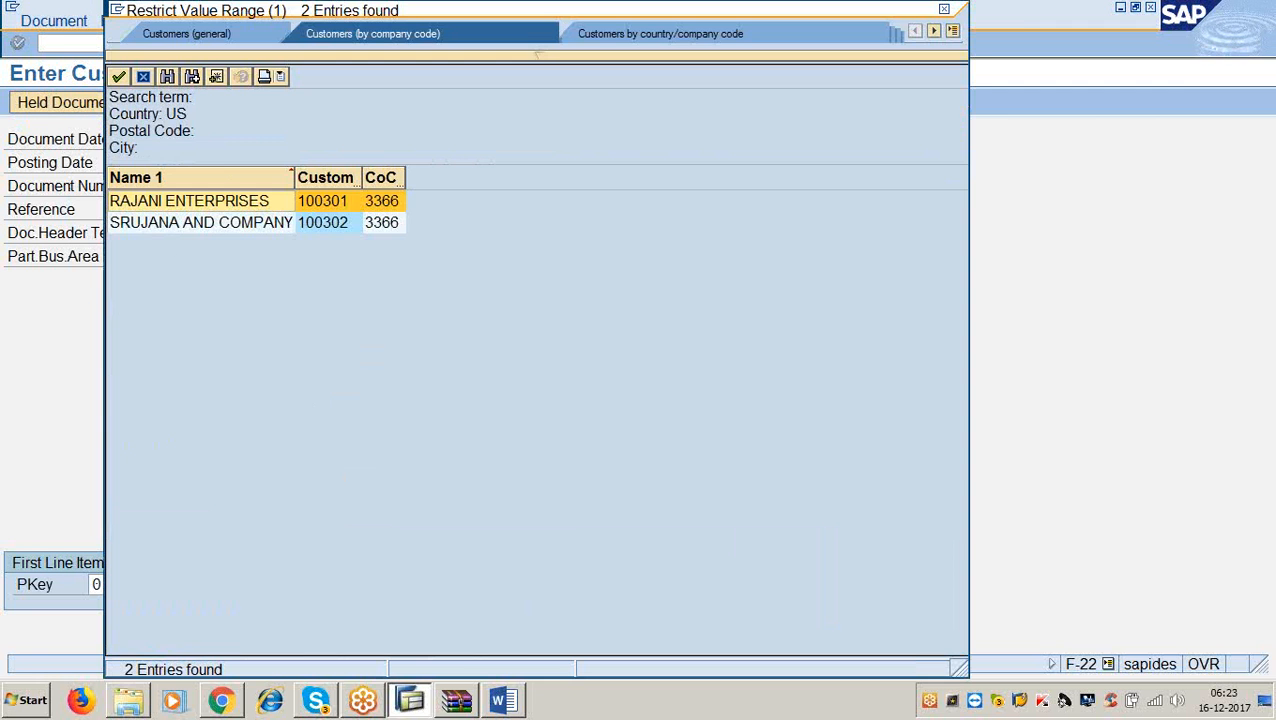
pyautogui.doubleClick(318, 204)
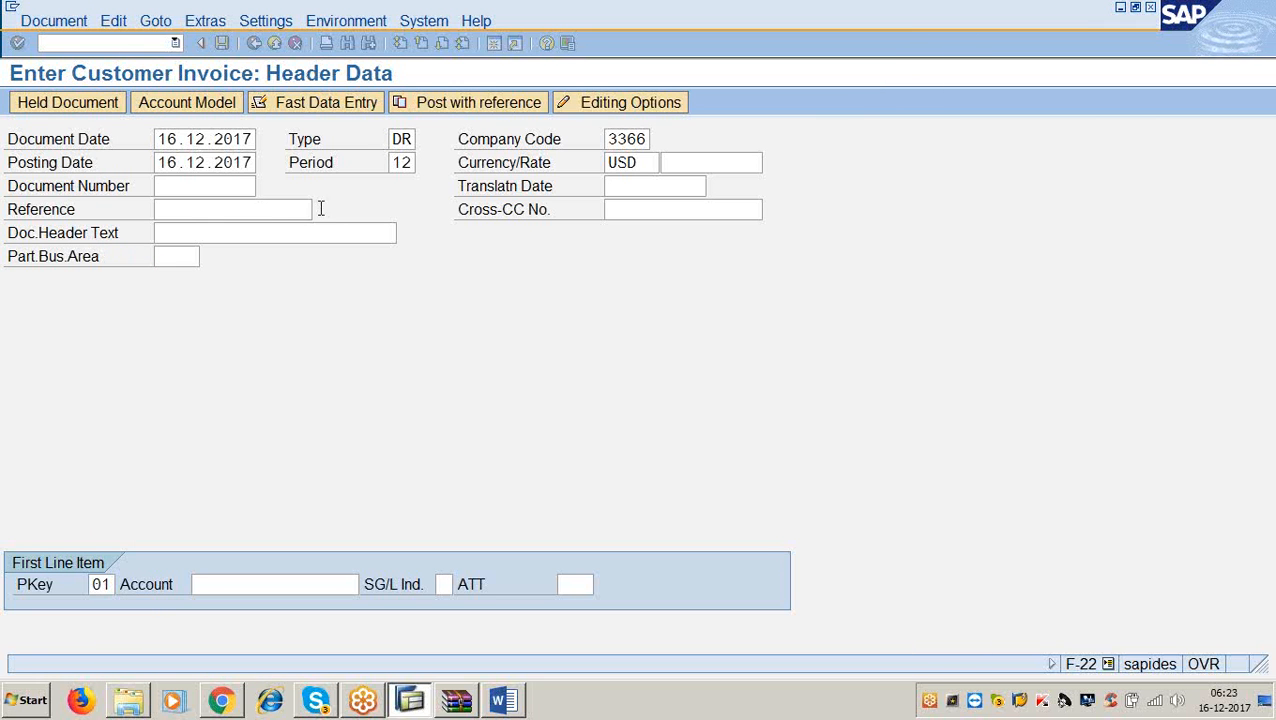
pyautogui.press('Return')
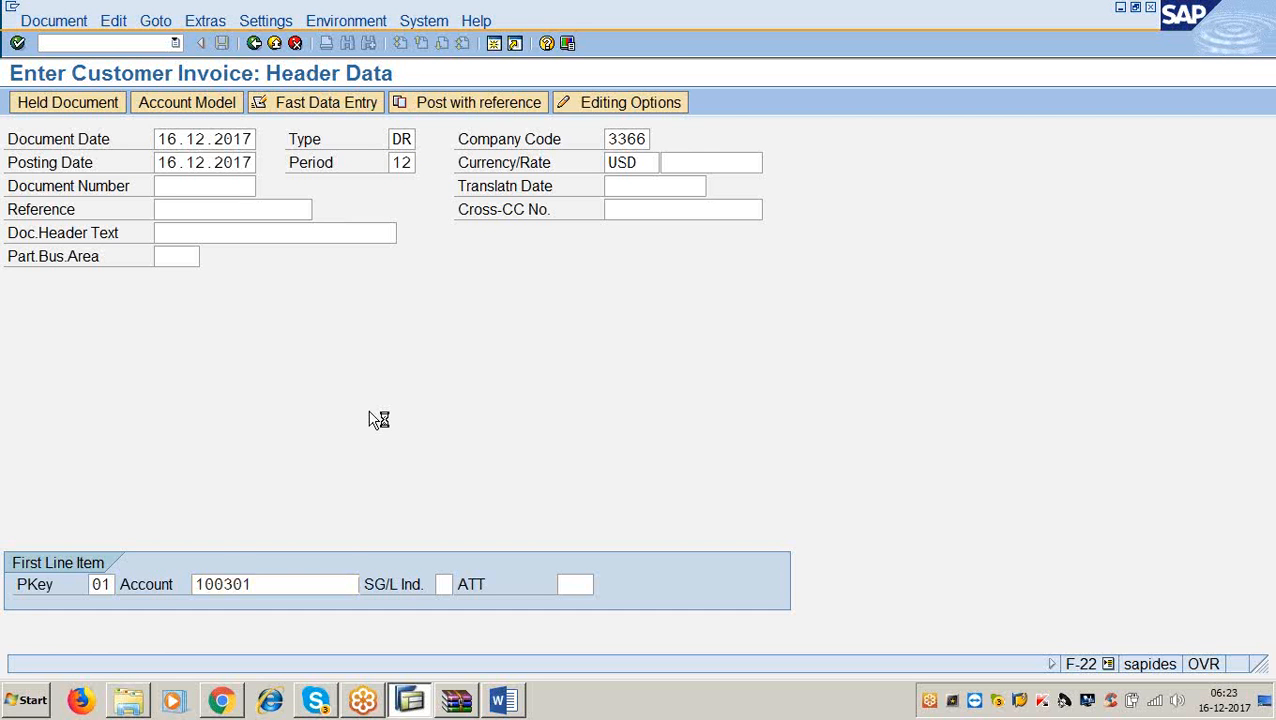
# Enter amount 15000, business area 3366, terms 0001 and text 'being goods sold' on the customer item.
pyautogui.write('15000')
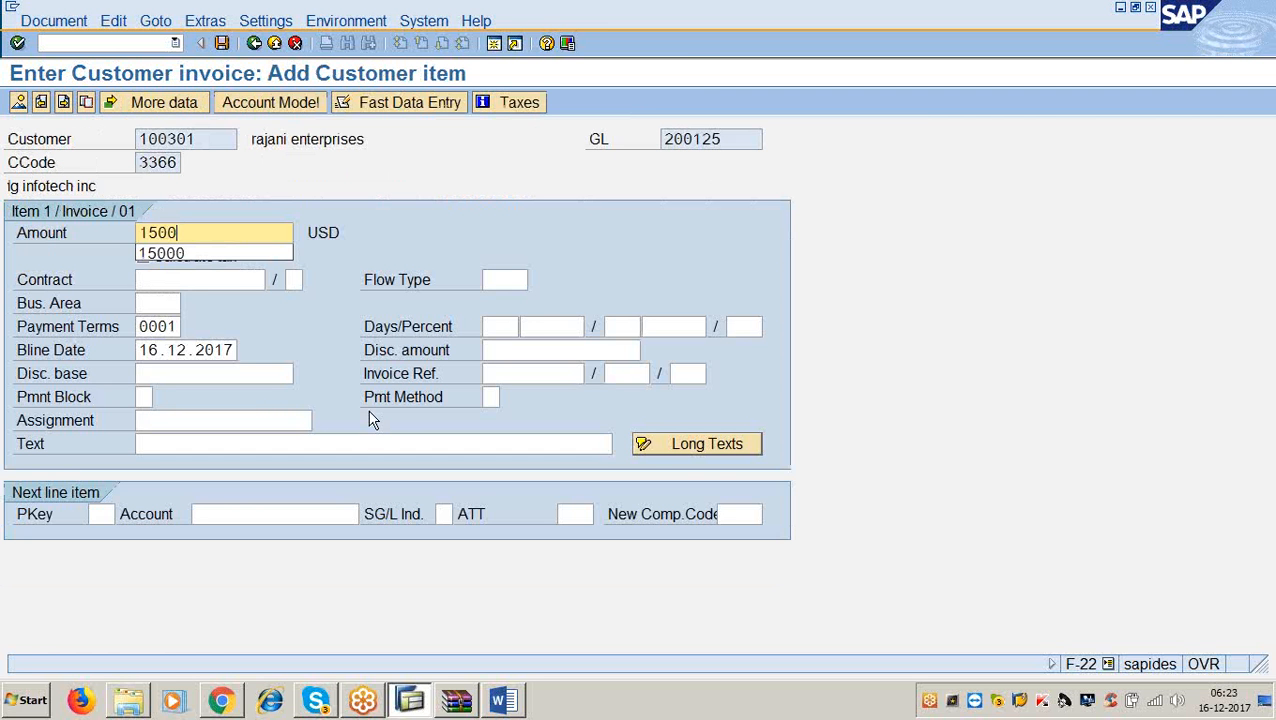
pyautogui.press('Tab')
pyautogui.press('Tab')
pyautogui.press('Tab')
pyautogui.press('Tab')
pyautogui.press('Tab')
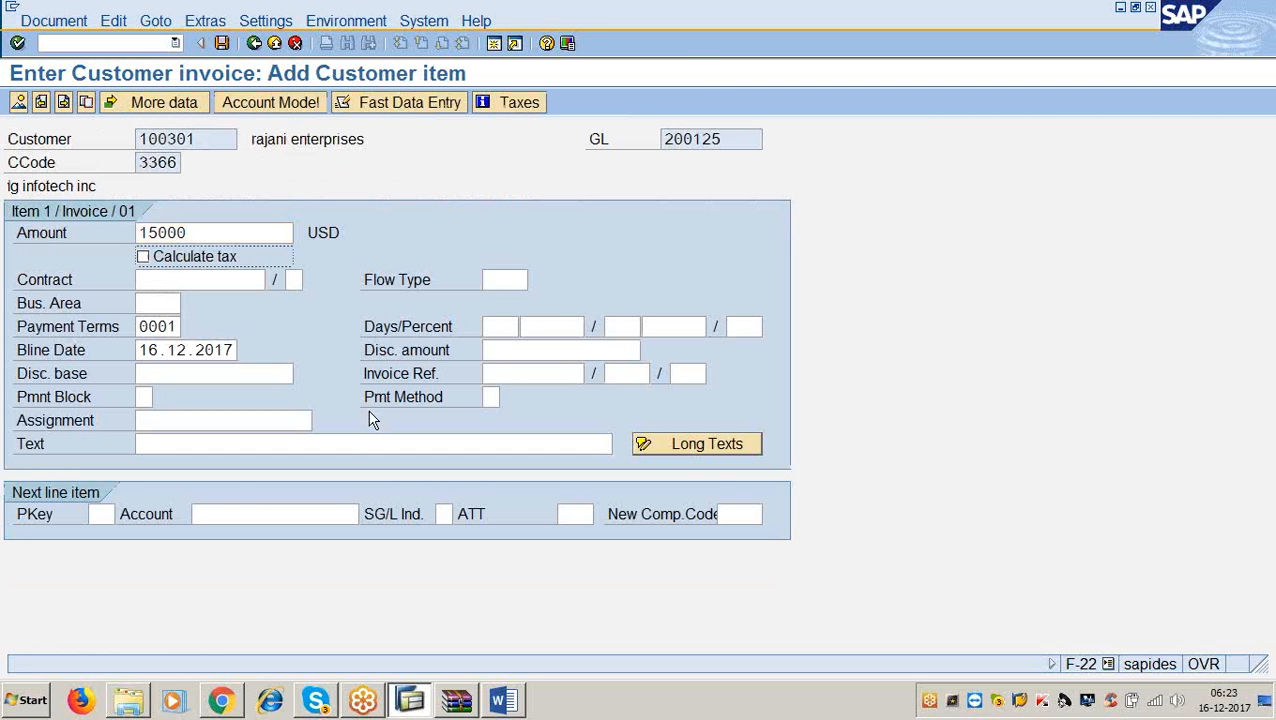
pyautogui.write('3366')
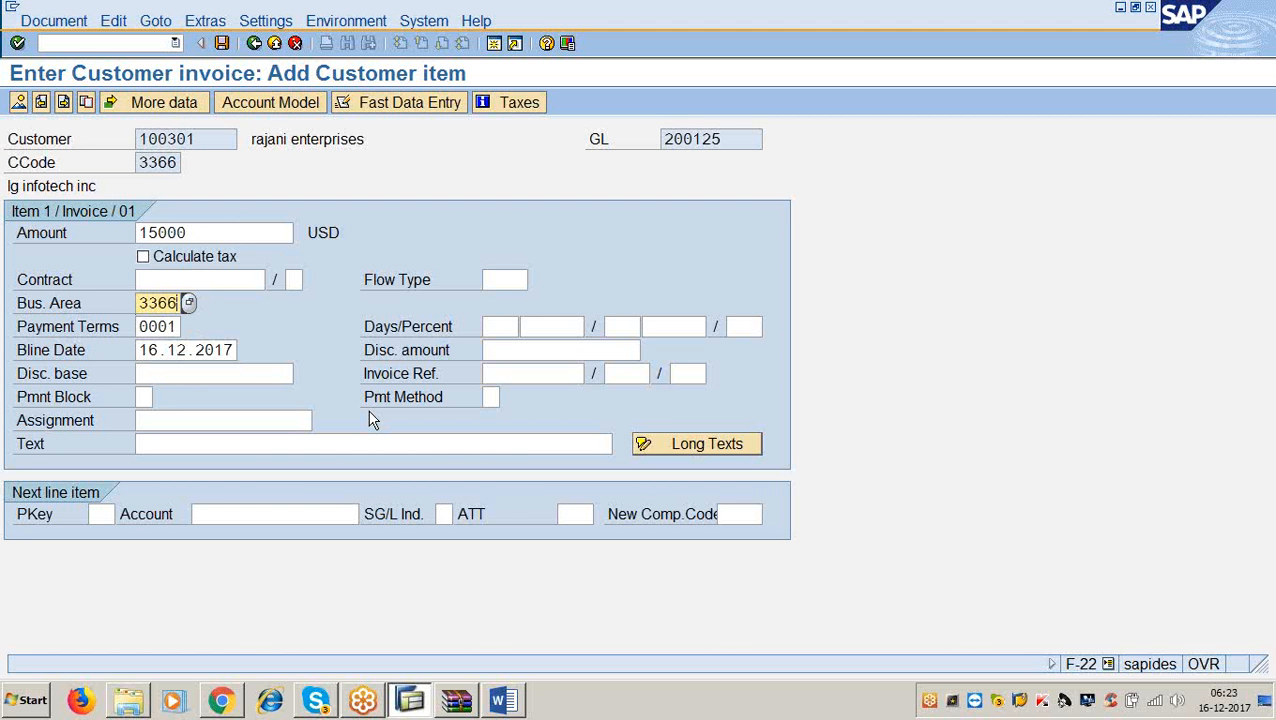
pyautogui.press('Tab')
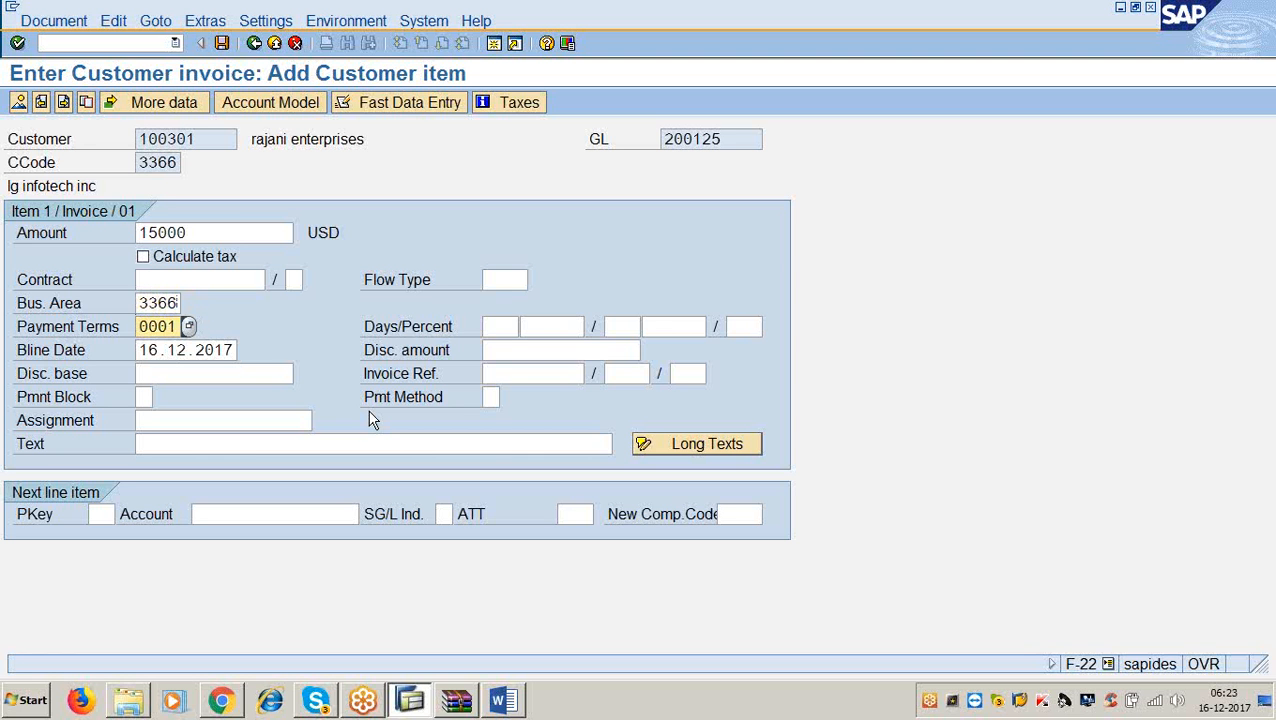
pyautogui.press('Tab')
pyautogui.press('Tab')
pyautogui.press('Tab')
pyautogui.press('Tab')
pyautogui.press('Tab')
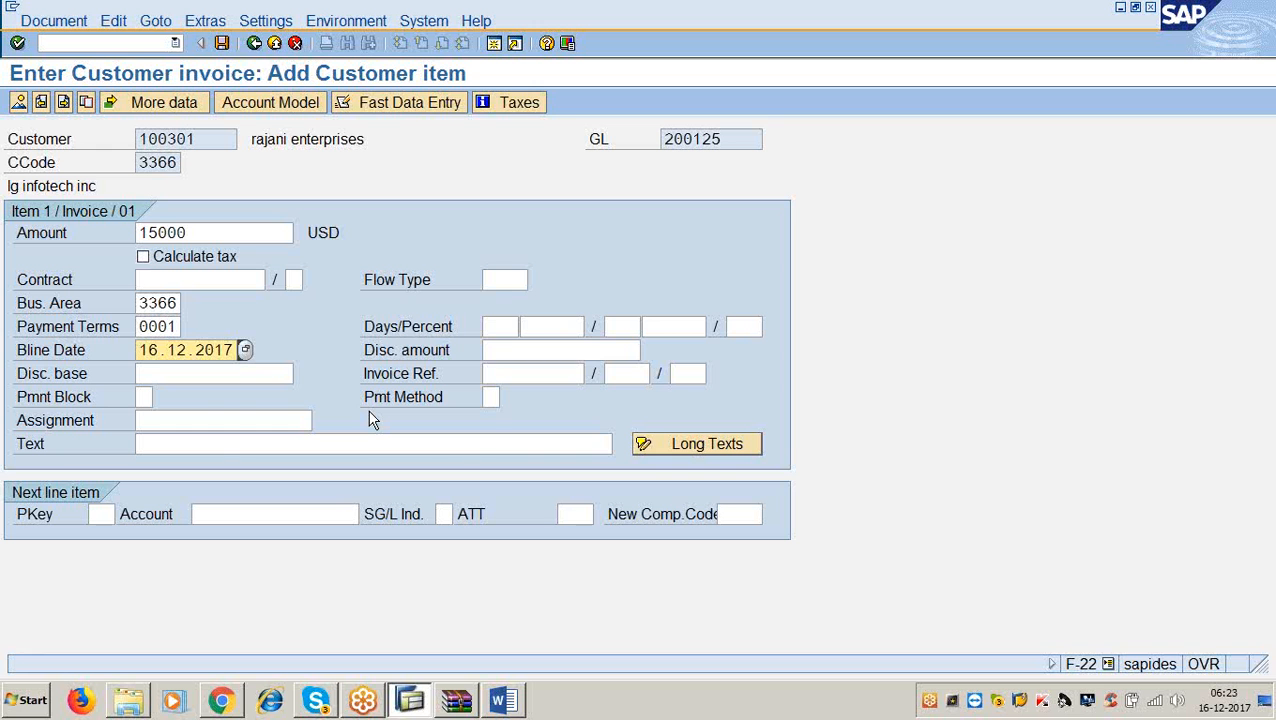
pyautogui.press('Tab')
pyautogui.press('Tab')
pyautogui.press('Tab')
pyautogui.press('Tab')
pyautogui.press('Tab')
pyautogui.press('Tab')
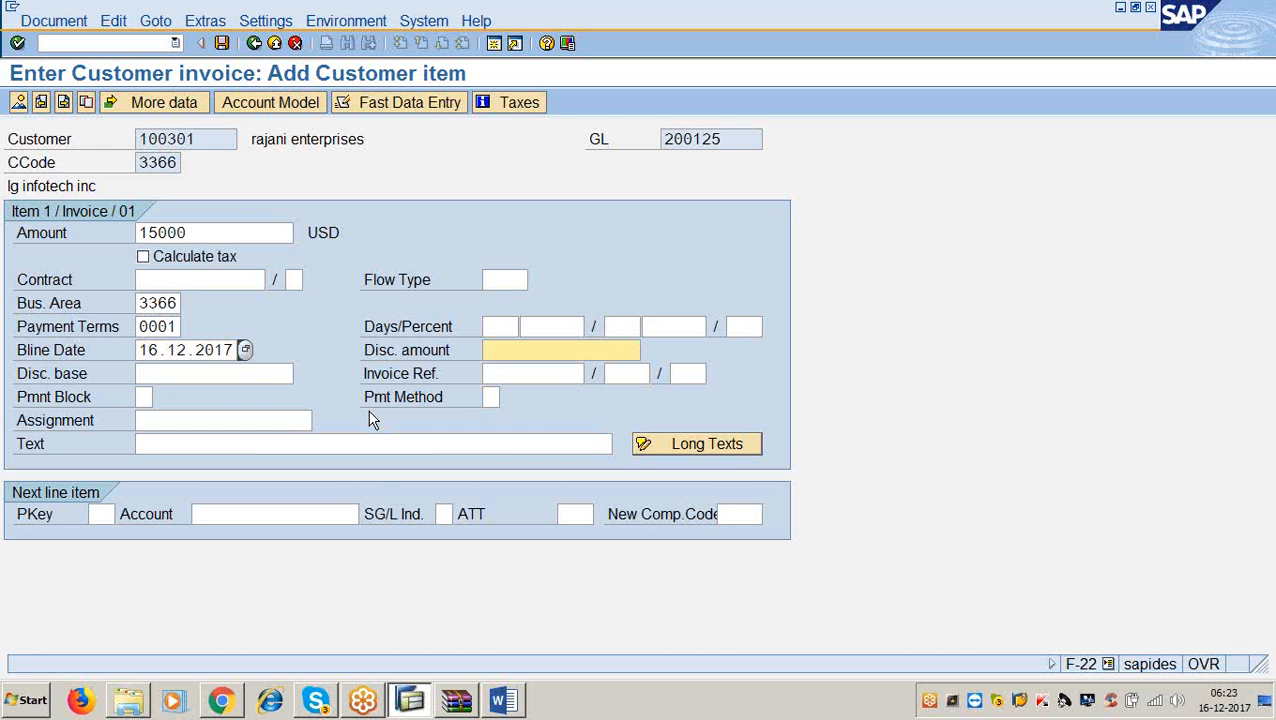
pyautogui.press('Tab')
pyautogui.press('Tab')
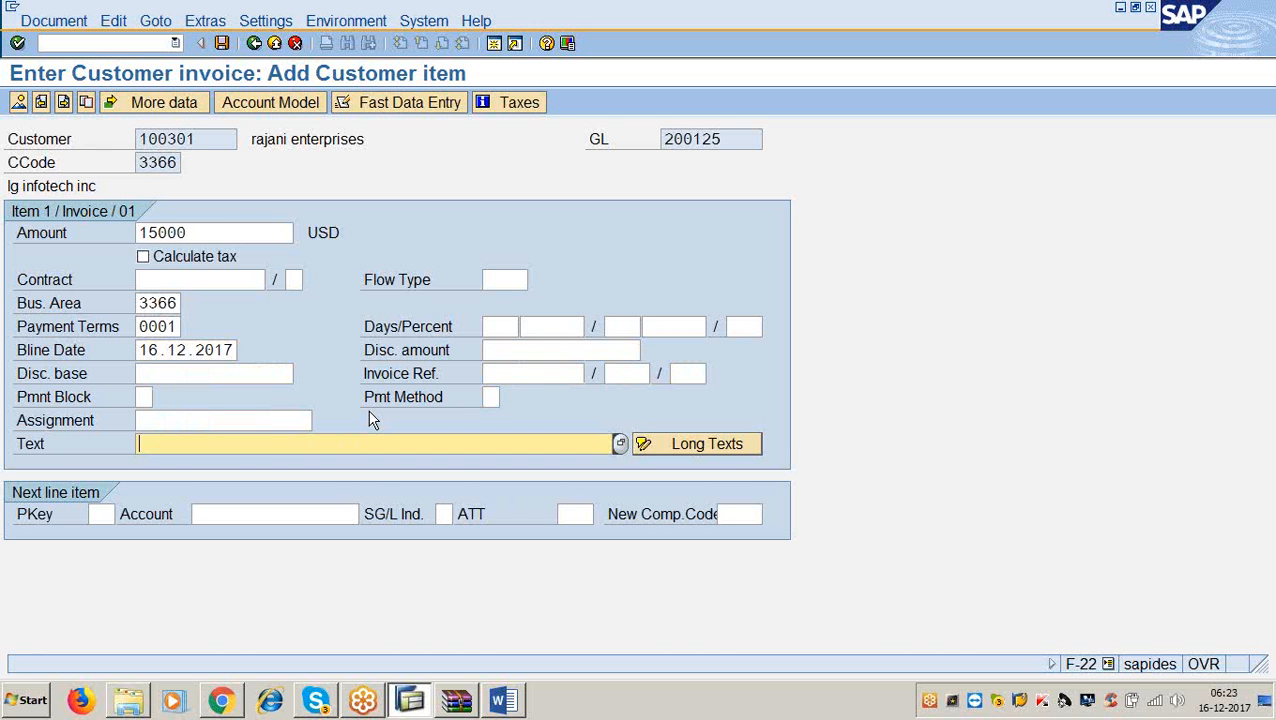
pyautogui.write('being')
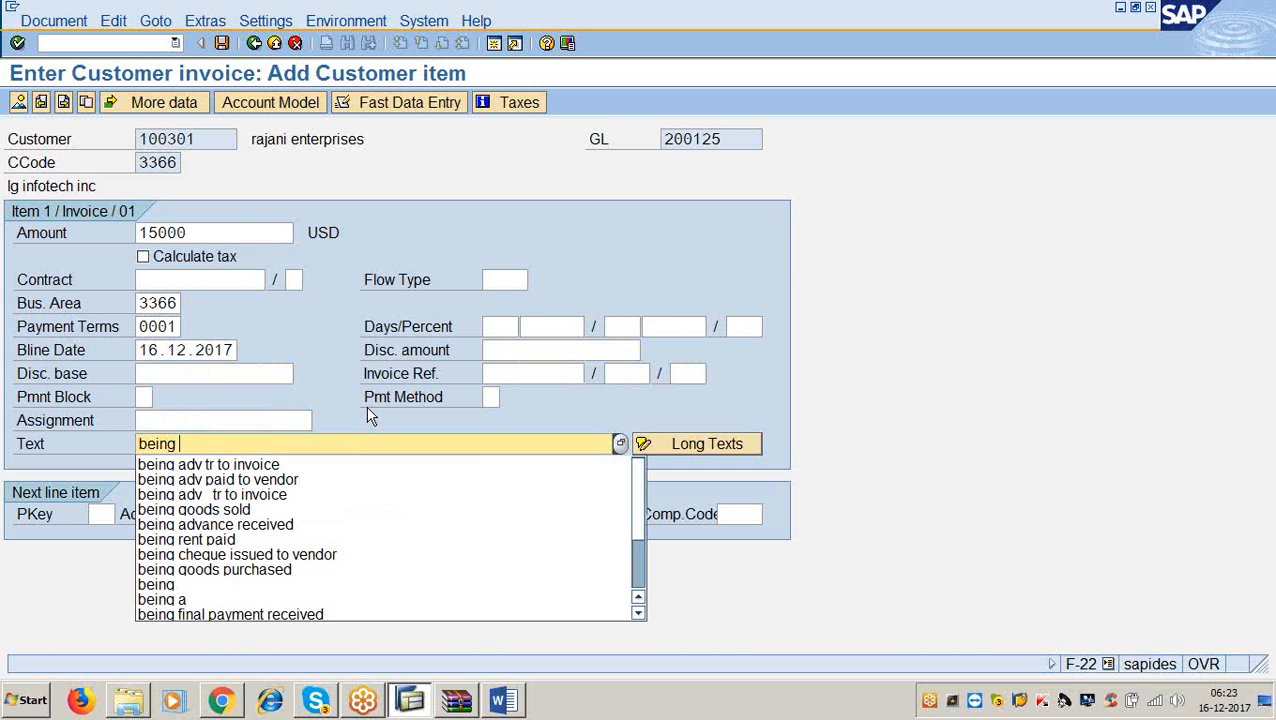
pyautogui.write(' goods sold')
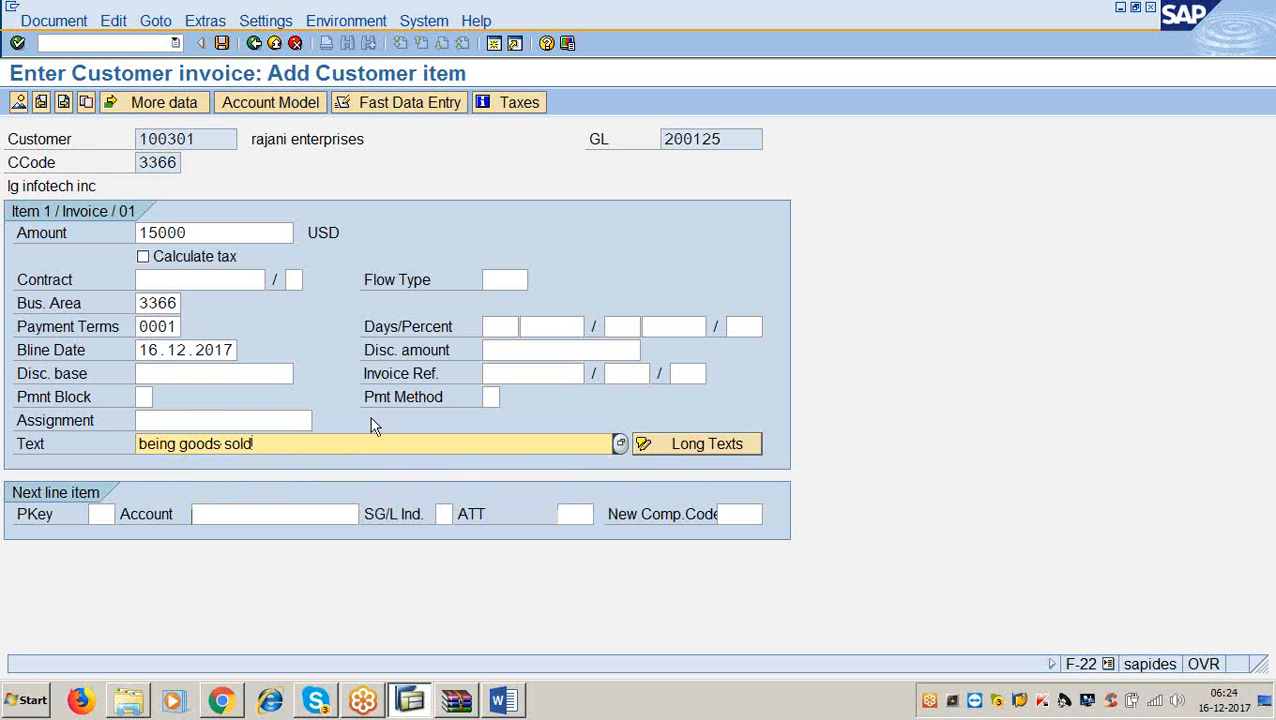
# Set the next line to posting key 50 with account 300000.
pyautogui.press('Tab')
pyautogui.write('50')
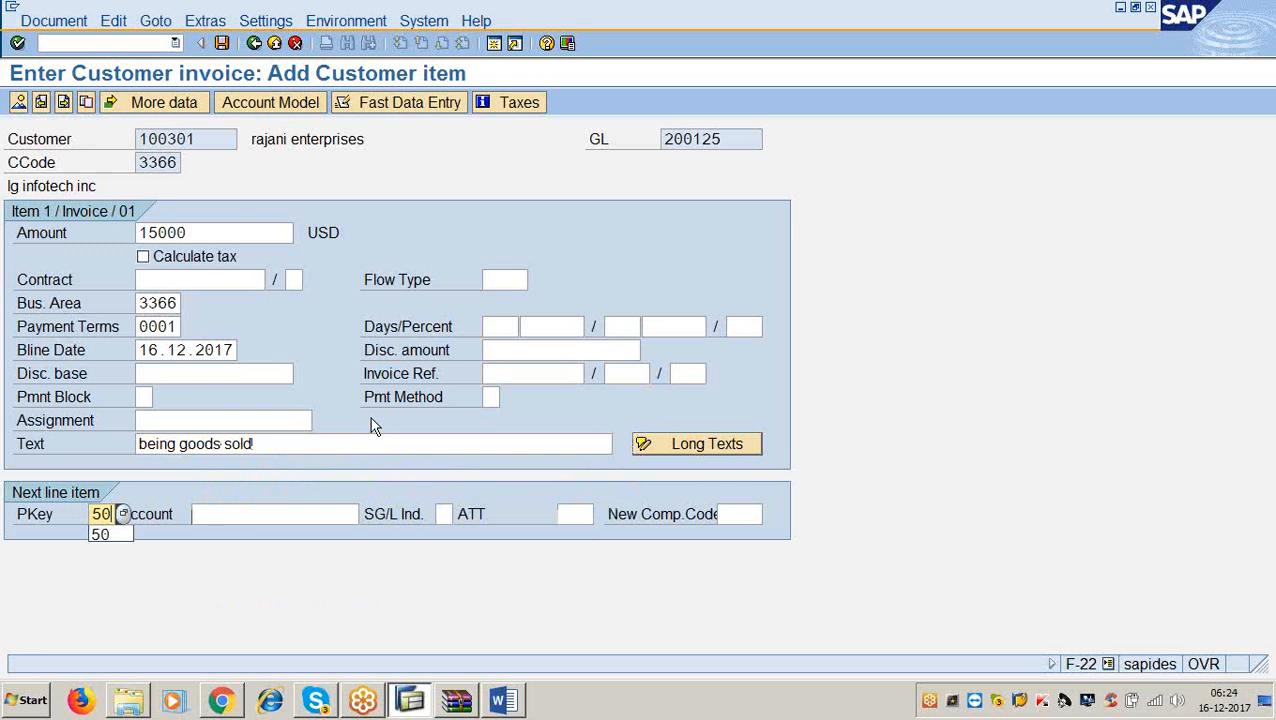
pyautogui.press('Tab')
pyautogui.write('300000')
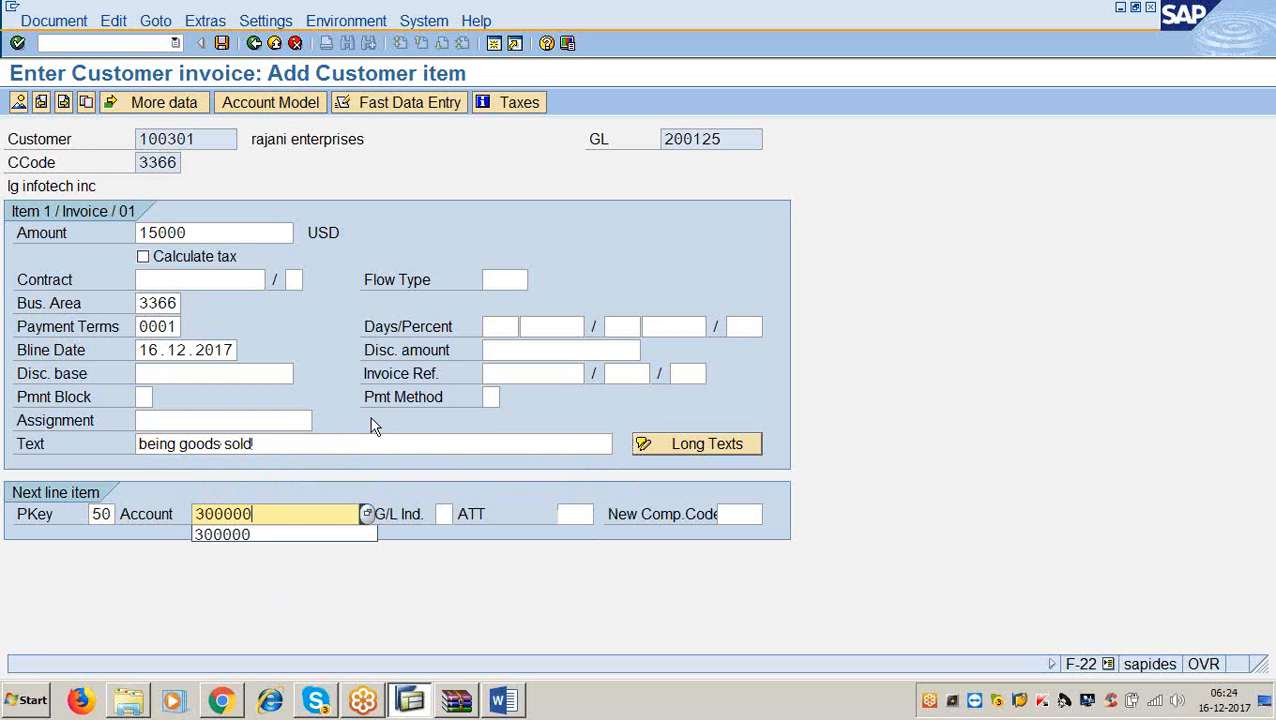
pyautogui.press('Return')
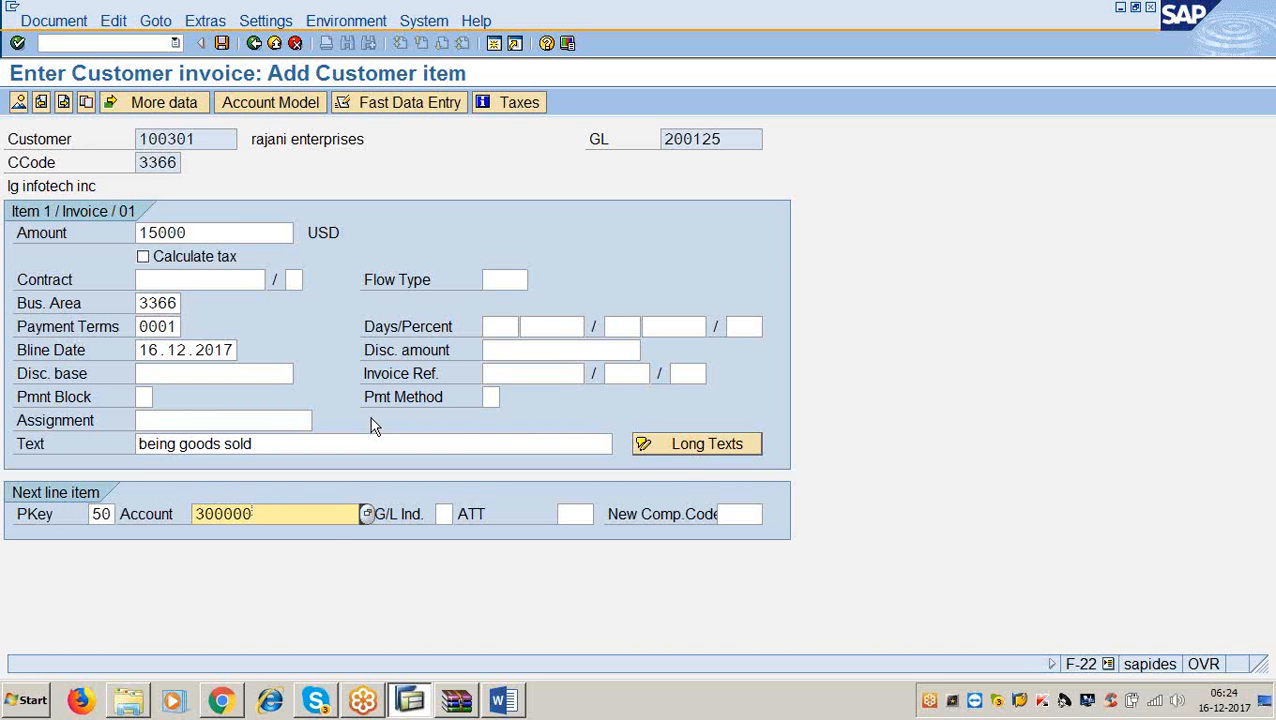
# Fill the 300000 line with amount *, business area 3366, text +, and post document 600006.
pyautogui.press('Return')
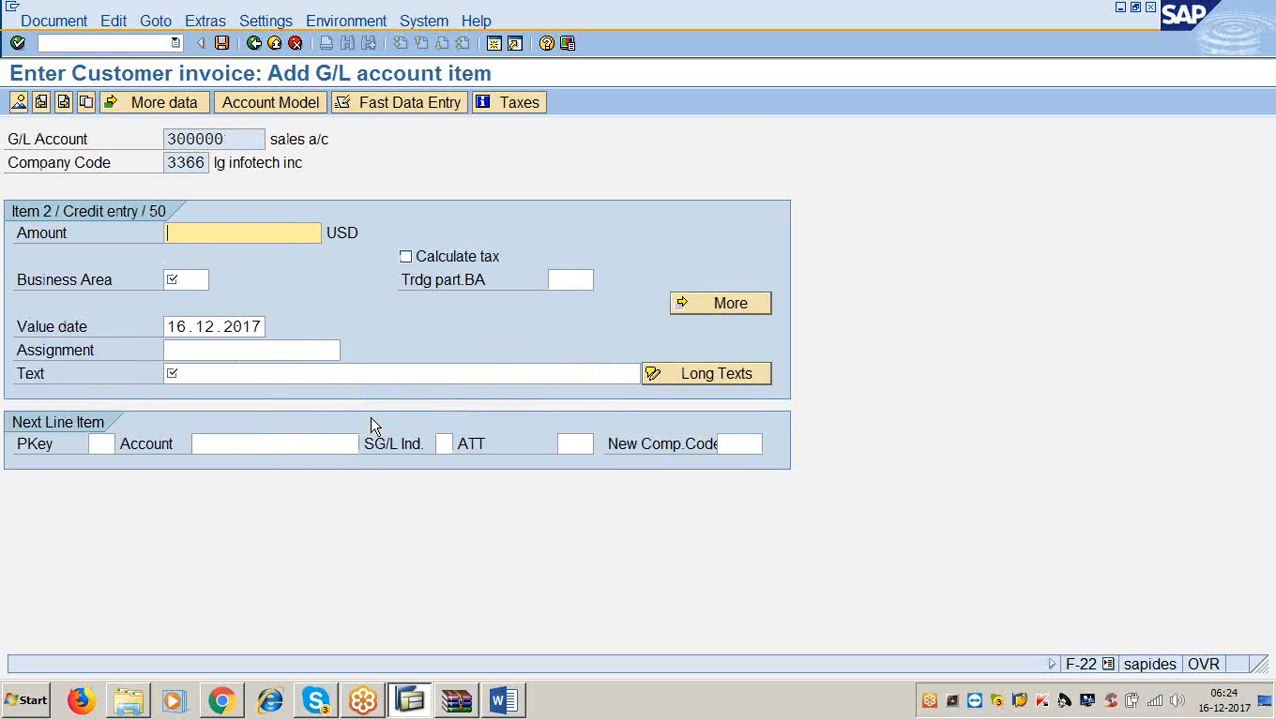
pyautogui.write('*')
pyautogui.press('Tab')
pyautogui.write('3366')
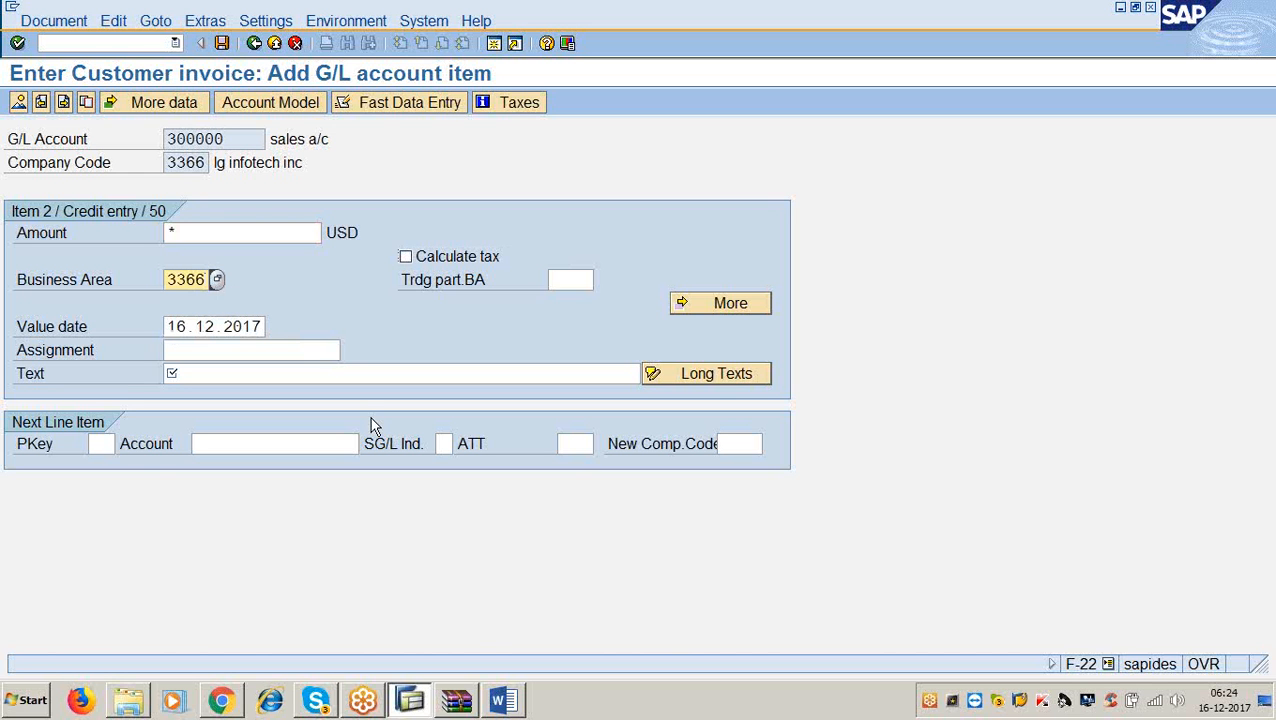
pyautogui.press('Tab')
pyautogui.press('Tab')
pyautogui.press('Tab')
pyautogui.press('Tab')
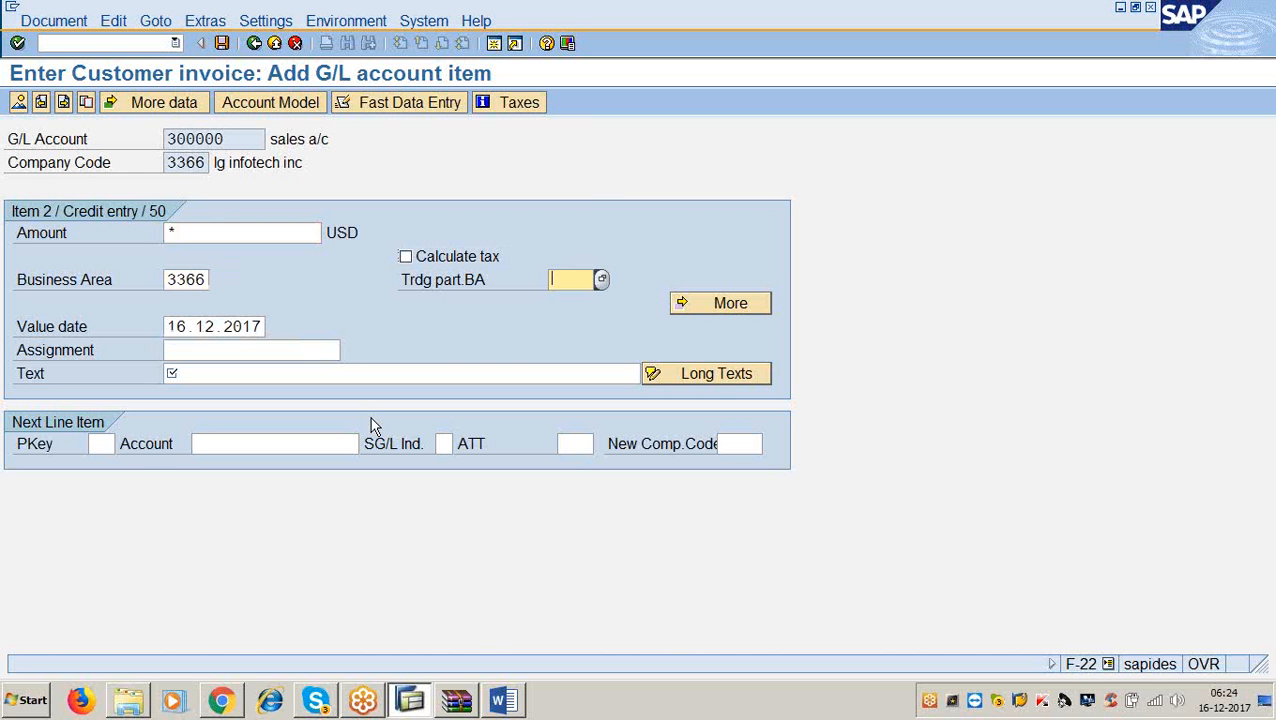
pyautogui.write('+')
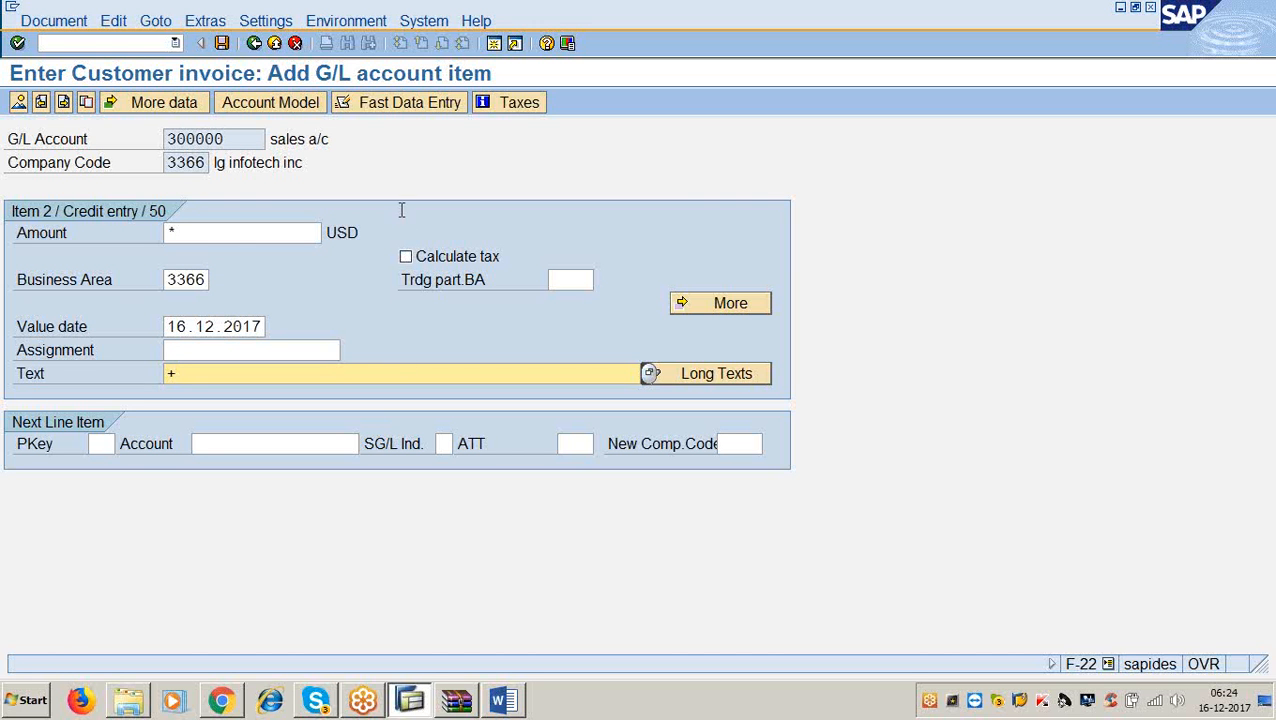
pyautogui.click(222, 44)
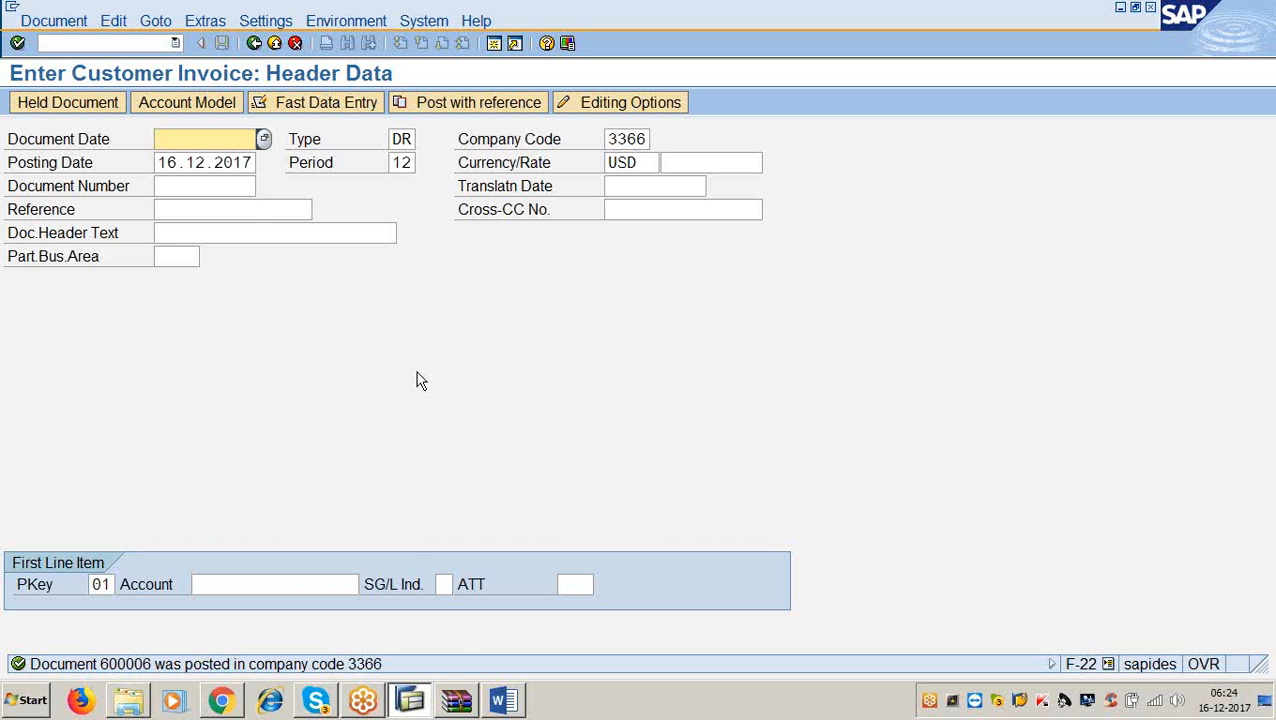
# Review the Word notes at Step 5, Dunning with F150, then go back to SAP.
pyautogui.click(502, 700)
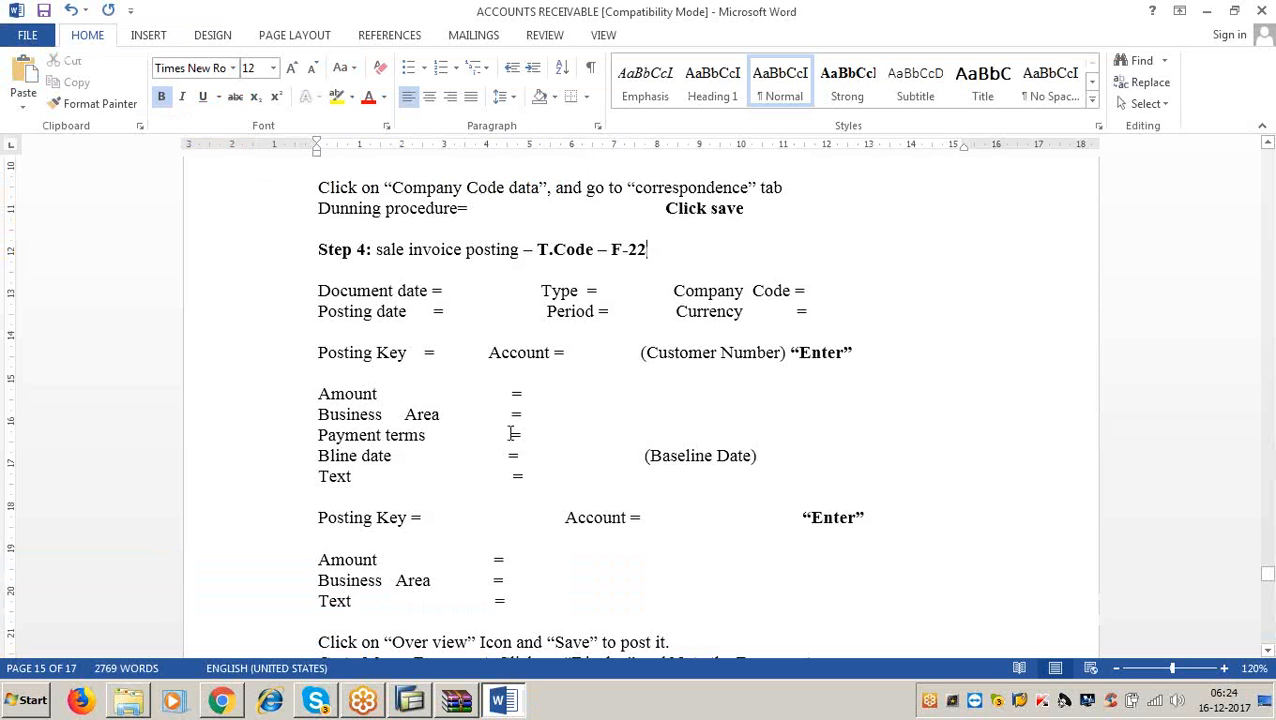
pyautogui.scroll(-11, 512, 433)
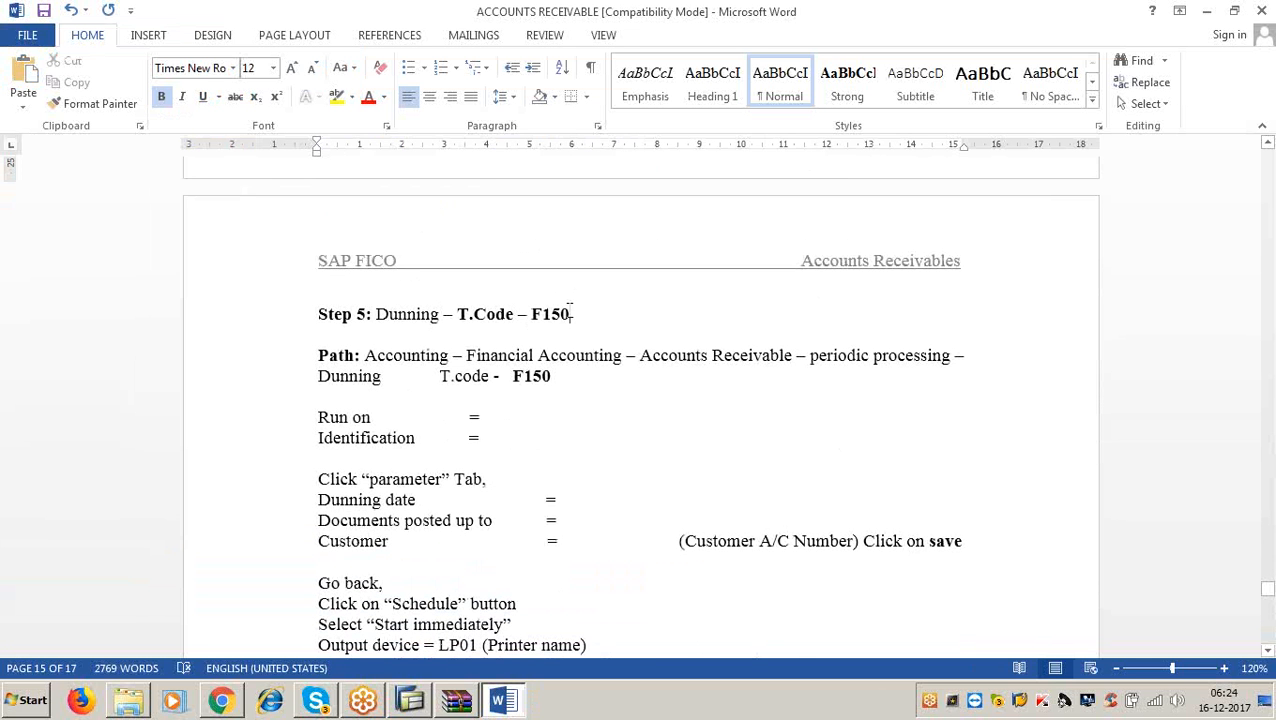
pyautogui.click(568, 314)
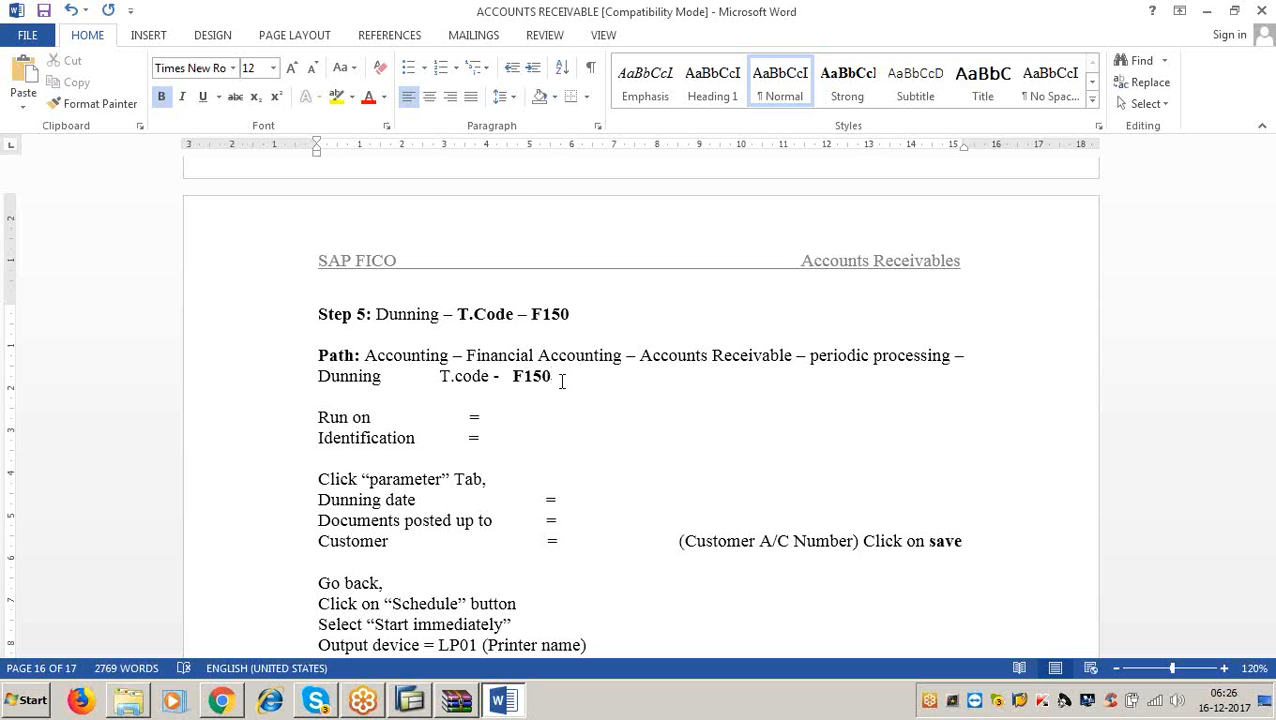
pyautogui.click(1207, 18)
# Open F150 and set up a dunning run dated 16.12.2017 with identification abc1.
pyautogui.click(118, 46)
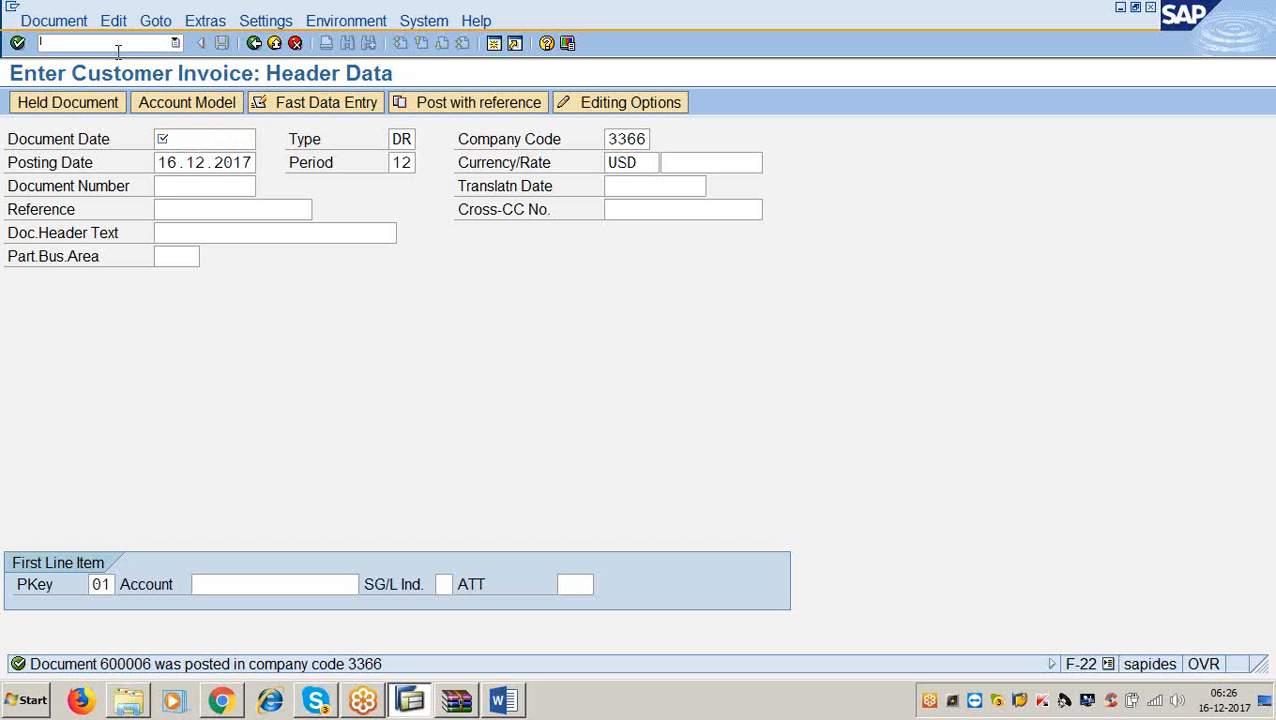
pyautogui.write('/nf150')
pyautogui.press('Return')
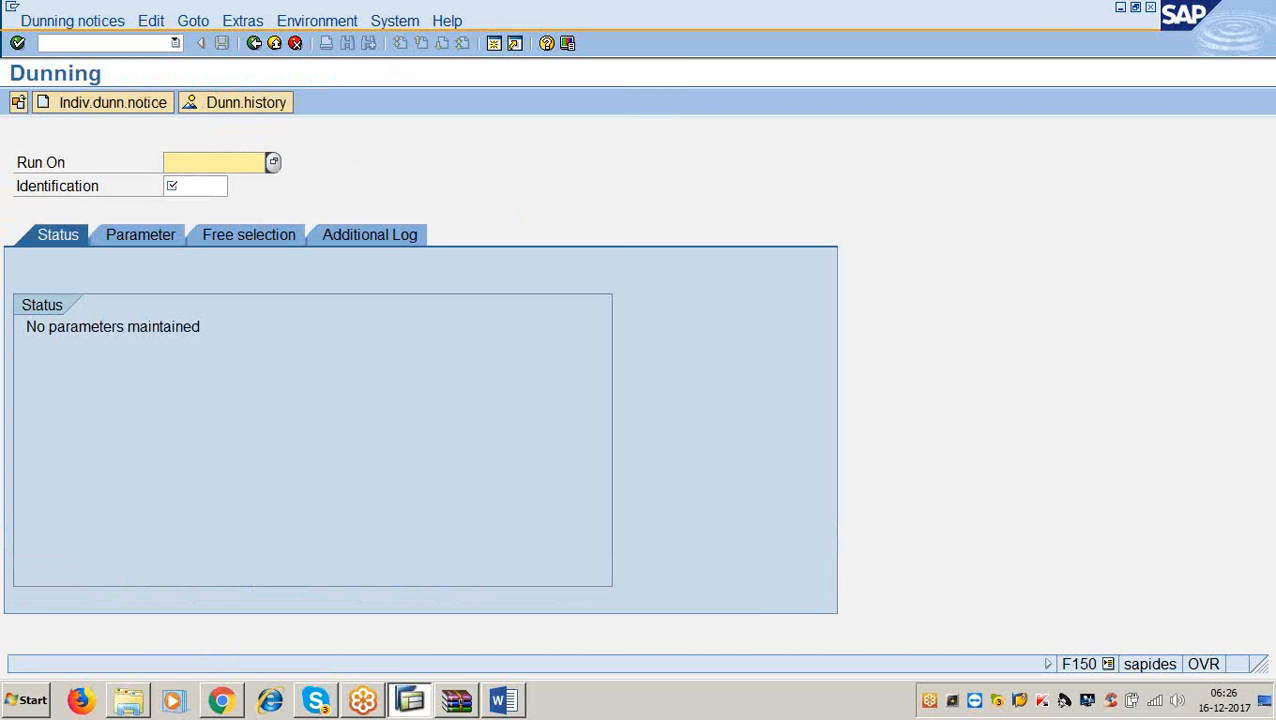
pyautogui.write('16.12.2017')
pyautogui.press('Tab')
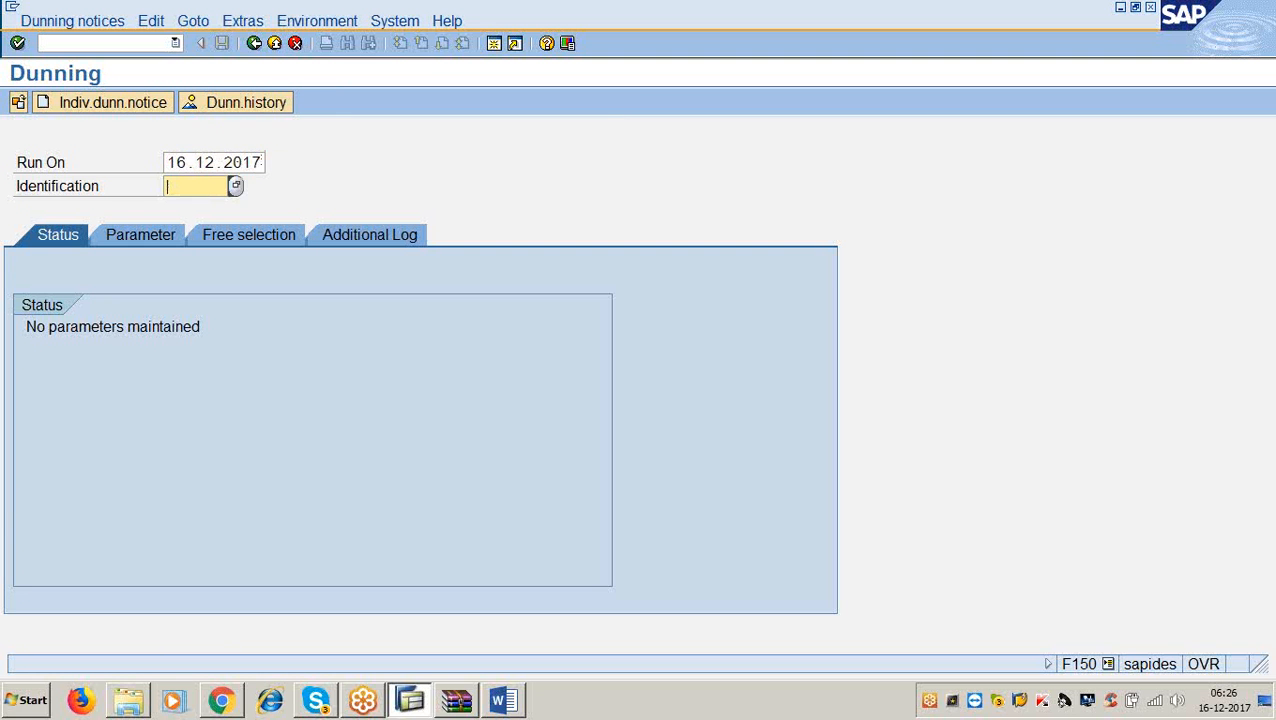
pyautogui.write('abc1')
pyautogui.click(133, 237)
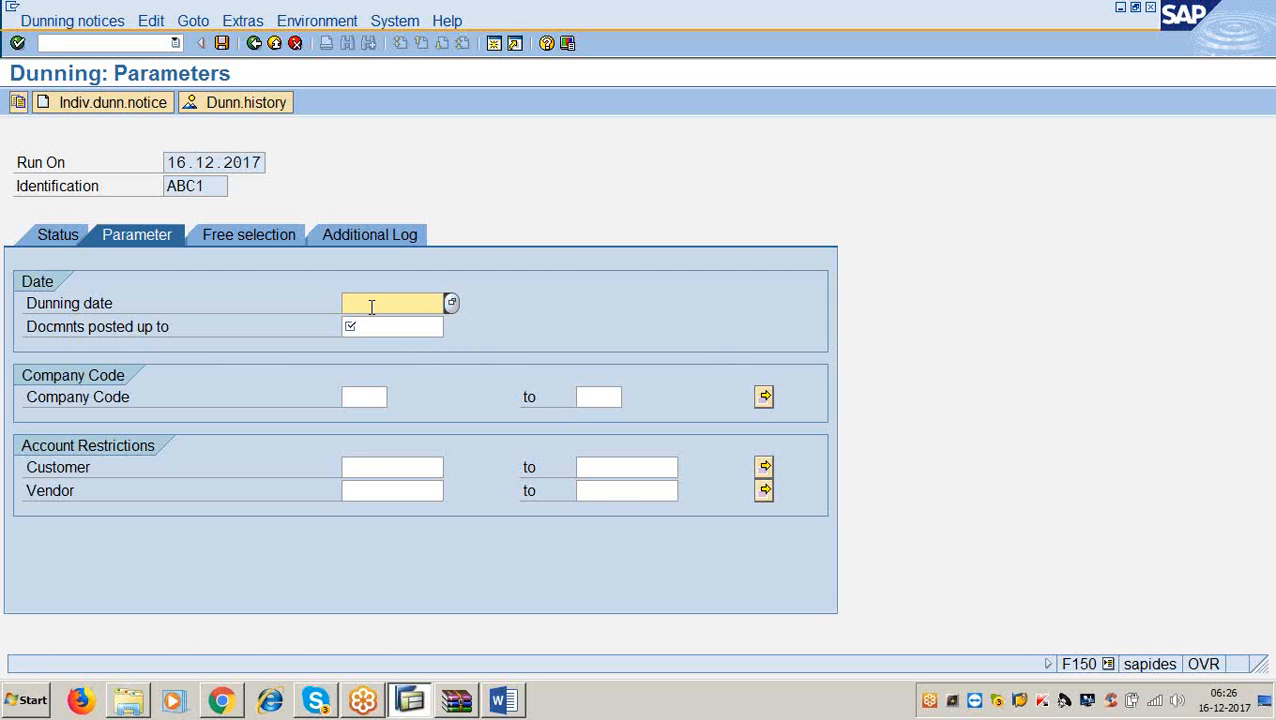
# Enter dunning date 19.12.2017 and documents posted up to 16.12.2017, checking the Word notes.
pyautogui.write('19.12.2017')
pyautogui.press('Tab')
pyautogui.write('16')
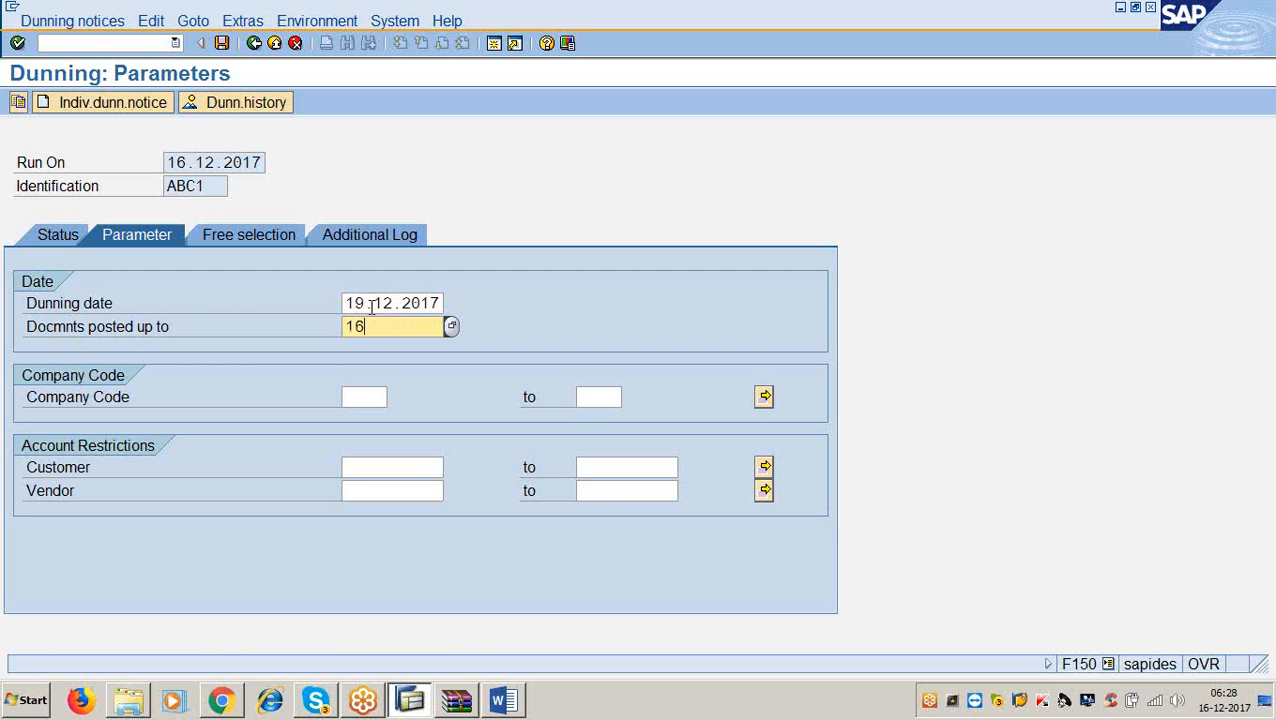
pyautogui.write('.12.2017')
pyautogui.click(502, 697)
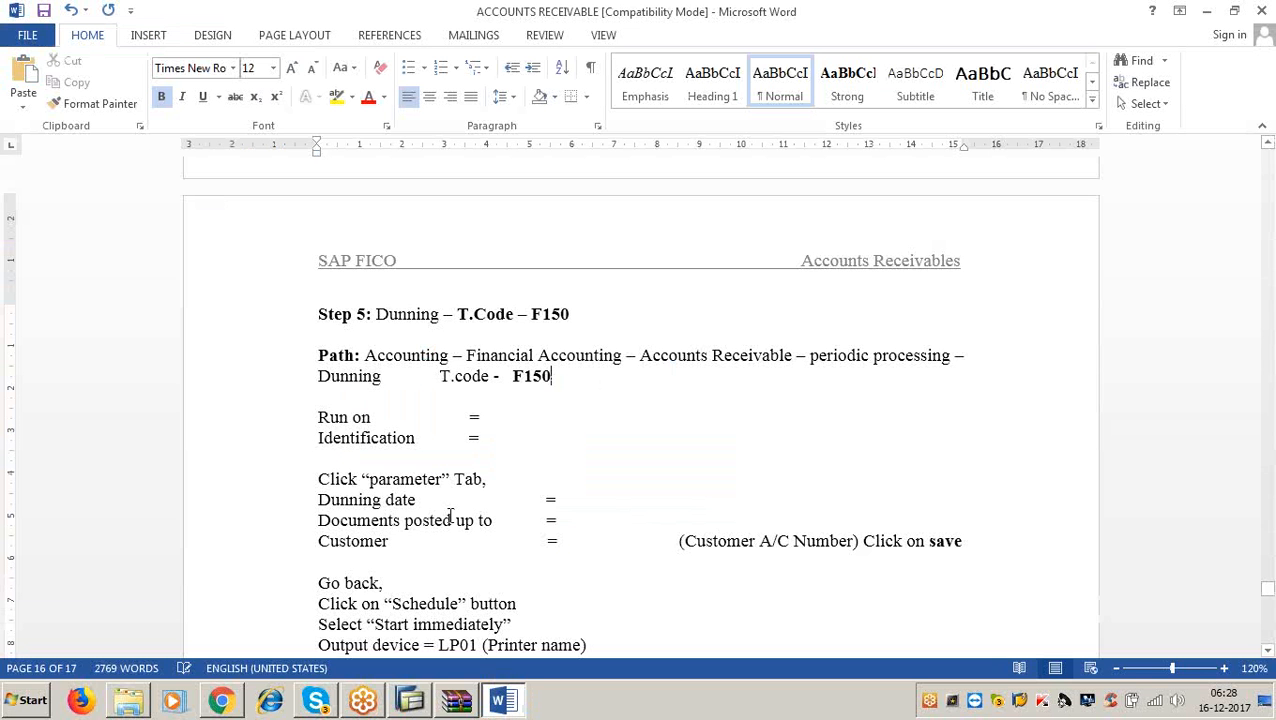
pyautogui.click(1209, 12)
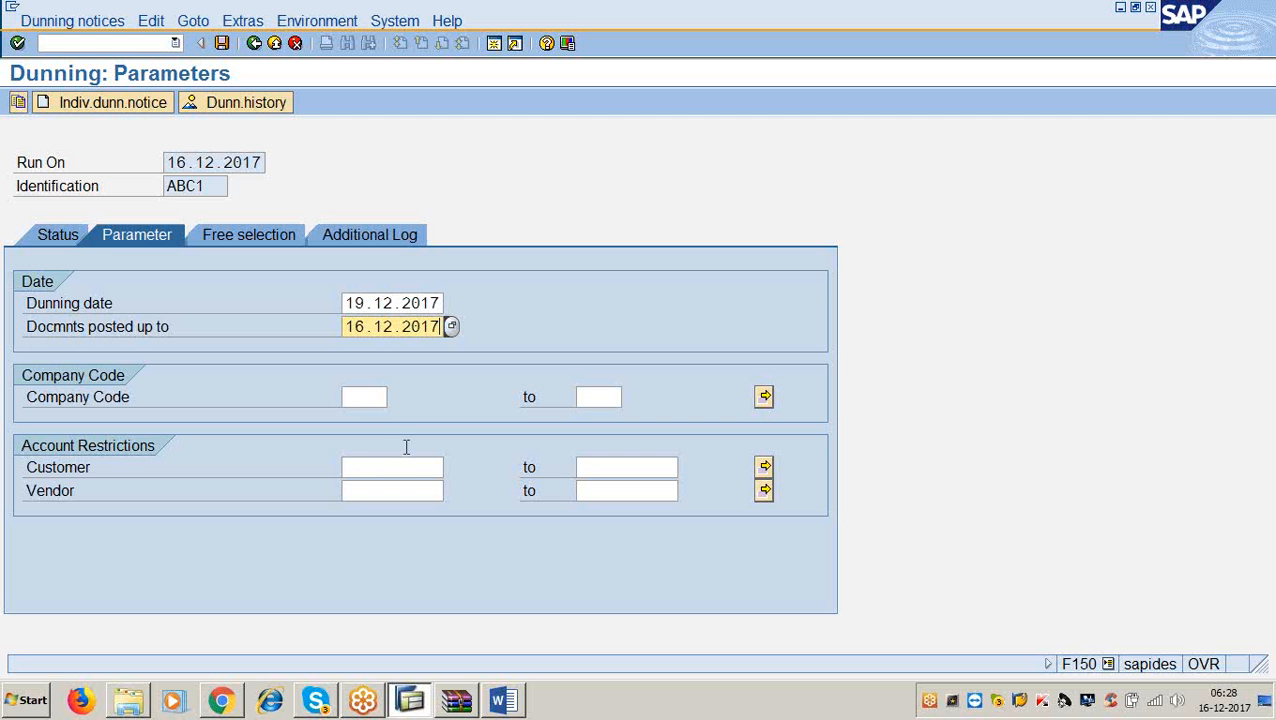
# Enter starting customer 100301 and correct the dunning date to 16.12.2017.
pyautogui.click(373, 466)
pyautogui.write('100301')
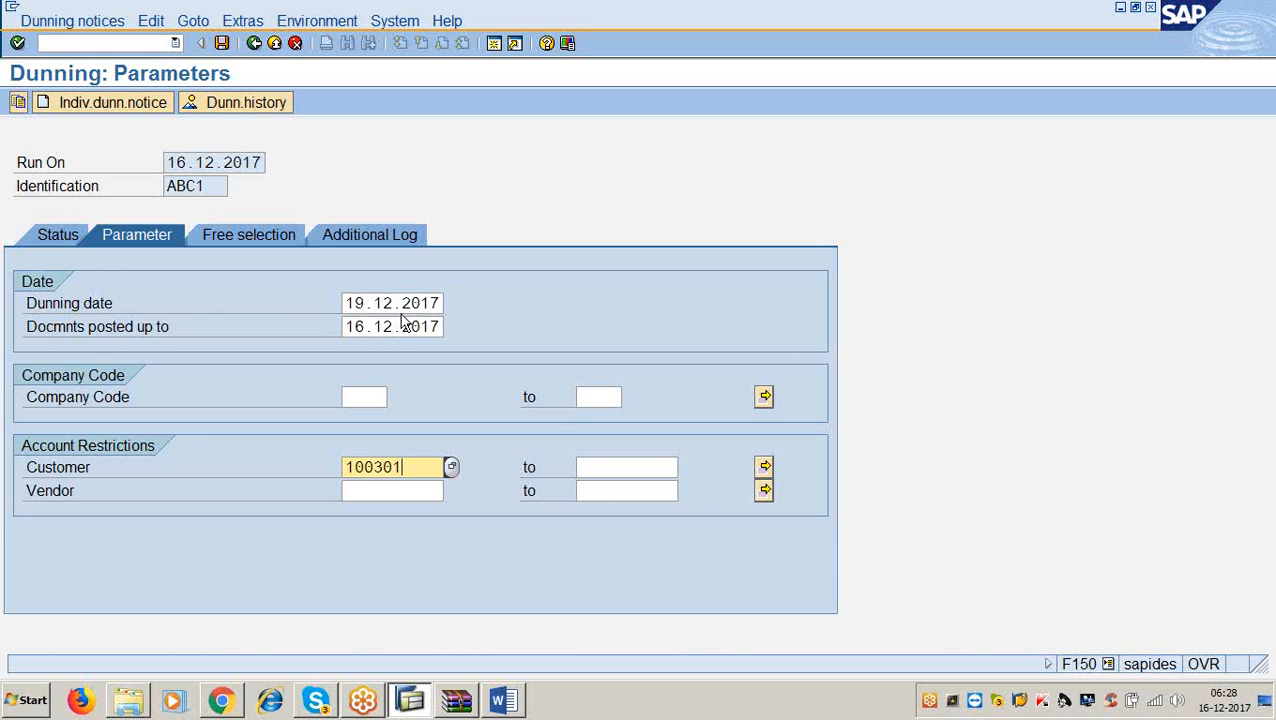
pyautogui.click(441, 303)
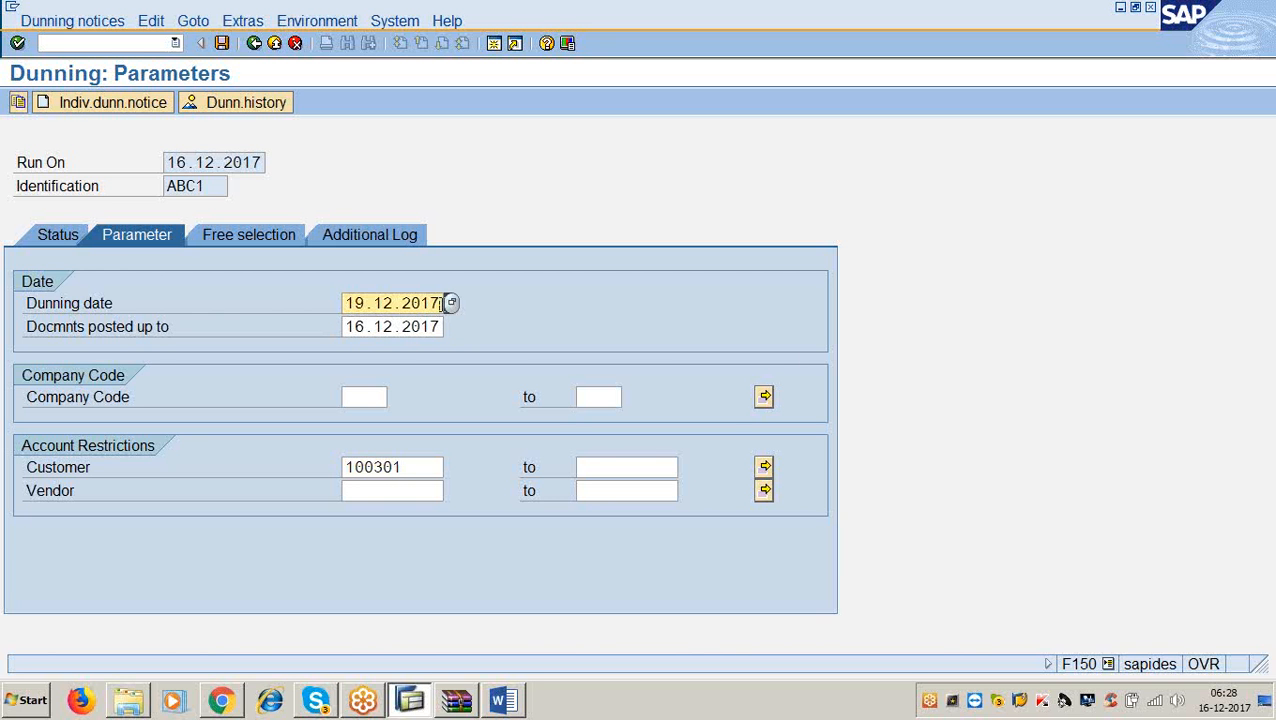
pyautogui.press('BackSpace')
pyautogui.press('BackSpace')
pyautogui.press('BackSpace')
pyautogui.press('BackSpace')
pyautogui.press('BackSpace')
pyautogui.press('BackSpace')
pyautogui.press('BackSpace')
pyautogui.press('BackSpace')
pyautogui.press('BackSpace')
pyautogui.press('BackSpace')
pyautogui.write('16.1.2017')
pyautogui.press('BackSpace')
pyautogui.press('BackSpace')
pyautogui.press('BackSpace')
pyautogui.press('BackSpace')
pyautogui.press('BackSpace')
pyautogui.write('2.2017')
# Set the customer range upper limit to 100400 and verify the 100301–100400 range.
pyautogui.click(445, 326)
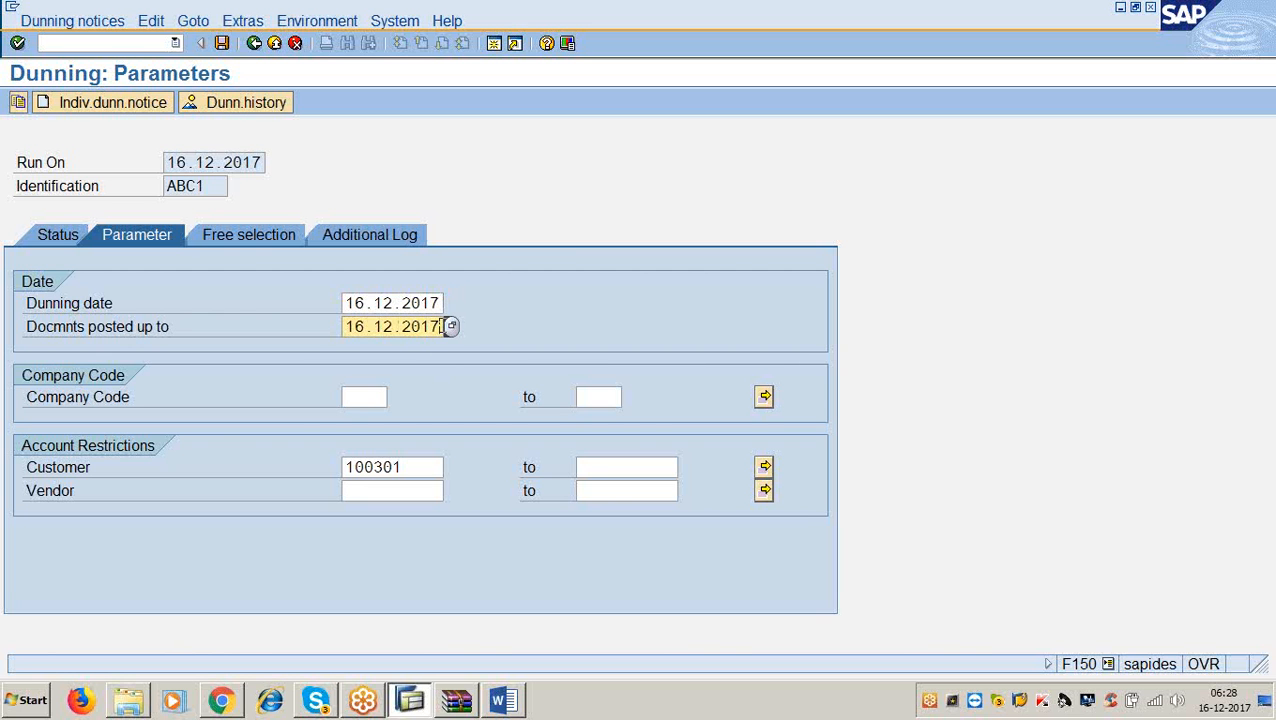
pyautogui.click(414, 467)
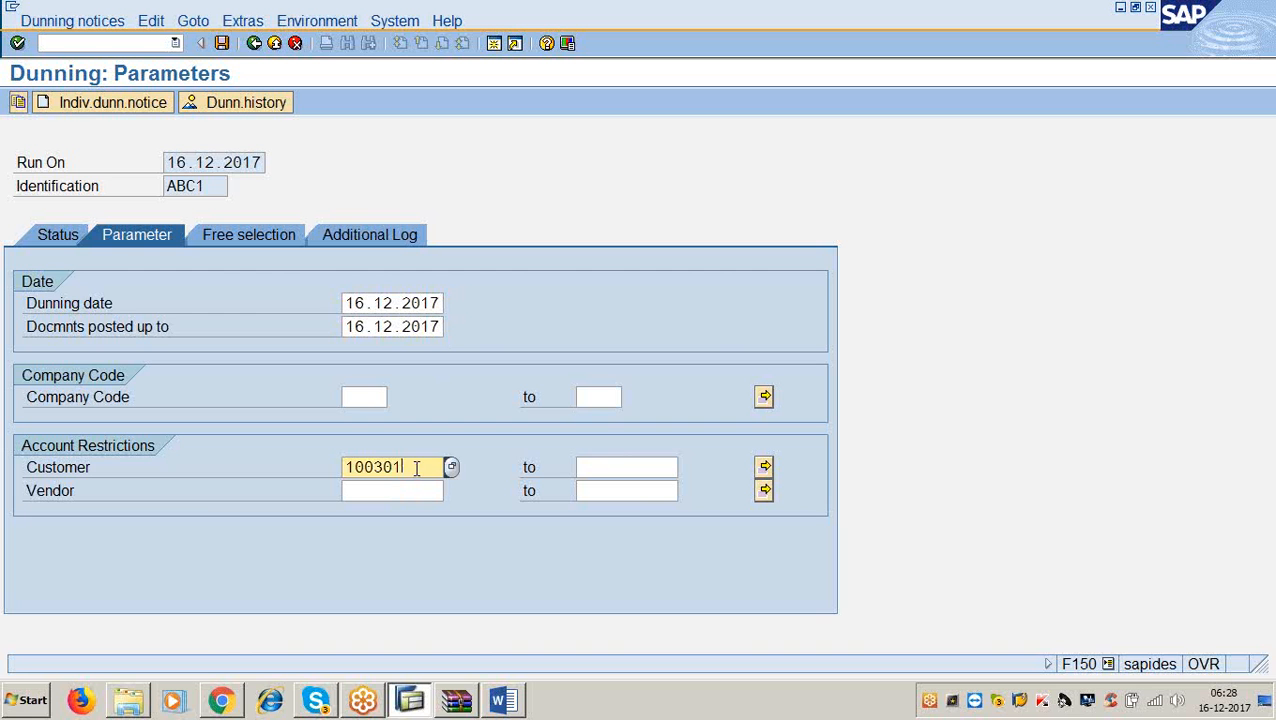
pyautogui.click(617, 467)
pyautogui.write('100400')
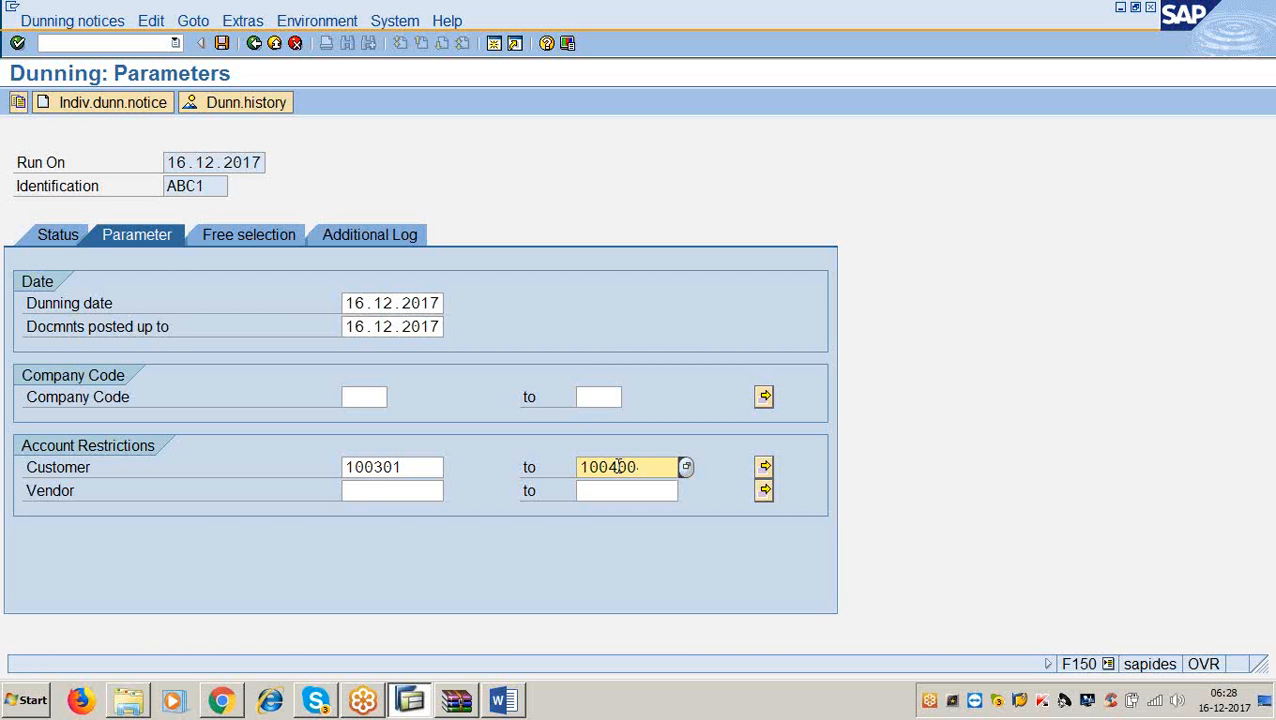
pyautogui.click(413, 470)
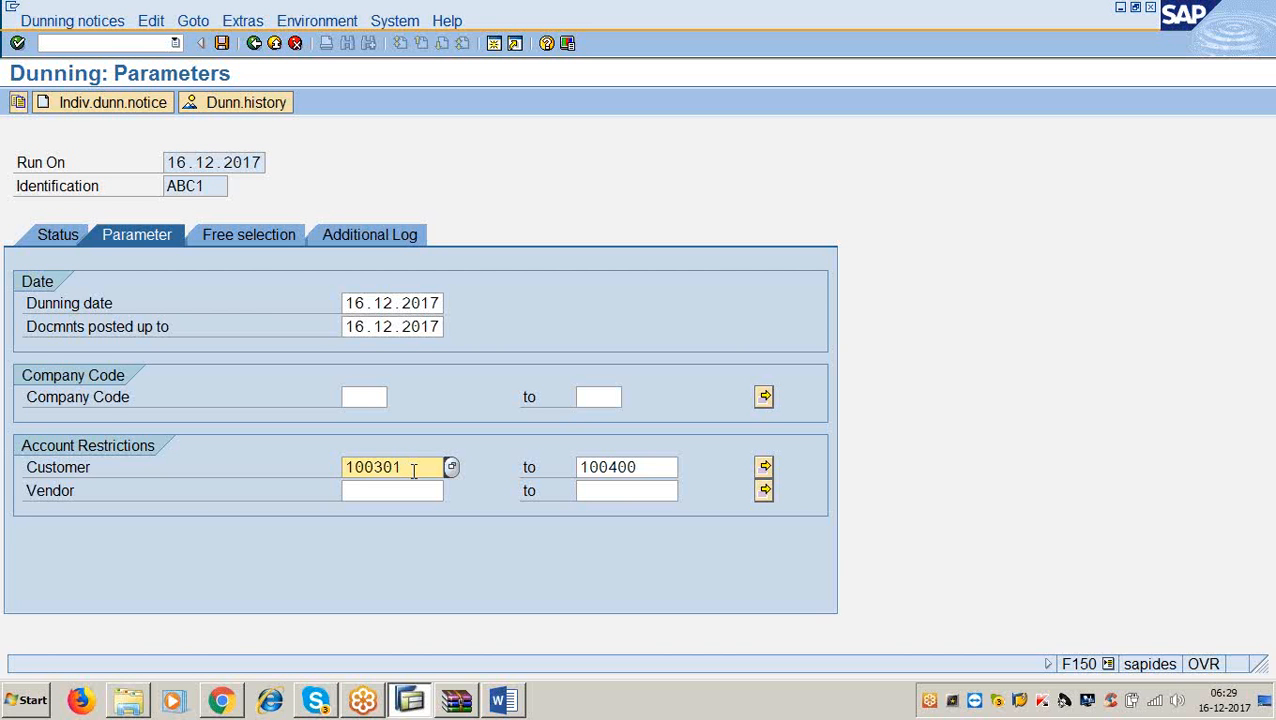
pyautogui.moveTo(413, 467); pyautogui.dragTo(310, 494)
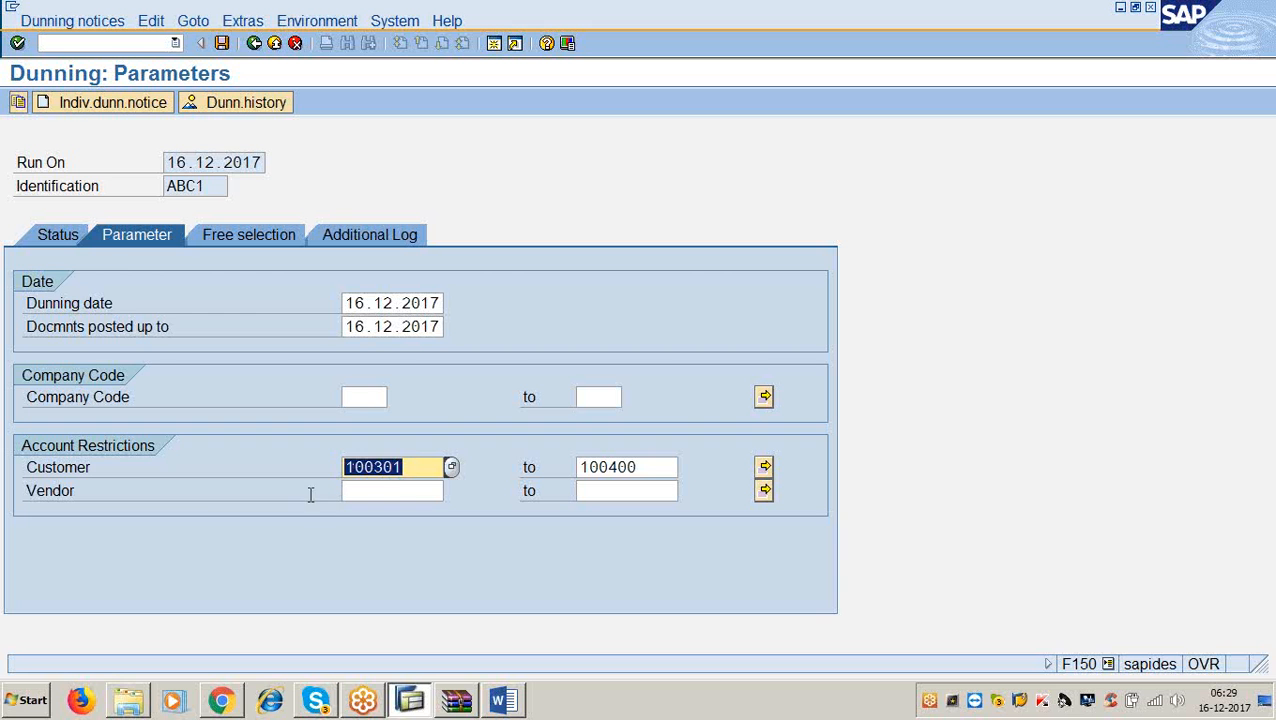
pyautogui.click(408, 467)
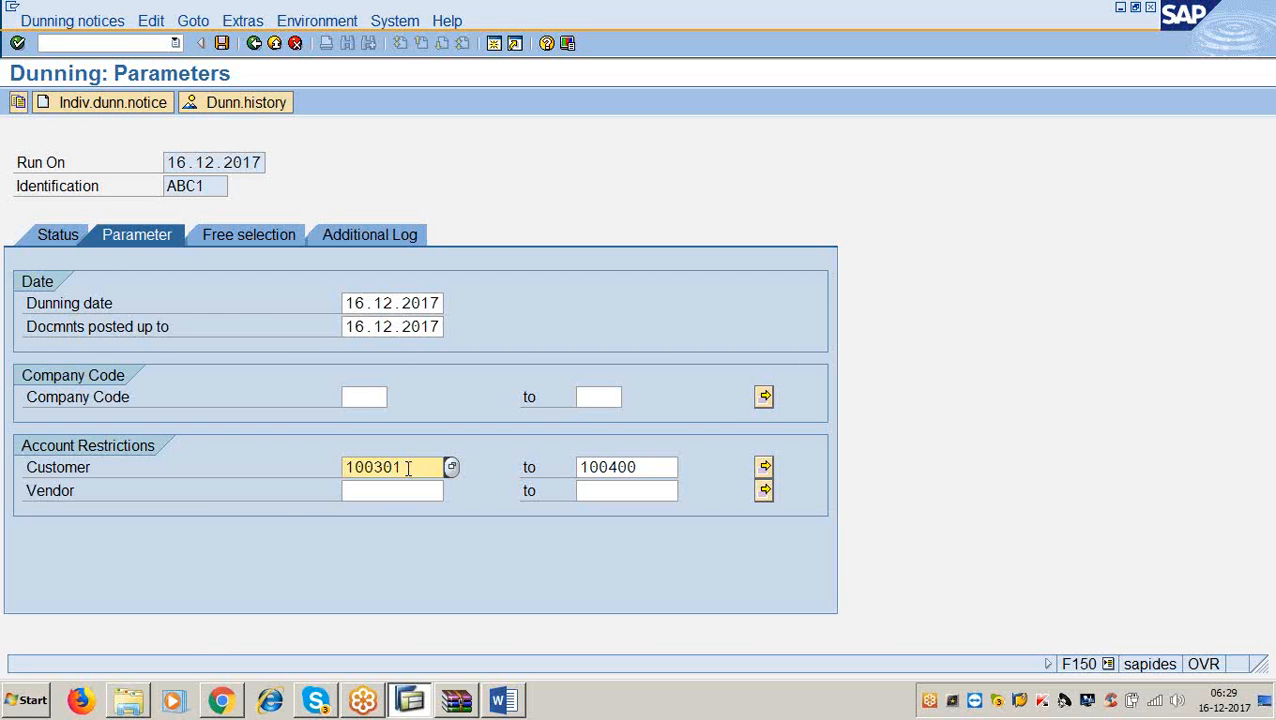
pyautogui.click(645, 467)
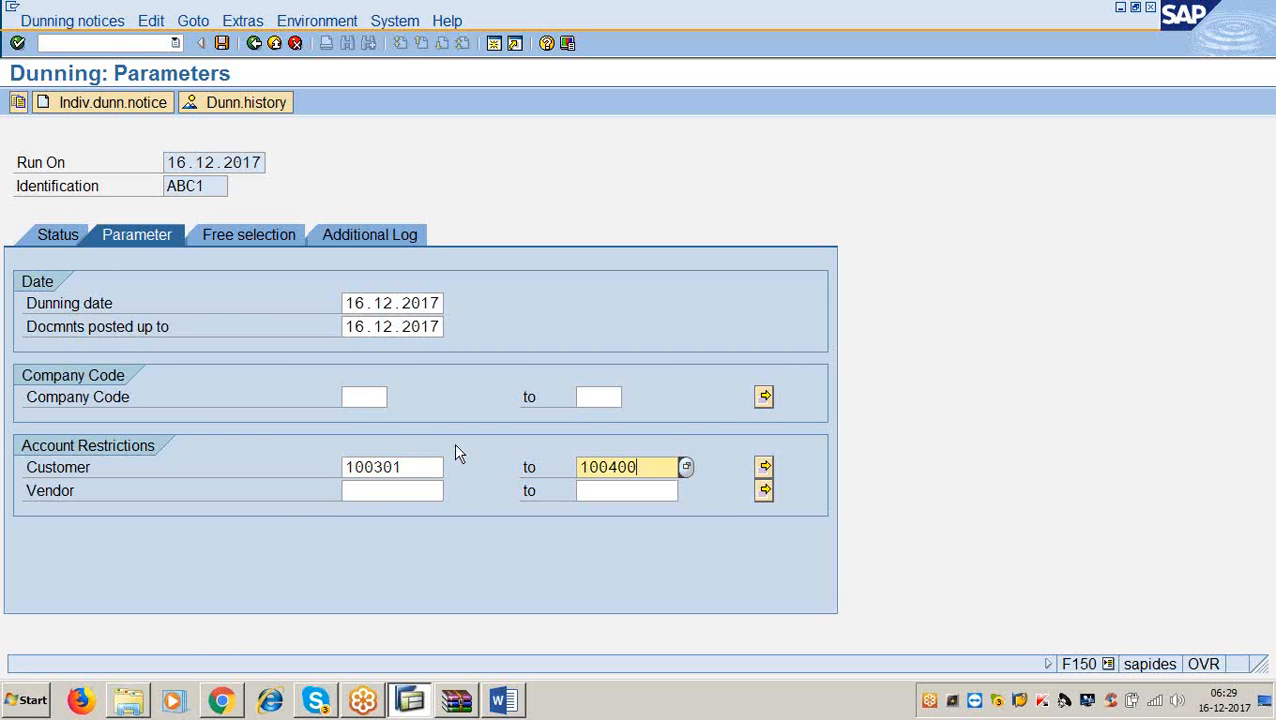
pyautogui.click(408, 456)
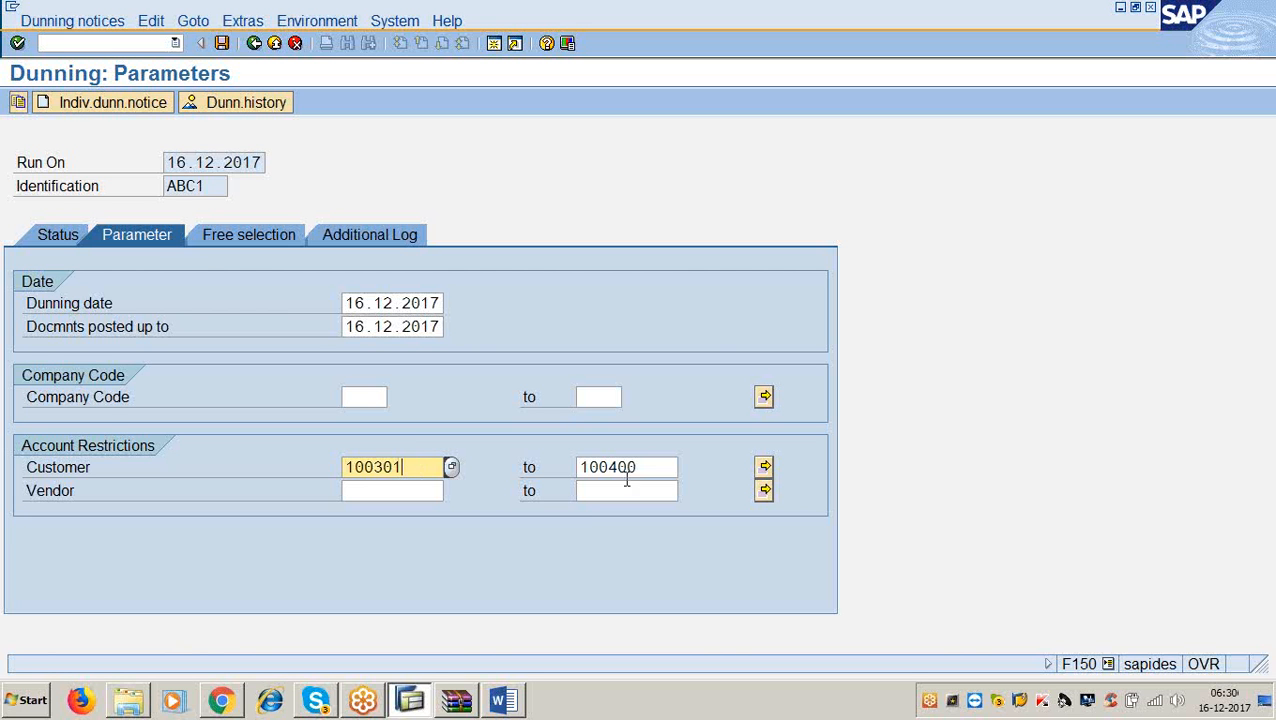
# Clear the 100400 upper customer limit so the run covers only customer 100301.
pyautogui.click(666, 467)
pyautogui.press('BackSpace')
pyautogui.press('BackSpace')
pyautogui.press('BackSpace')
pyautogui.press('BackSpace')
pyautogui.press('BackSpace')
pyautogui.press('BackSpace')
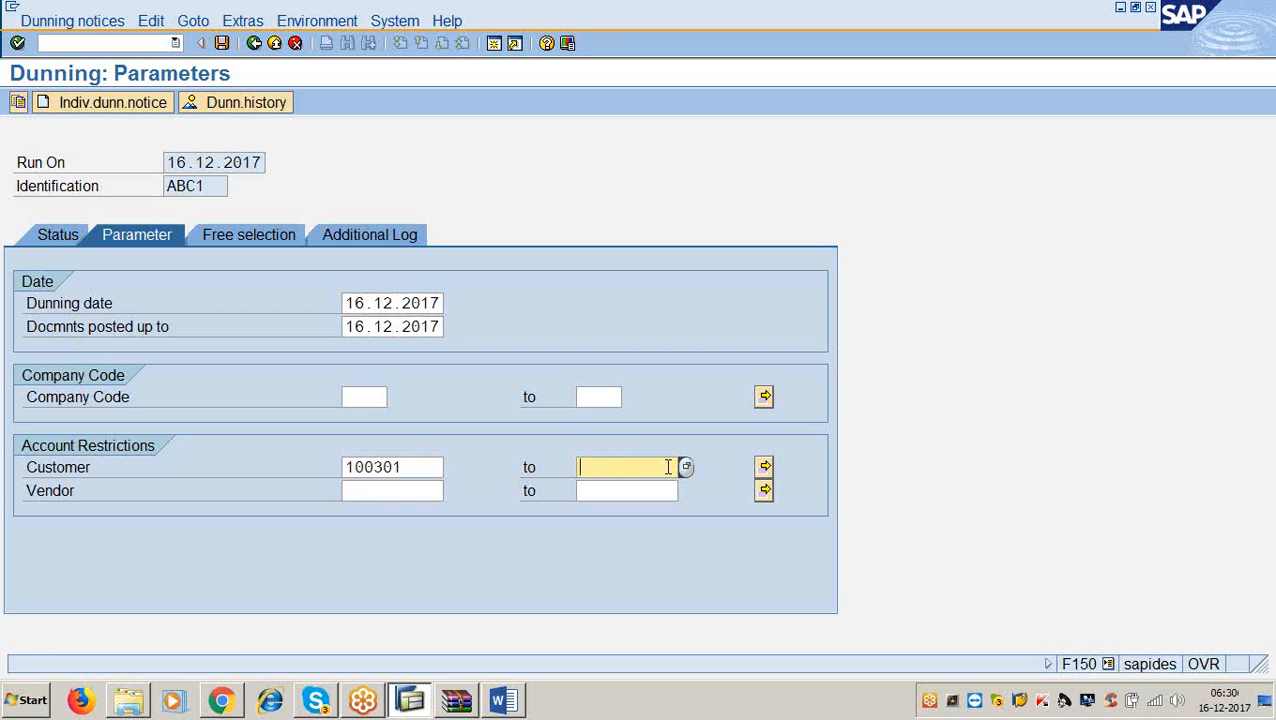
pyautogui.click(492, 47)
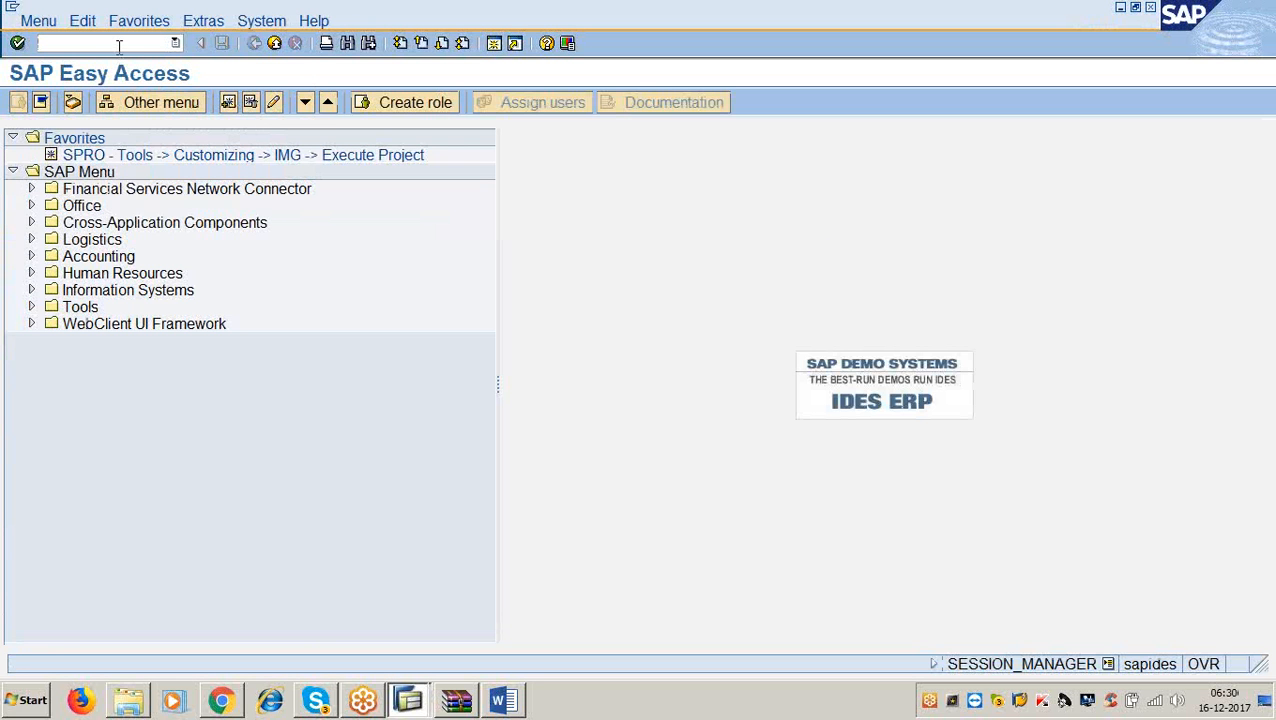
# Run FBL5N for customer 100301 in company code 3366 to list its single 15.000,00 USD open invoice.
pyautogui.click(119, 43)
pyautogui.write('/nfbl5h')
pyautogui.press('Return')
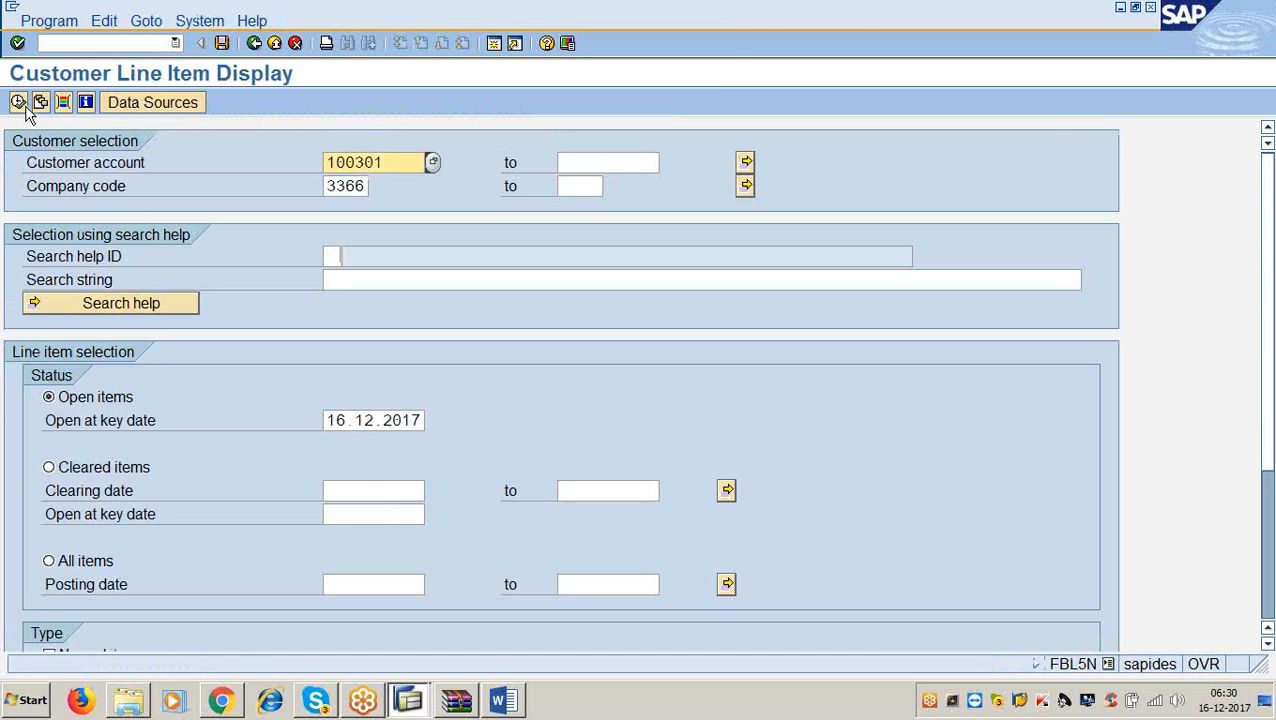
pyautogui.click(22, 105)
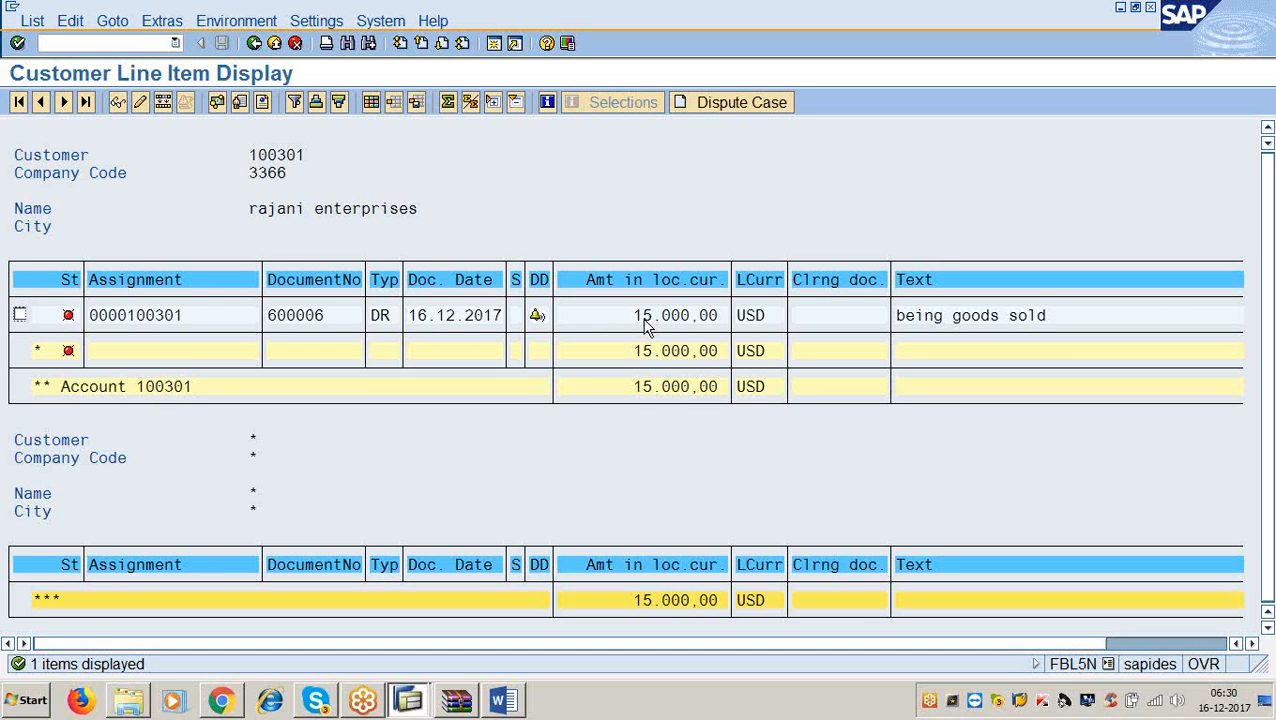
# Review invoice 600006: amount 15.000,00 USD, payment terms 0001, baseline date 16.12.2017.
pyautogui.doubleClick(338, 320)
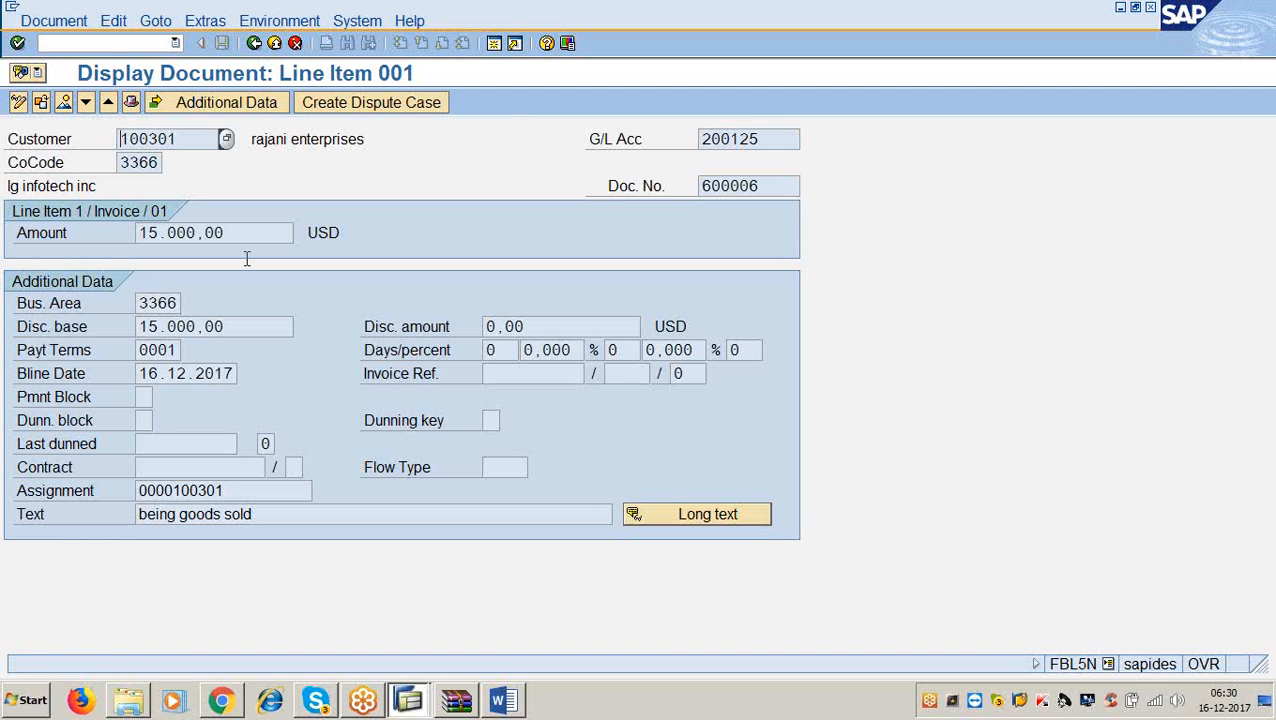
pyautogui.moveTo(244, 232); pyautogui.dragTo(93, 220)
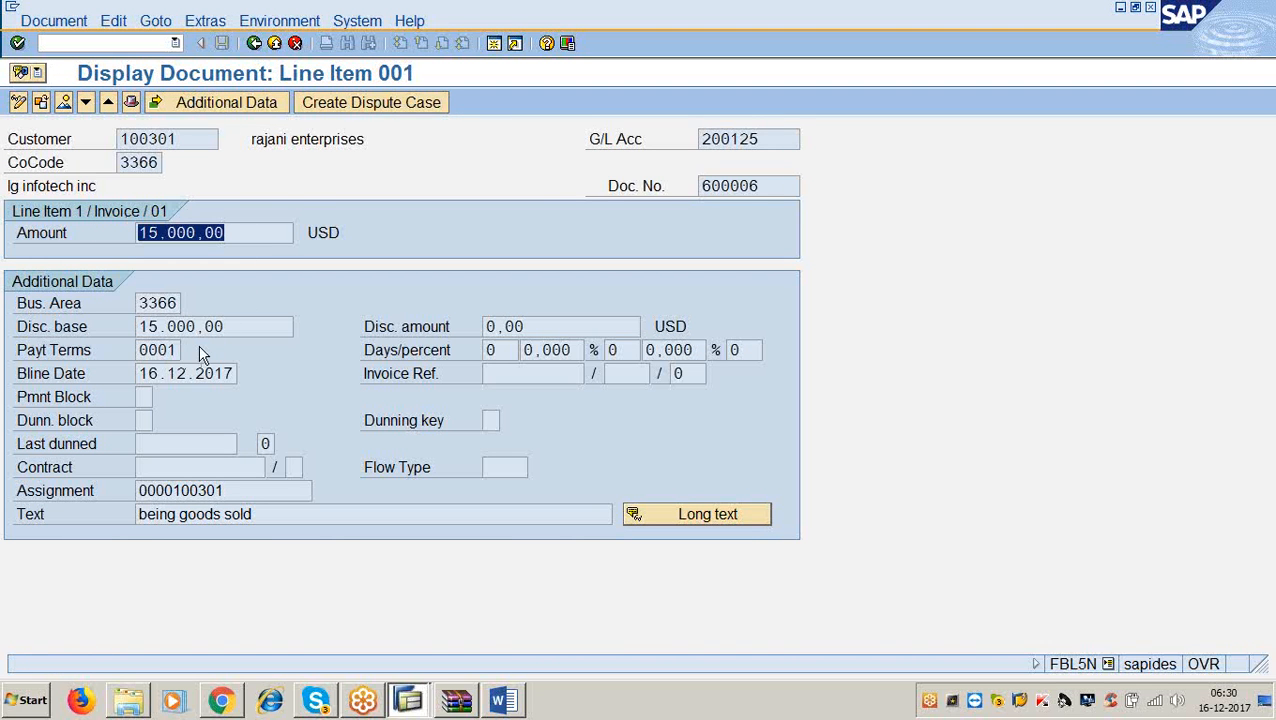
pyautogui.moveTo(183, 350); pyautogui.dragTo(137, 350)
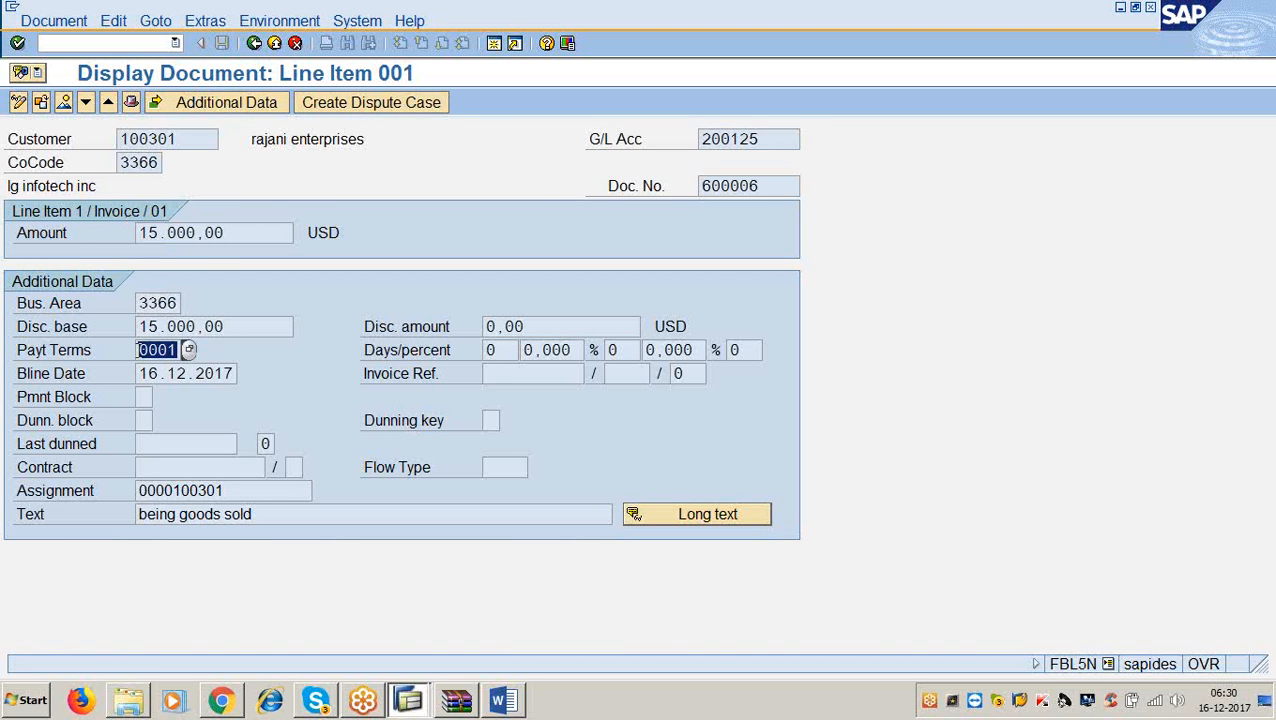
pyautogui.click(237, 373)
pyautogui.moveTo(237, 373); pyautogui.dragTo(136, 373)
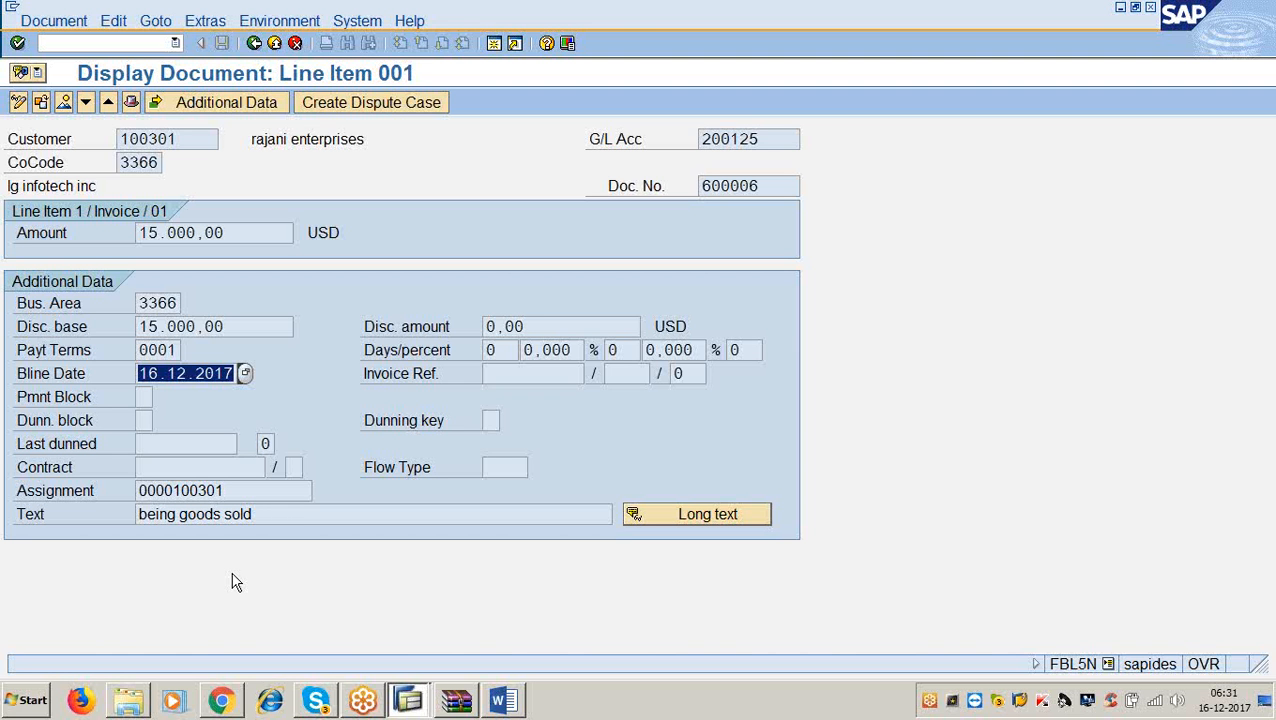
pyautogui.click(494, 43)
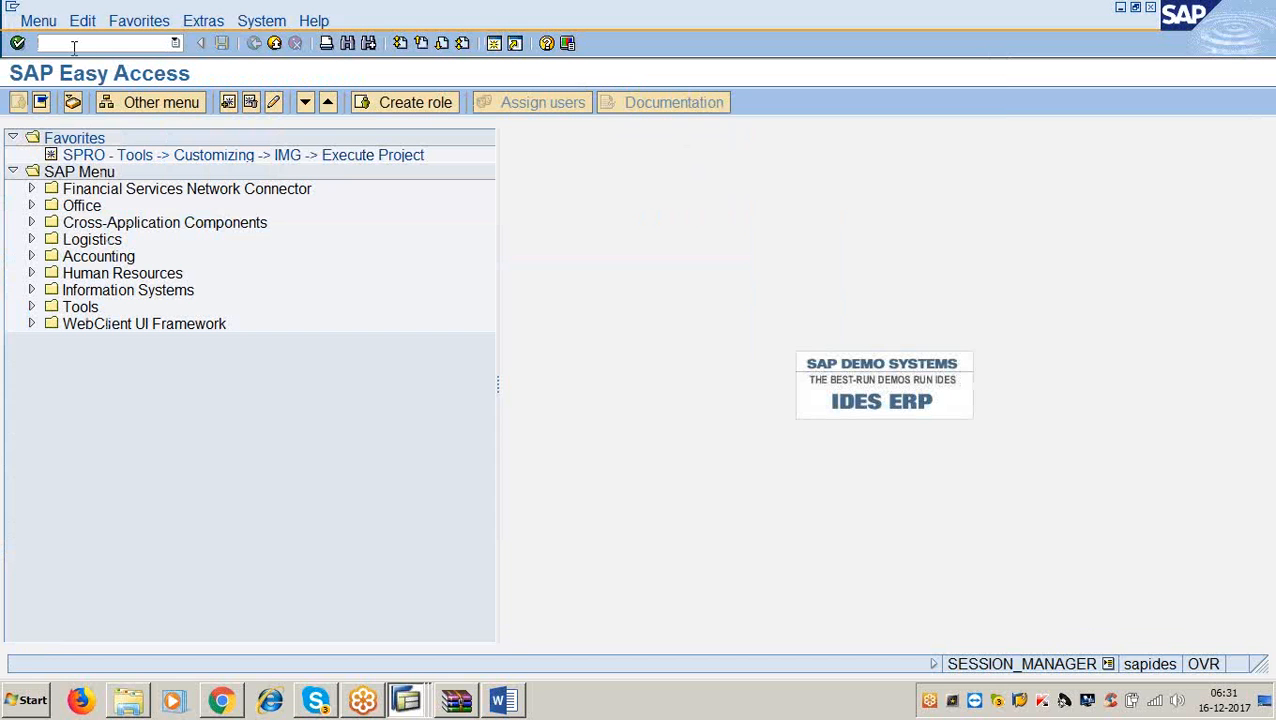
# Check in XD02 that customer 100301 uses dunning procedure 3366 in company code 3366.
pyautogui.click(74, 43)
pyautogui.write('/nxd02')
pyautogui.press('Return')
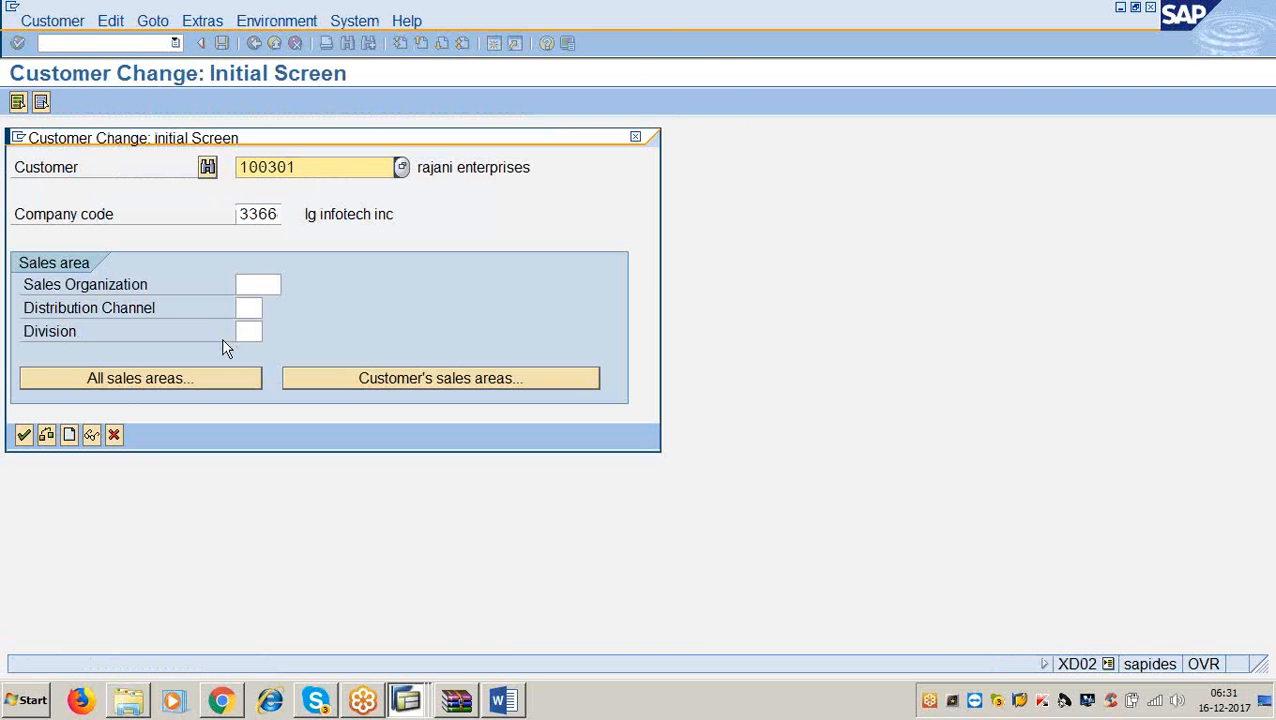
pyautogui.click(24, 435)
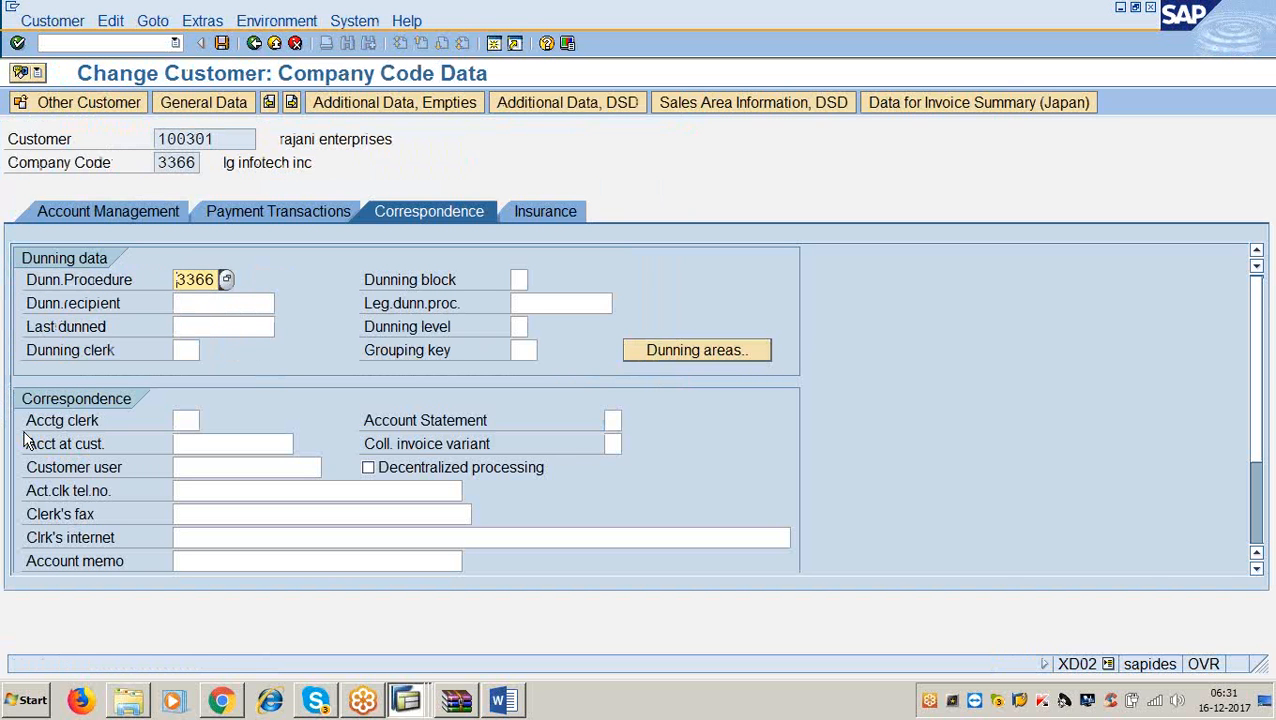
pyautogui.click(216, 280)
pyautogui.moveTo(216, 280); pyautogui.dragTo(150, 287)
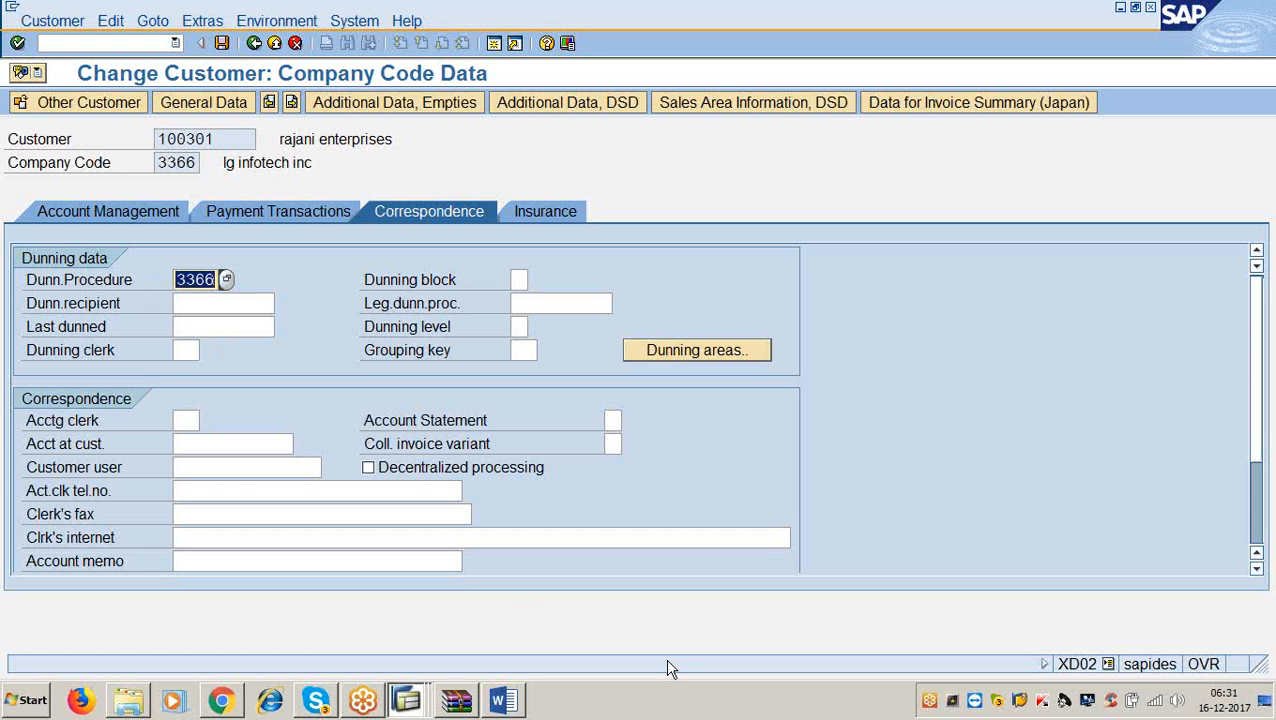
pyautogui.click(497, 42)
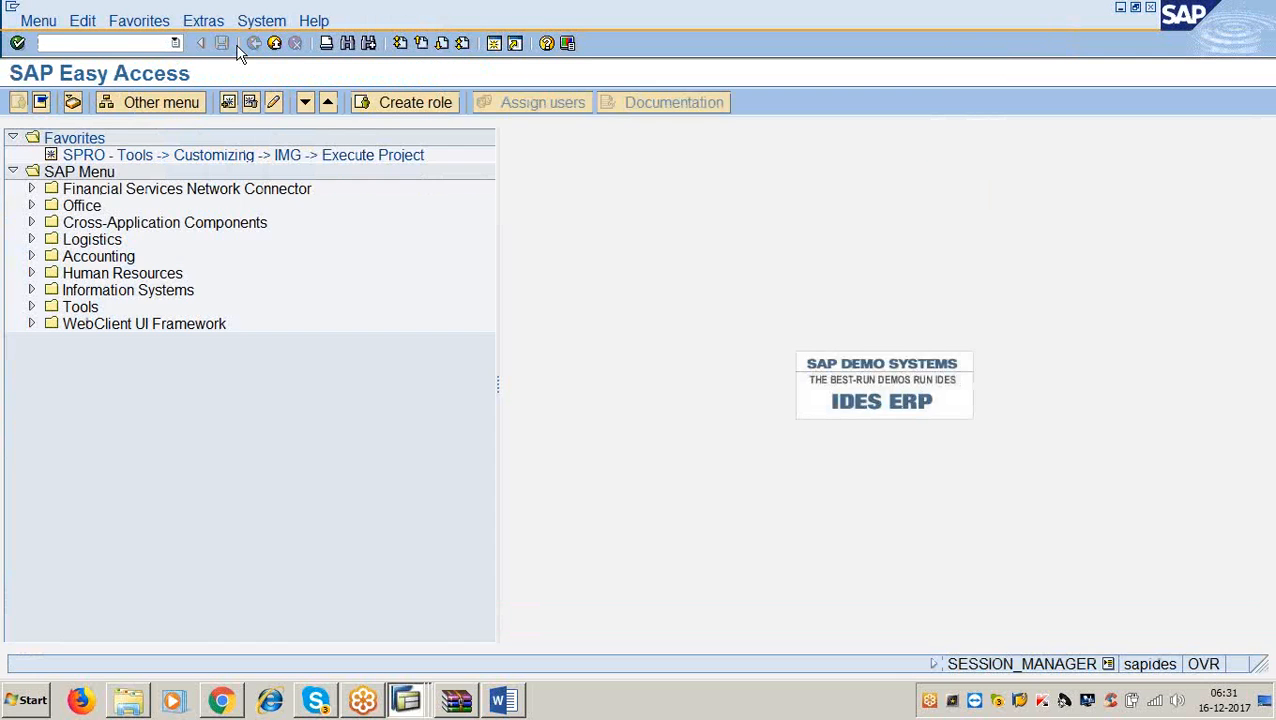
# Review dunning procedure 3366 in FBMP: 7-day interval, 4 levels, 2 line item grace days.
pyautogui.click(129, 44)
pyautogui.write('/nfbmp')
pyautogui.press('Return')
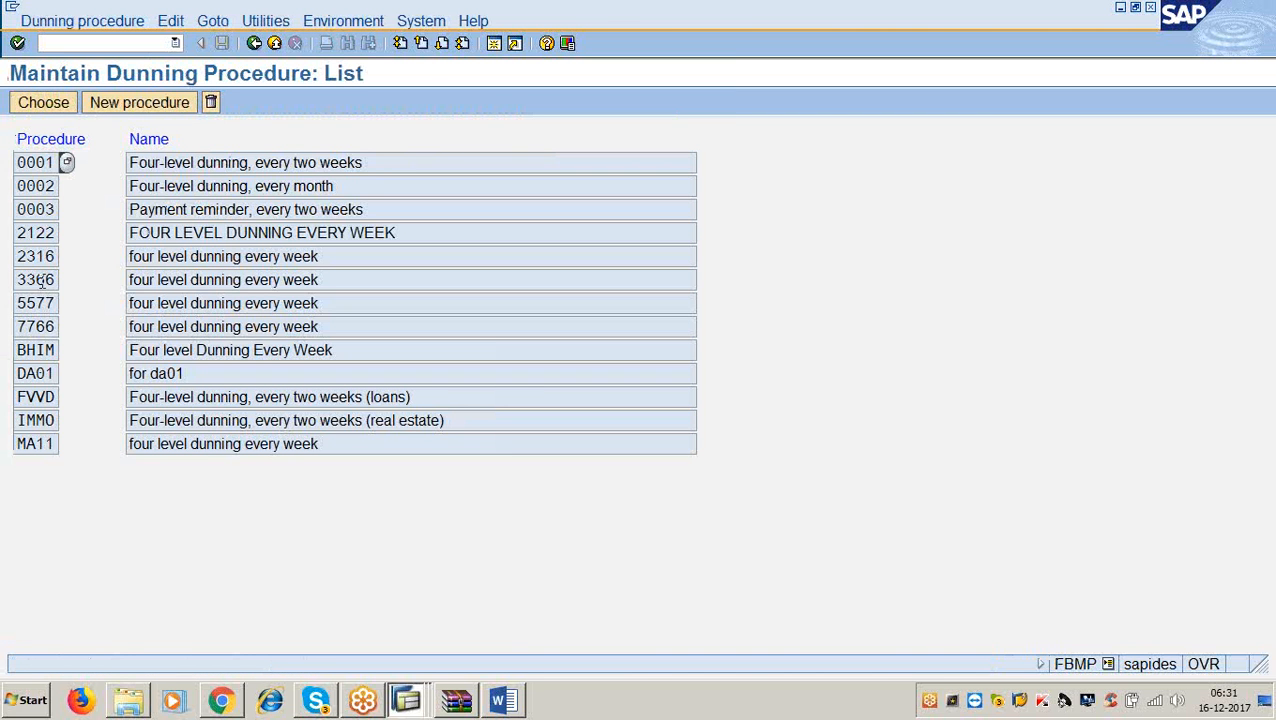
pyautogui.doubleClick(40, 281)
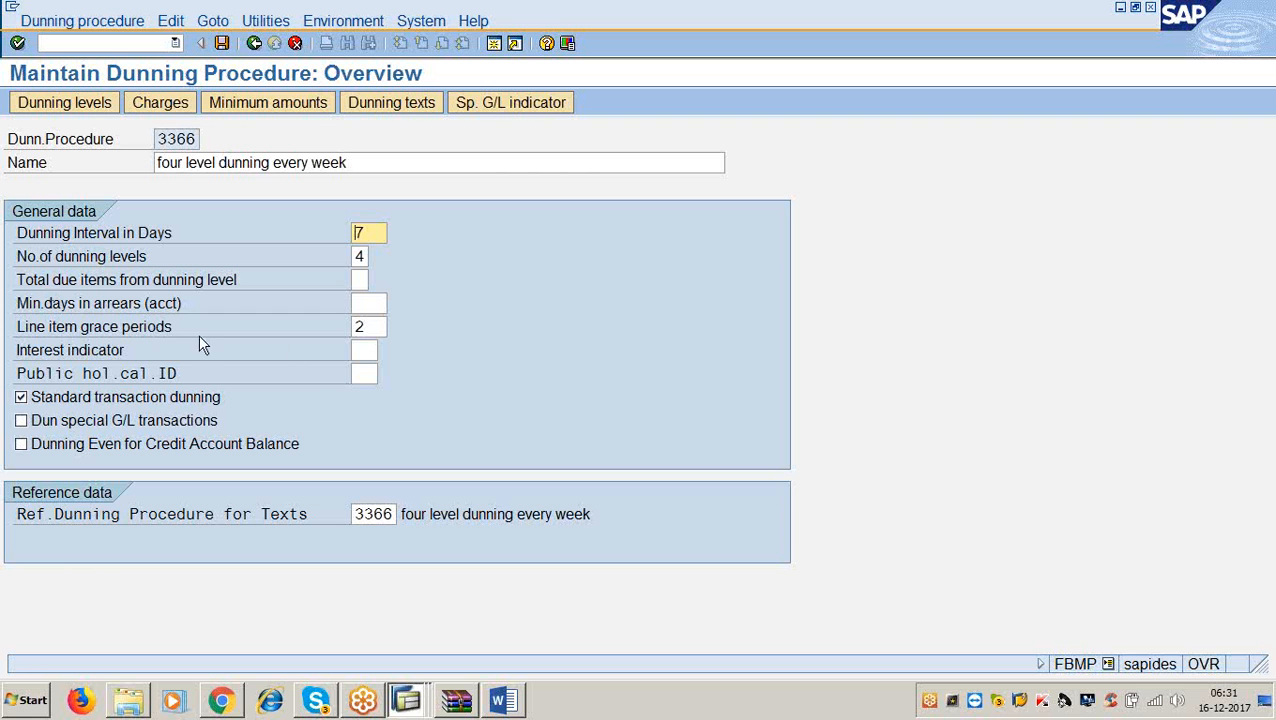
pyautogui.click(375, 326)
pyautogui.moveTo(375, 326); pyautogui.dragTo(333, 324)
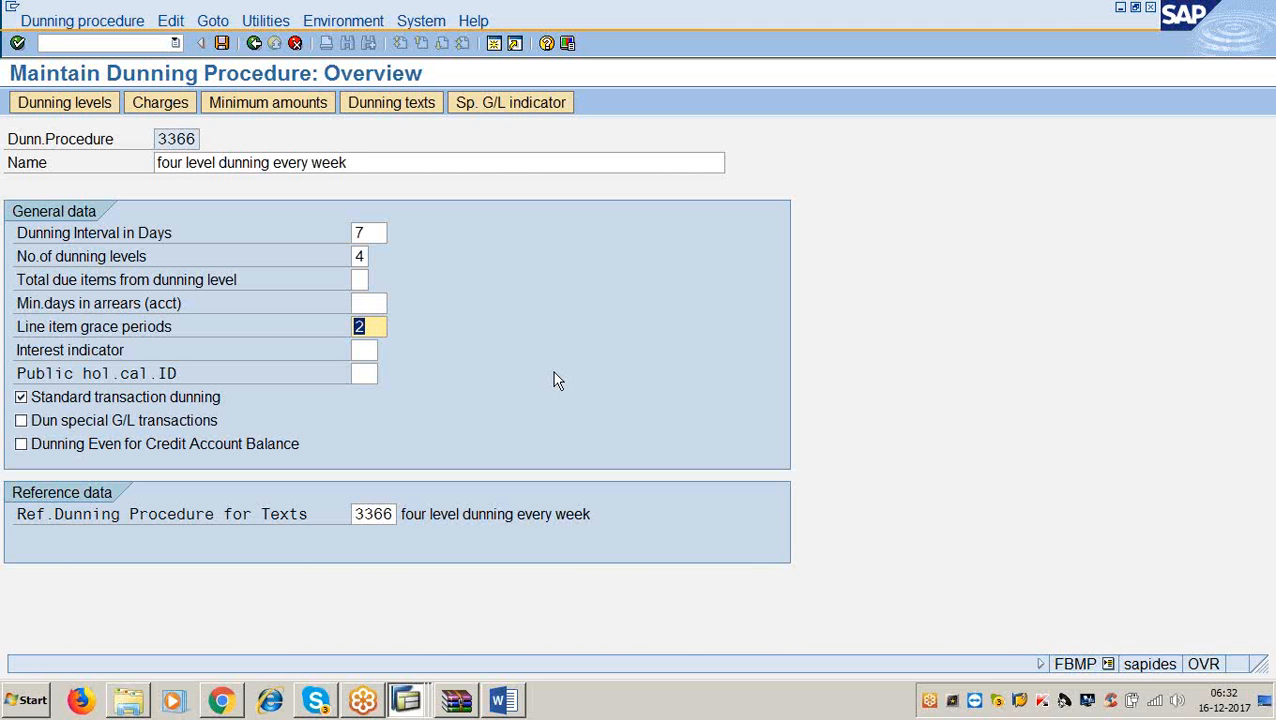
pyautogui.click(379, 327)
pyautogui.doubleClick(379, 327)
pyautogui.click(381, 328)
pyautogui.moveTo(381, 328); pyautogui.dragTo(348, 328)
pyautogui.click(406, 700)
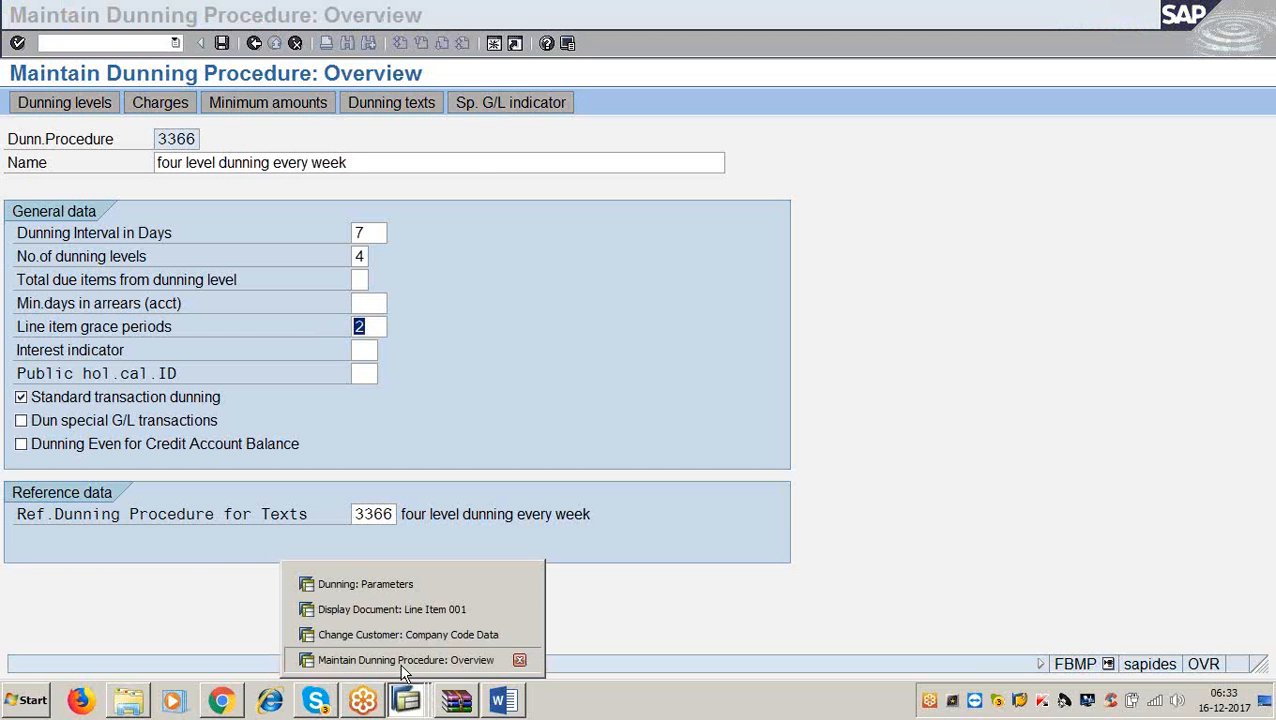
# Switch back to run ABC1's Dunning: Parameters window and select the dunning date field.
pyautogui.click(404, 662)
pyautogui.click(416, 702)
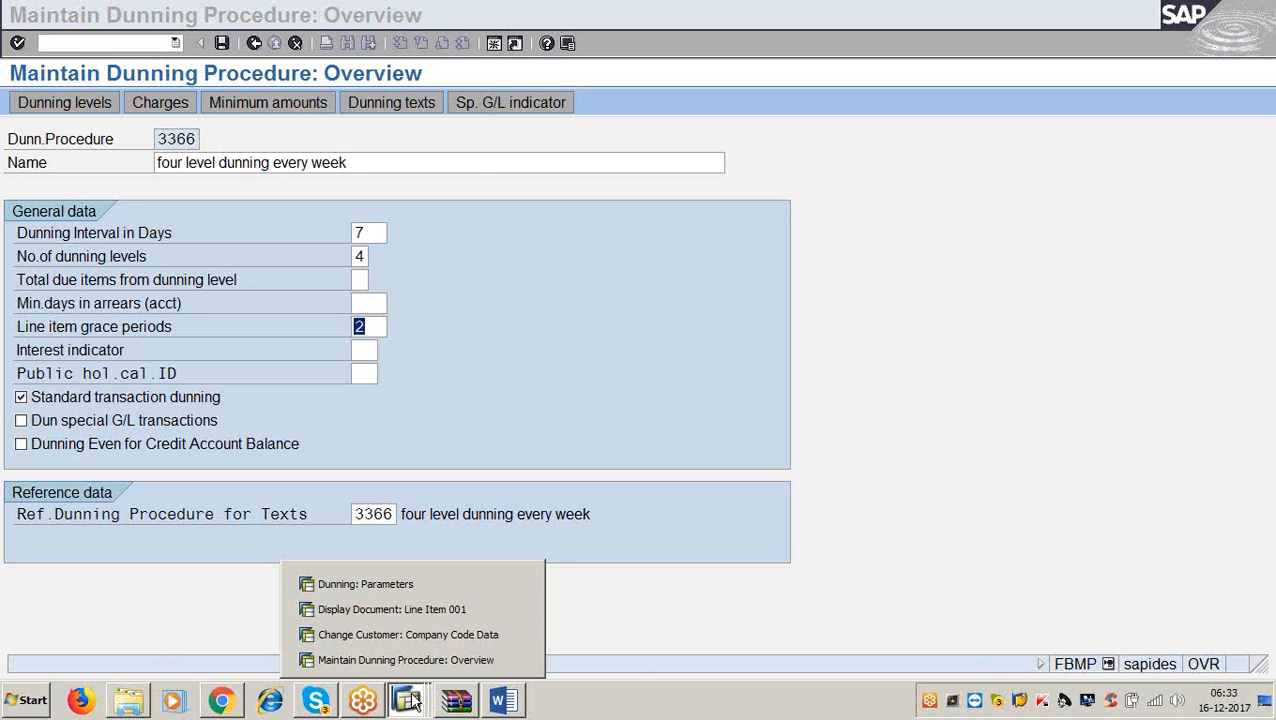
pyautogui.click(365, 584)
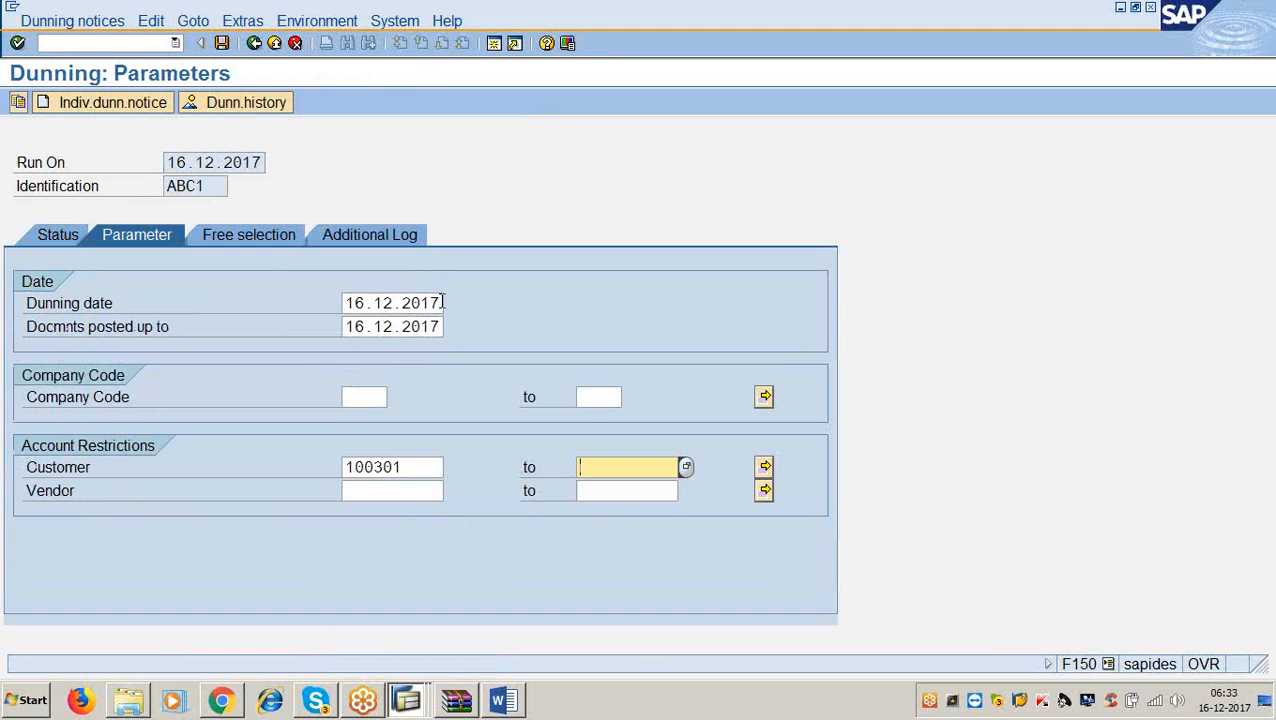
pyautogui.moveTo(437, 303); pyautogui.dragTo(308, 307)
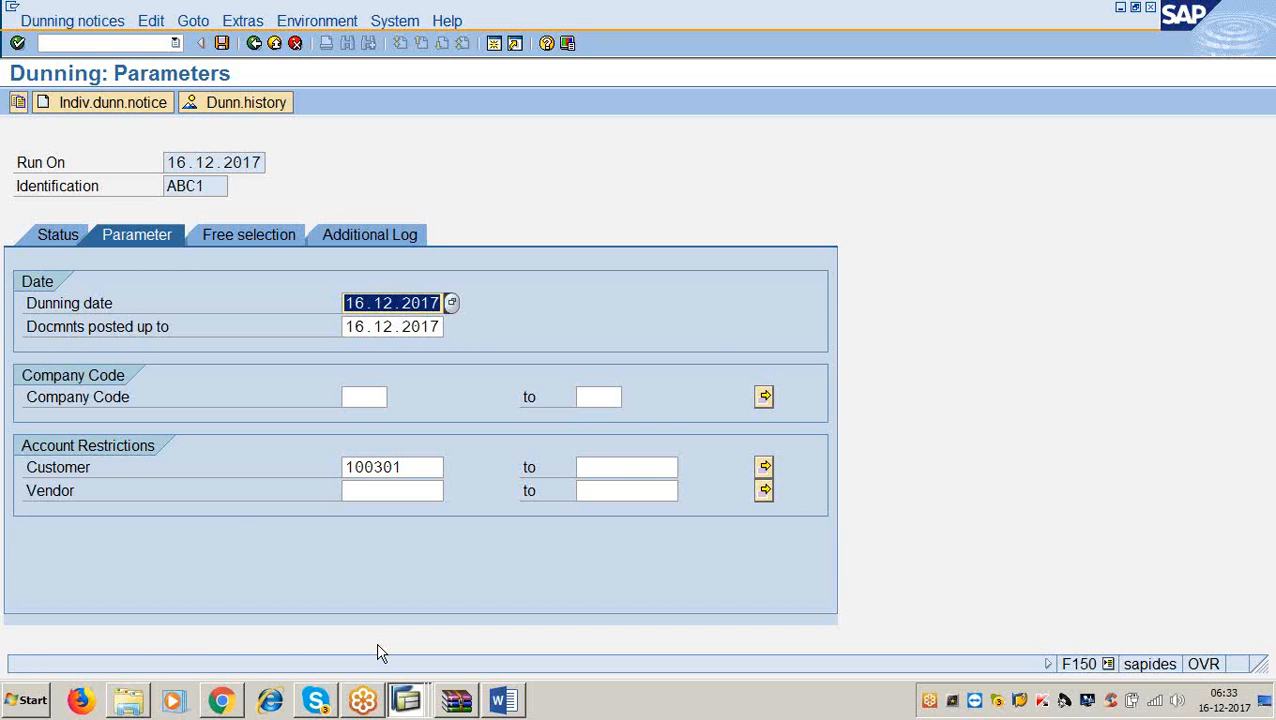
# Replace run ABC1's dunning date with 19.12.2017 and consult the Accounts Receivable notes in Word.
pyautogui.click(427, 302)
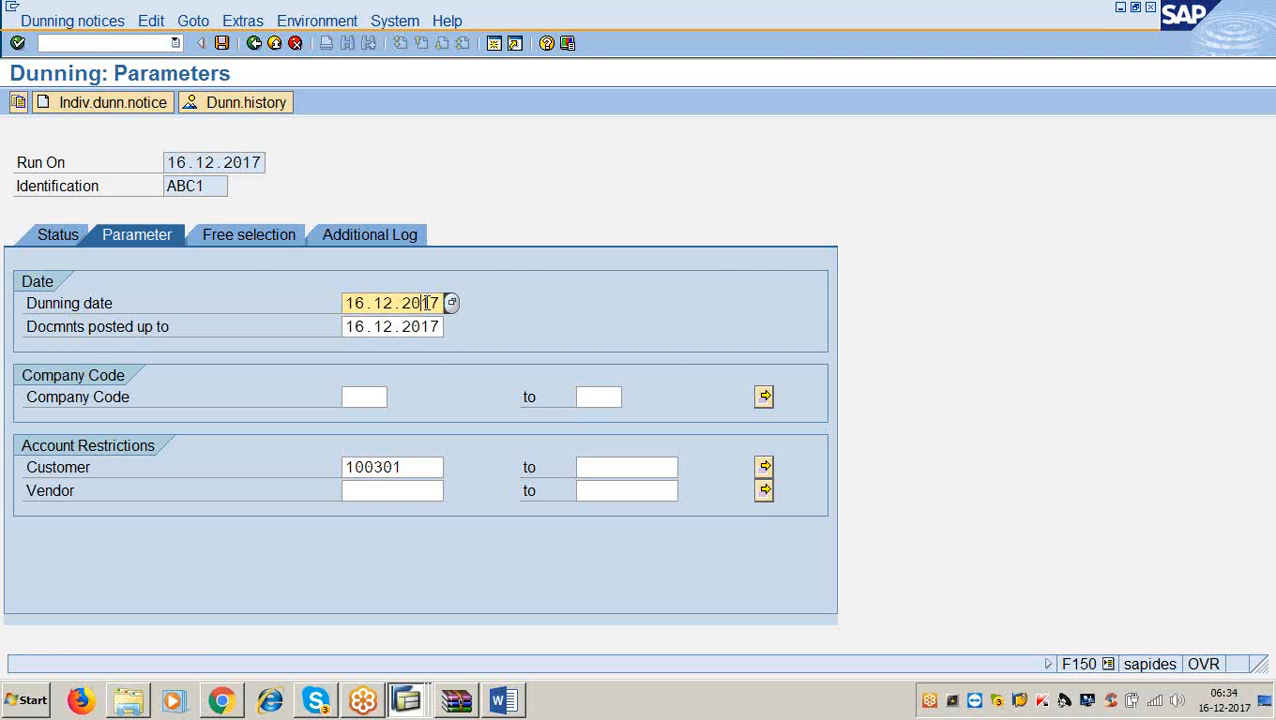
pyautogui.press('BackSpace')
pyautogui.press('BackSpace')
pyautogui.press('BackSpace')
pyautogui.press('BackSpace')
pyautogui.press('BackSpace')
pyautogui.press('BackSpace')
pyautogui.press('BackSpace')
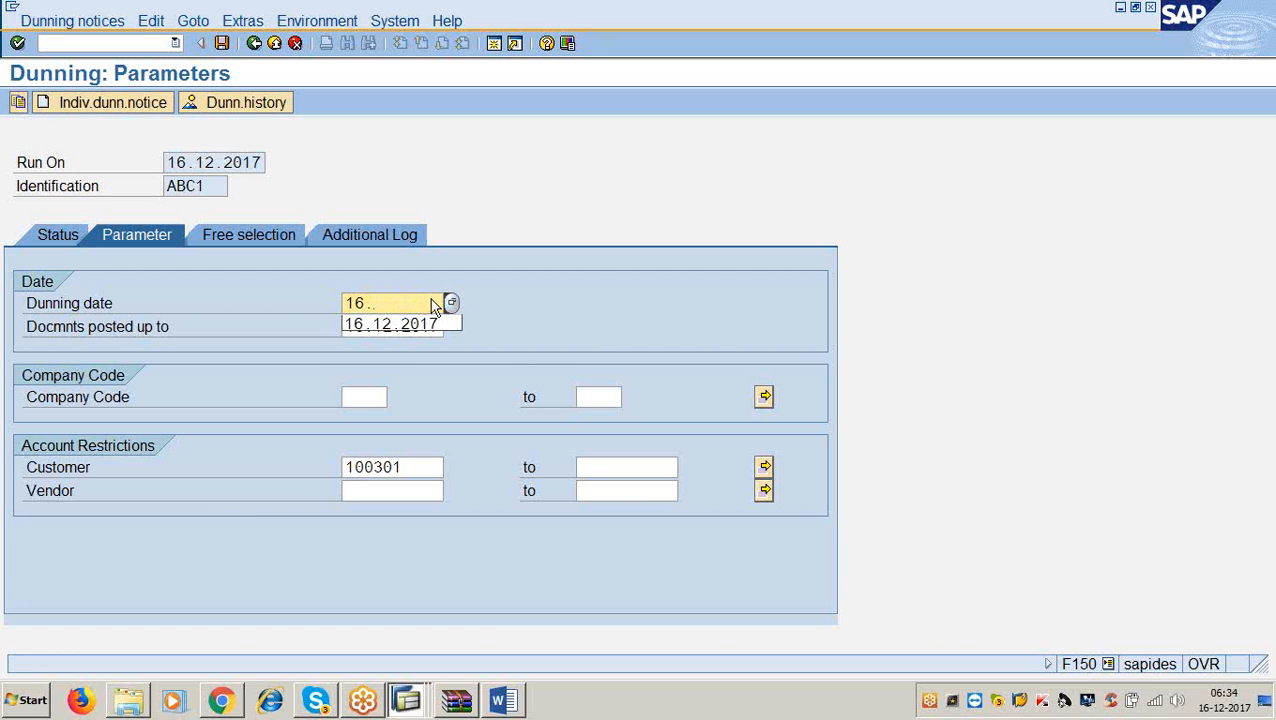
pyautogui.press('BackSpace')
pyautogui.press('BackSpace')
pyautogui.press('BackSpace')
pyautogui.write('19.12.2017')
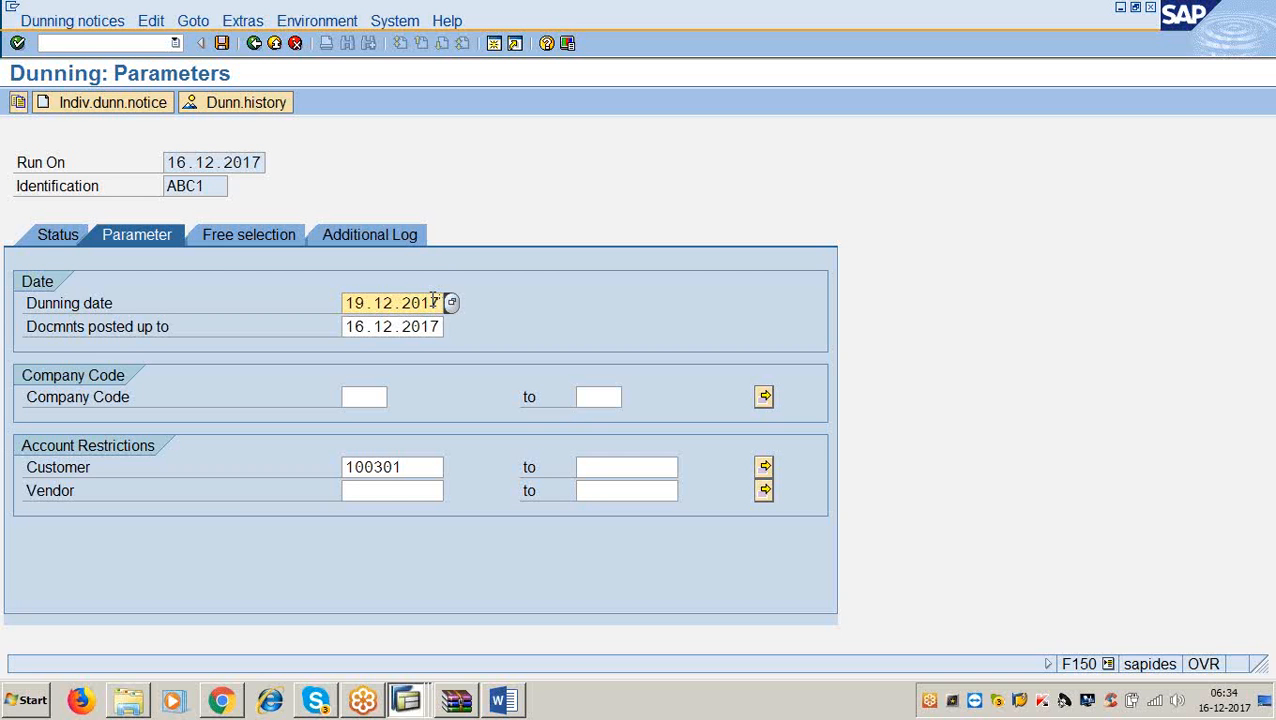
pyautogui.click(502, 699)
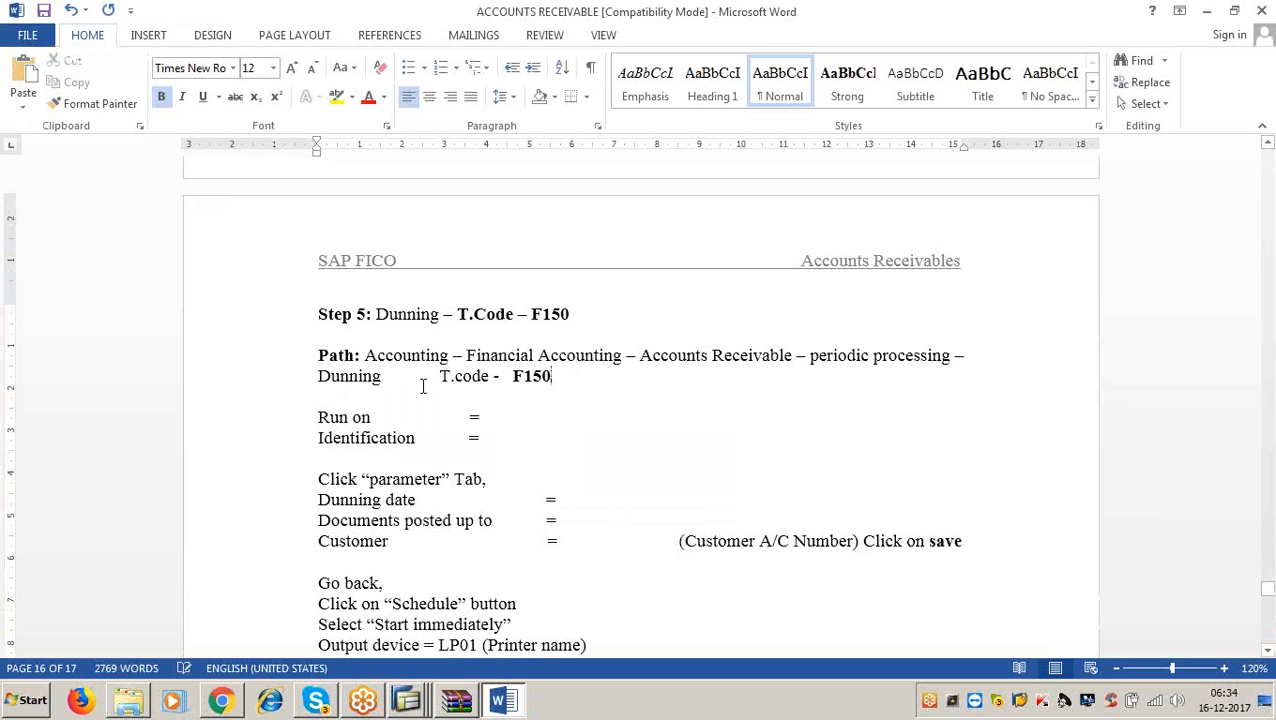
# Minimize Word and close the document, change customer and dunning procedure windows.
pyautogui.click(1208, 11)
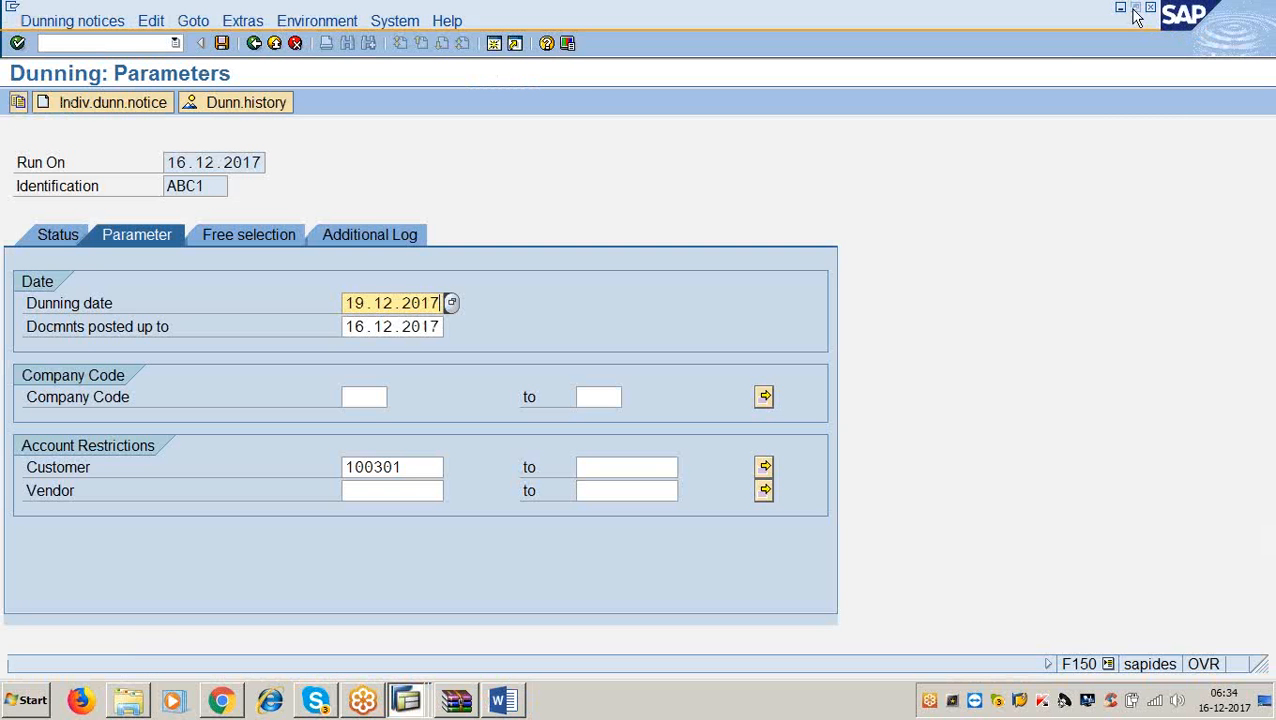
pyautogui.click(408, 703)
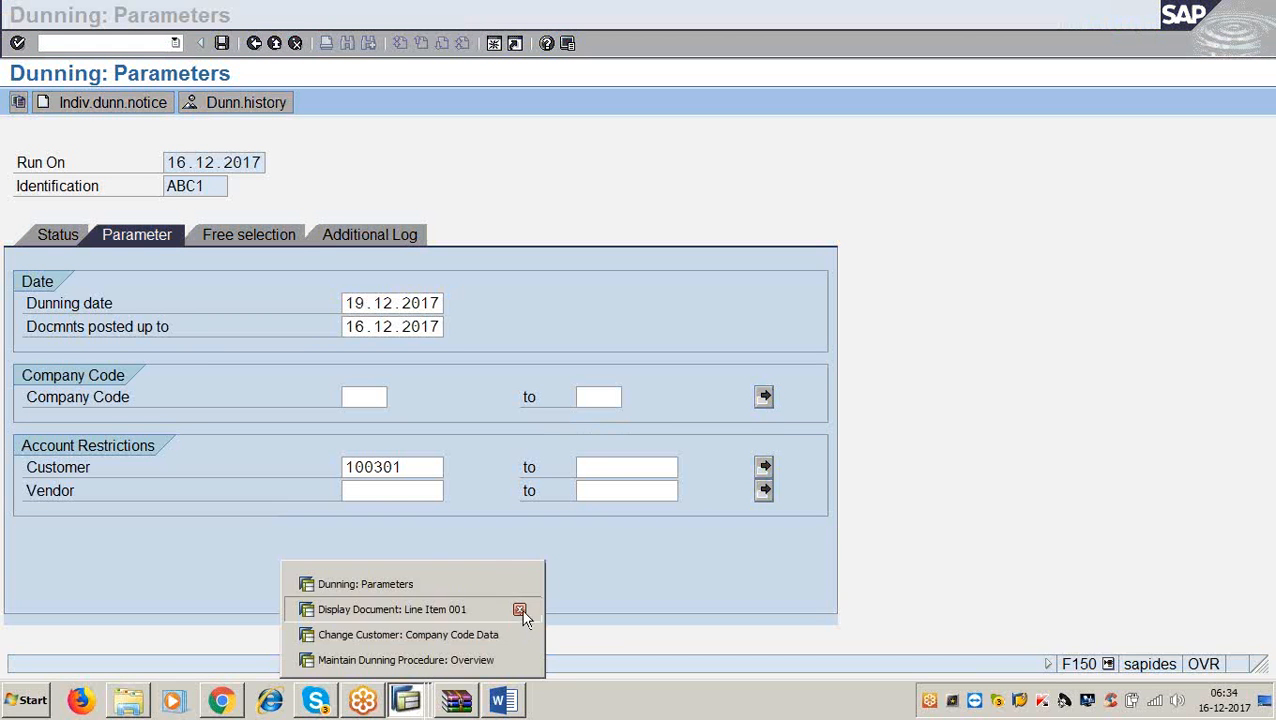
pyautogui.click(520, 610)
pyautogui.click(520, 636)
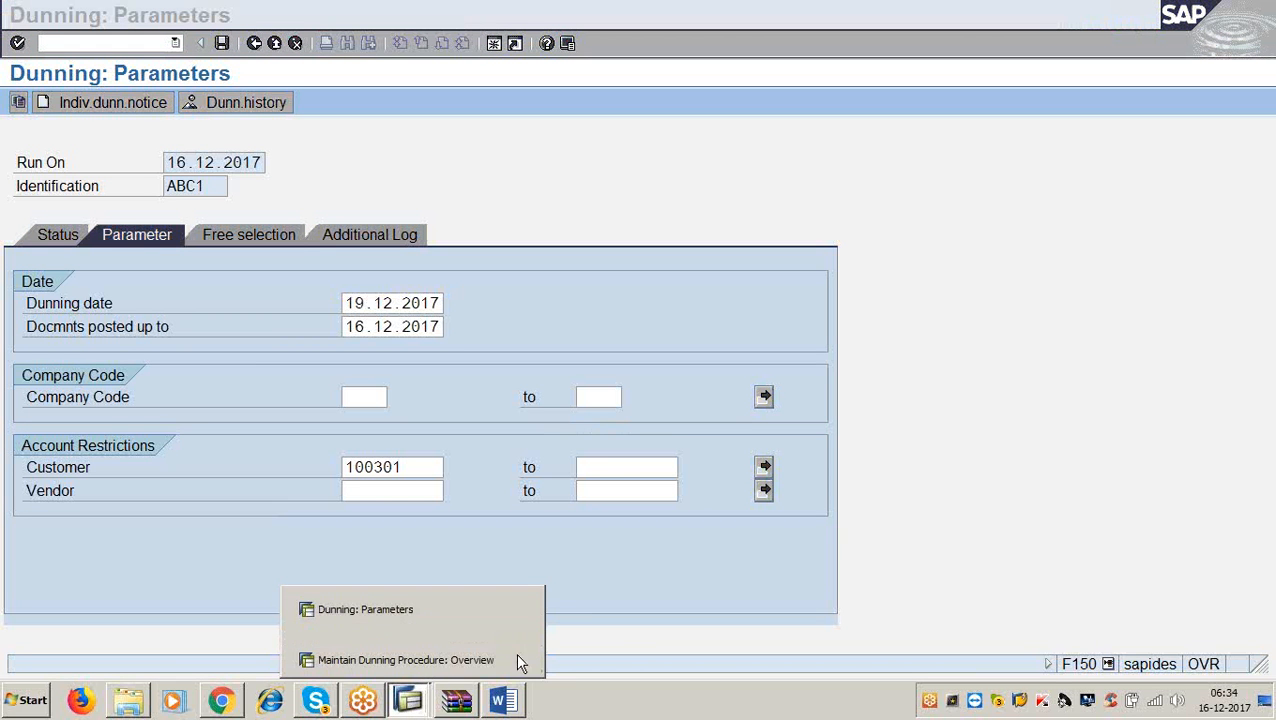
pyautogui.click(520, 660)
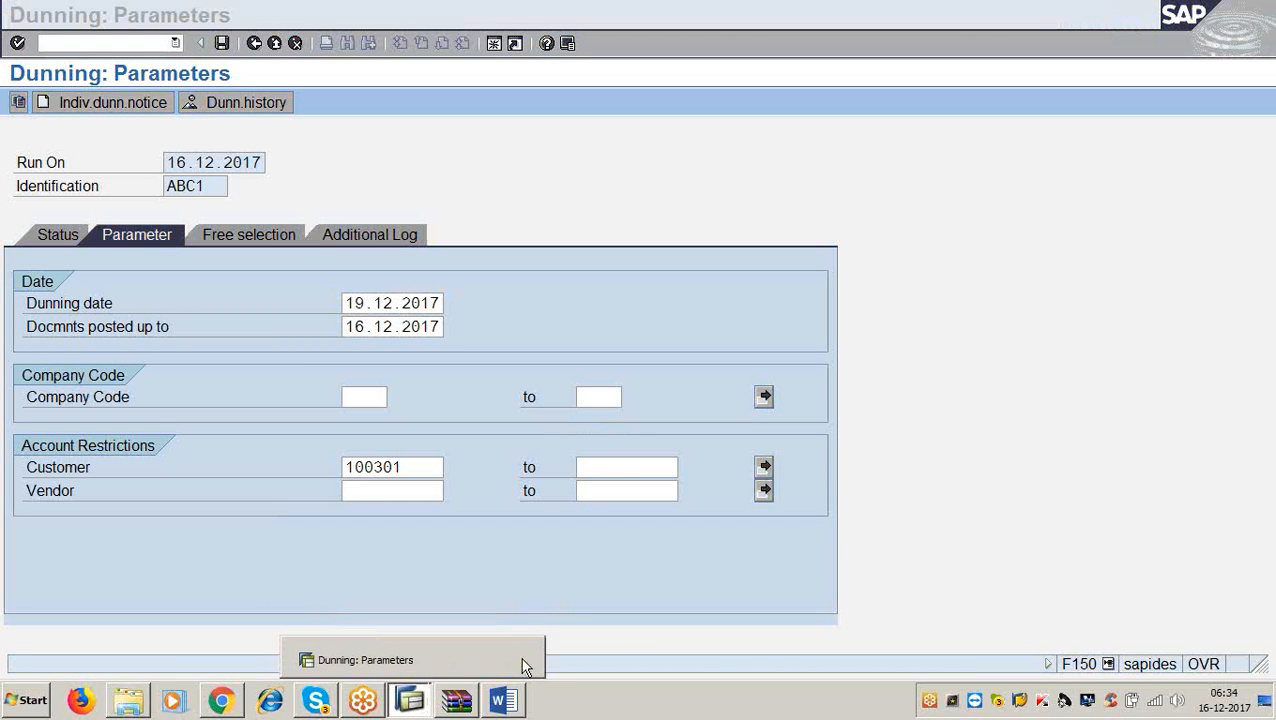
pyautogui.click(497, 578)
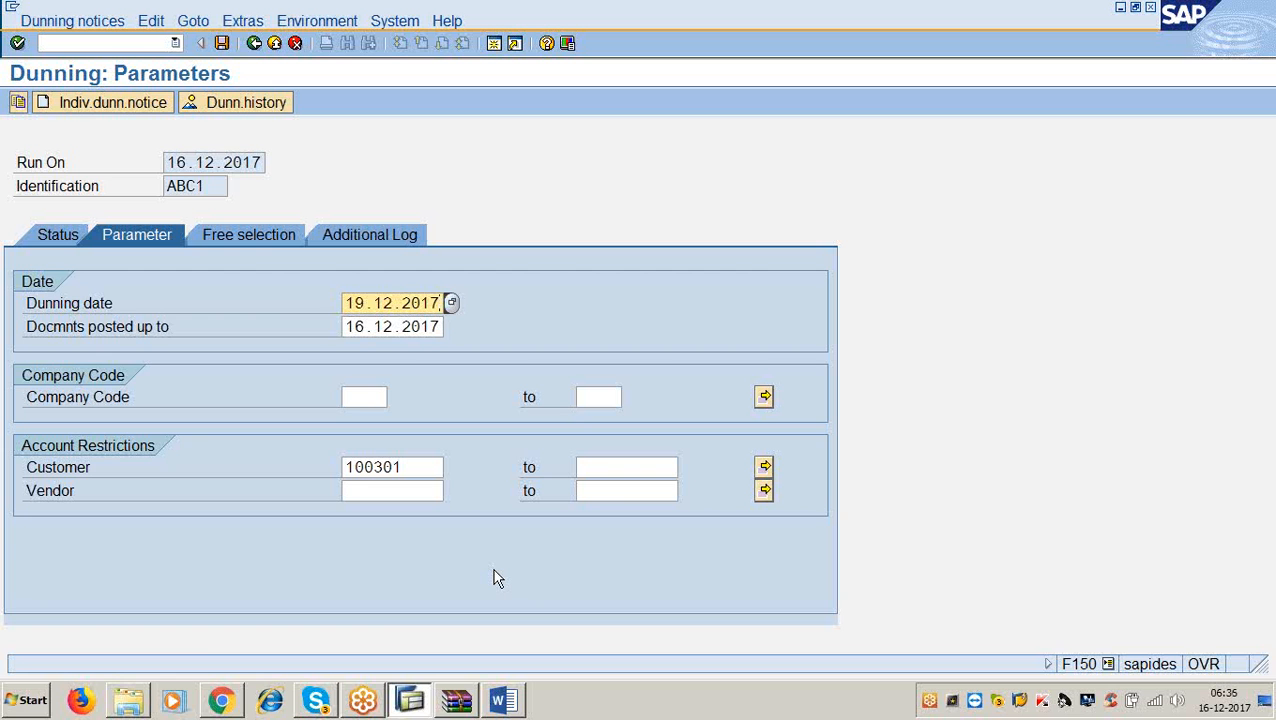
# Change run ABC1's dunning date to 18.12.2017, checking the Accounts Receivable notes.
pyautogui.press('BackSpace')
pyautogui.press('BackSpace')
pyautogui.press('BackSpace')
pyautogui.press('BackSpace')
pyautogui.press('BackSpace')
pyautogui.press('BackSpace')
pyautogui.press('BackSpace')
pyautogui.press('BackSpace')
pyautogui.press('BackSpace')
pyautogui.press('BackSpace')
pyautogui.write('1')
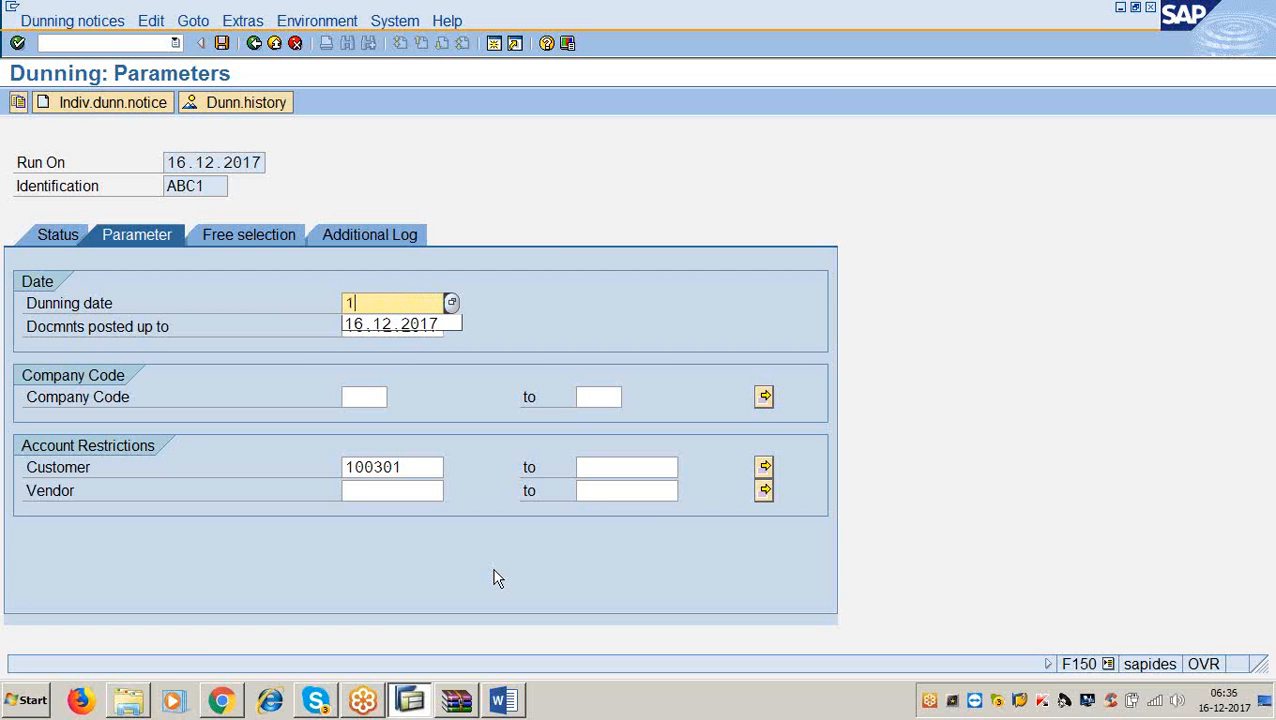
pyautogui.write('8.12.2017')
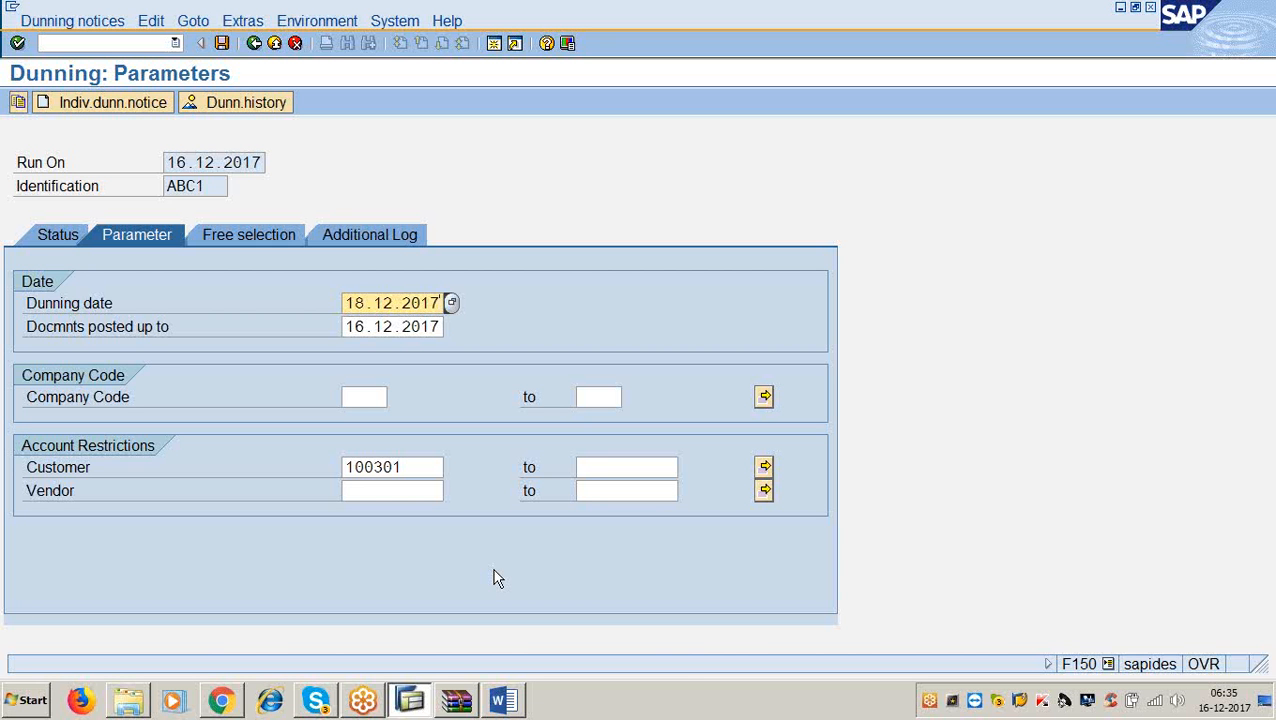
pyautogui.click(505, 702)
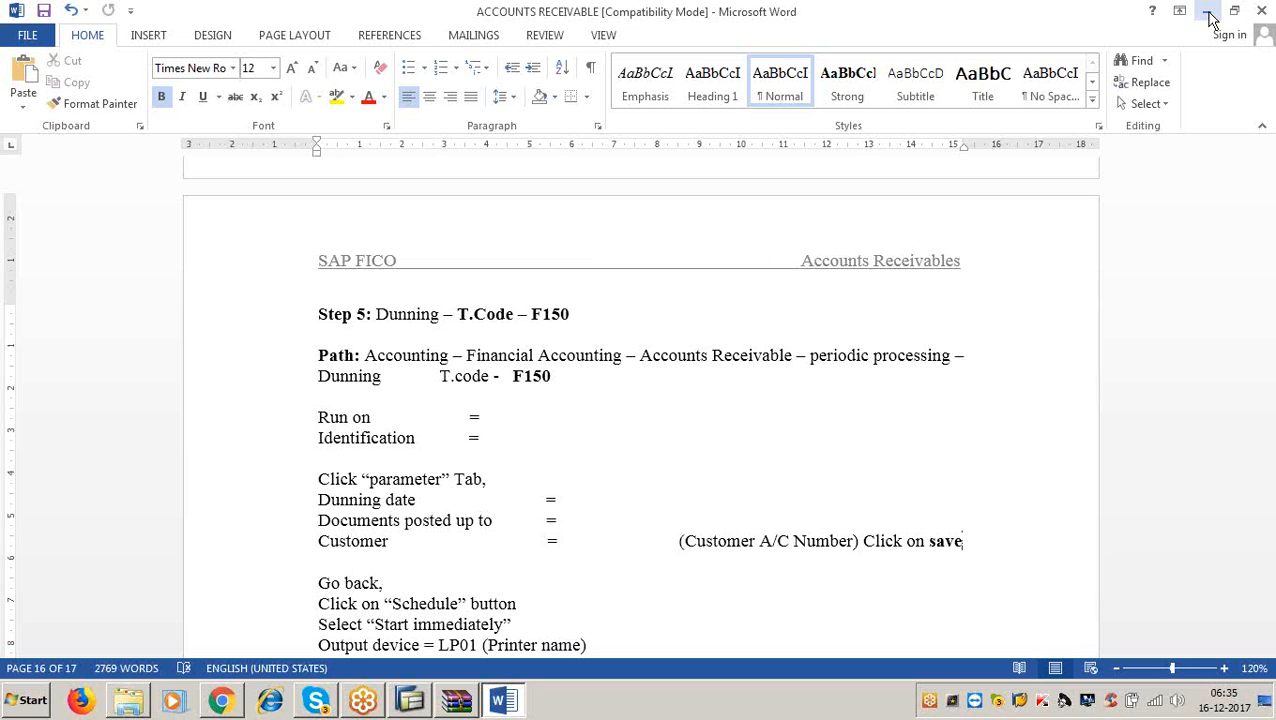
pyautogui.click(1210, 20)
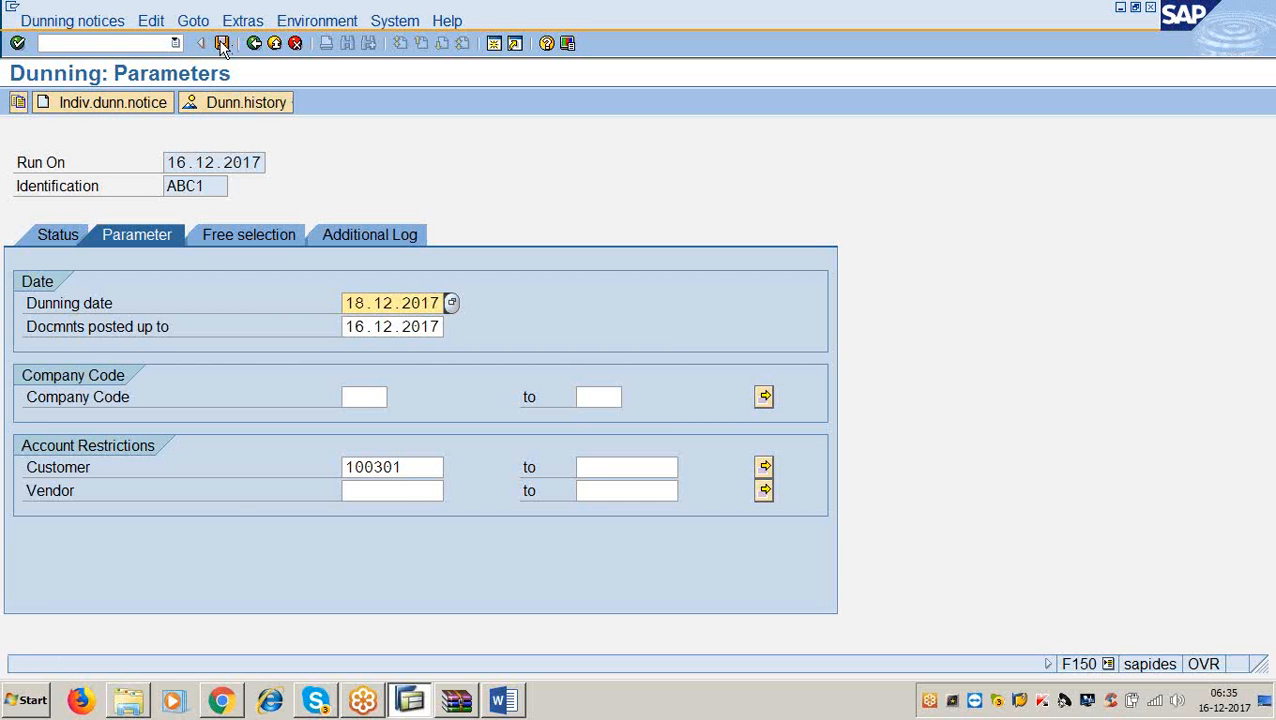
# Save run ABC1's parameters and return to its status, now 'Parameters were maintained'.
pyautogui.click(222, 43)
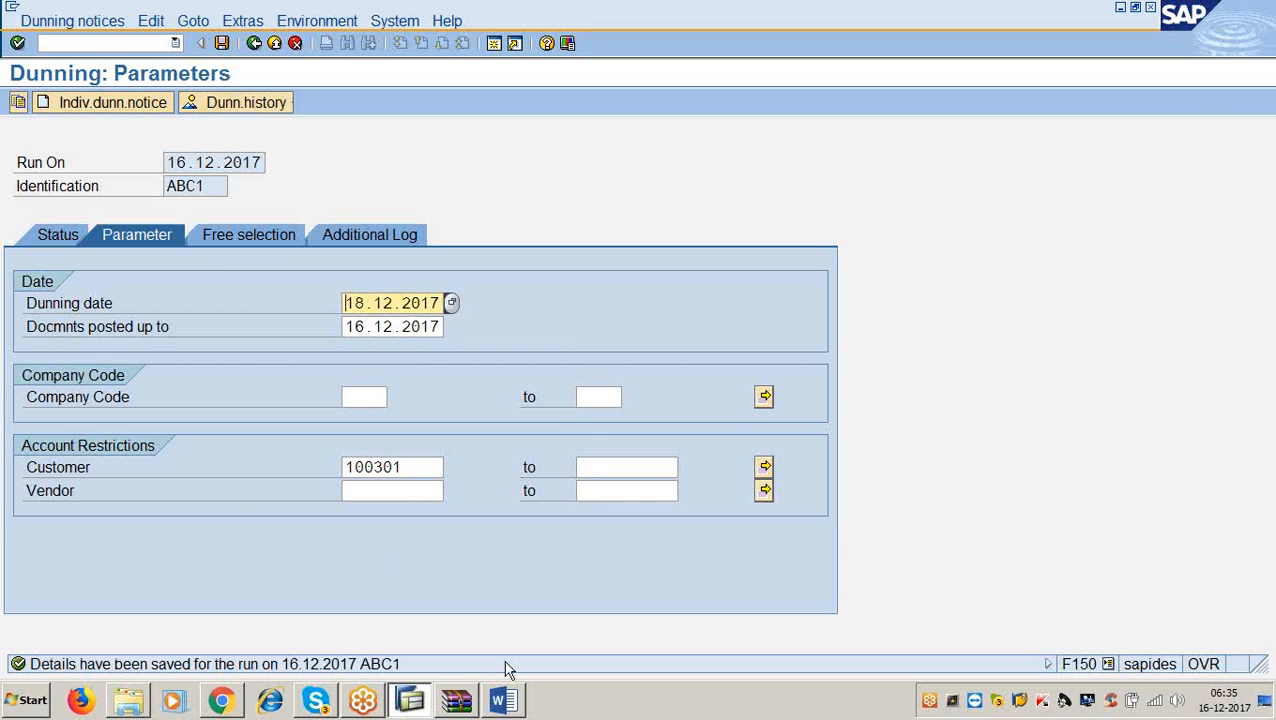
pyautogui.click(502, 700)
pyautogui.scroll(-2, 430, 480)
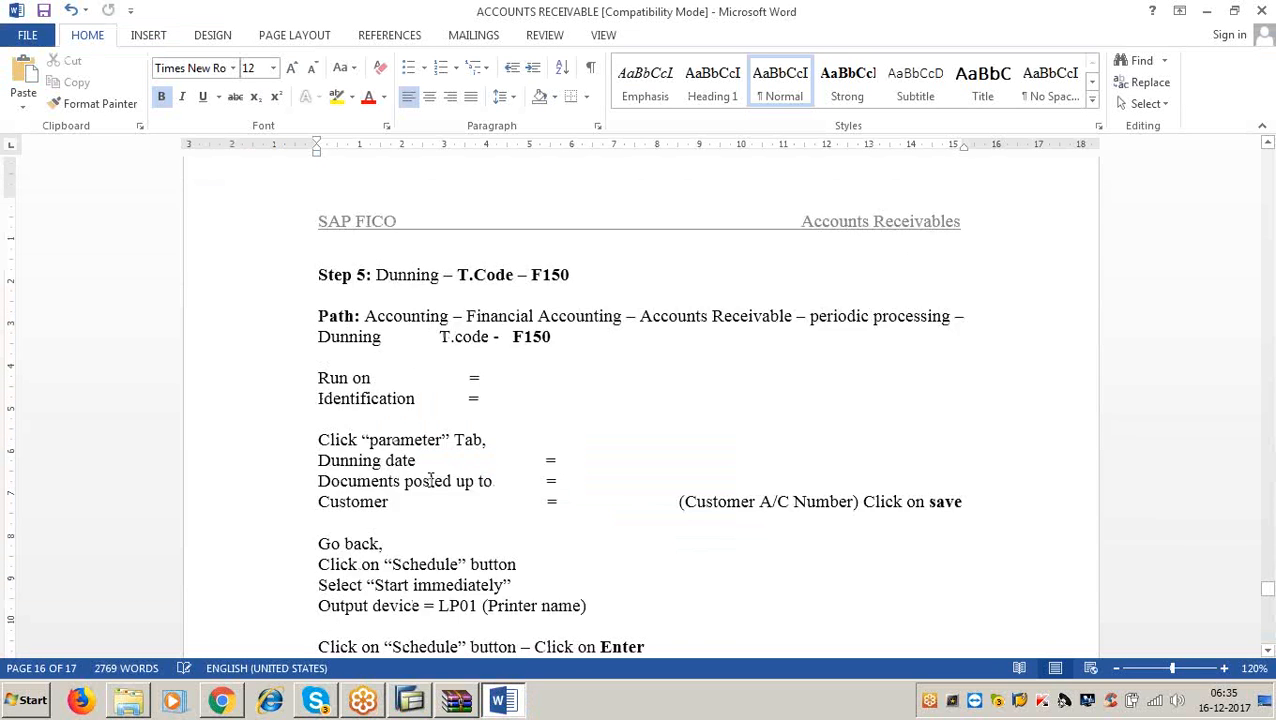
pyautogui.scroll(-5, 430, 480)
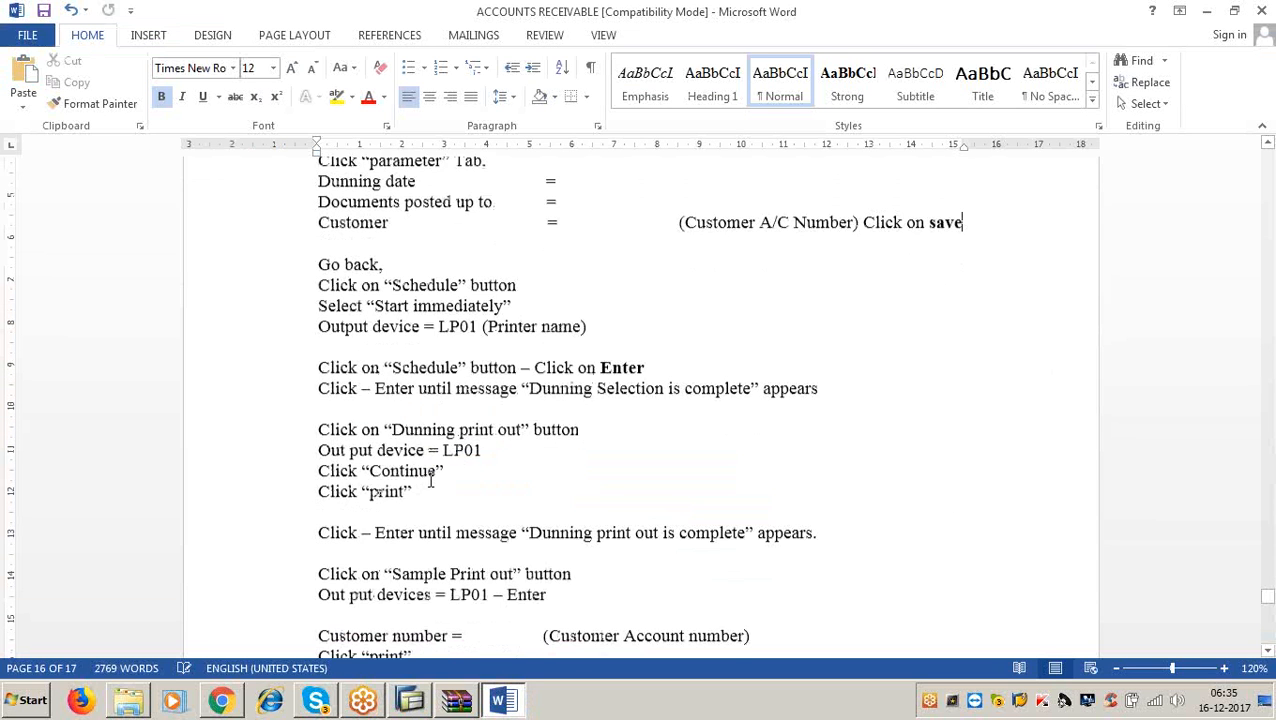
pyautogui.click(1207, 15)
pyautogui.click(254, 43)
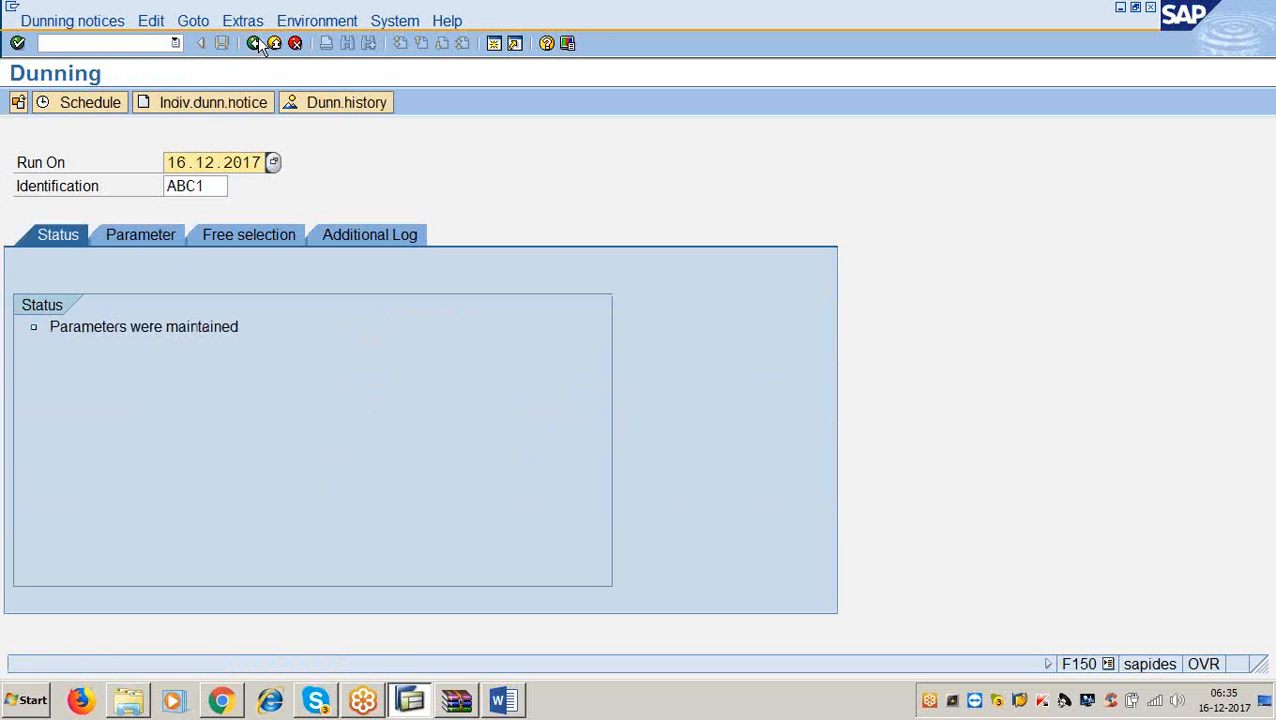
pyautogui.click(88, 103)
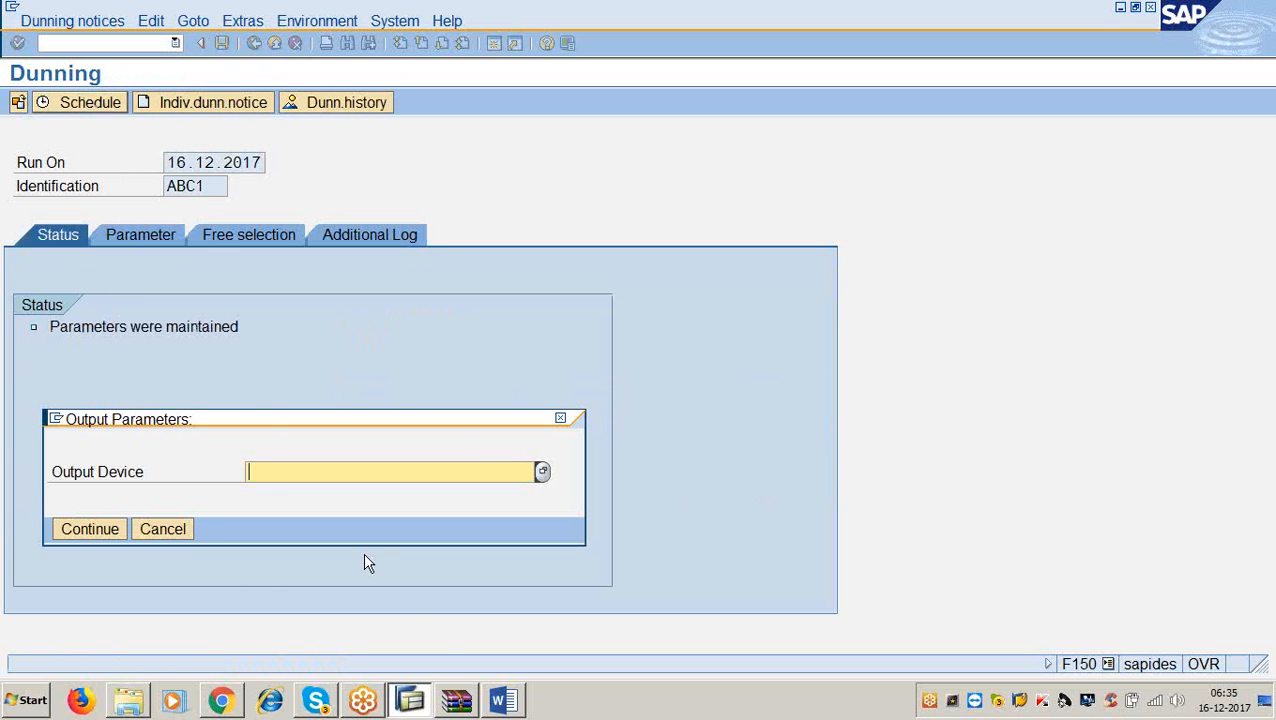
# Cut the 'Output device = LP01 (Printer name)' line and paste it below the Schedule step in the notes.
pyautogui.click(497, 701)
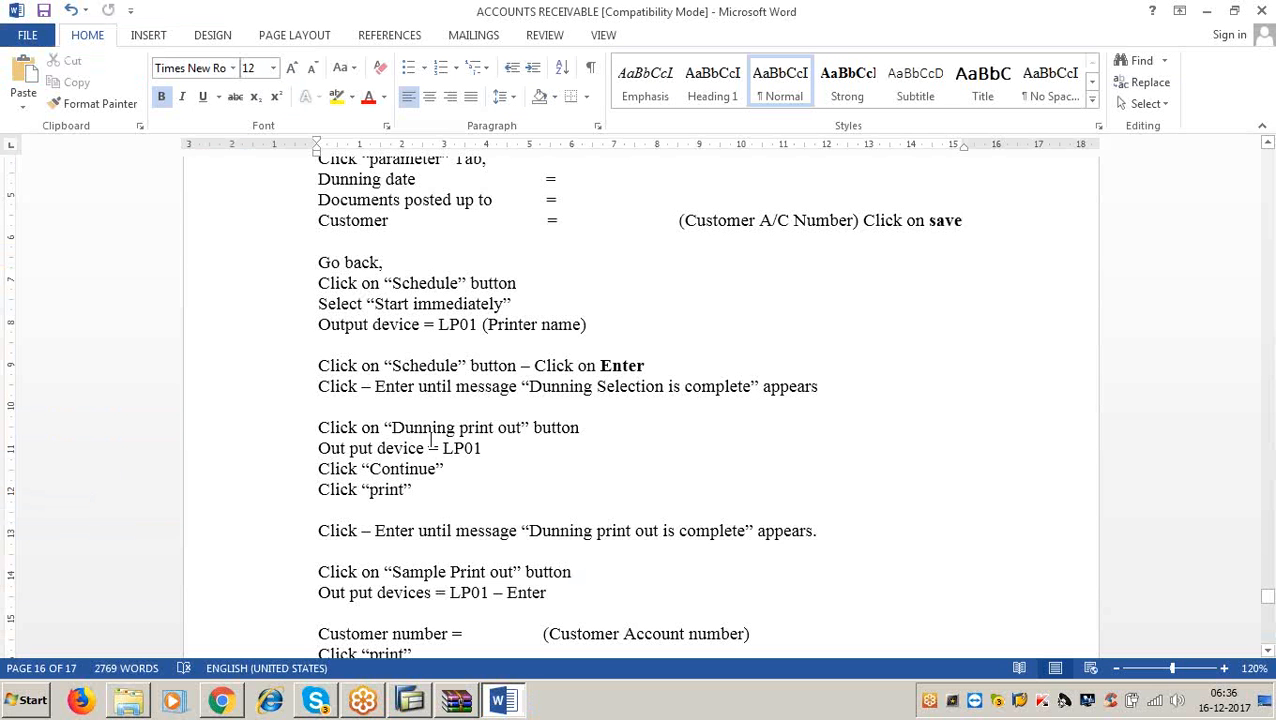
pyautogui.click(977, 217)
pyautogui.moveTo(324, 330); pyautogui.dragTo(592, 330)
pyautogui.hotkey('ctrl', 'c')
pyautogui.press('Delete')
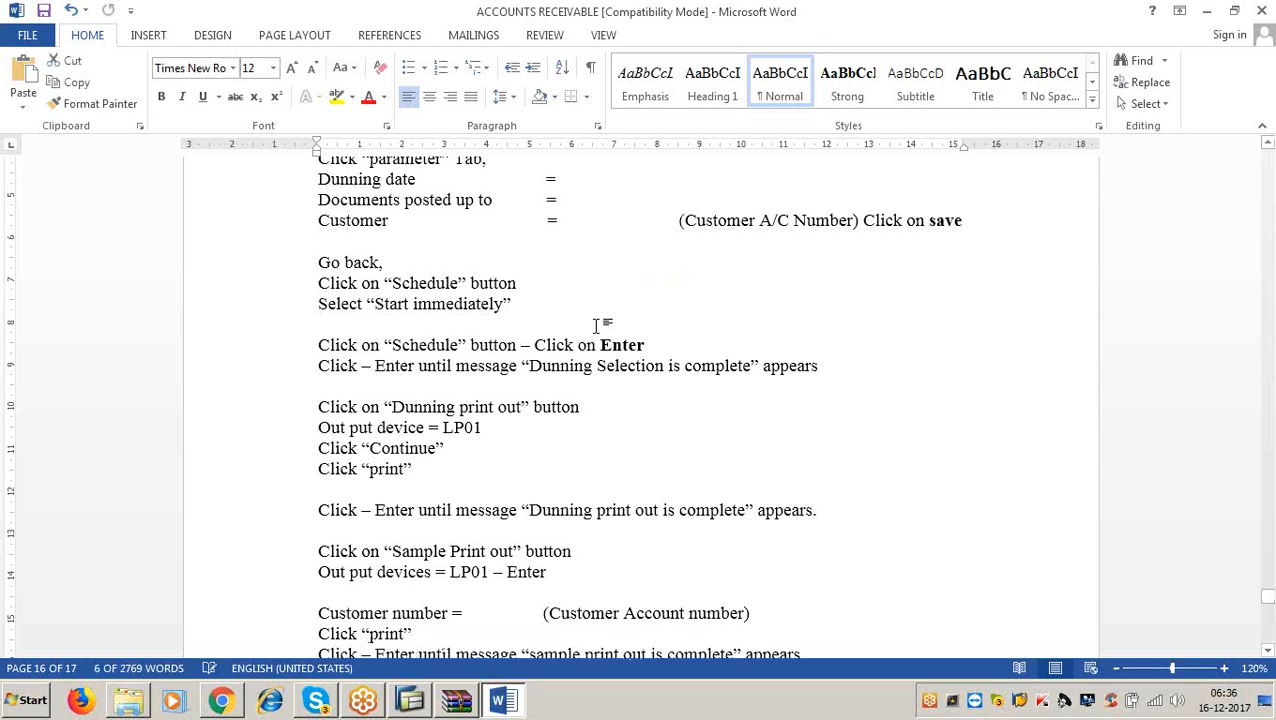
pyautogui.click(532, 284)
pyautogui.press('Return')
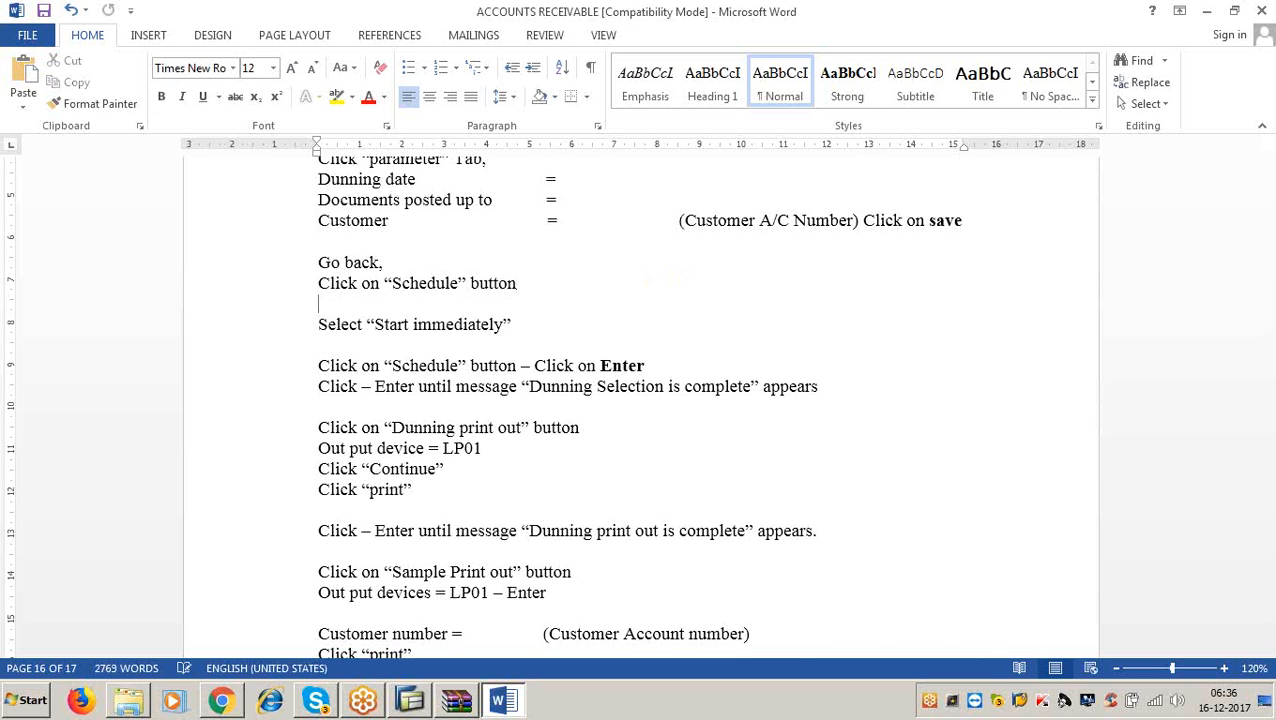
pyautogui.hotkey('ctrl', 'v')
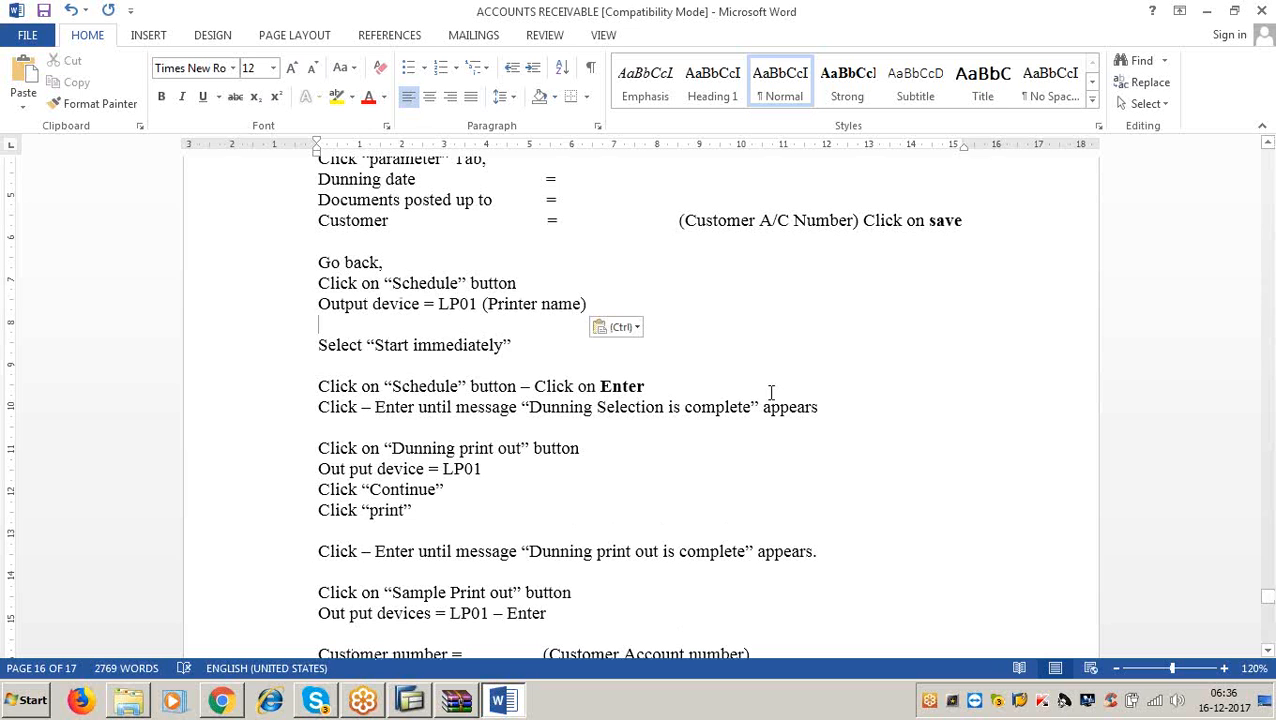
pyautogui.click(1208, 14)
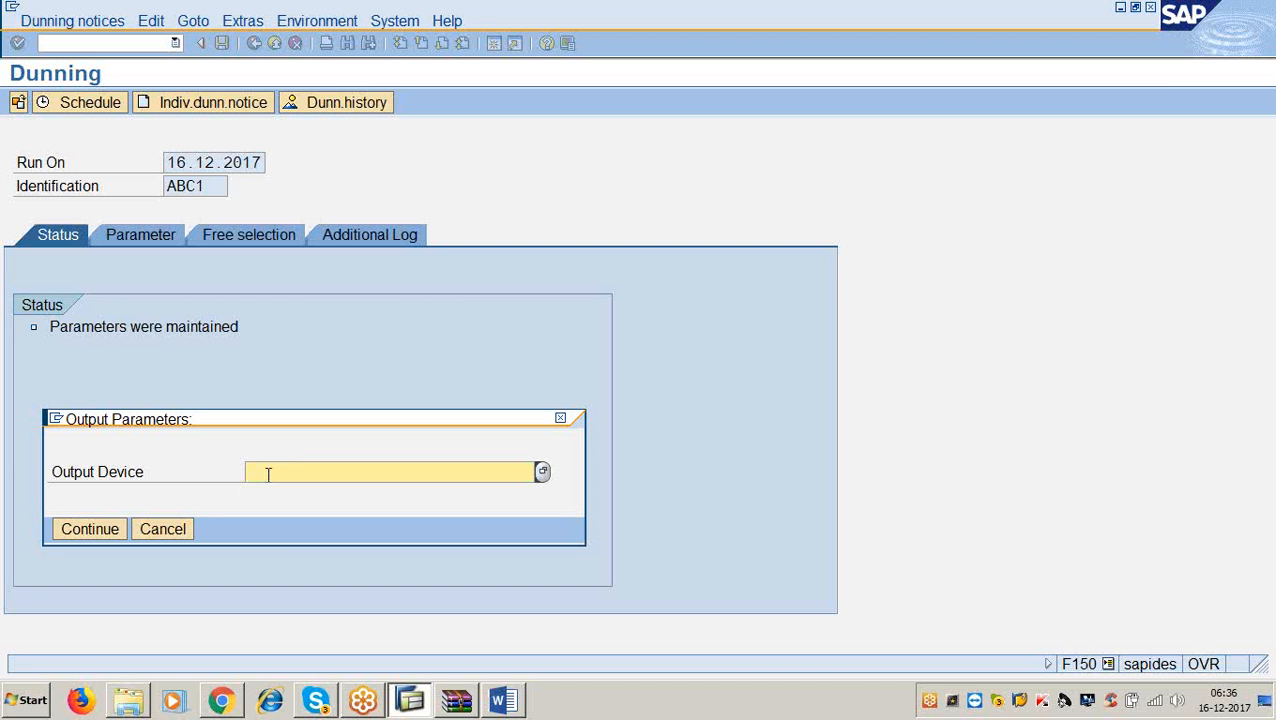
# Schedule the dunning selection on LP01 with immediate start, then refresh until selection is complete.
pyautogui.write('lp01')
pyautogui.click(70, 535)
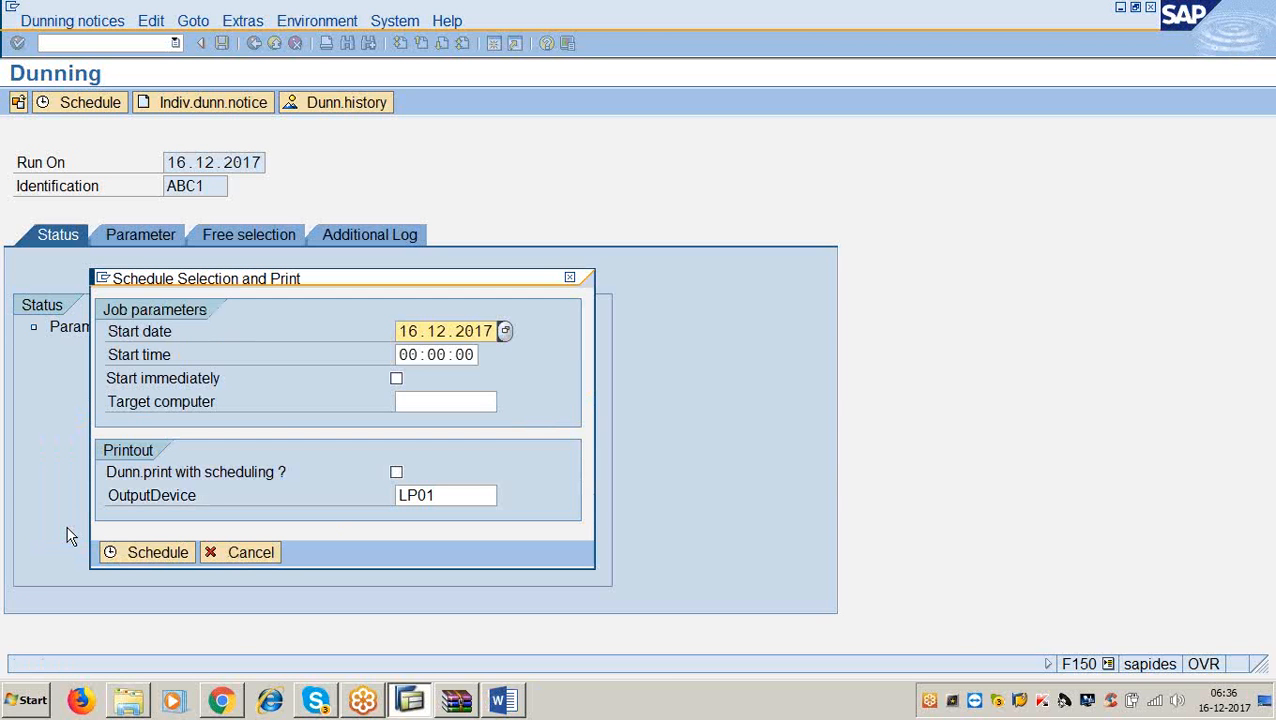
pyautogui.click(505, 702)
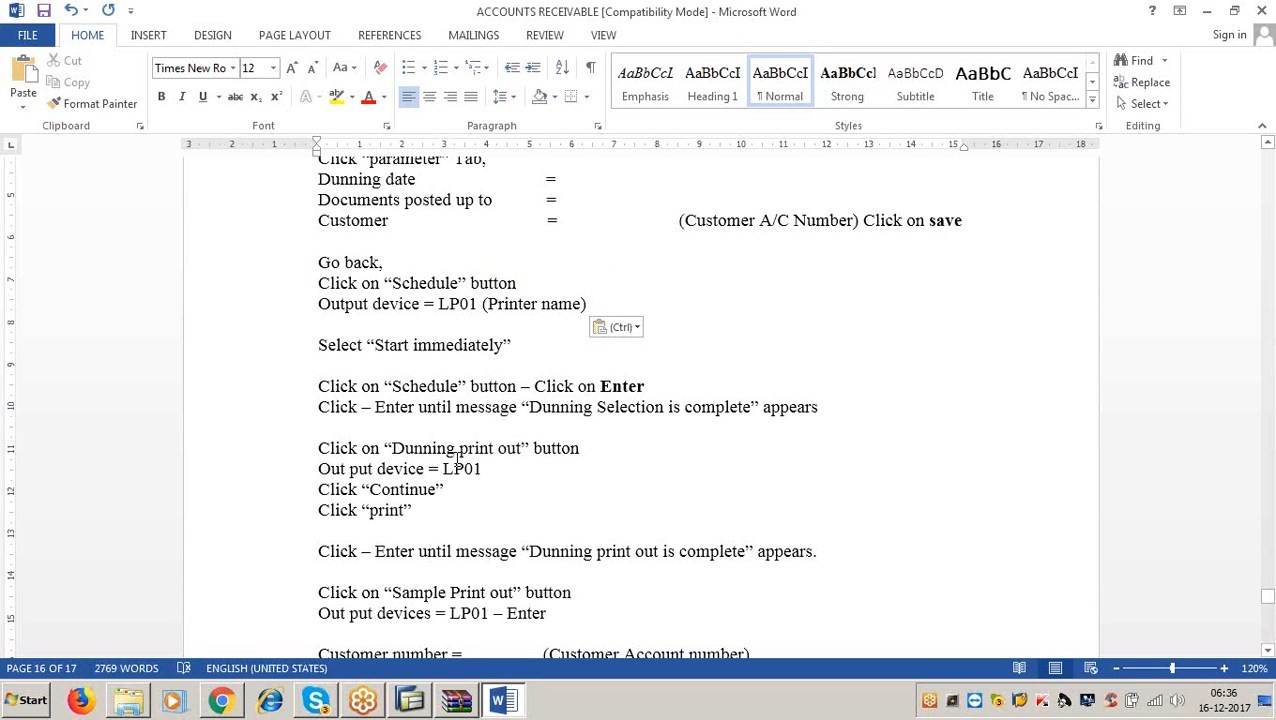
pyautogui.click(1205, 10)
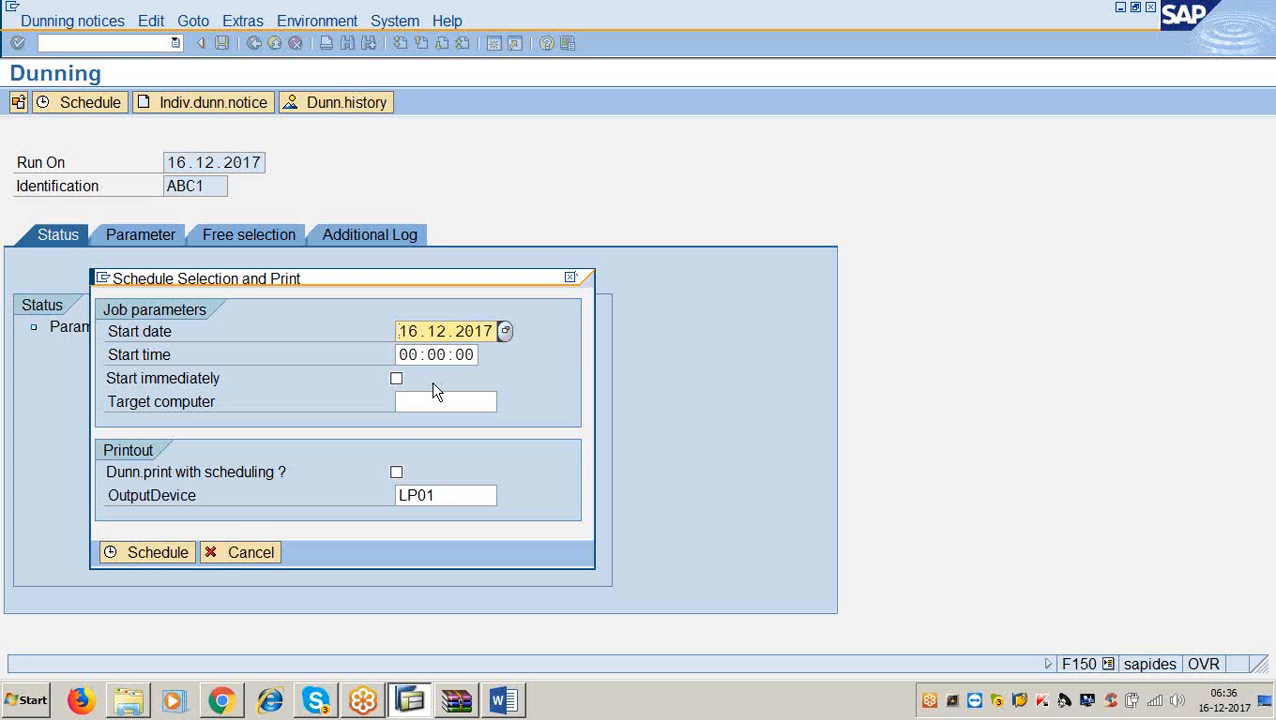
pyautogui.click(396, 379)
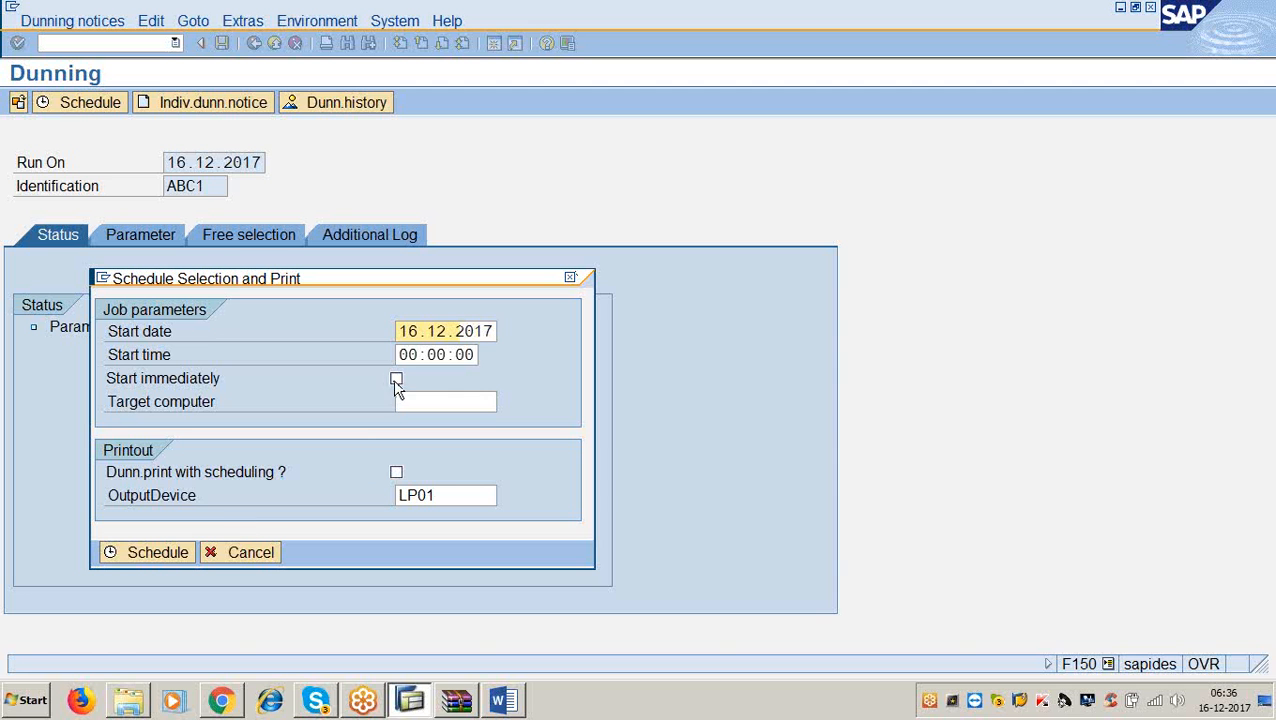
pyautogui.click(180, 555)
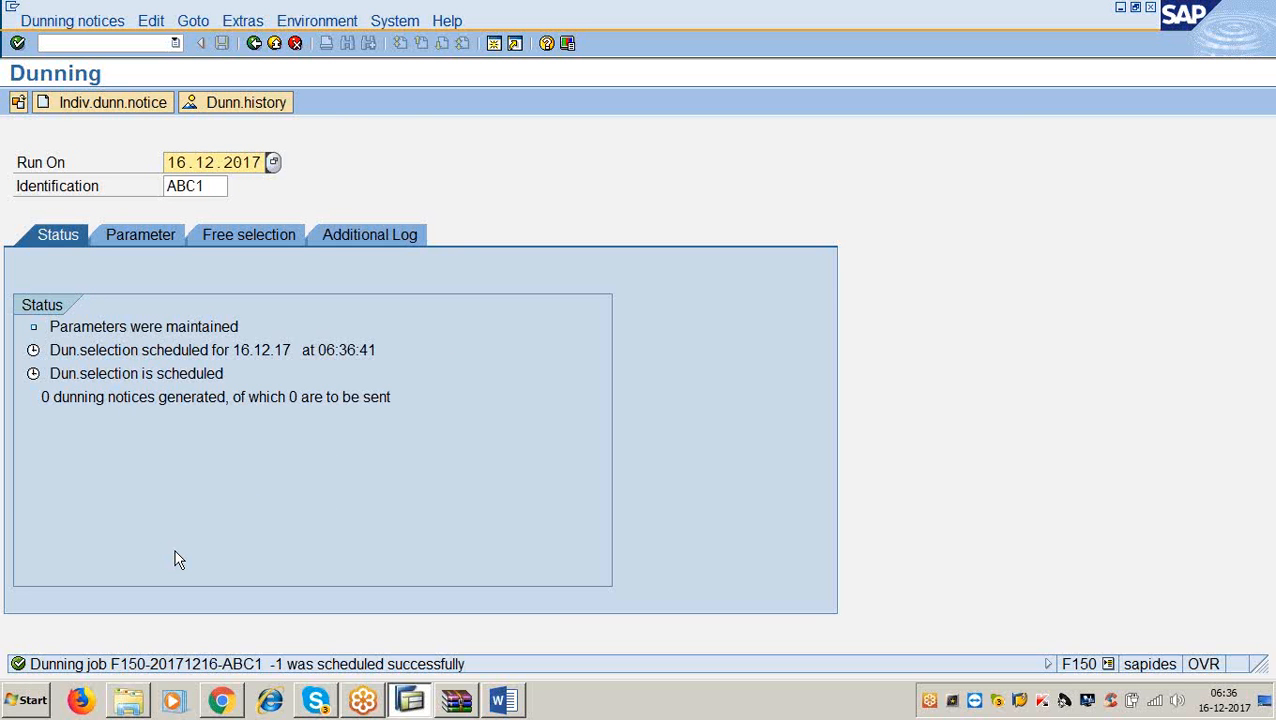
pyautogui.press('Return')
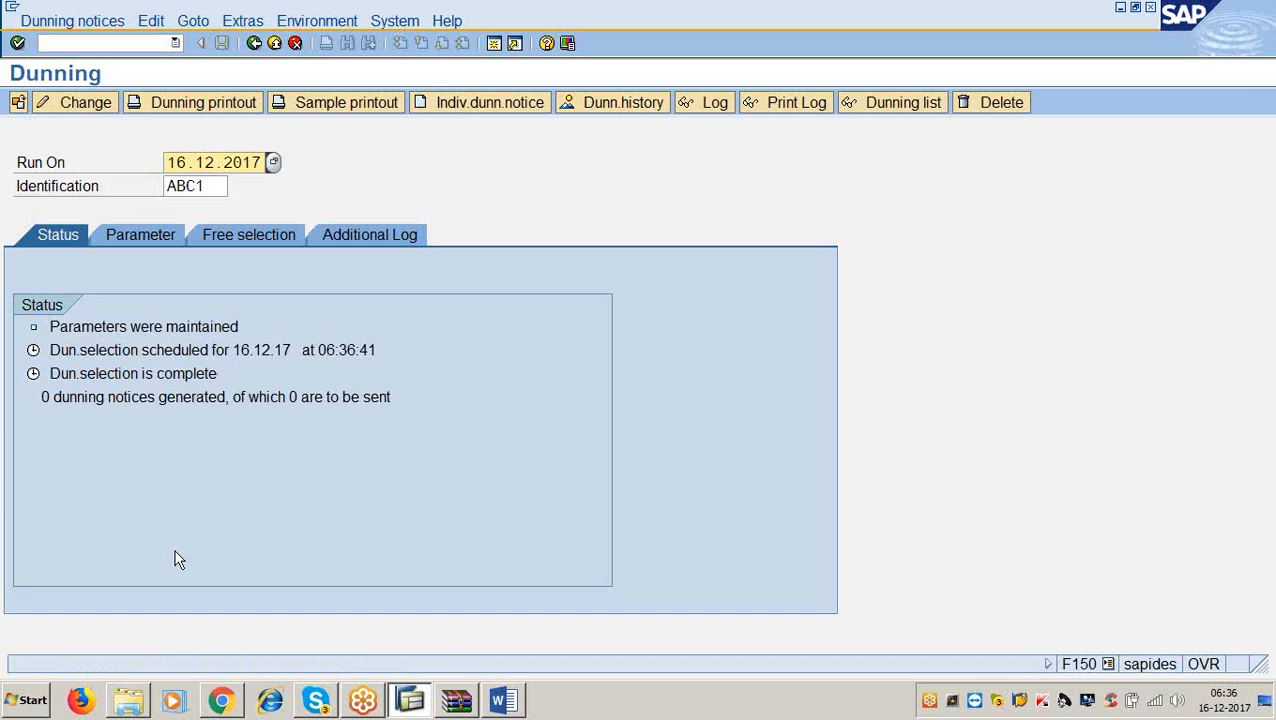
# Print run ABC1's dunning notices immediately on output device LP01.
pyautogui.click(503, 701)
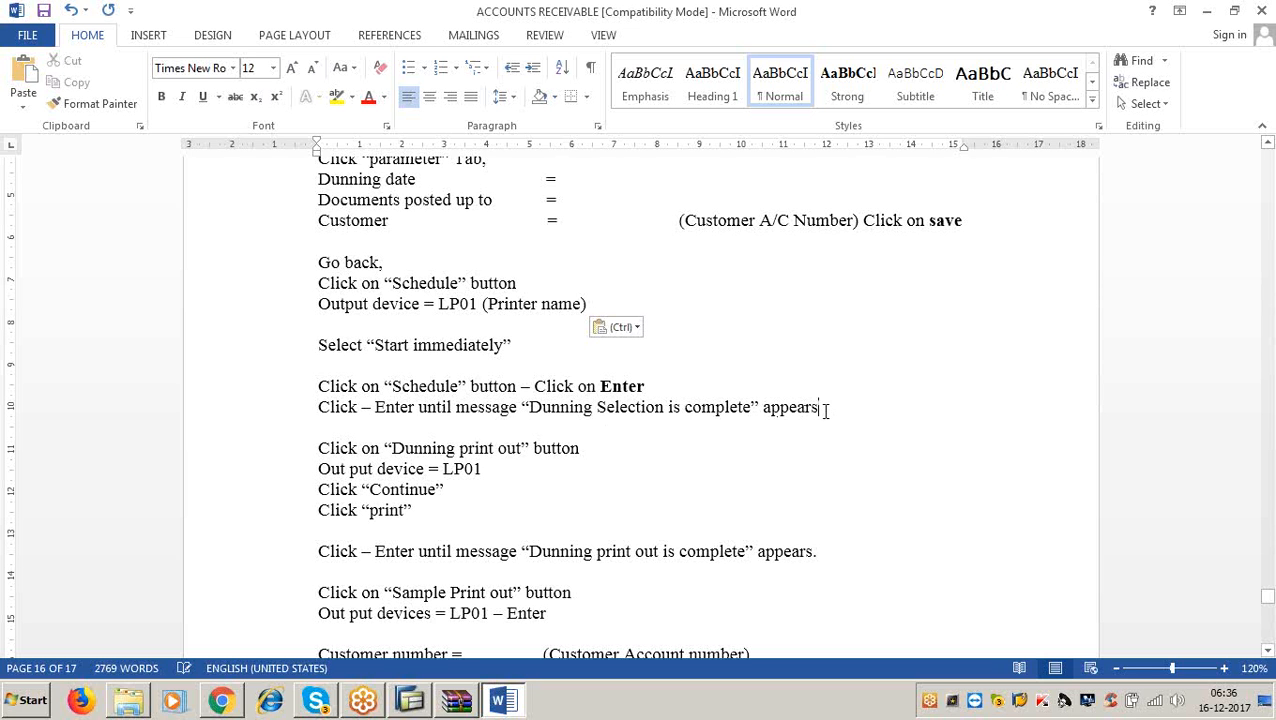
pyautogui.click(590, 448)
pyautogui.click(1207, 11)
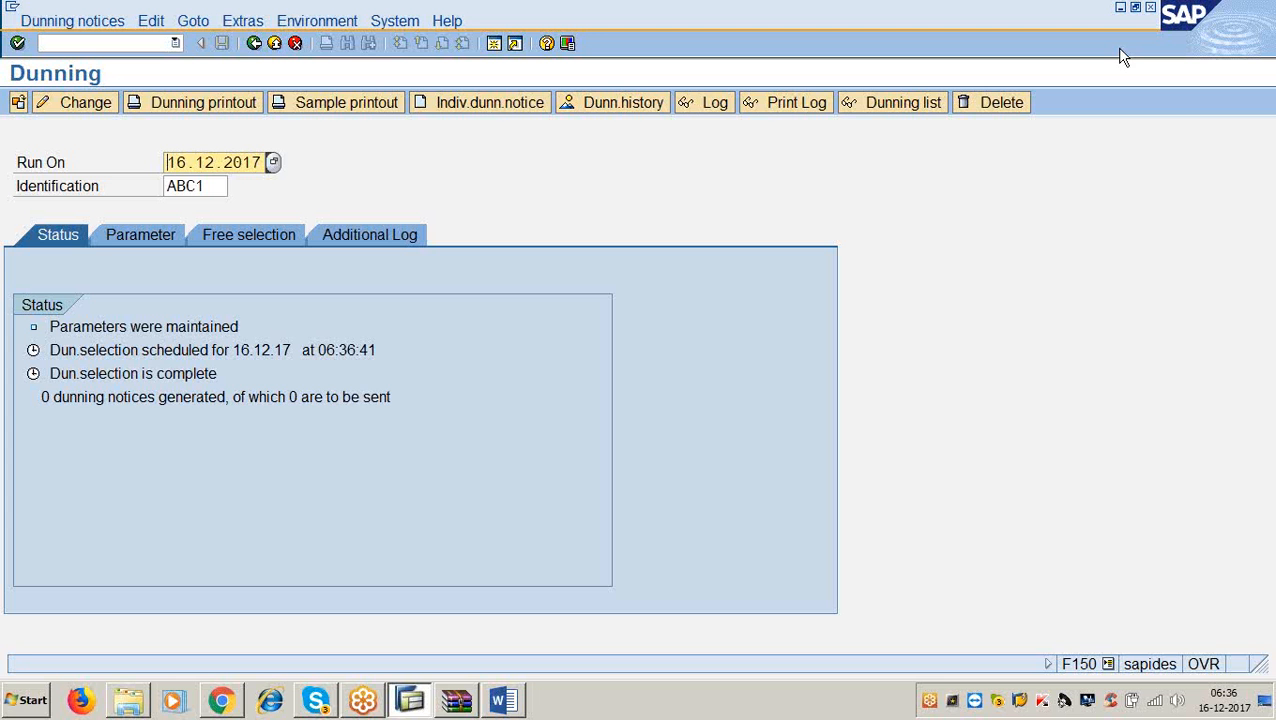
pyautogui.click(237, 107)
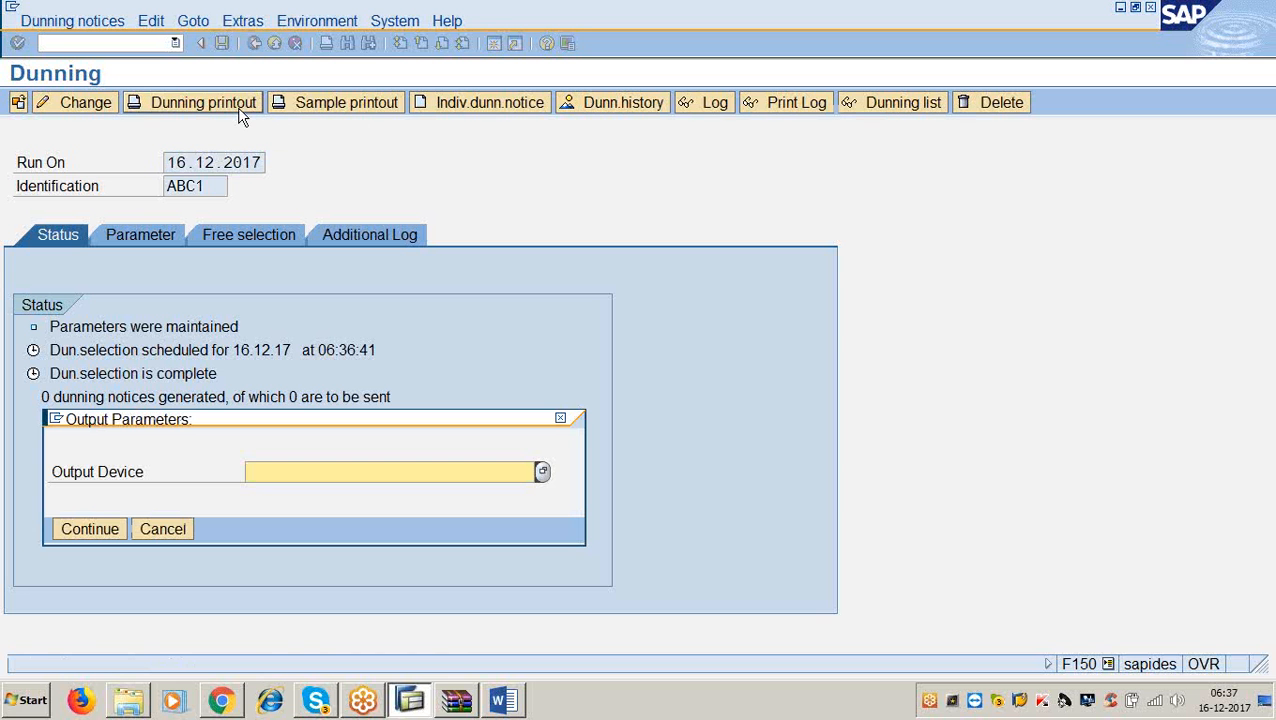
pyautogui.click(495, 695)
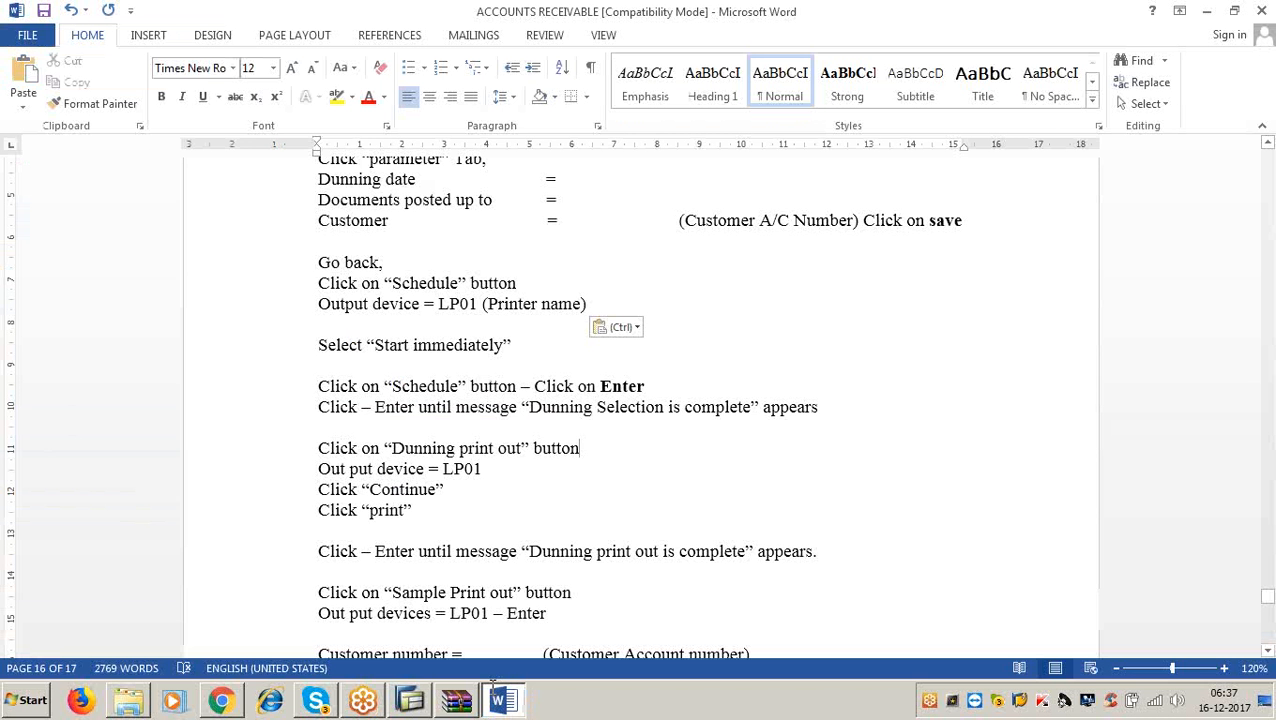
pyautogui.click(1208, 17)
pyautogui.write('lp01')
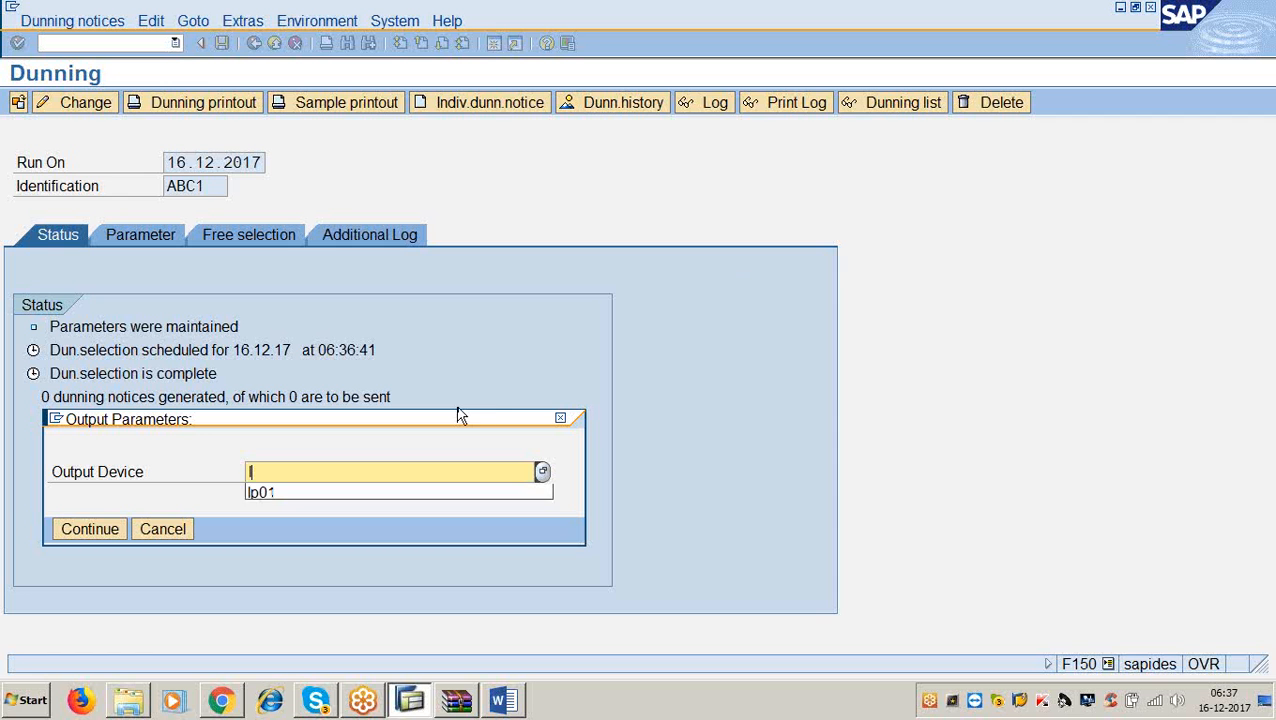
pyautogui.click(109, 529)
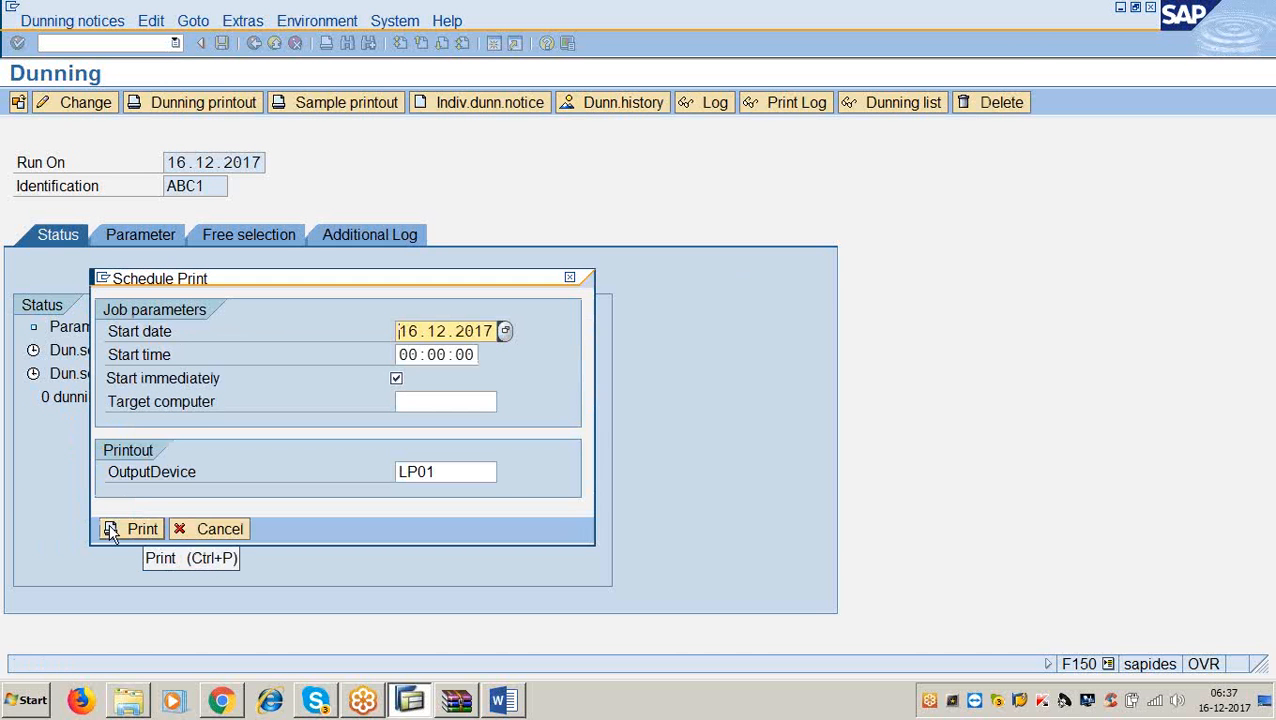
pyautogui.click(502, 700)
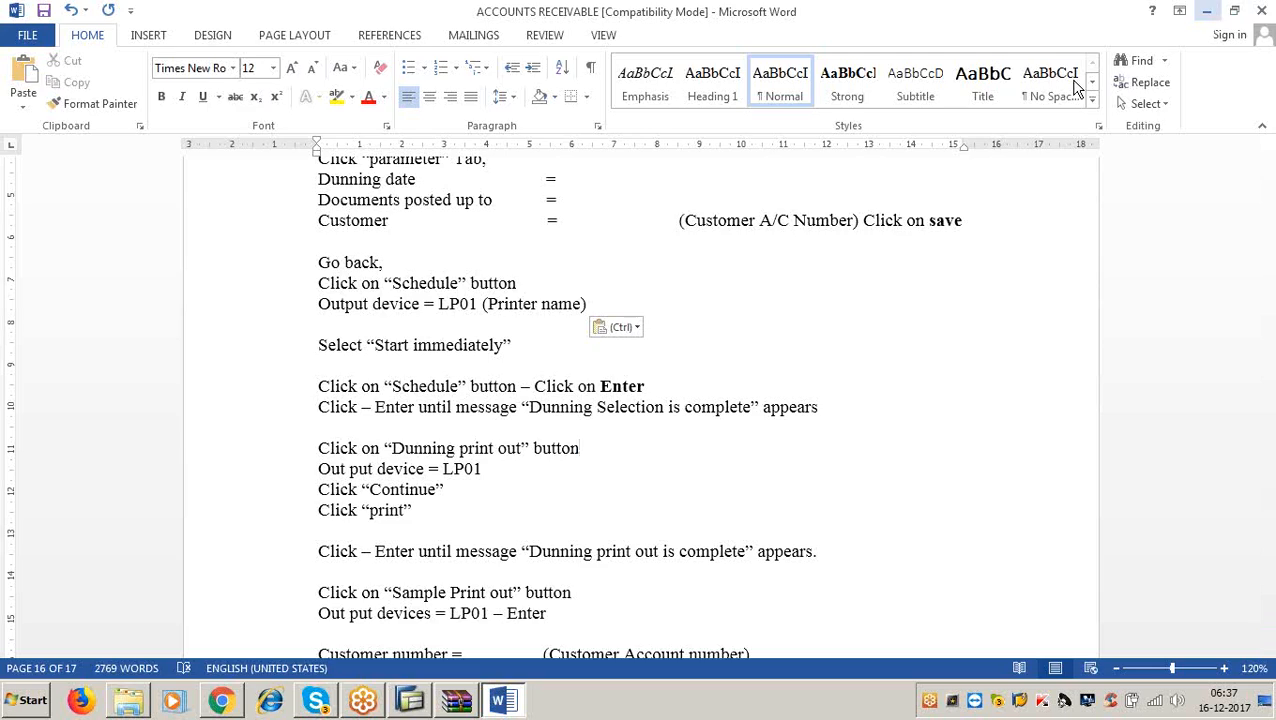
pyautogui.click(1207, 18)
pyautogui.click(145, 529)
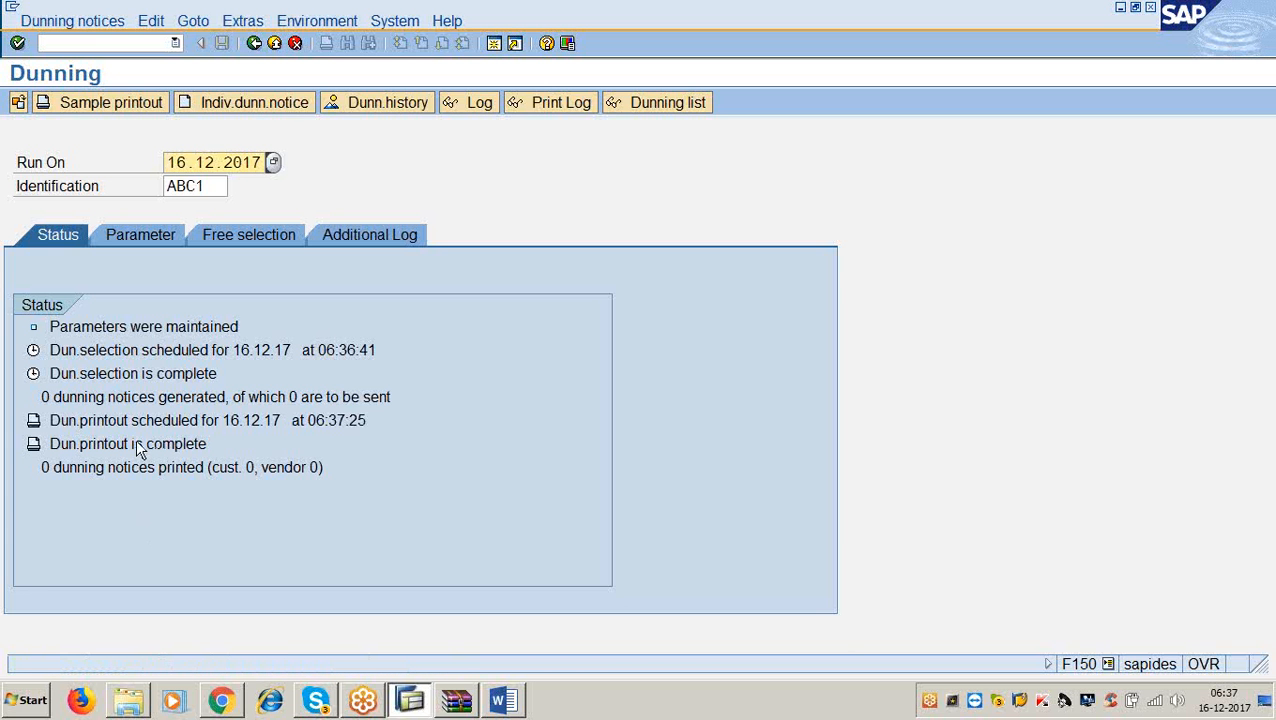
# Check the next step in the notes and start a sample printout of the dunning notice.
pyautogui.click(503, 703)
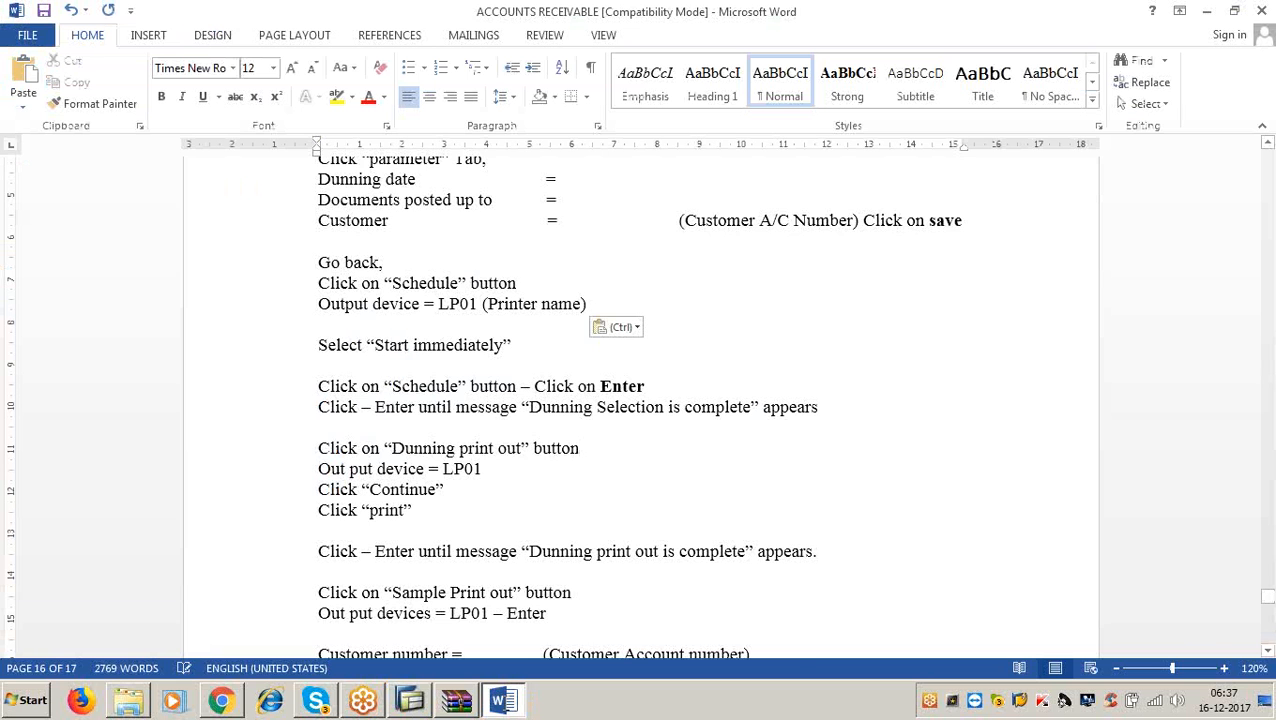
pyautogui.scroll(-5, 390, 328)
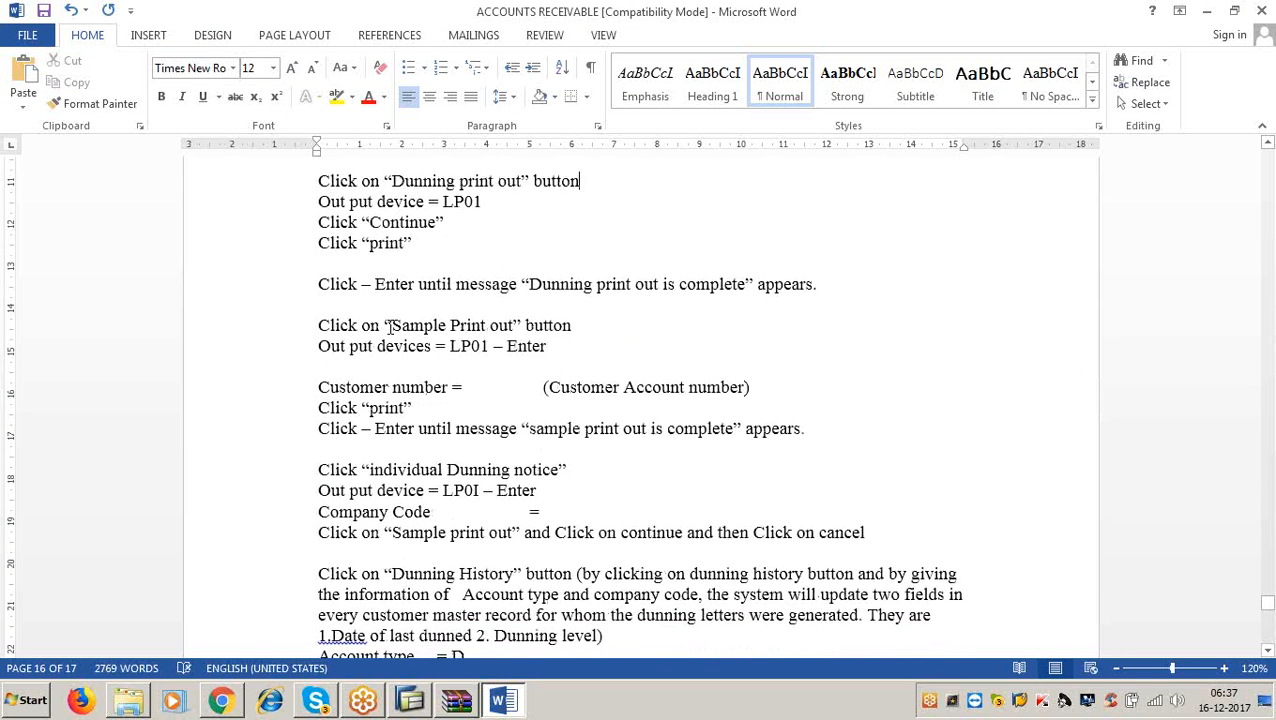
pyautogui.click(1206, 12)
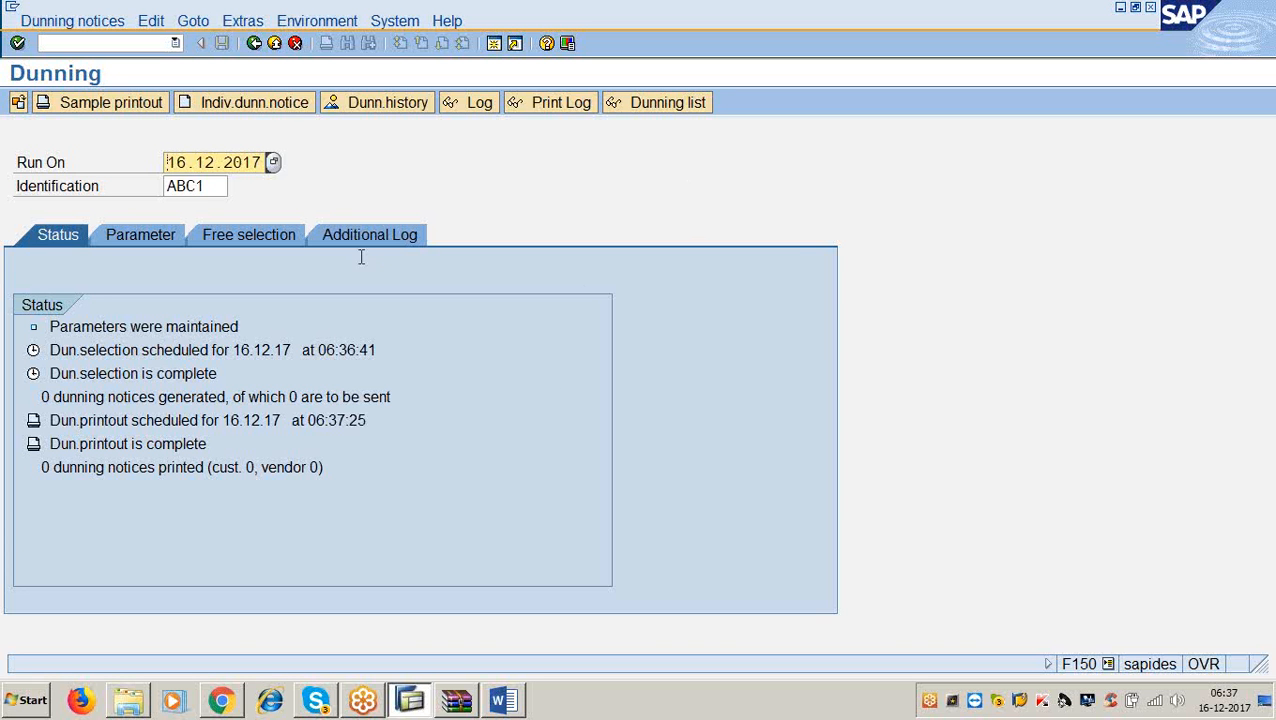
pyautogui.click(153, 104)
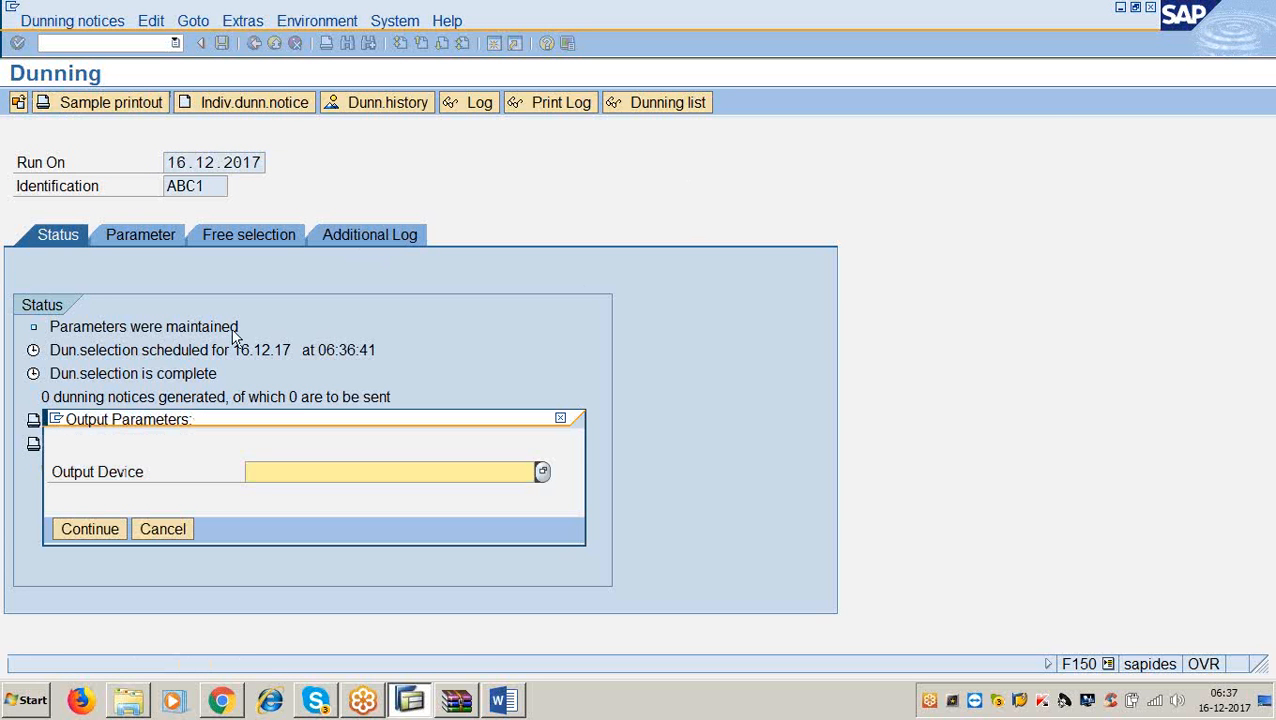
# Enter LP01 as the output device and continue to the Schedule Sample Printout settings.
pyautogui.click(498, 705)
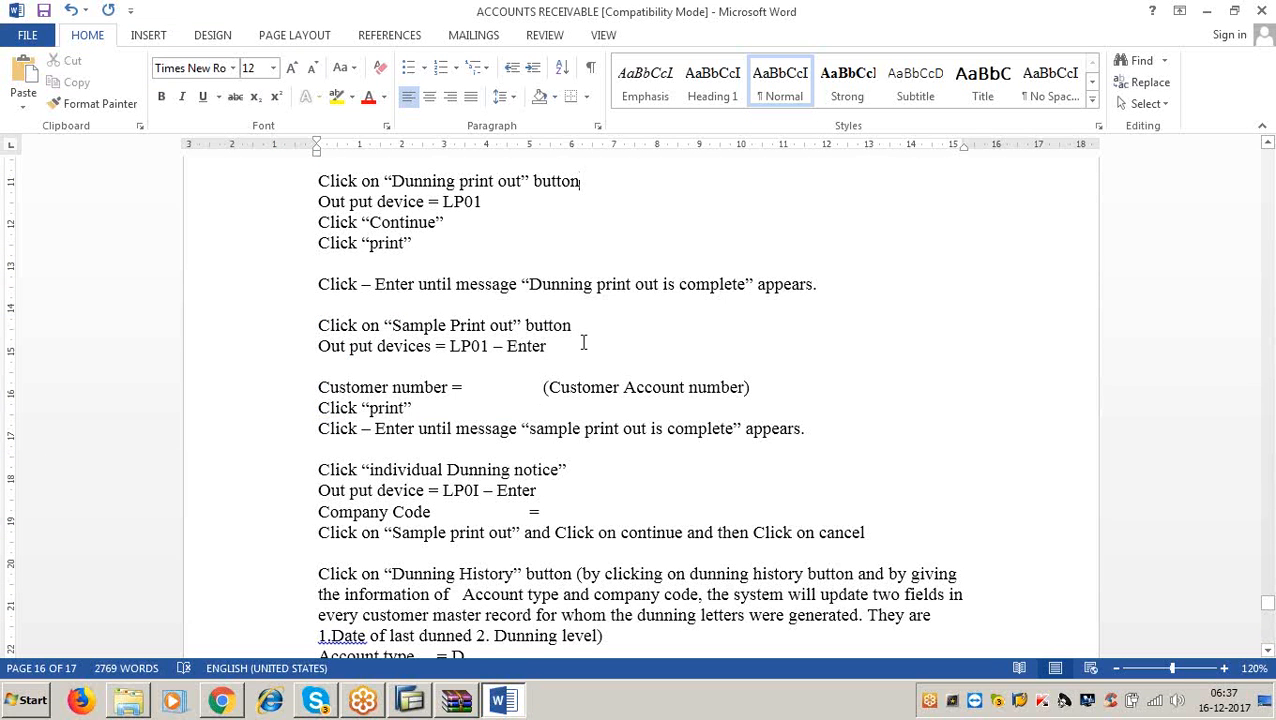
pyautogui.hotkey('alt', 'Tab')
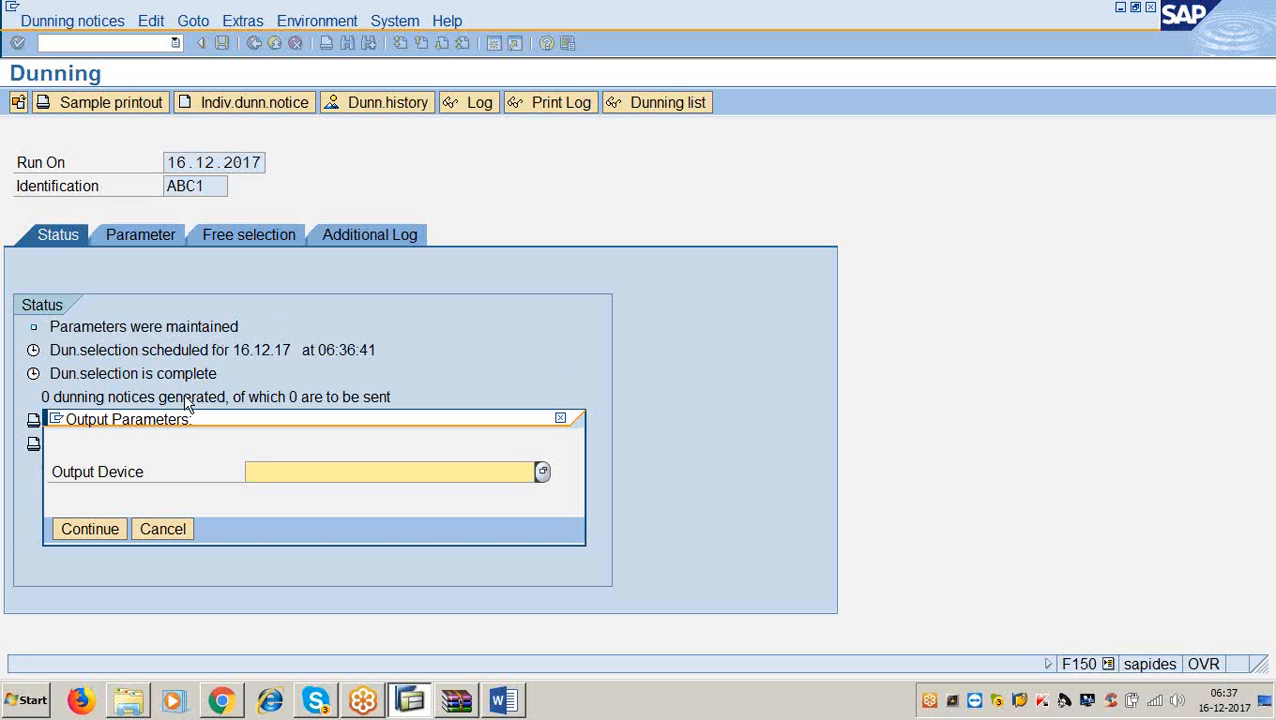
pyautogui.write(';p01')
pyautogui.press('BackSpace')
pyautogui.press('BackSpace')
pyautogui.press('BackSpace')
pyautogui.press('BackSpace')
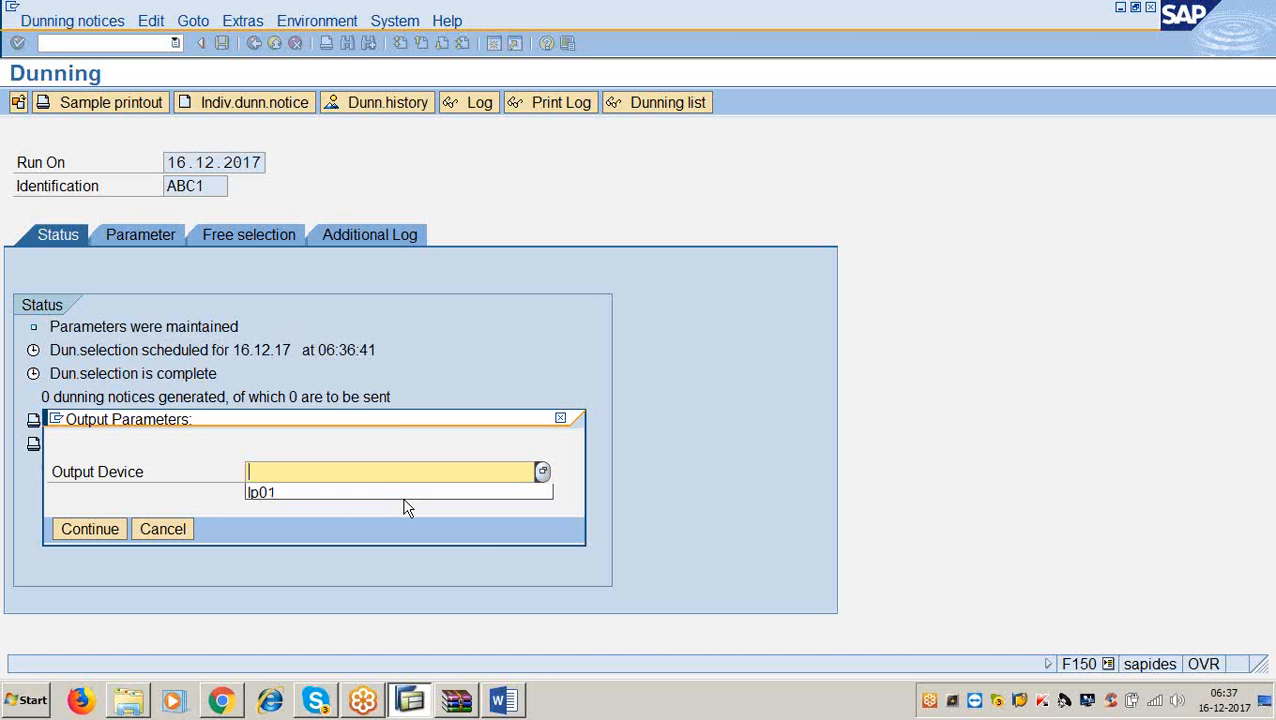
pyautogui.write('lp01')
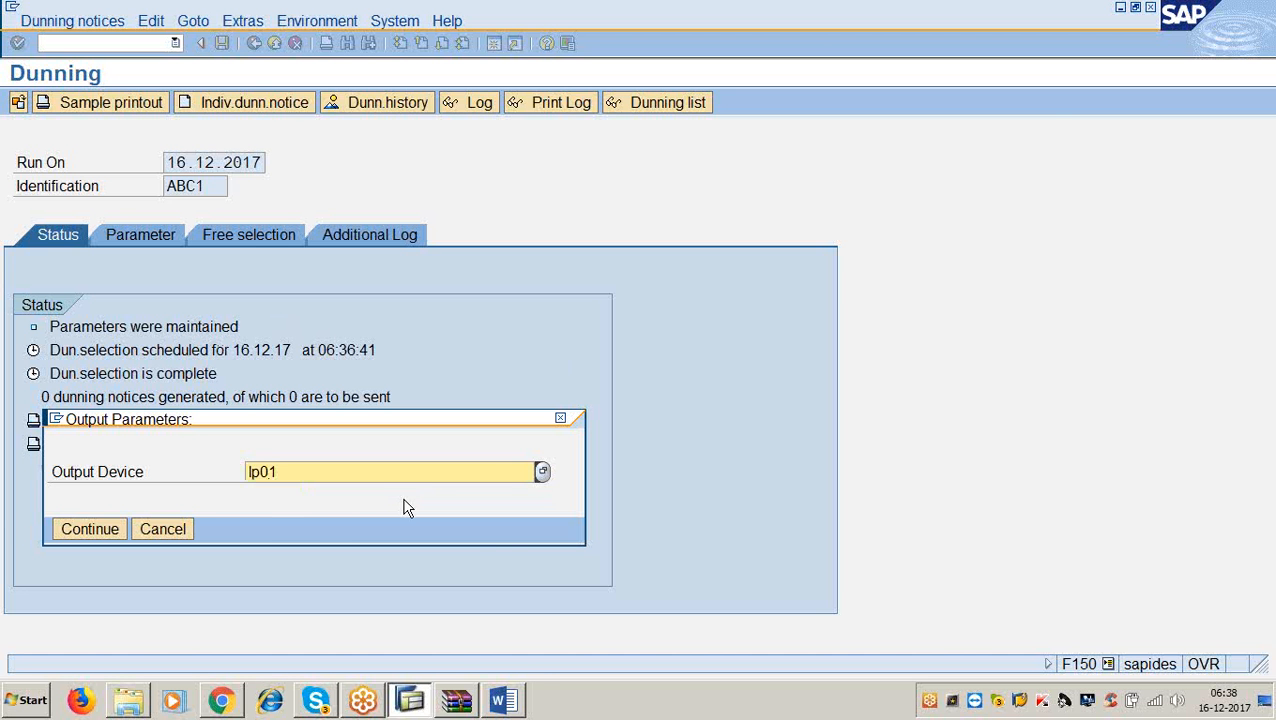
pyautogui.click(505, 698)
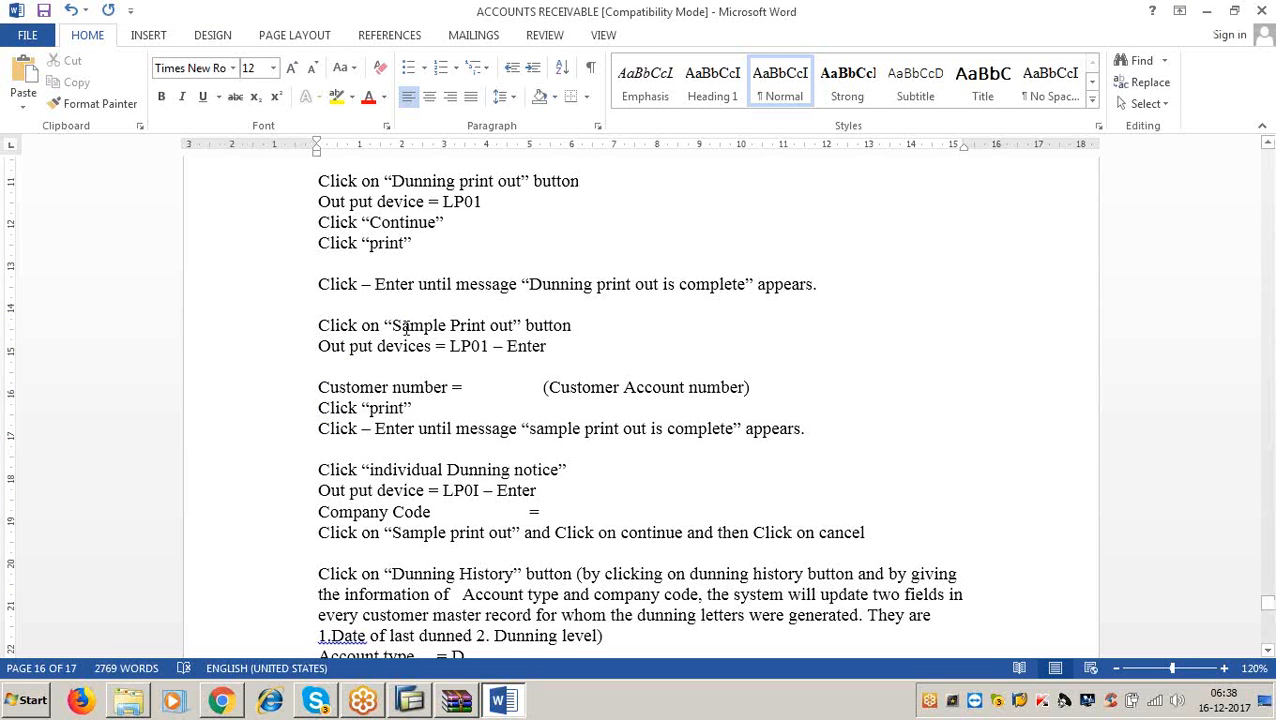
pyautogui.click(552, 353)
pyautogui.click(1207, 11)
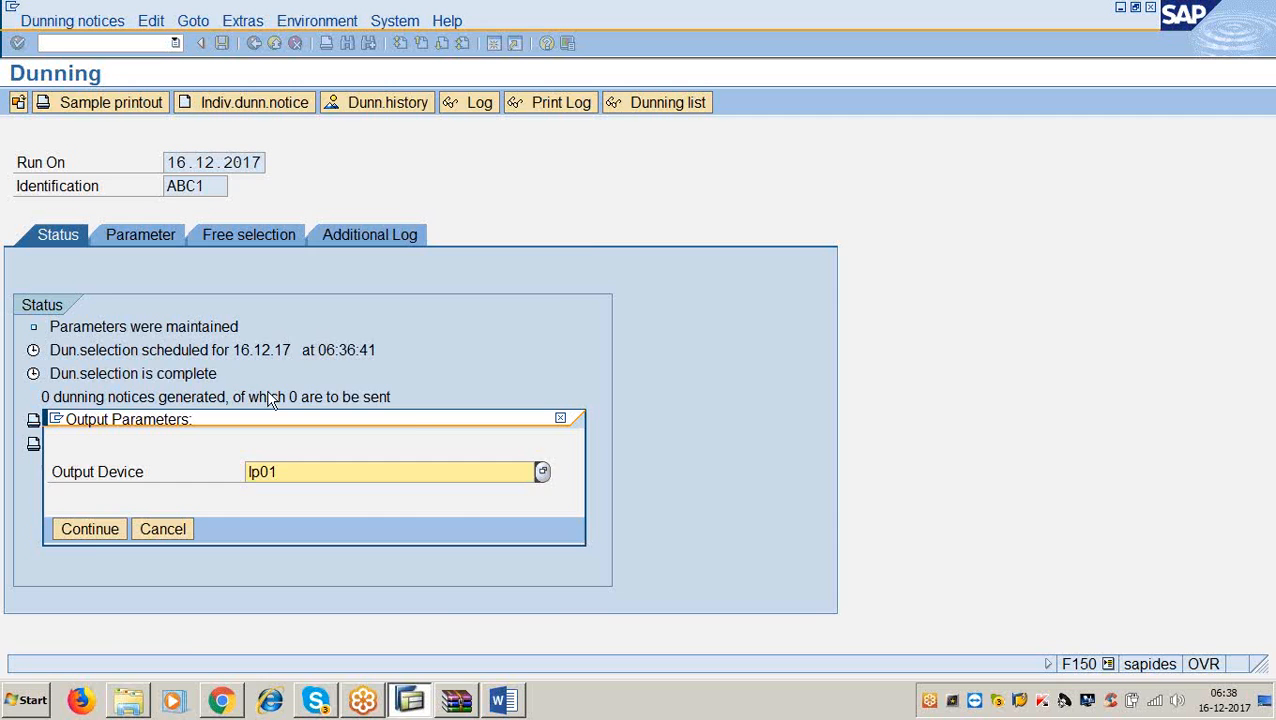
pyautogui.click(94, 533)
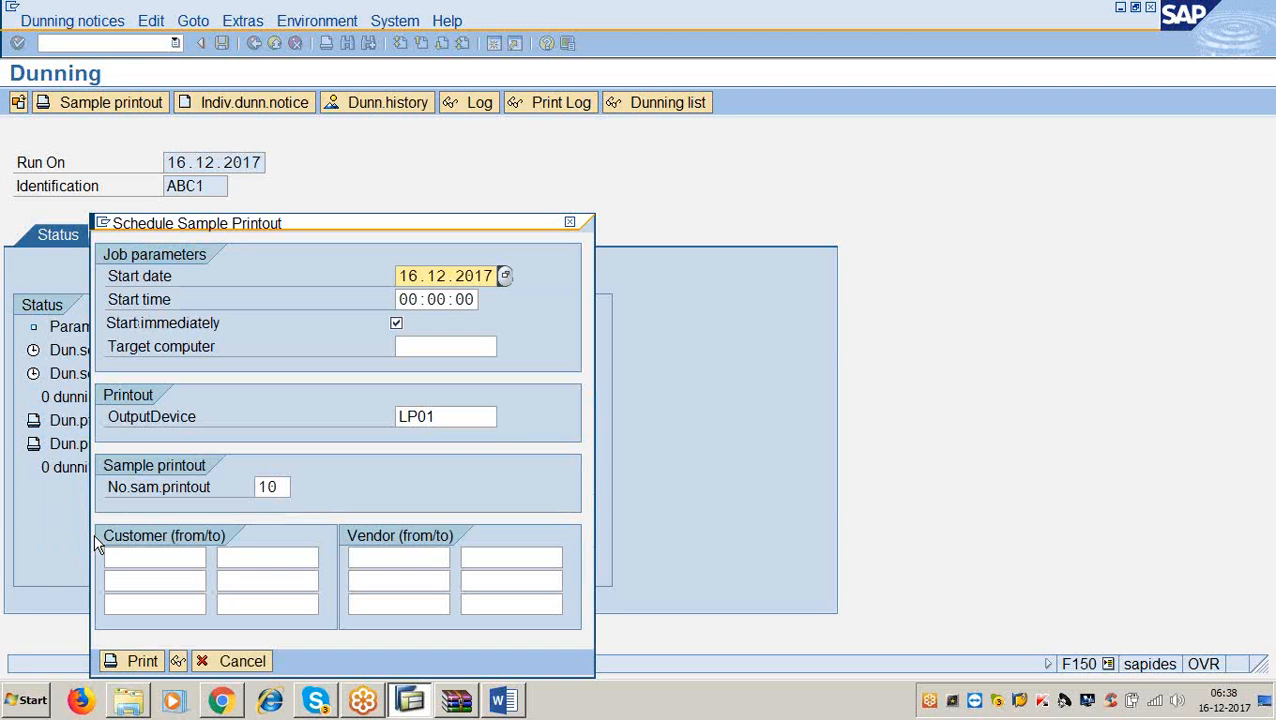
# Run the sample printout for the chosen customer until it reads complete, then scroll the Word notes.
pyautogui.click(116, 557)
pyautogui.write('100301')
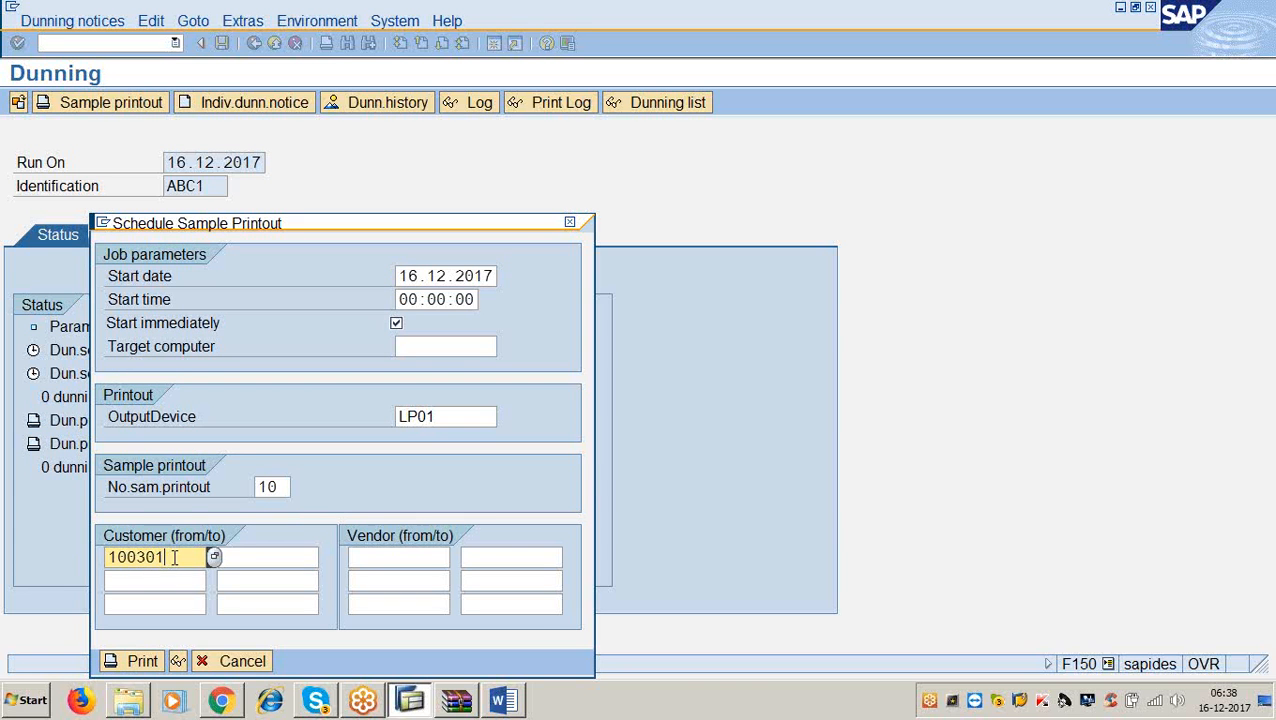
pyautogui.click(253, 555)
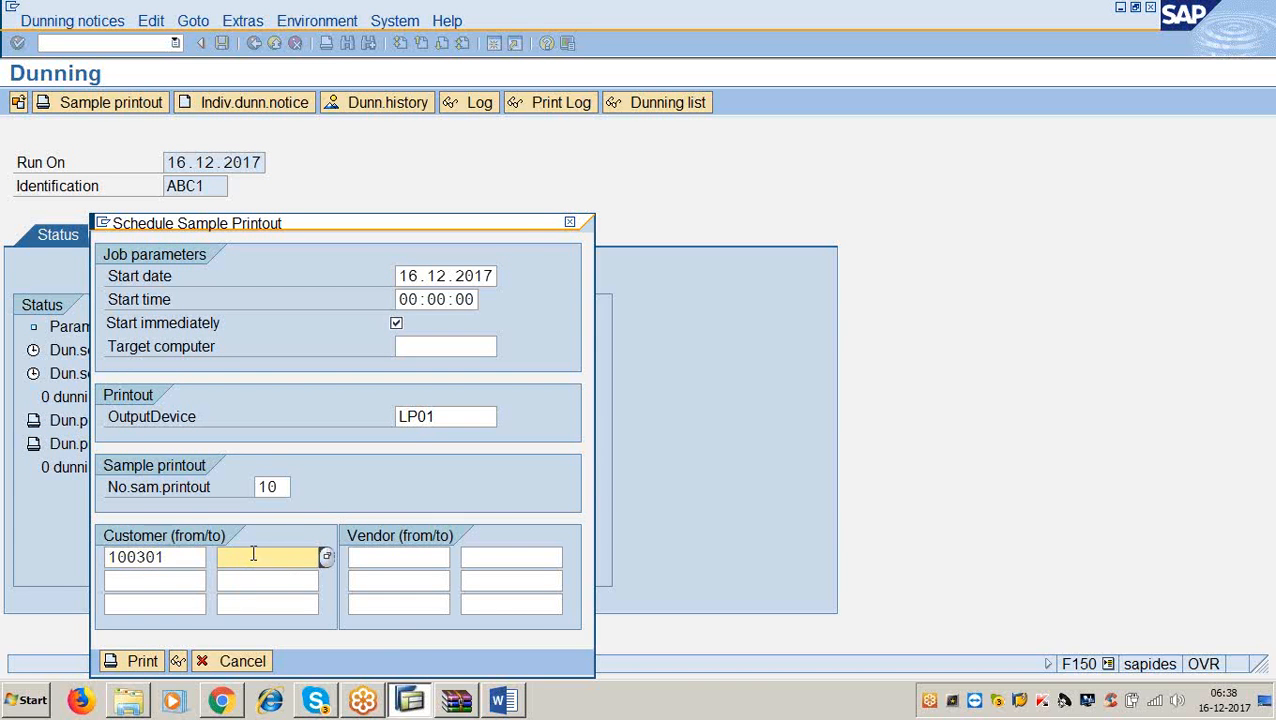
pyautogui.click(500, 702)
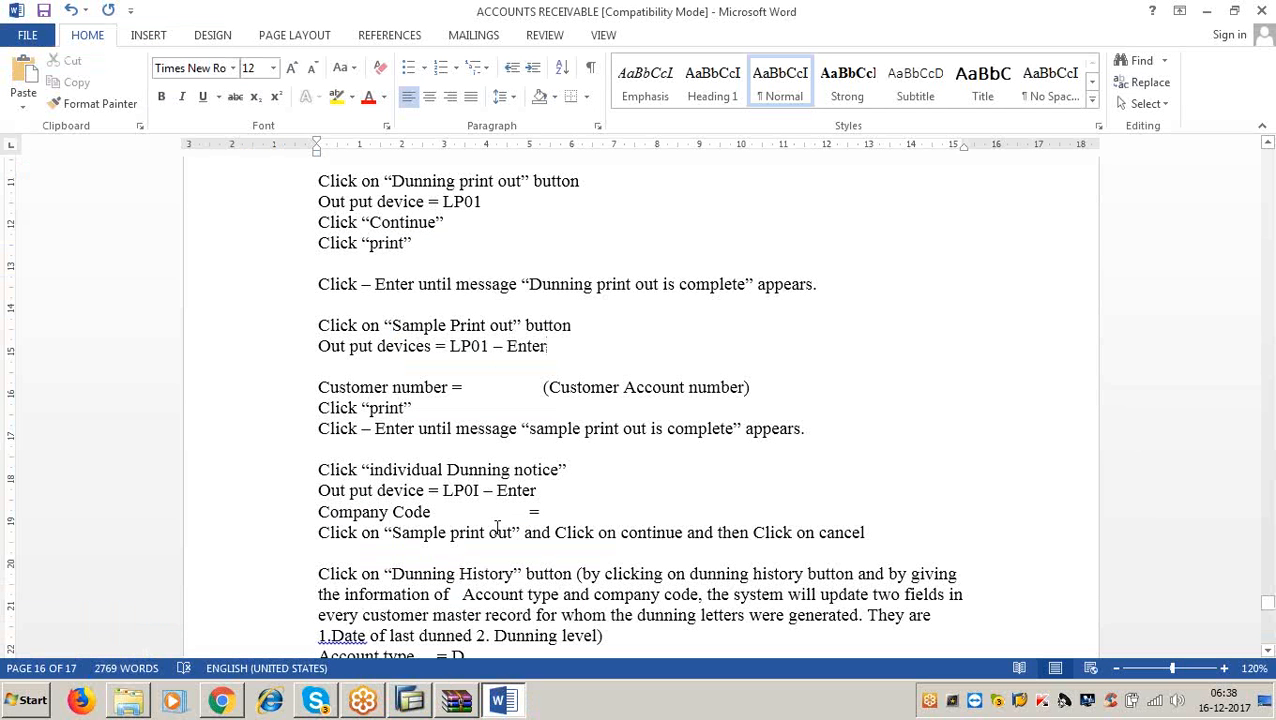
pyautogui.click(1206, 13)
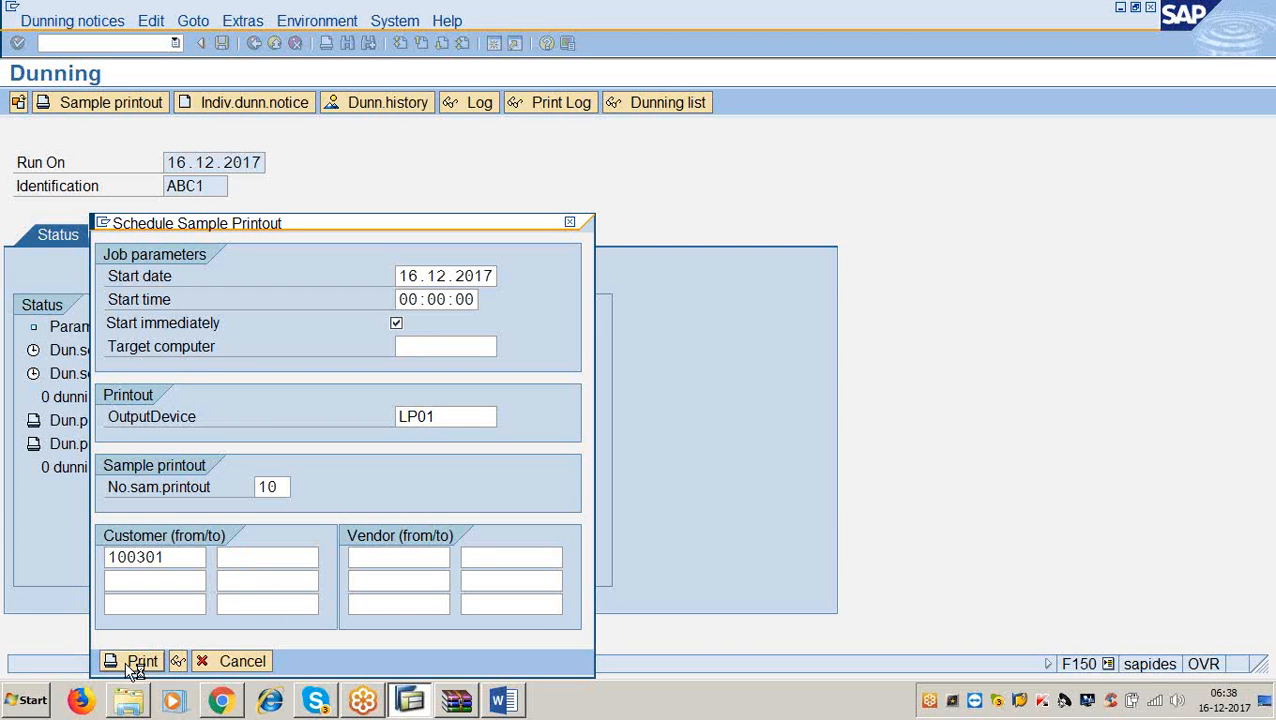
pyautogui.click(138, 662)
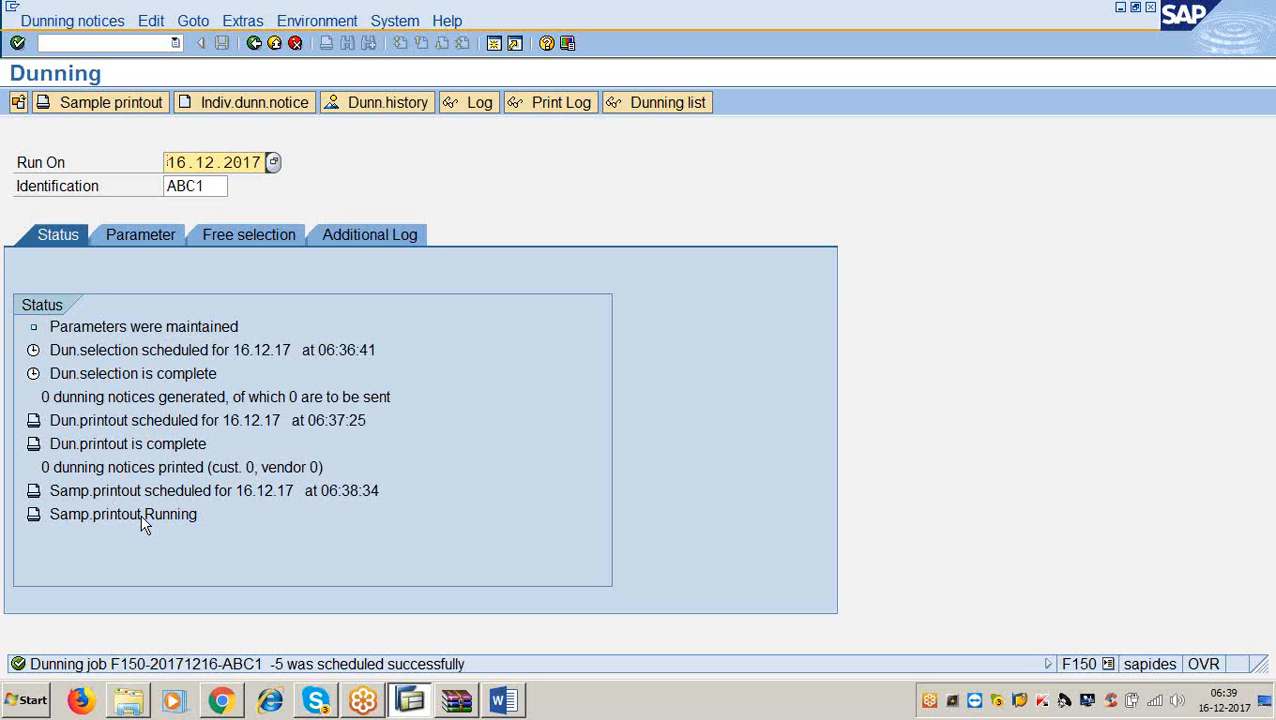
pyautogui.press('Return')
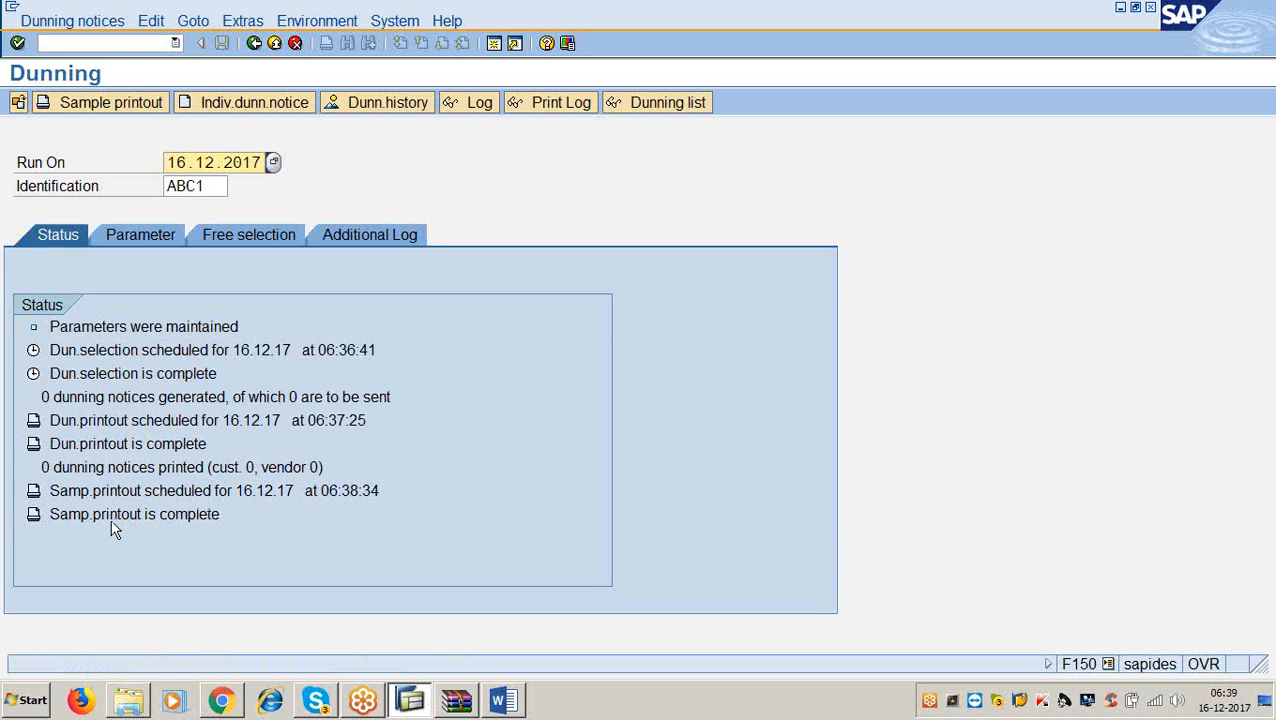
pyautogui.click(502, 700)
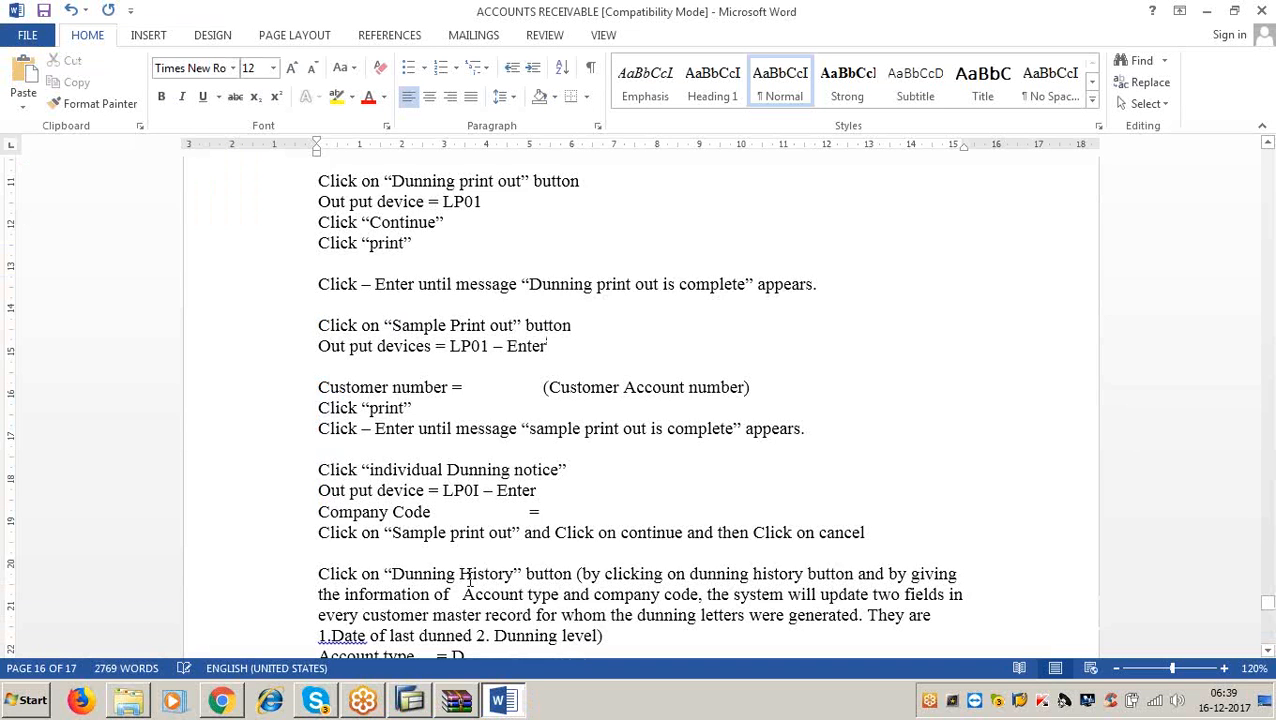
pyautogui.scroll(-3, 500, 580)
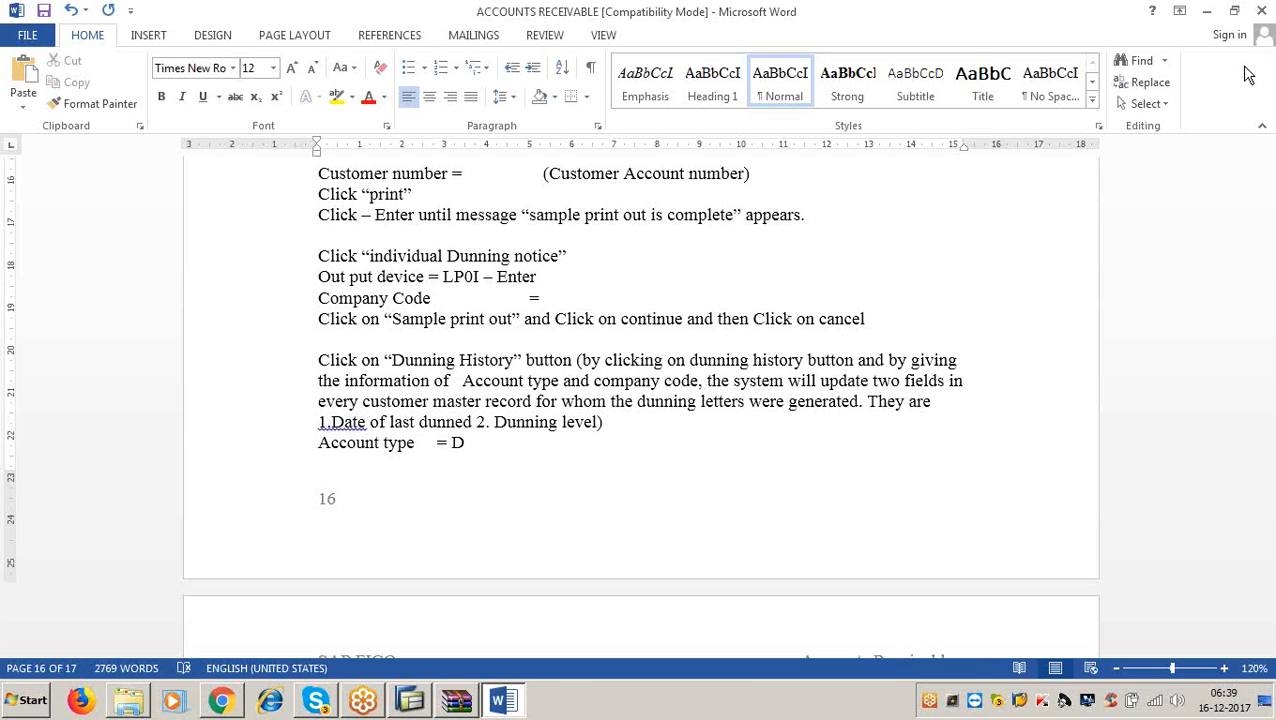
# Request an individual dunning notice with output device LP01.
pyautogui.click(1207, 11)
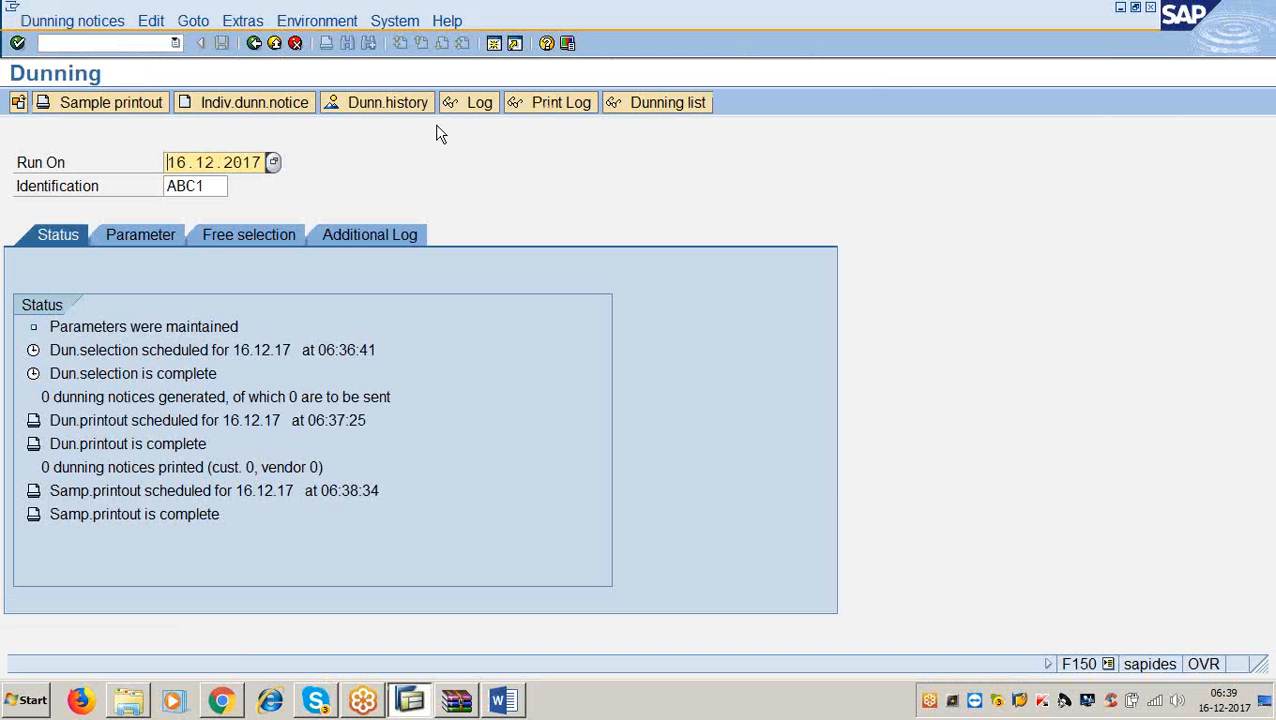
pyautogui.click(232, 106)
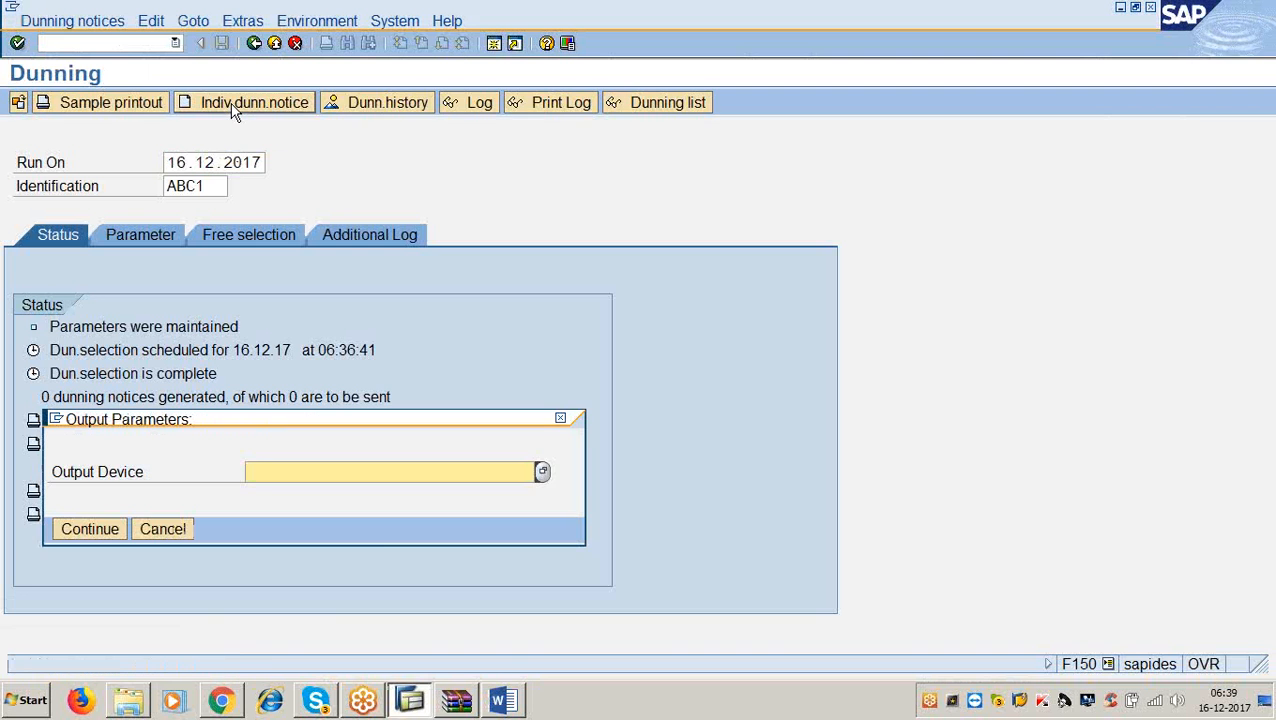
pyautogui.click(502, 699)
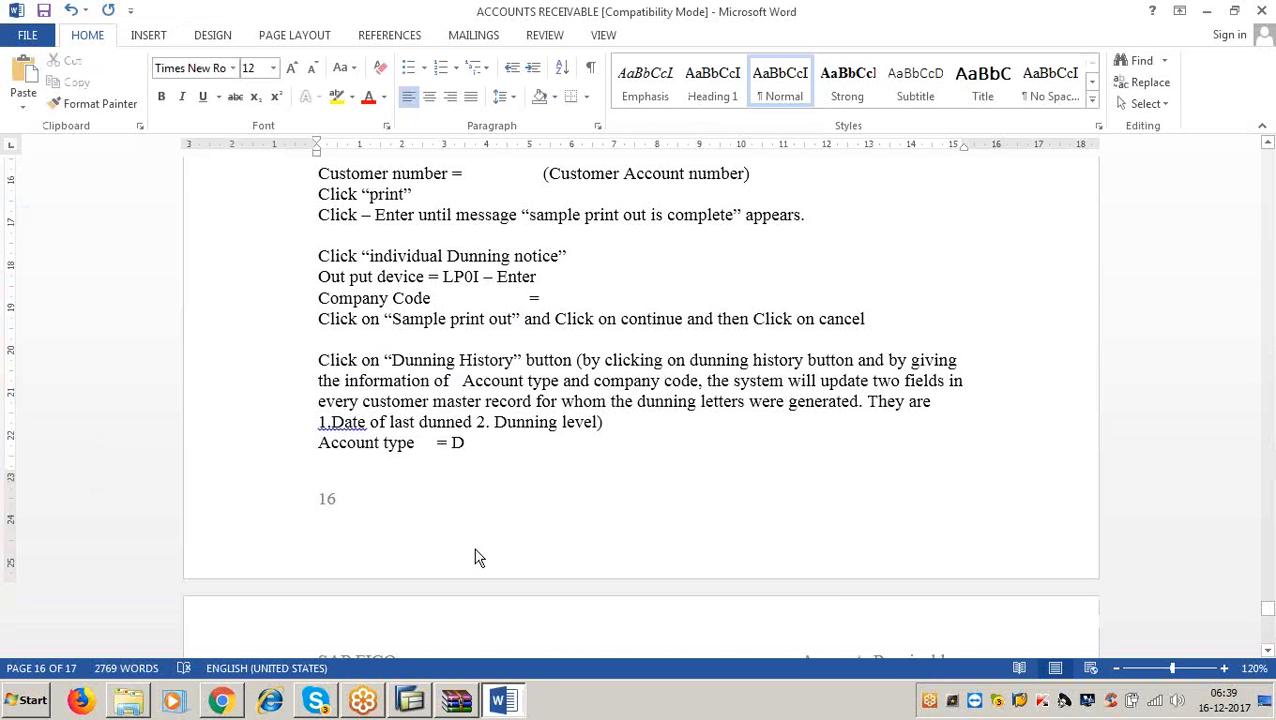
pyautogui.click(1207, 11)
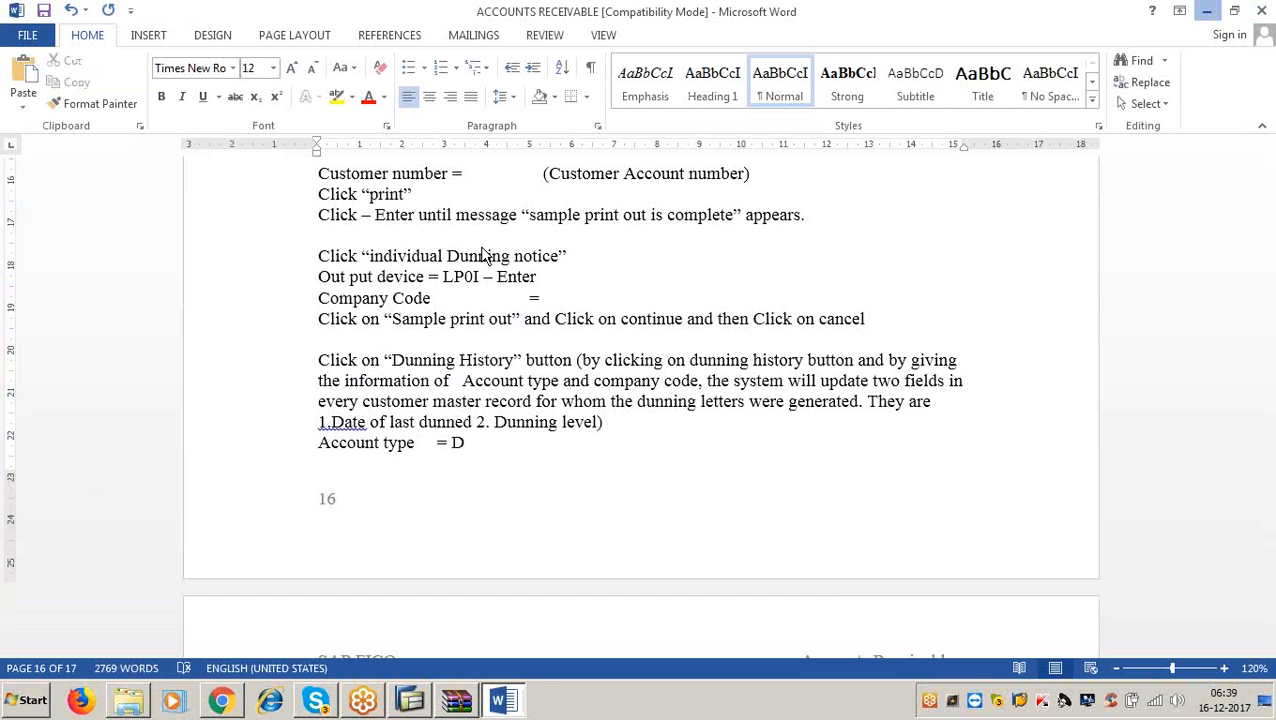
pyautogui.write('lp01')
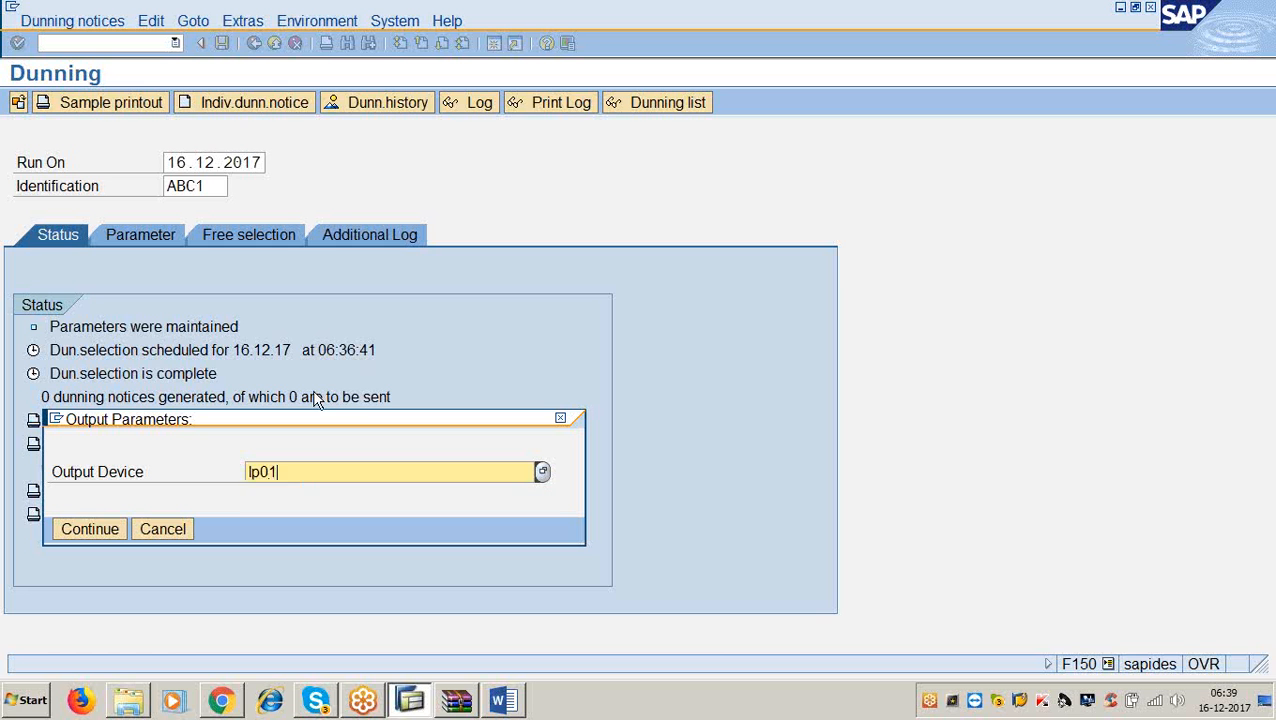
pyautogui.click(92, 527)
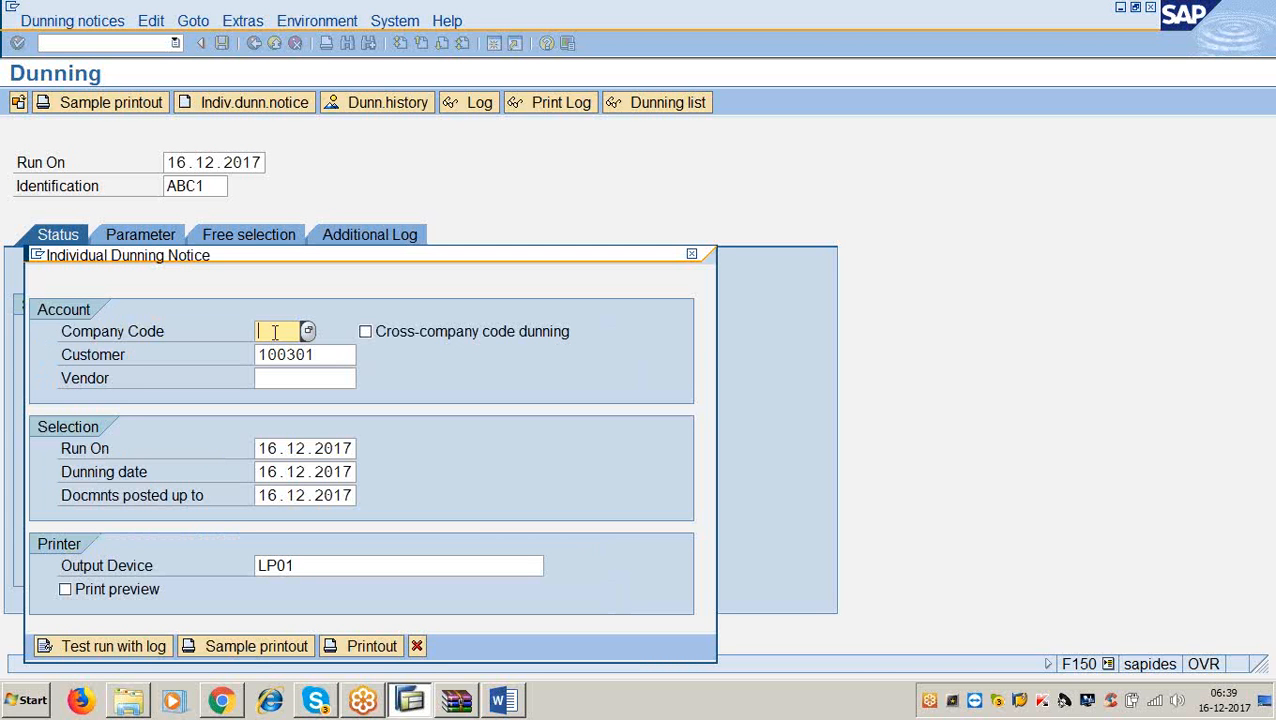
# Generate a sample individual notice in company code 3366, then close the log and notice window.
pyautogui.write('3366')
pyautogui.hotkey('alt', 'Tab')
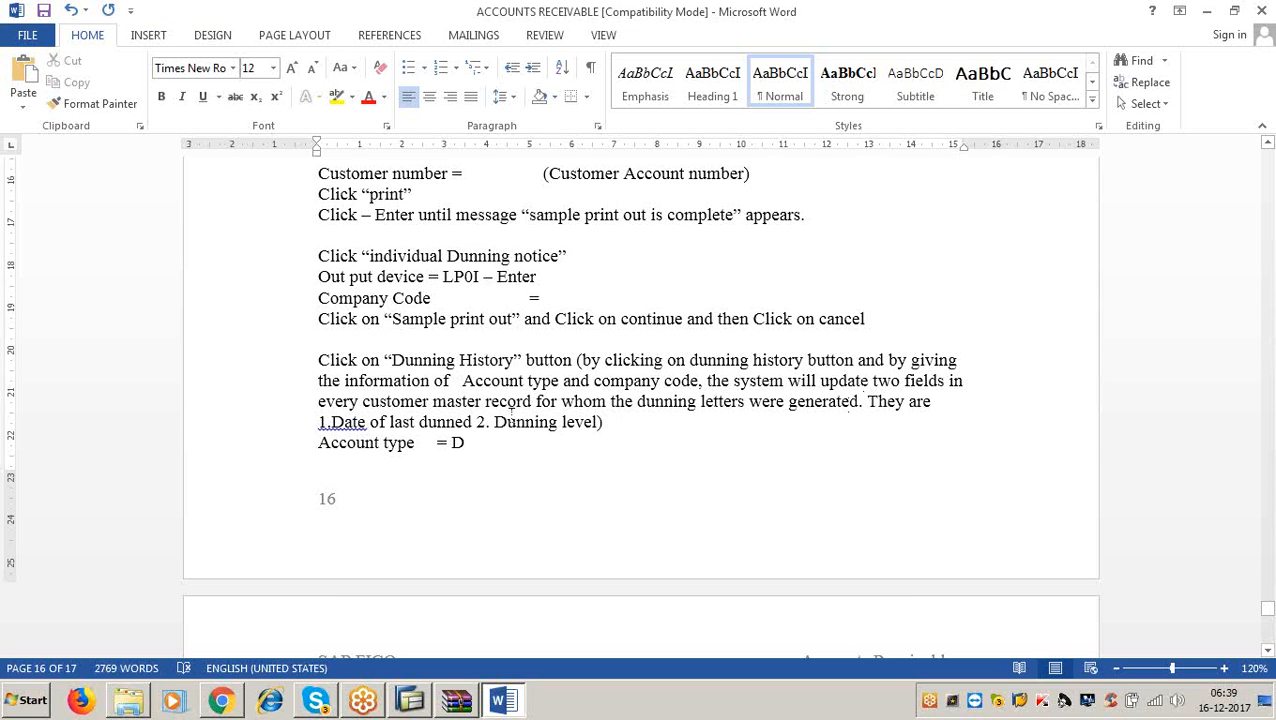
pyautogui.click(1204, 12)
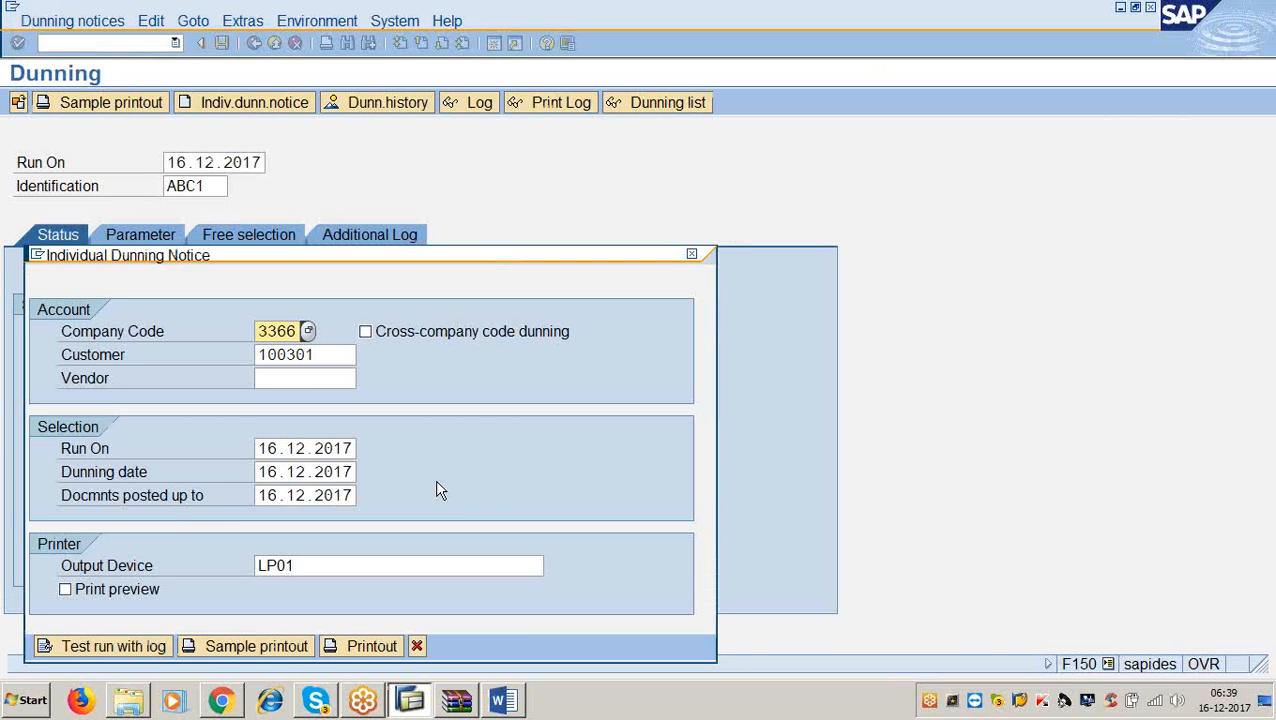
pyautogui.click(290, 648)
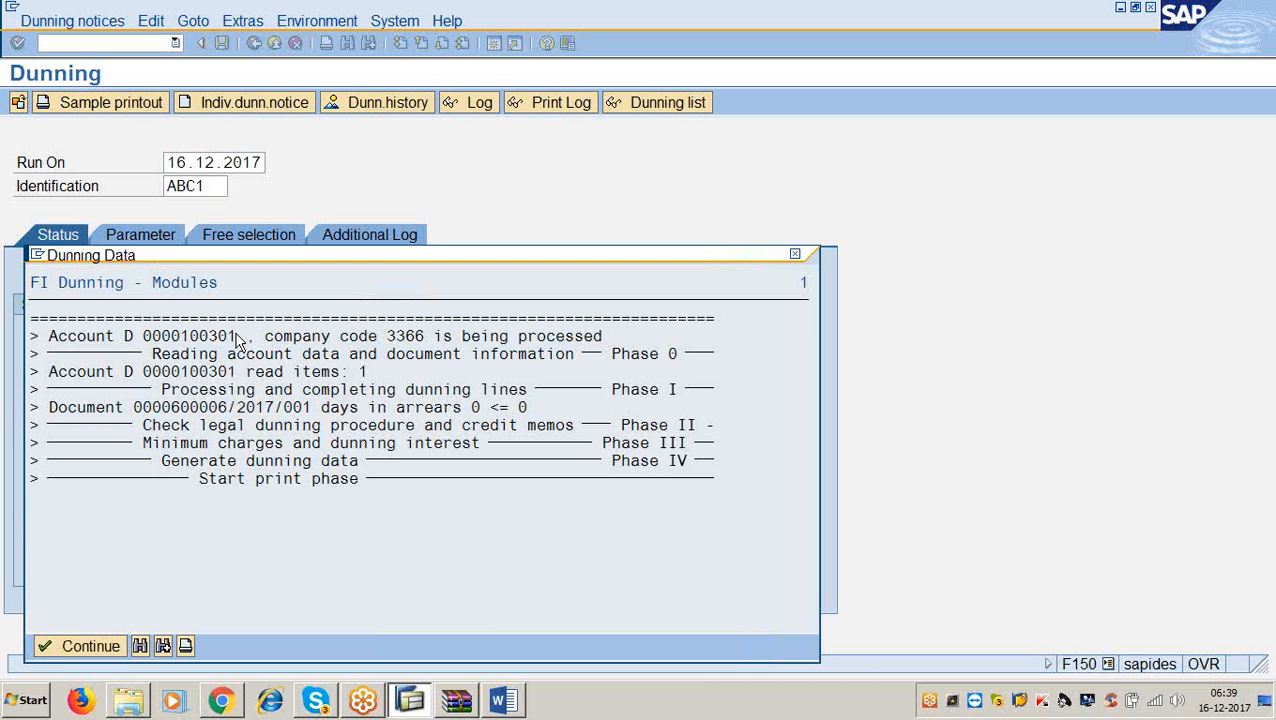
pyautogui.click(105, 646)
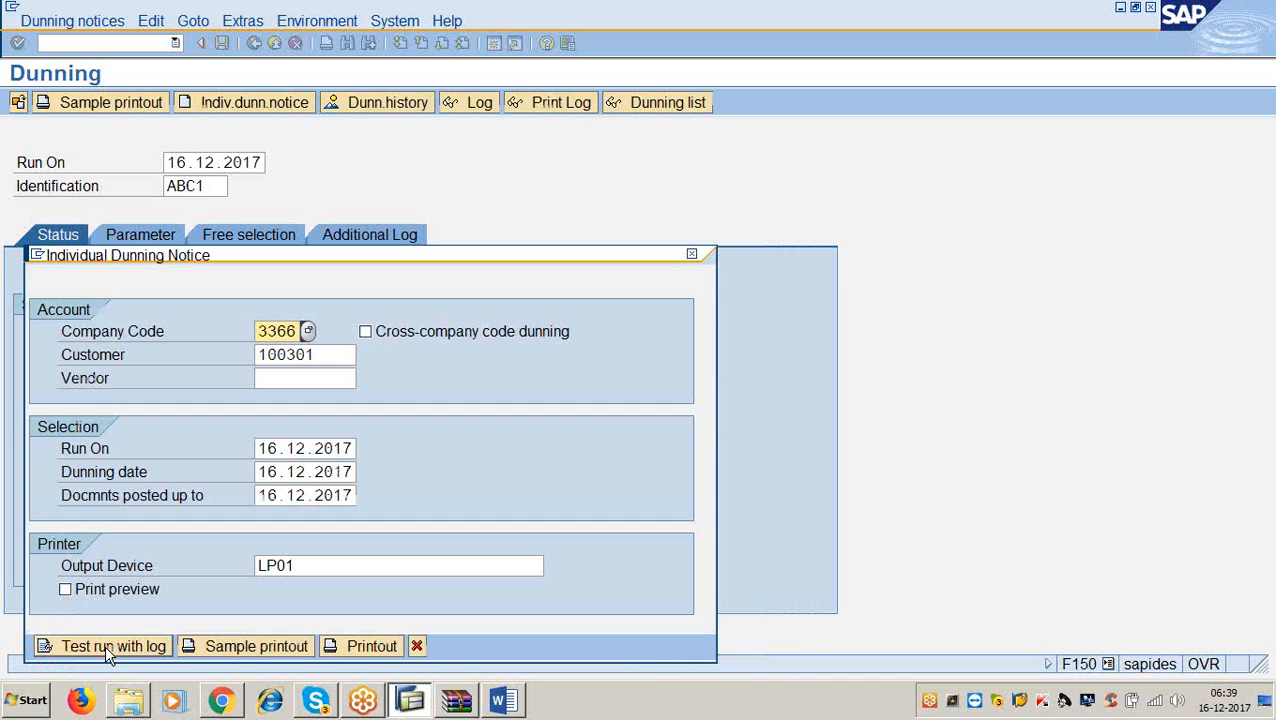
pyautogui.click(418, 646)
pyautogui.click(502, 700)
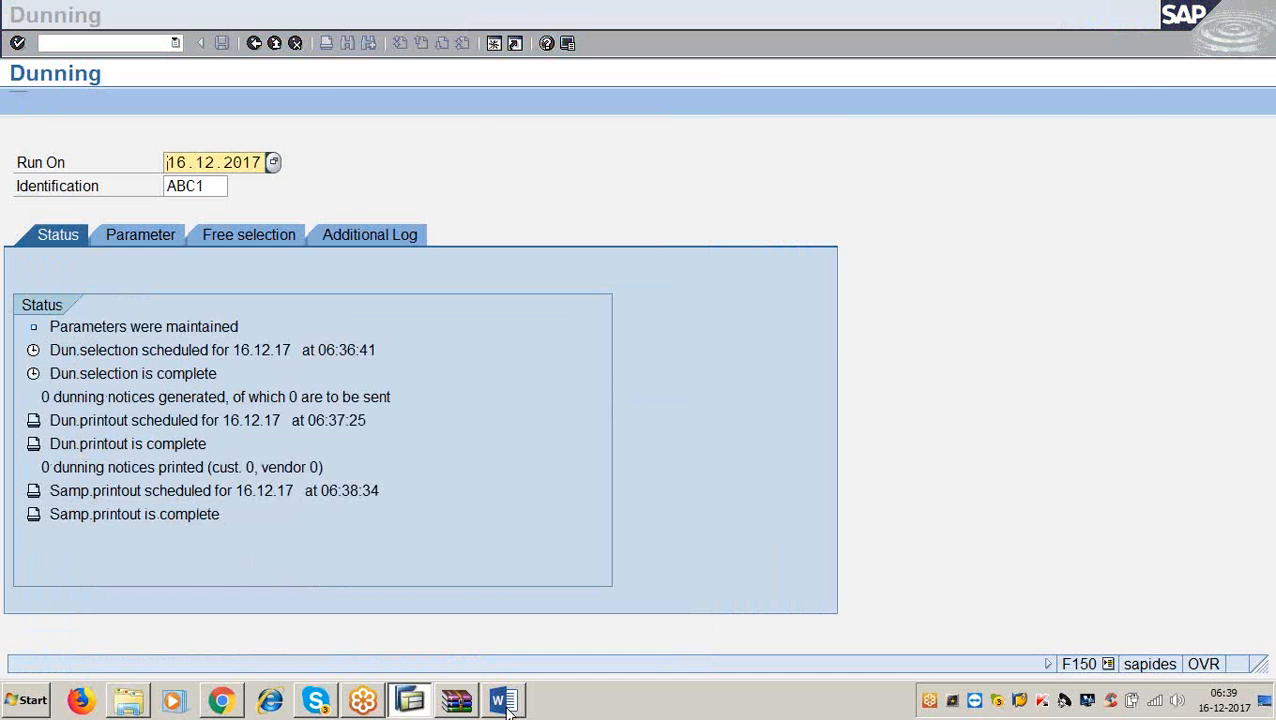
pyautogui.click(576, 360)
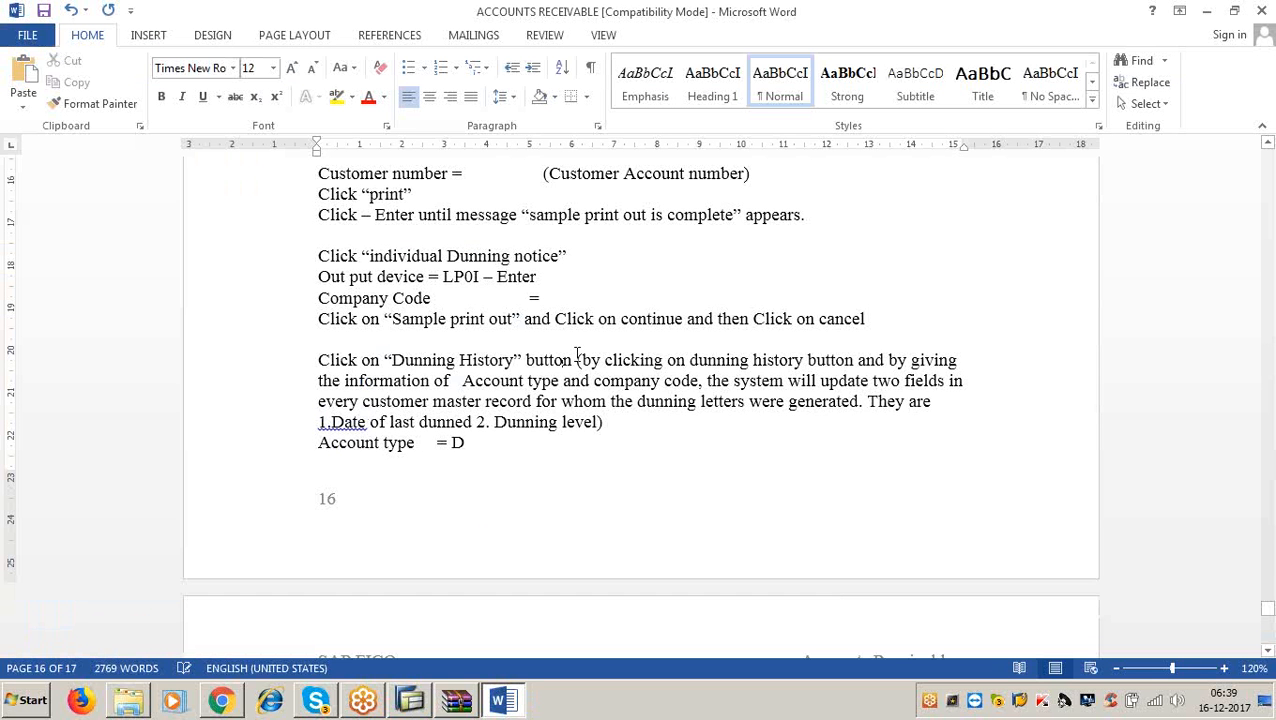
pyautogui.click(1207, 10)
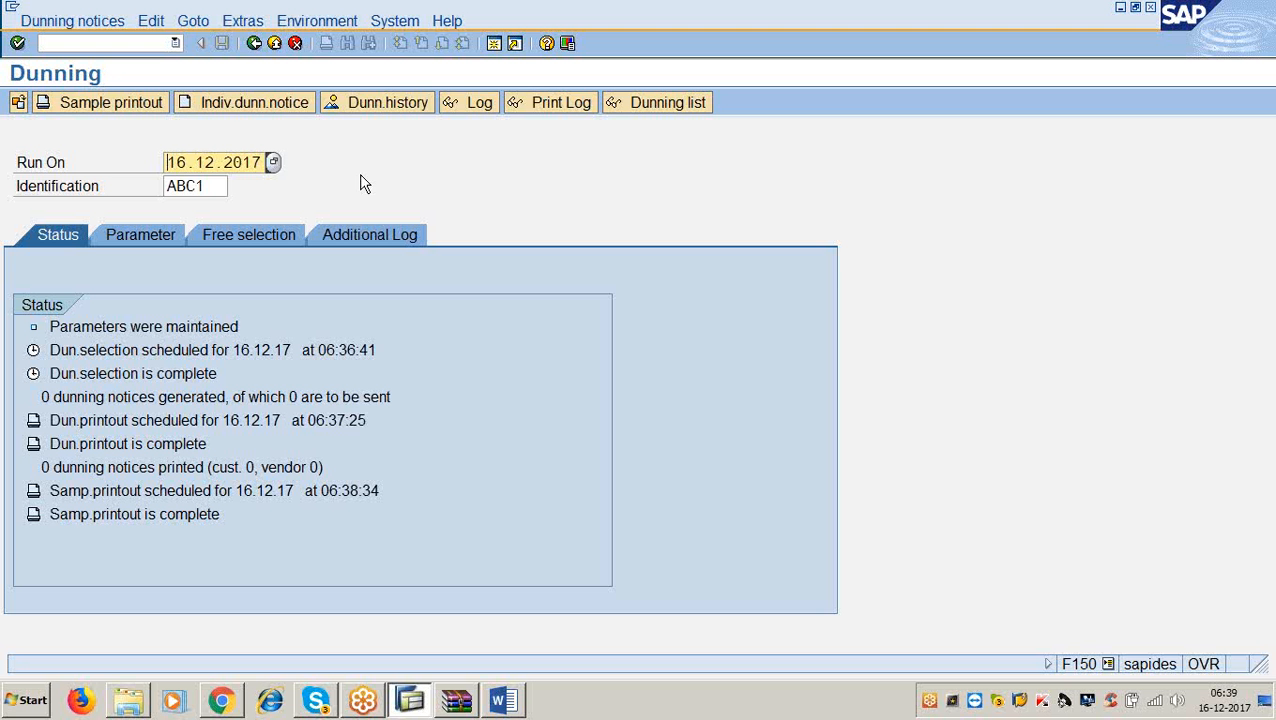
pyautogui.click(364, 106)
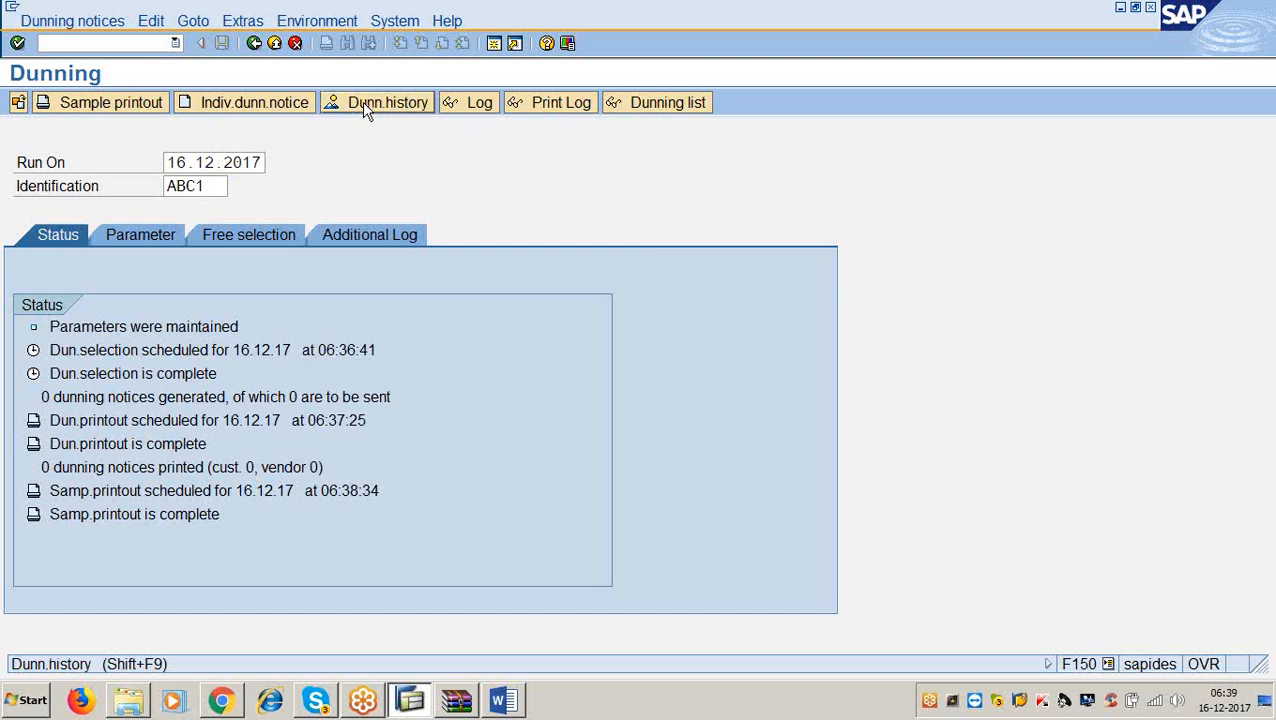
pyautogui.click(502, 700)
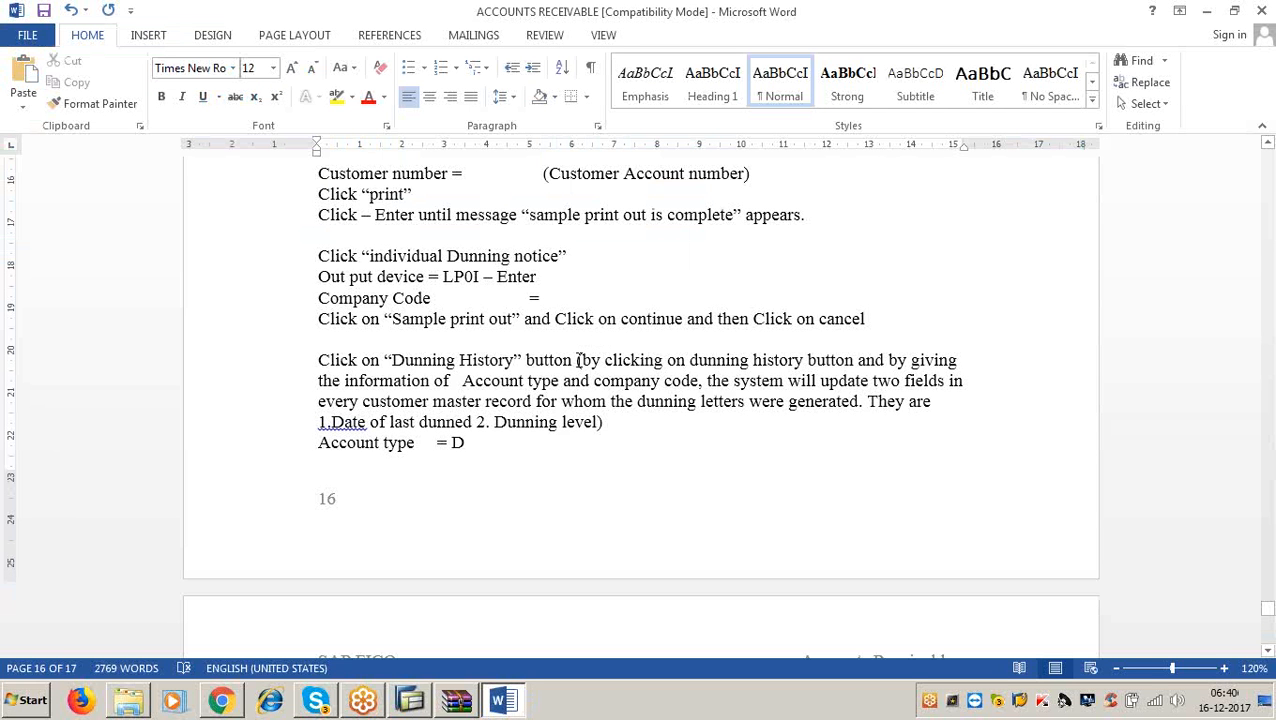
pyautogui.moveTo(576, 360); pyautogui.dragTo(952, 368)
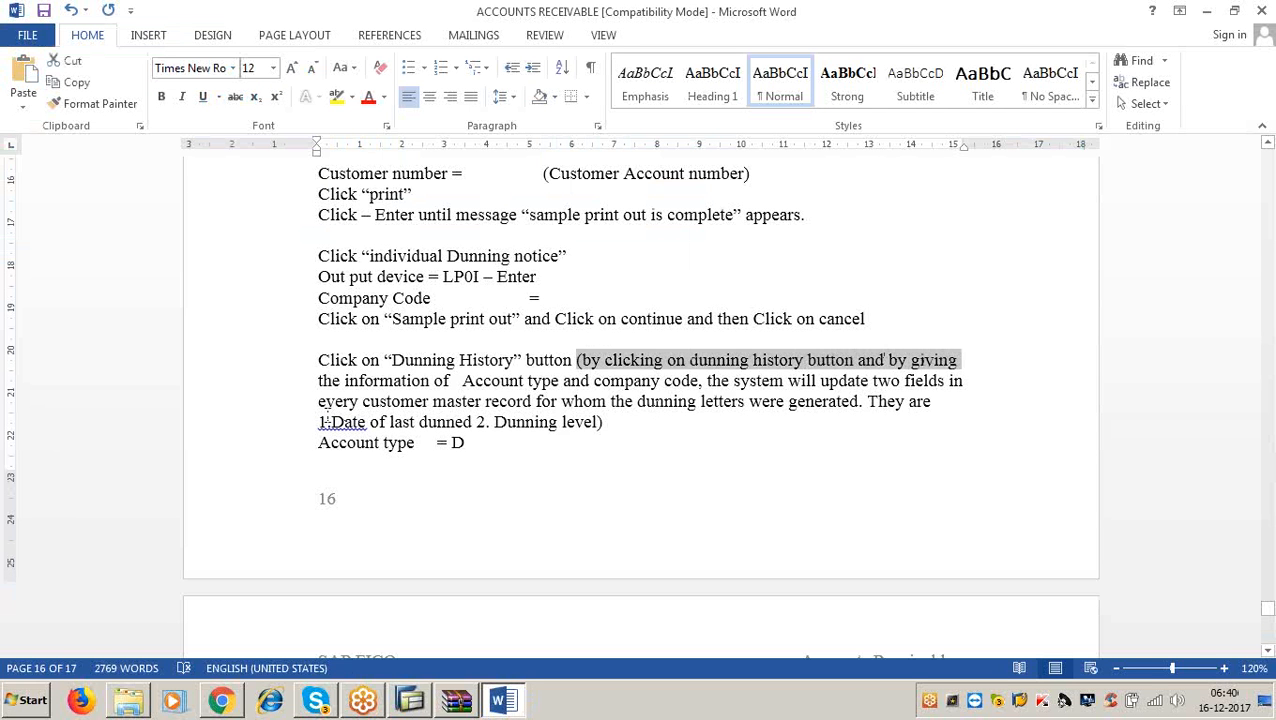
pyautogui.moveTo(322, 381); pyautogui.dragTo(964, 381)
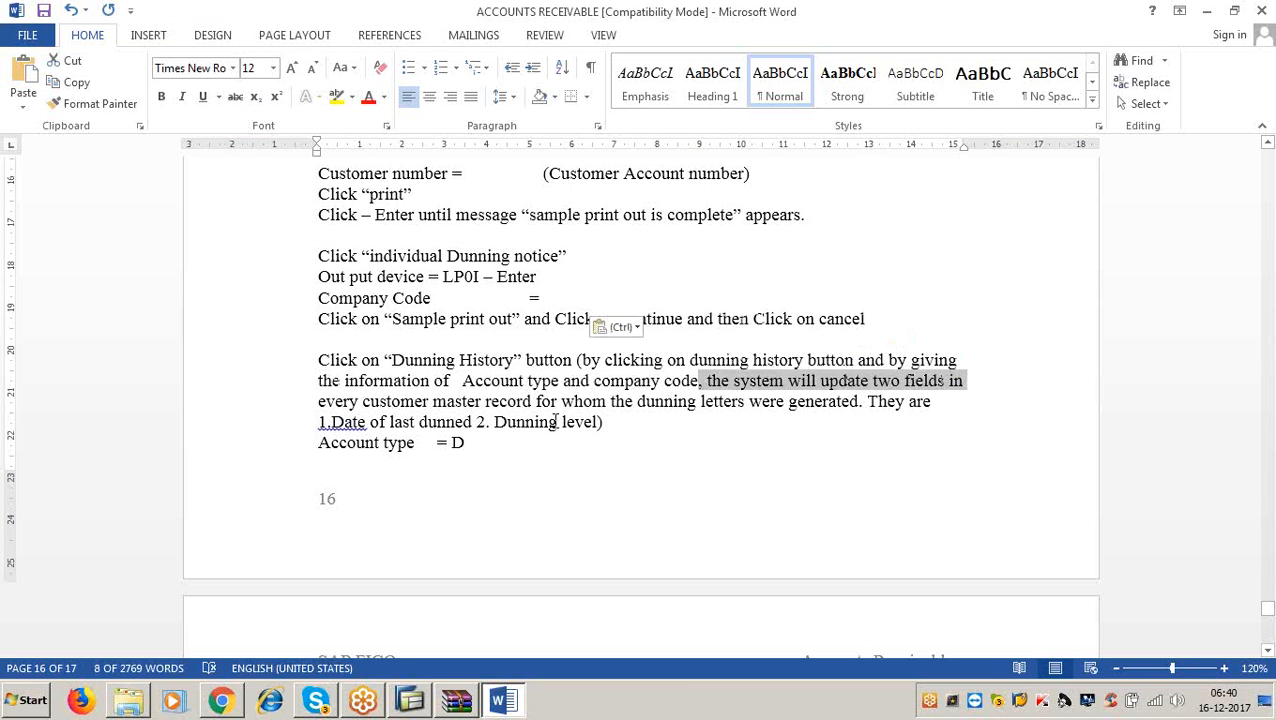
pyautogui.click(461, 401)
pyautogui.moveTo(461, 401); pyautogui.dragTo(854, 401)
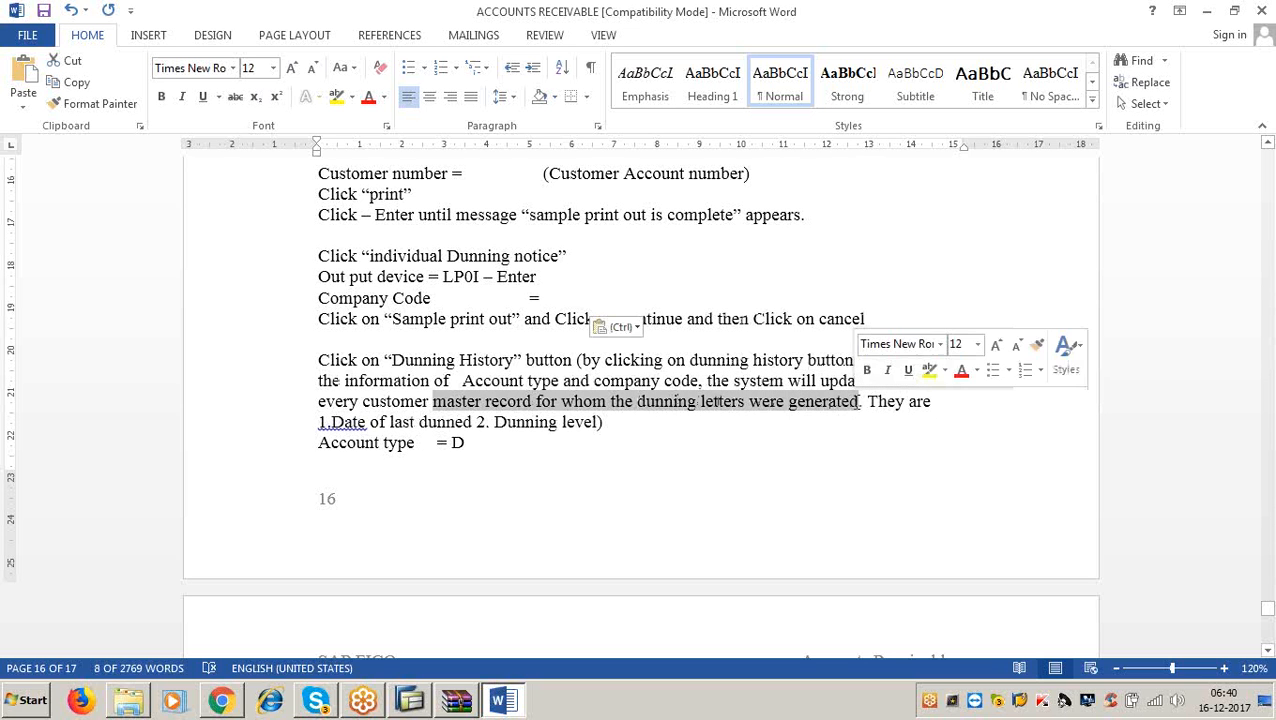
pyautogui.click(472, 420)
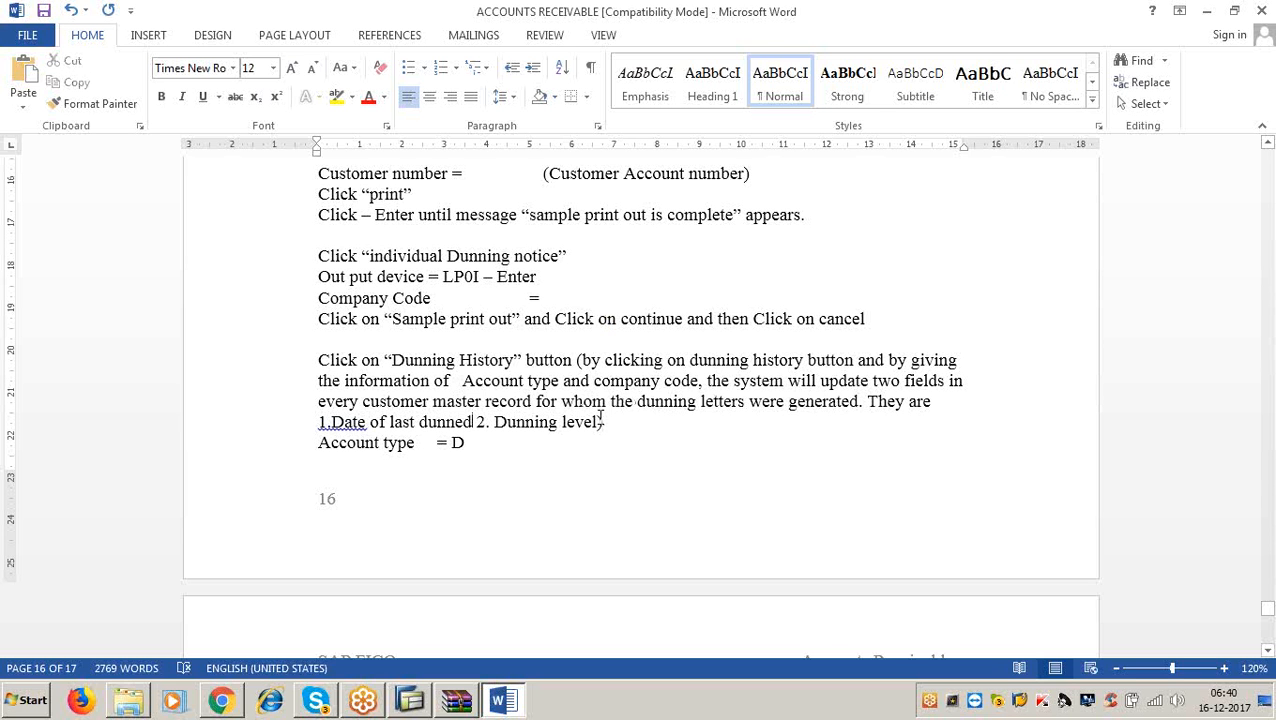
pyautogui.click(601, 420)
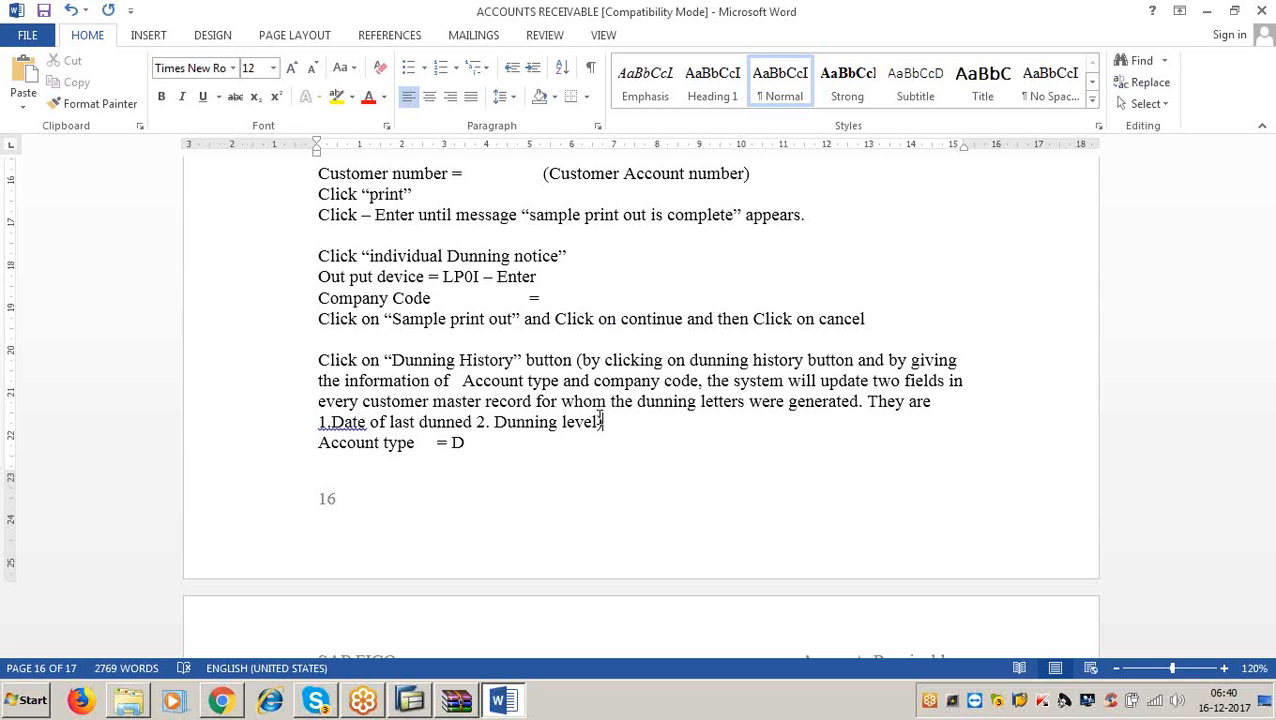
pyautogui.moveTo(330, 422); pyautogui.dragTo(600, 430)
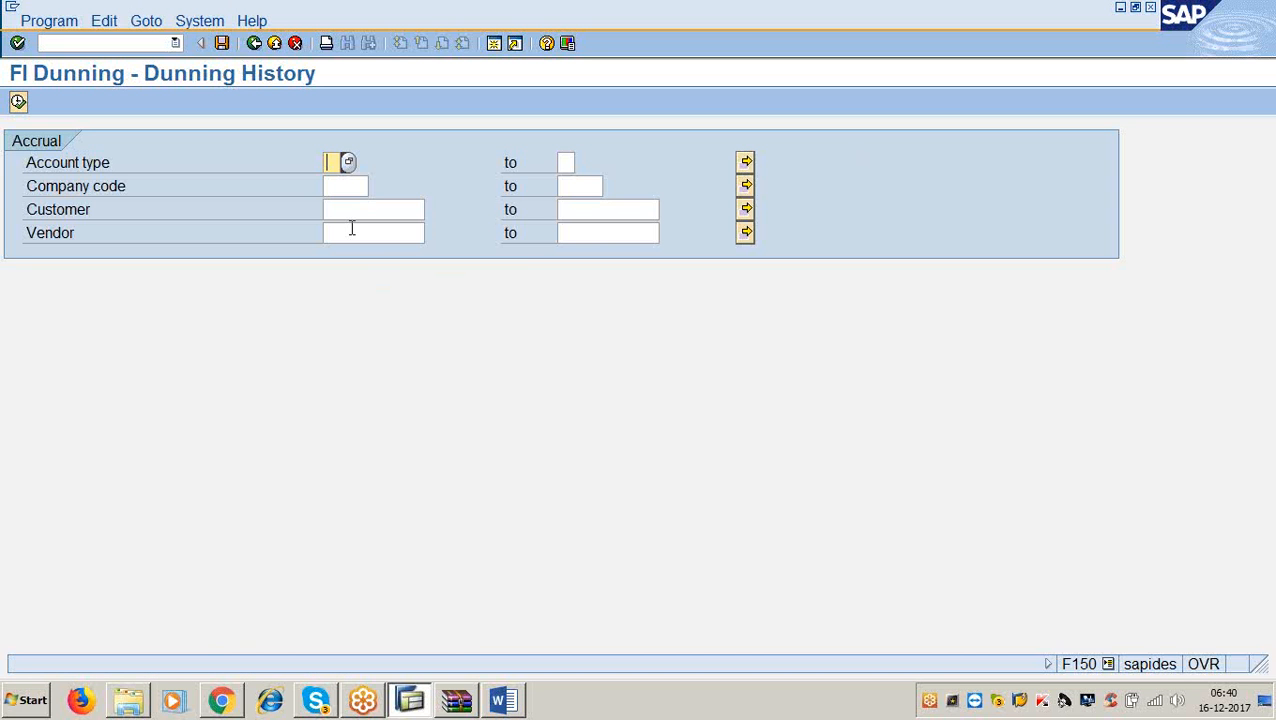
pyautogui.write('d')
# Run the dunning history for account type D in company code 3366.
pyautogui.click(327, 186)
pyautogui.write('3366')
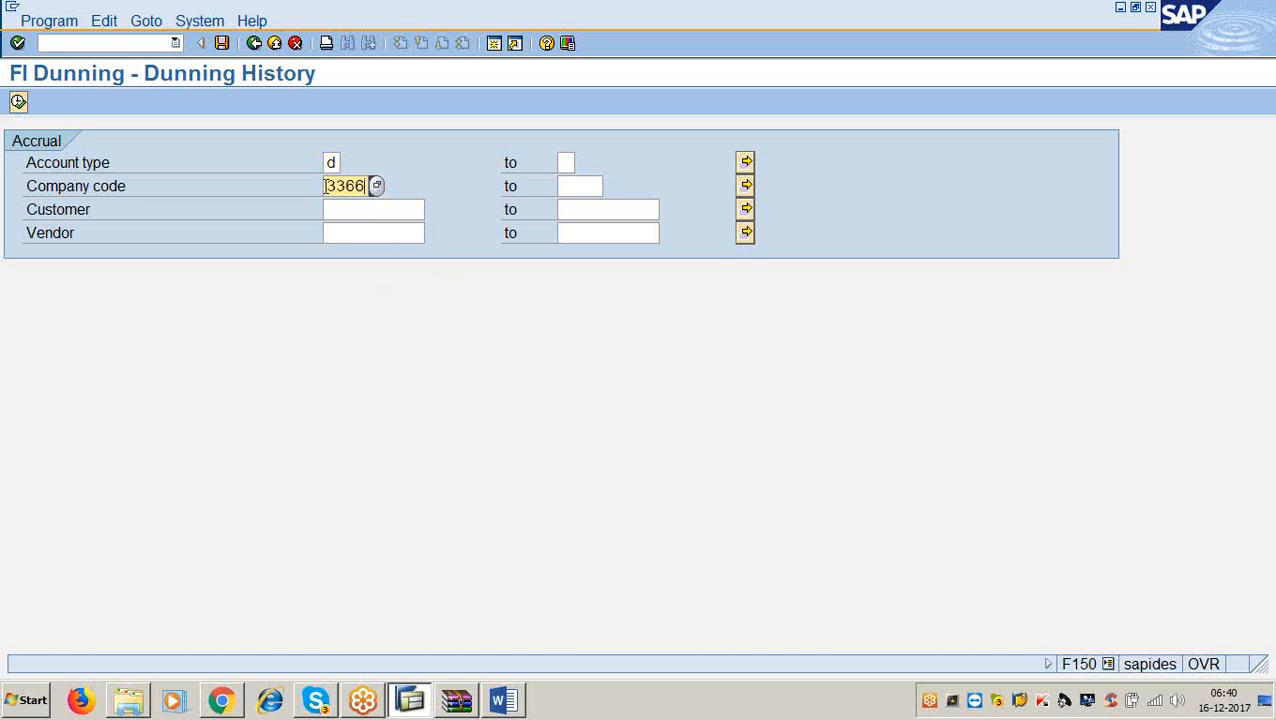
pyautogui.click(18, 103)
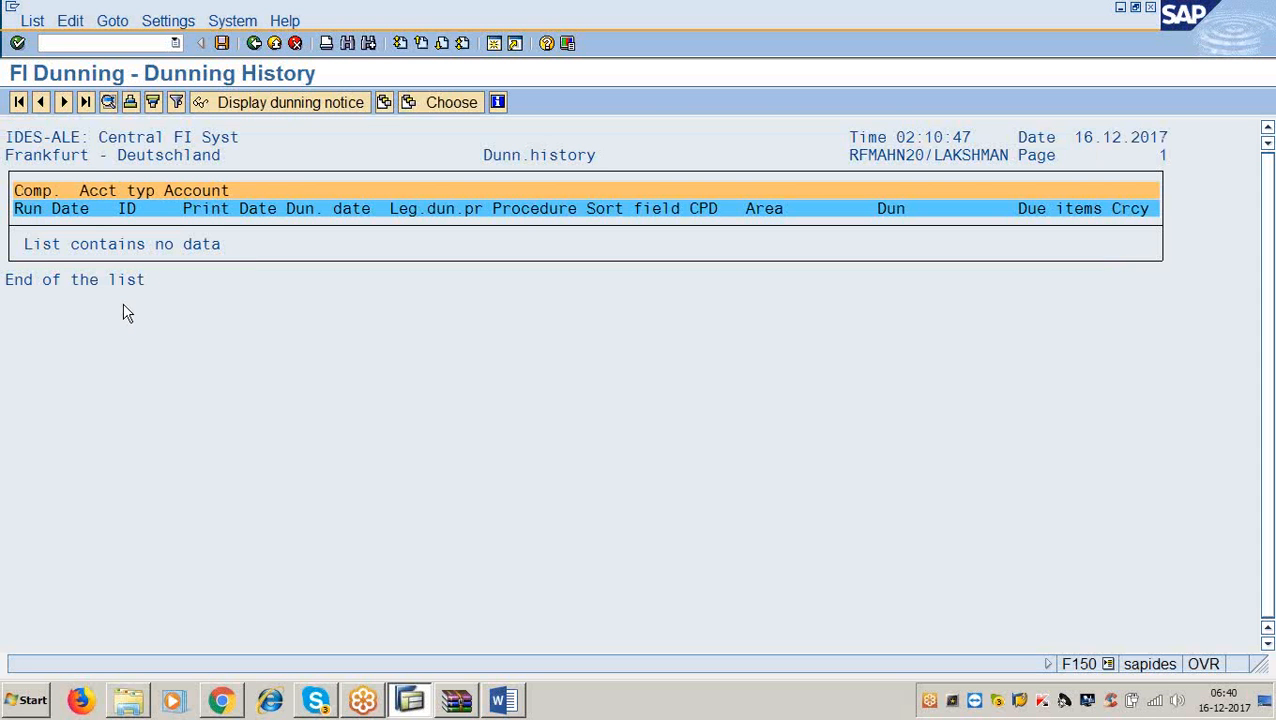
pyautogui.click(1245, 42)
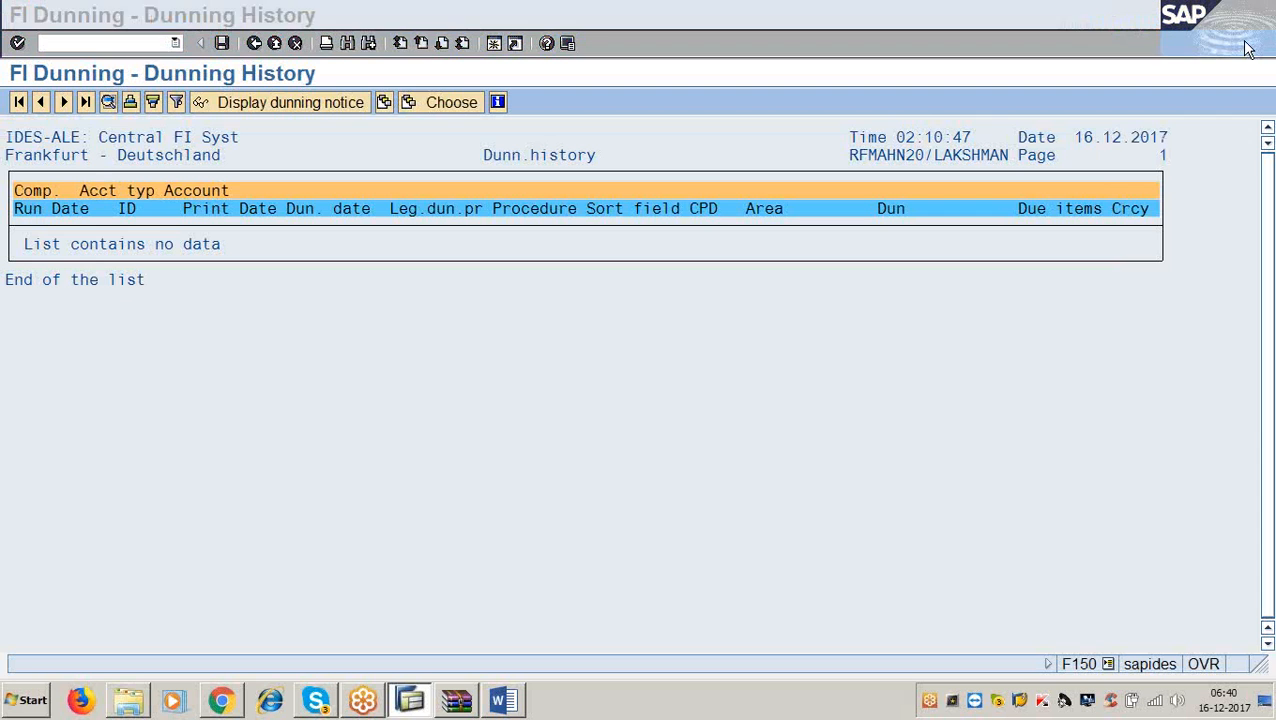
pyautogui.click(773, 410)
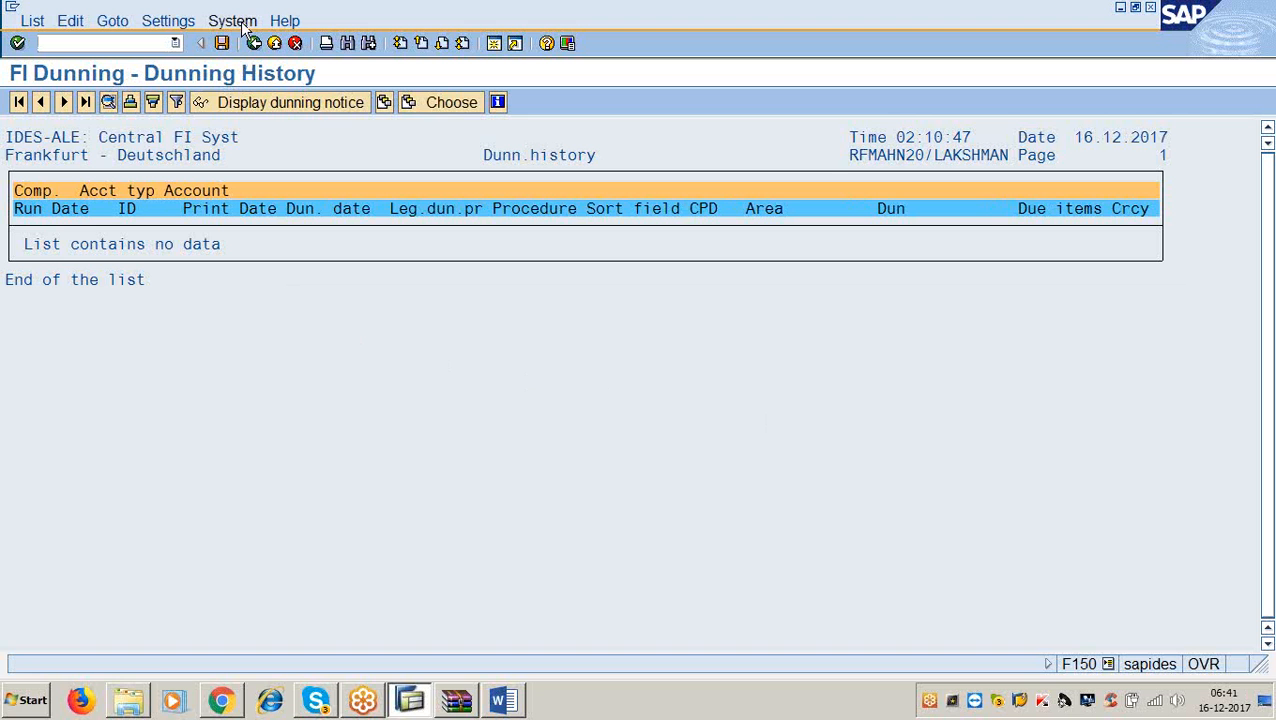
# Try displaying a dunning notice and choosing a list layout on the empty history list.
pyautogui.click(256, 104)
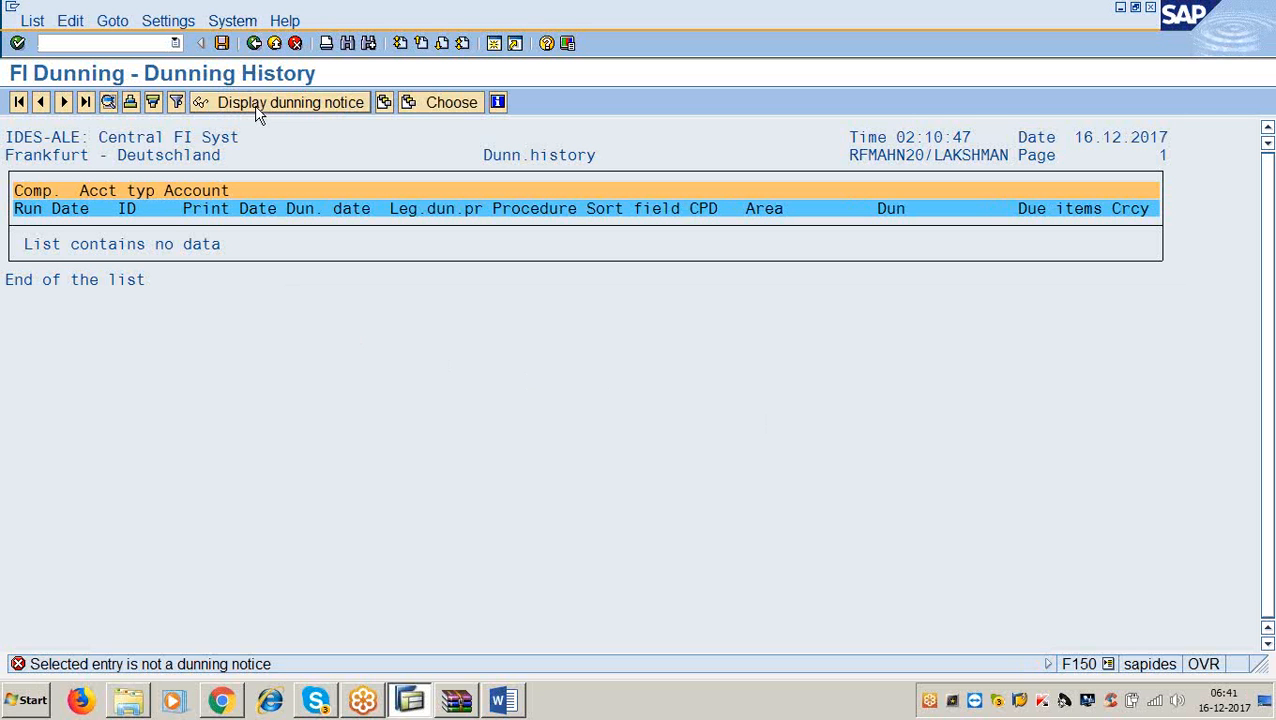
pyautogui.click(420, 104)
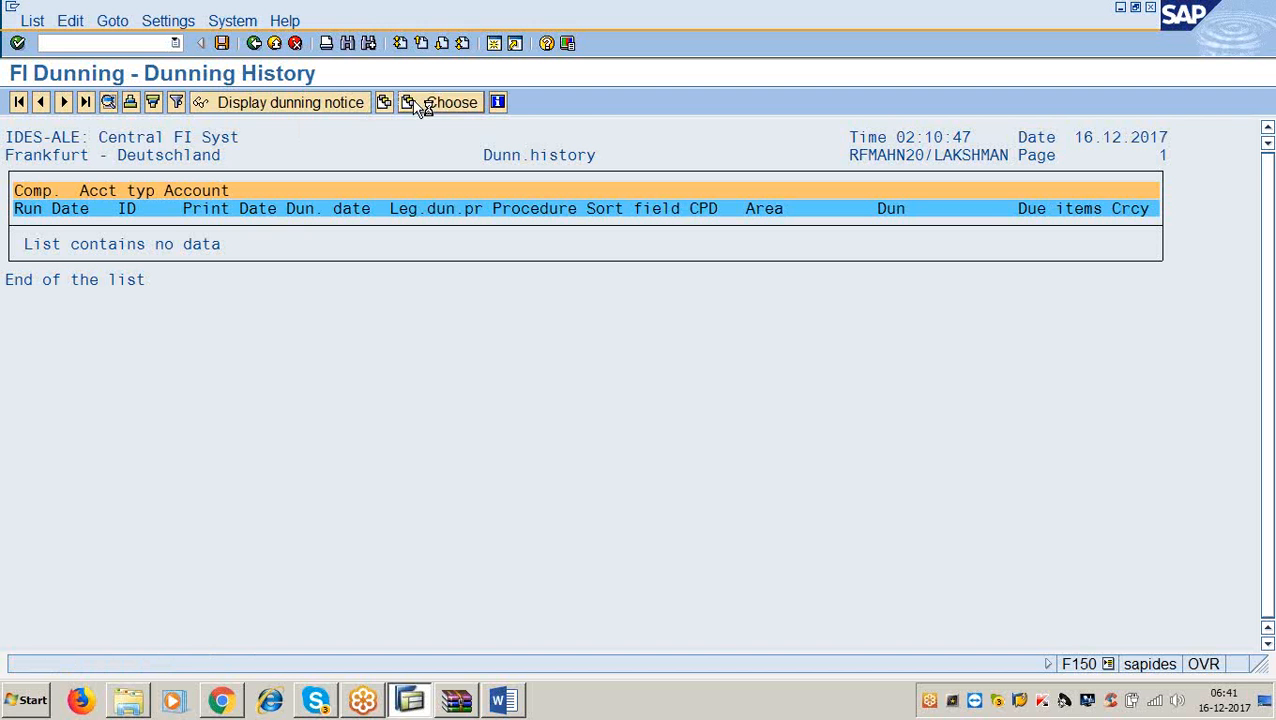
pyautogui.click(419, 106)
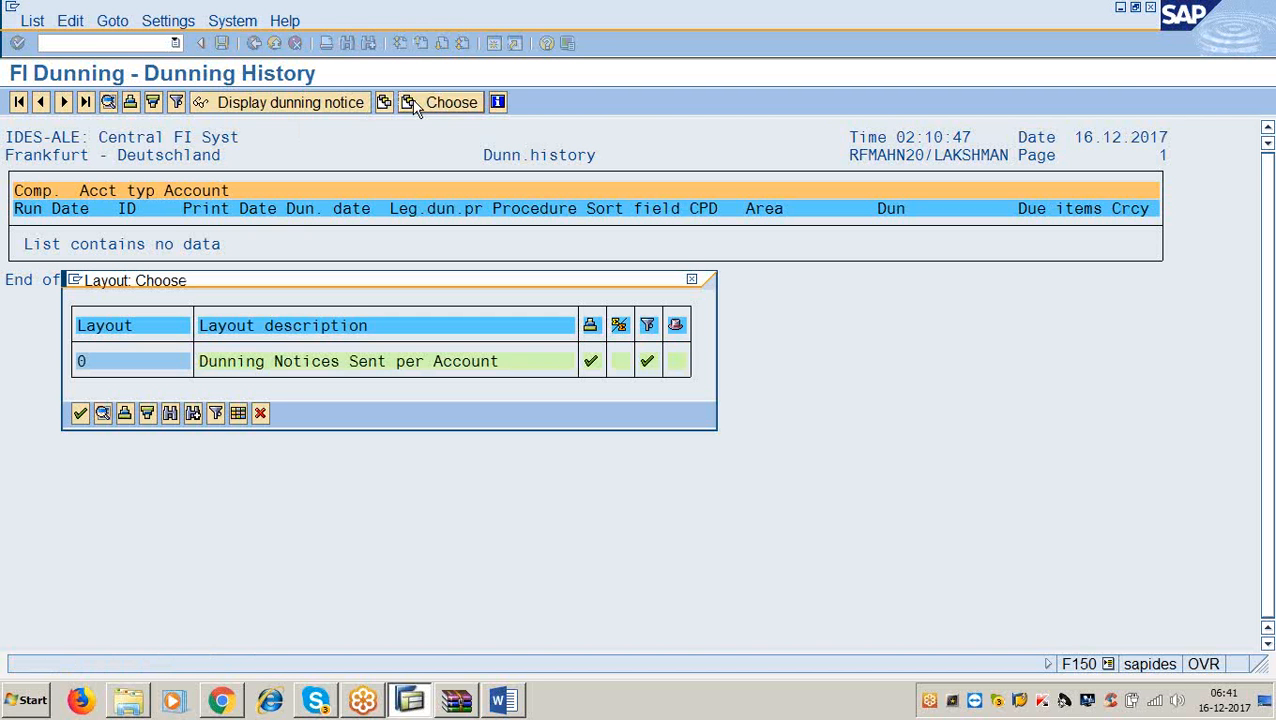
pyautogui.click(260, 414)
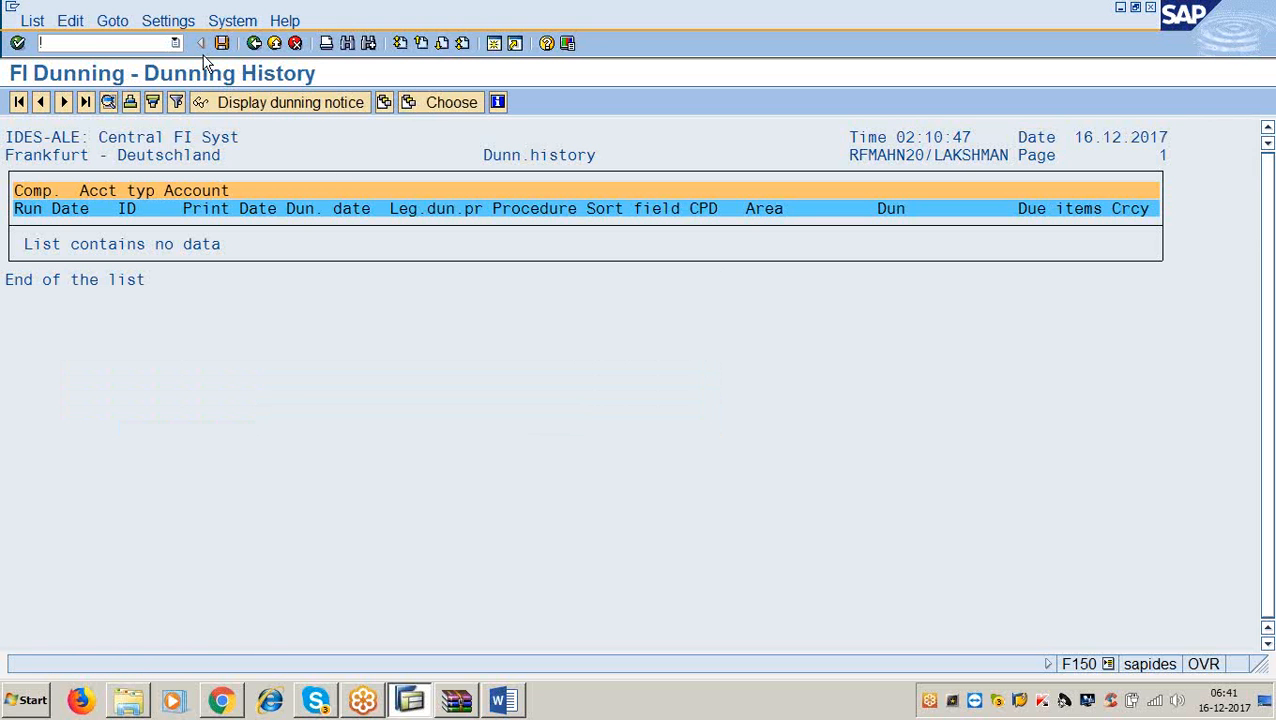
# Browse the list's menus, try viewing line details, then return to the selection criteria.
pyautogui.click(36, 26)
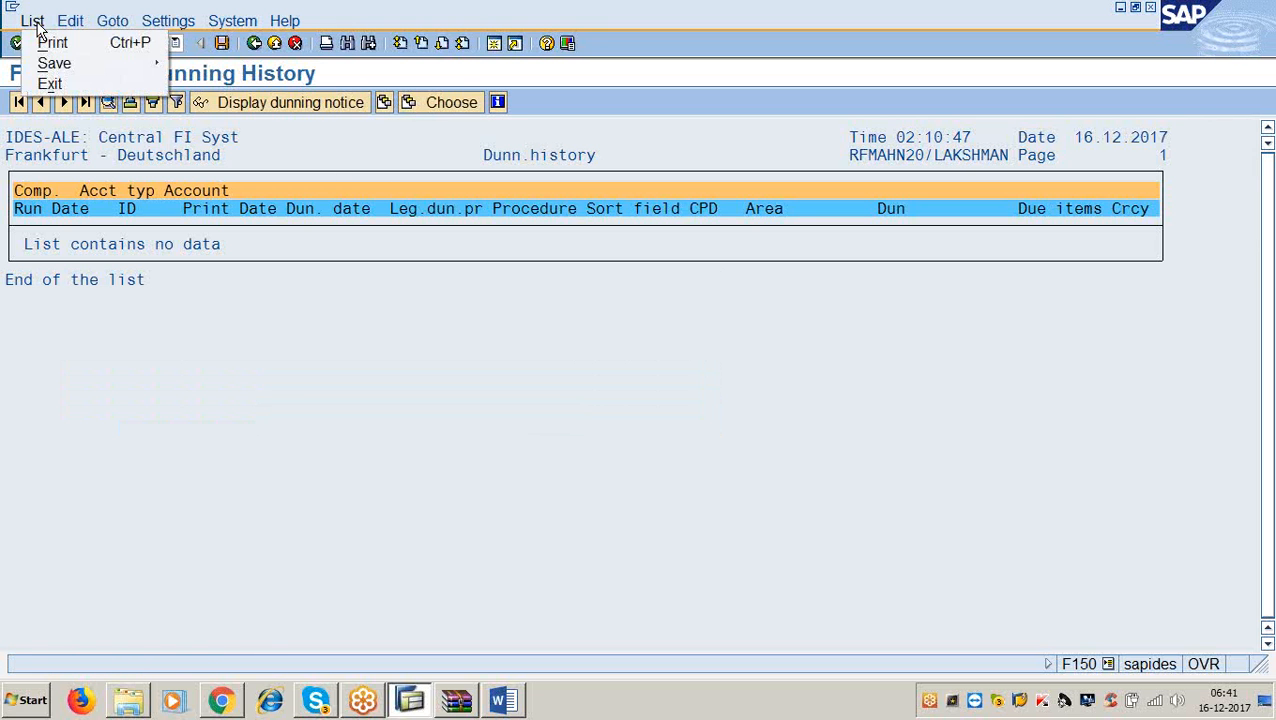
pyautogui.moveTo(69, 25)
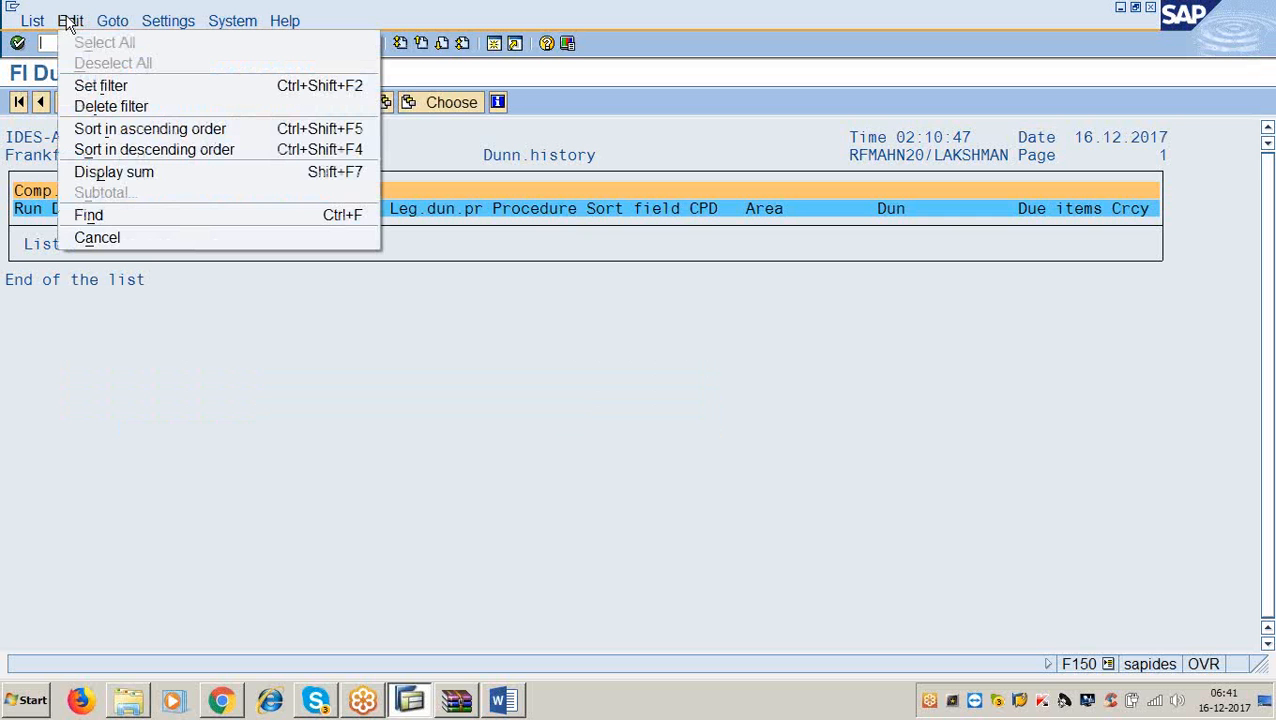
pyautogui.moveTo(108, 28)
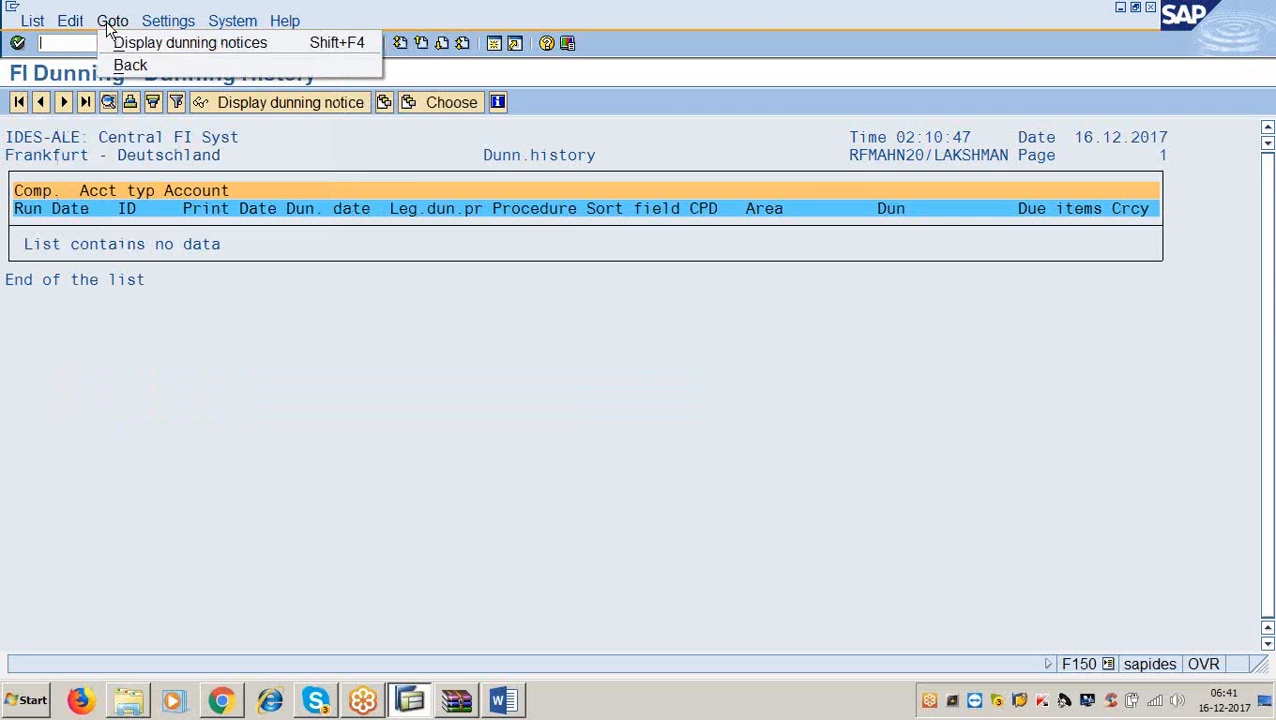
pyautogui.moveTo(165, 27)
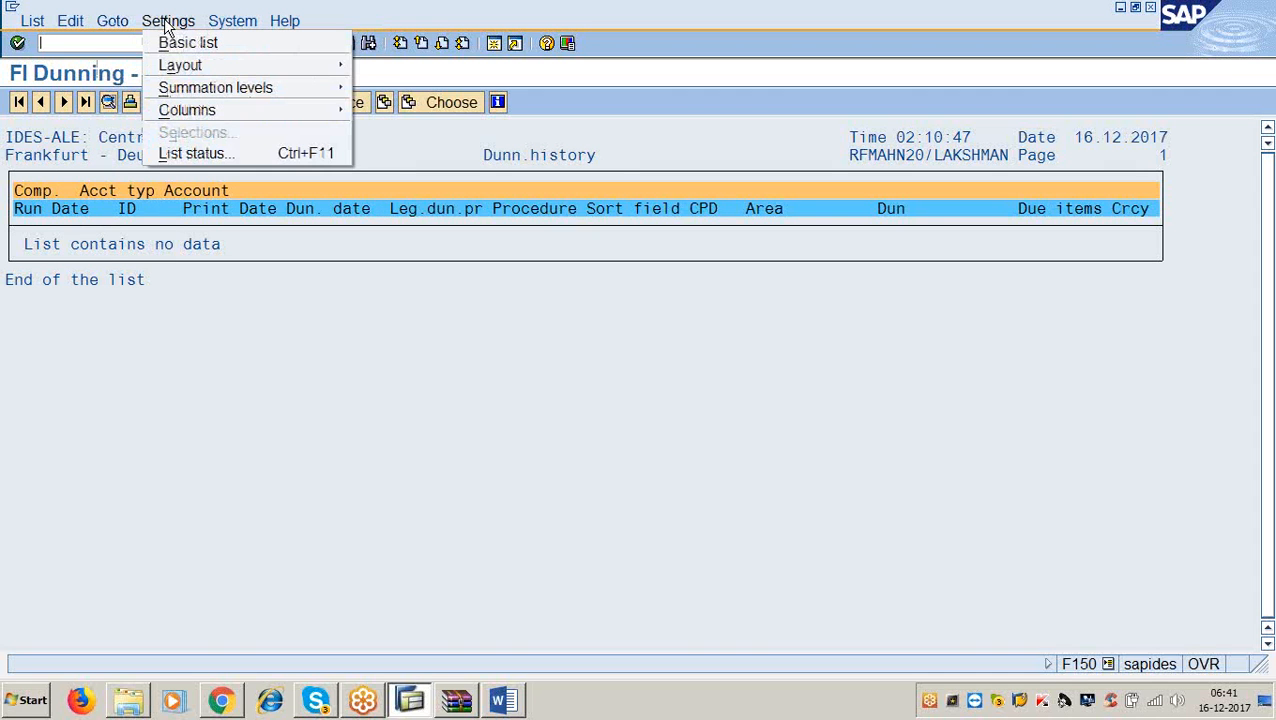
pyautogui.moveTo(226, 27)
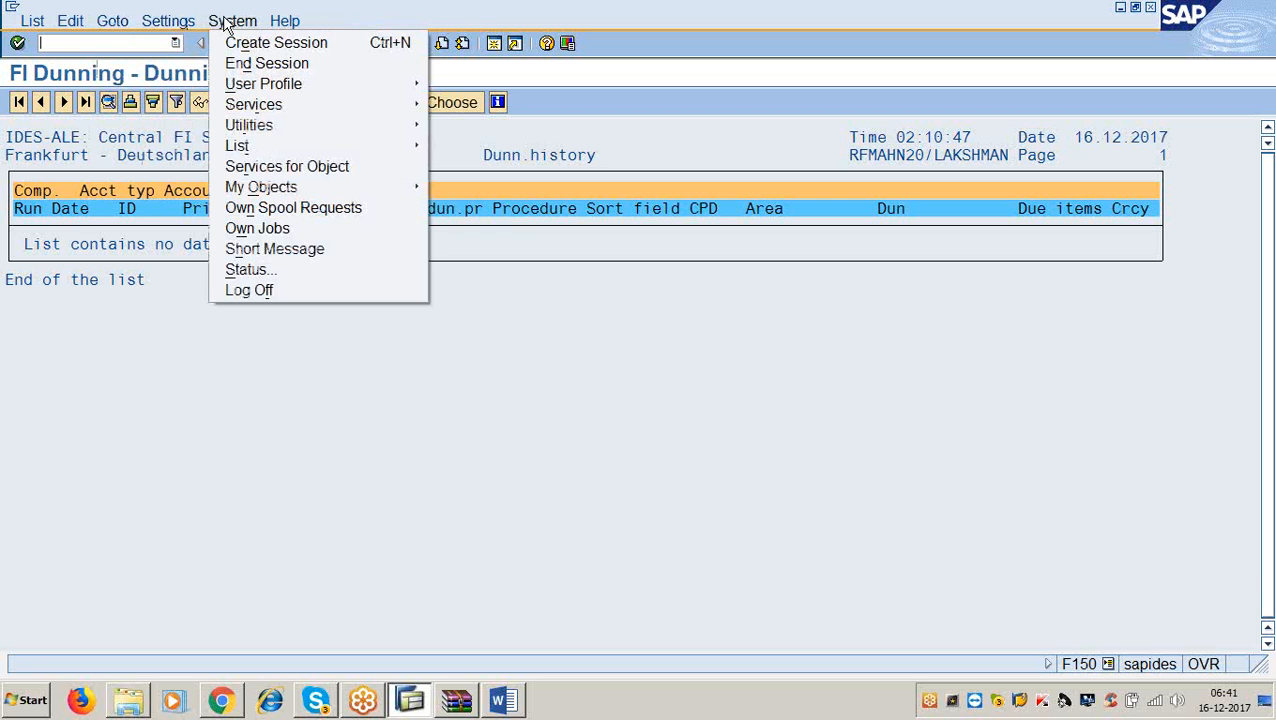
pyautogui.moveTo(284, 24)
pyautogui.click(336, 405)
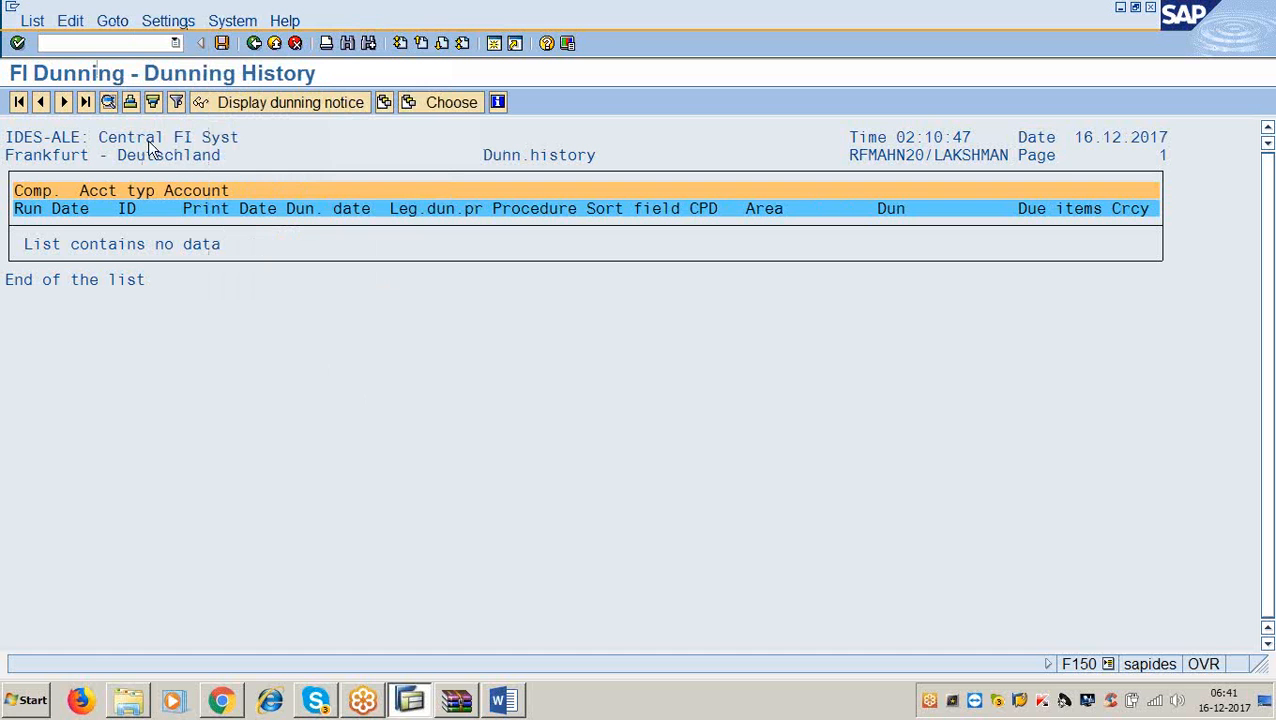
pyautogui.click(108, 100)
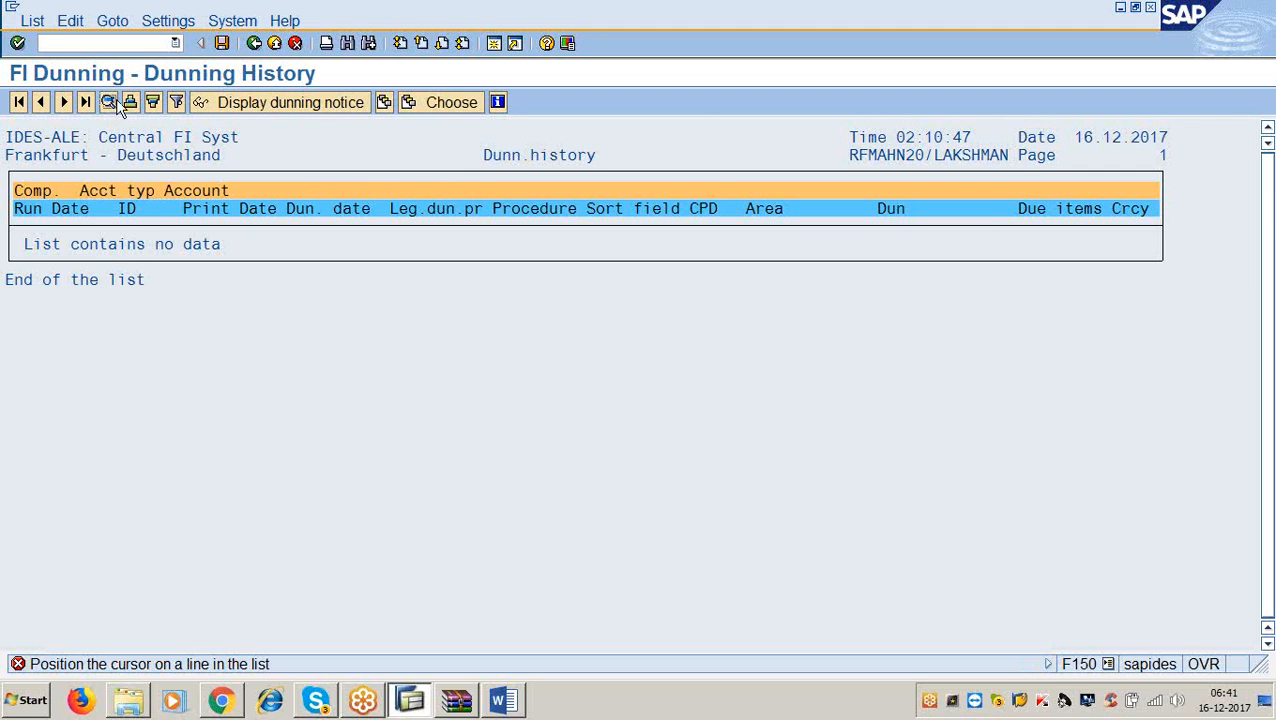
pyautogui.click(108, 102)
pyautogui.click(253, 44)
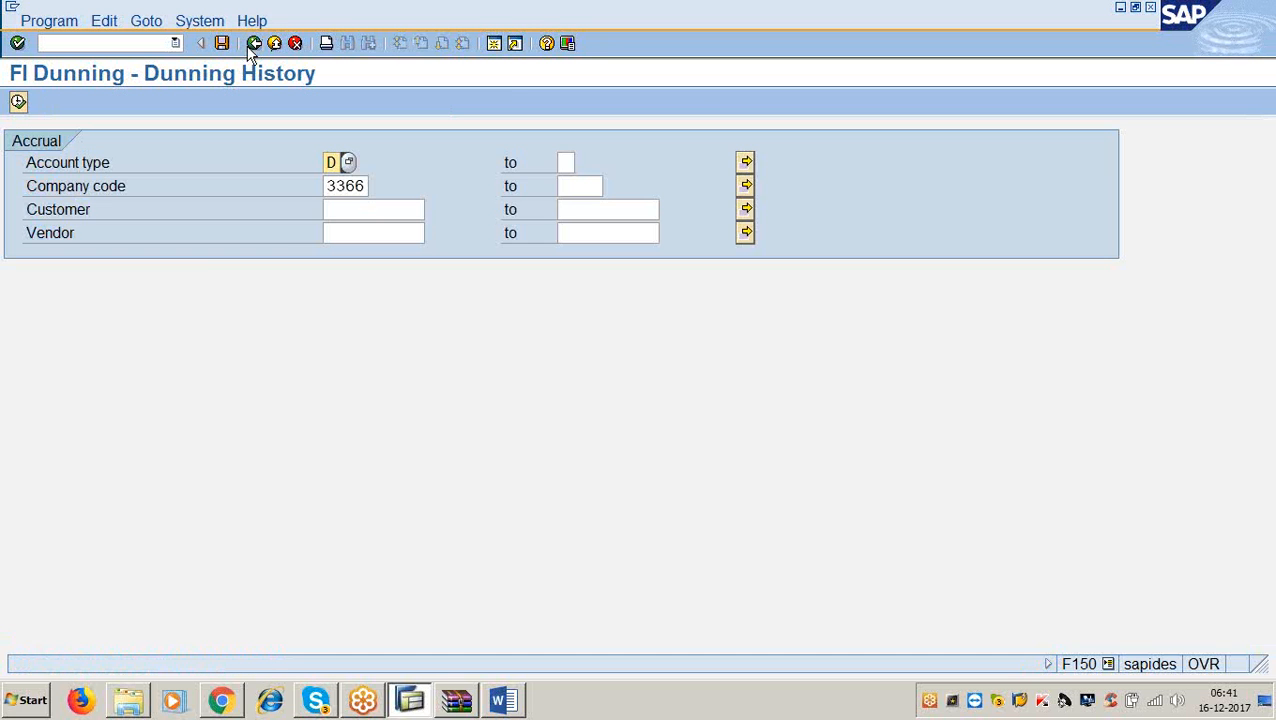
# Return to run ABC1's Parameter tab (dunning date 18.12.2017, one customer) and browse the Dunning notices menu.
pyautogui.click(253, 44)
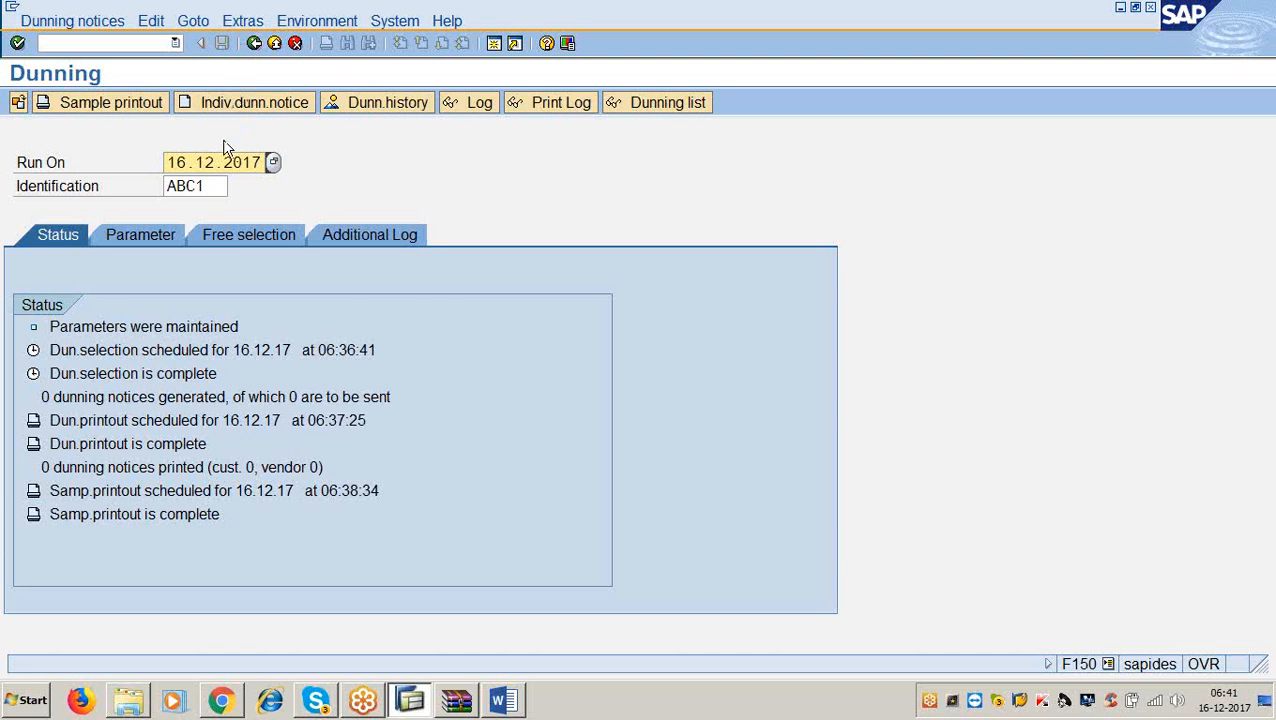
pyautogui.click(165, 237)
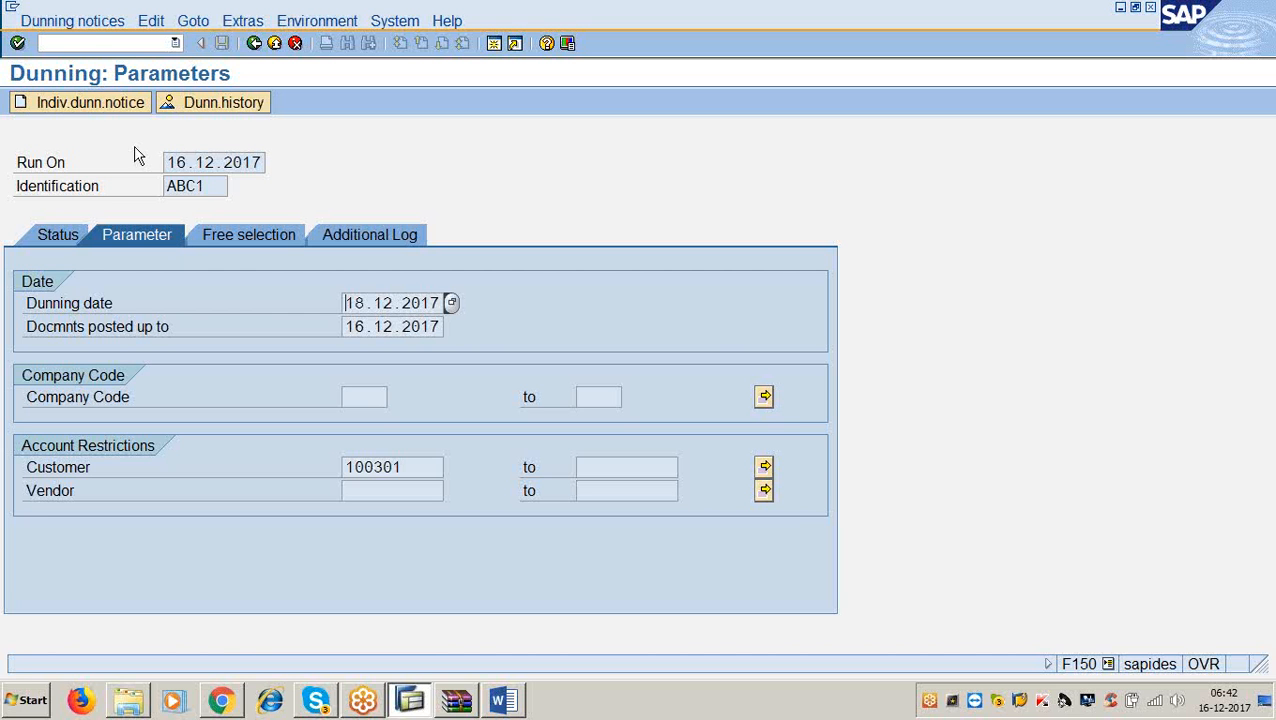
pyautogui.click(88, 24)
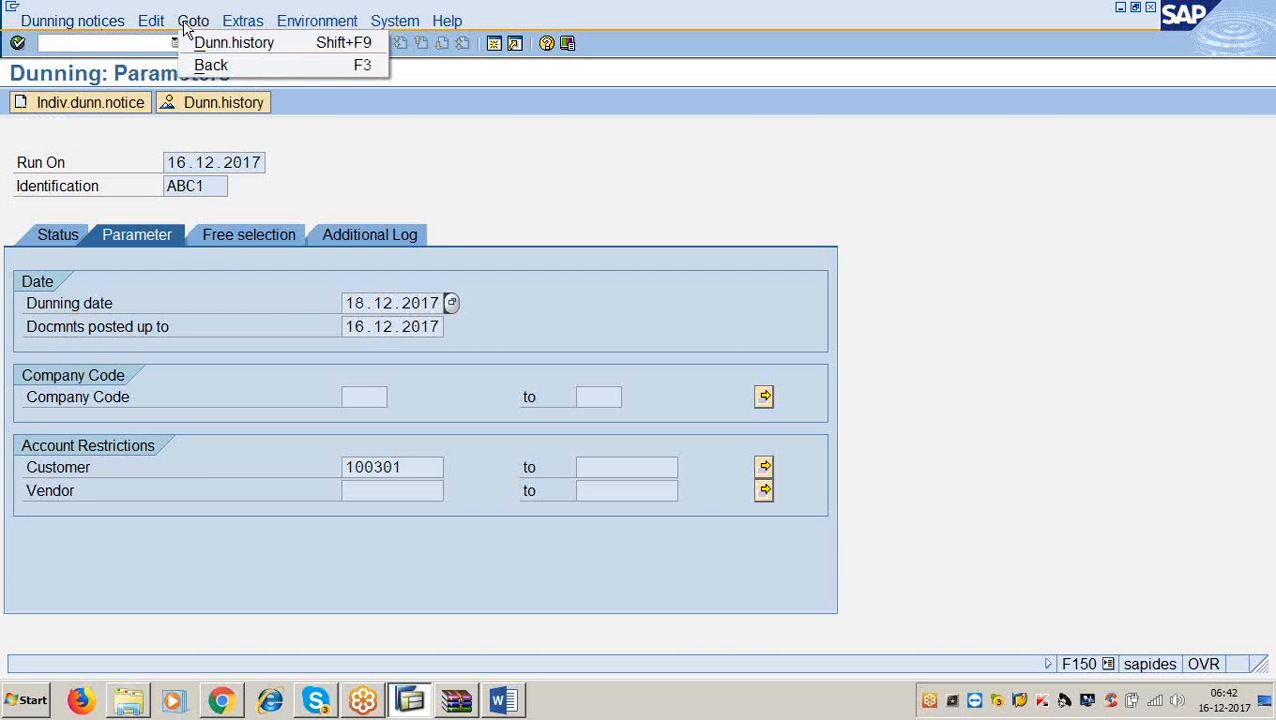
pyautogui.moveTo(244, 22)
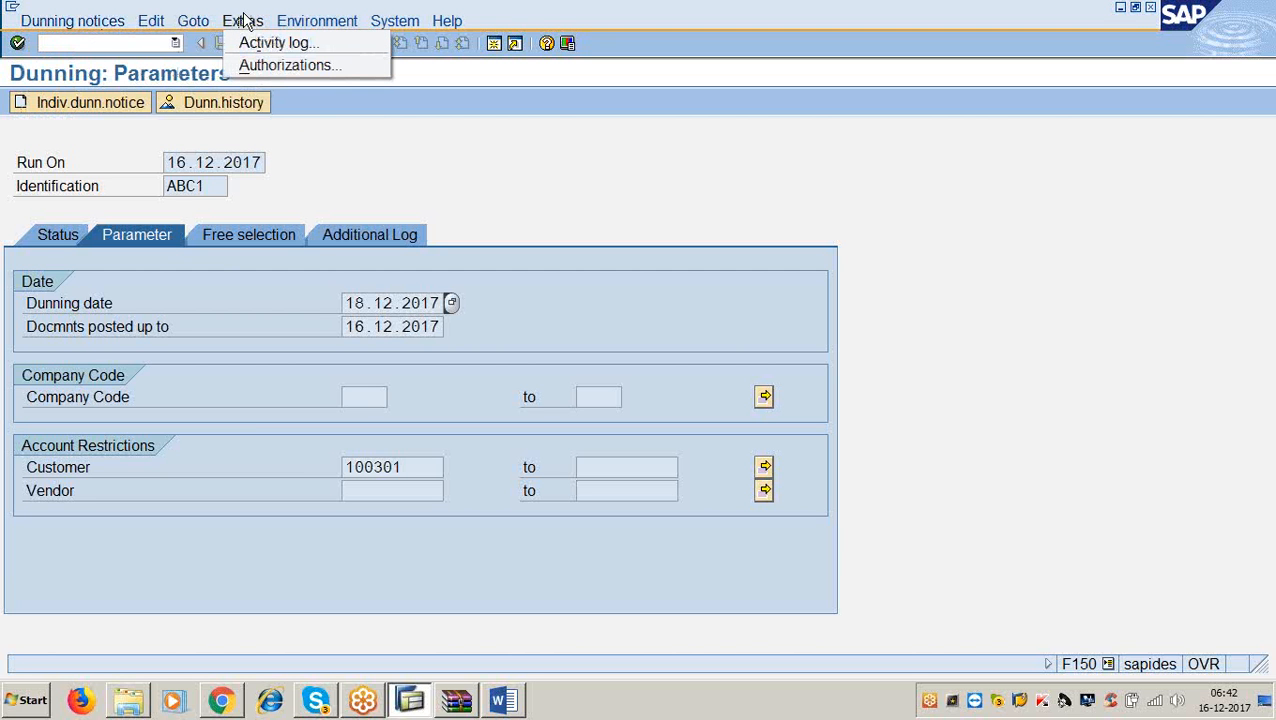
# View the run's activity log, then open the dunning procedure configuration and go back.
pyautogui.click(258, 45)
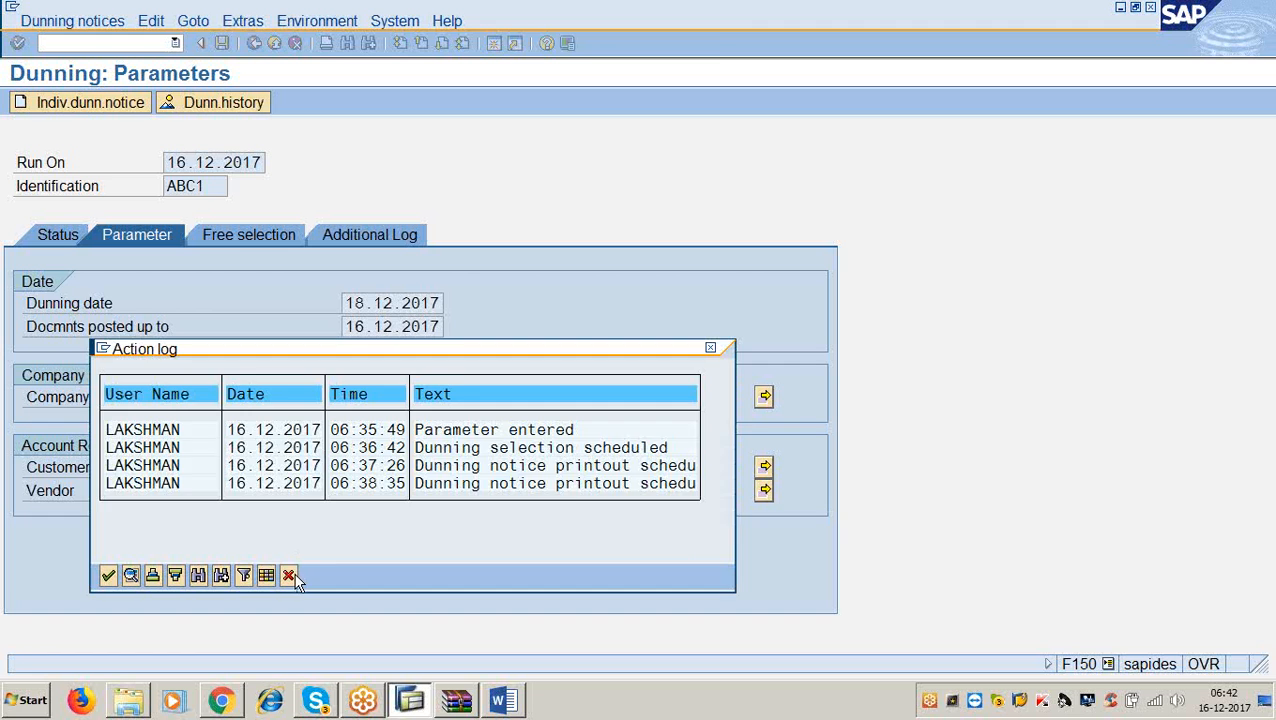
pyautogui.click(288, 575)
pyautogui.click(243, 21)
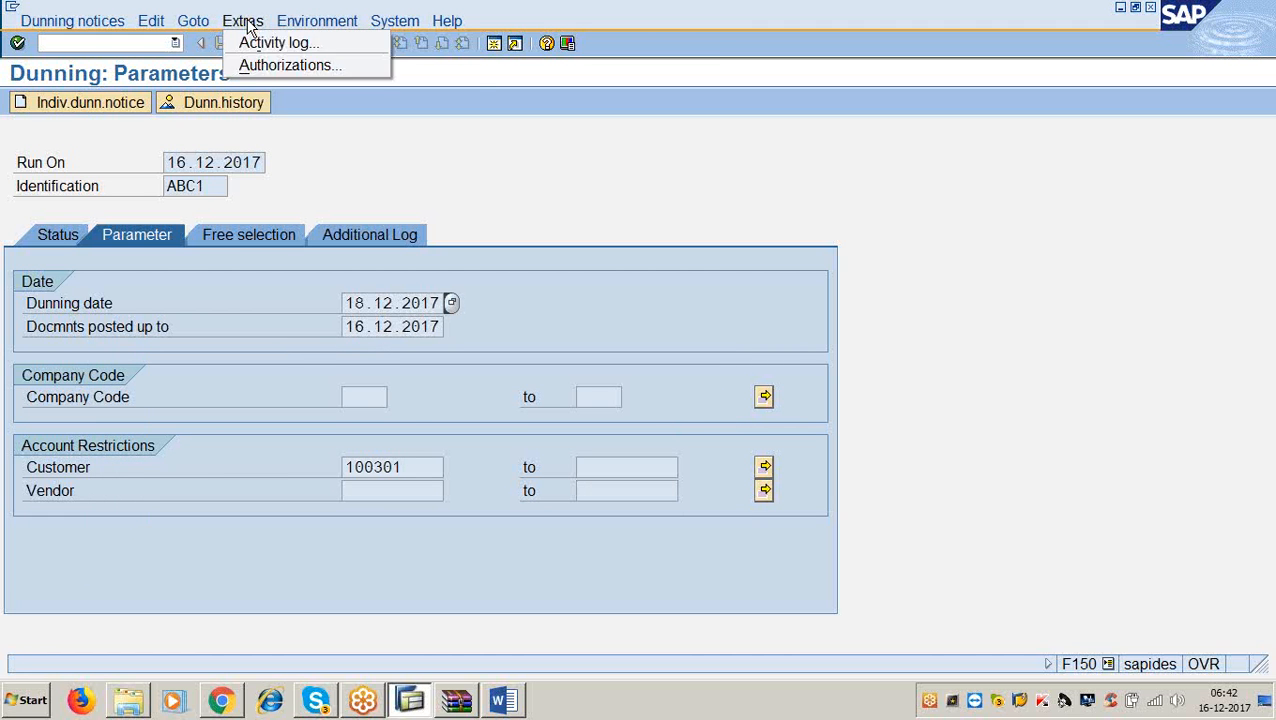
pyautogui.moveTo(302, 30)
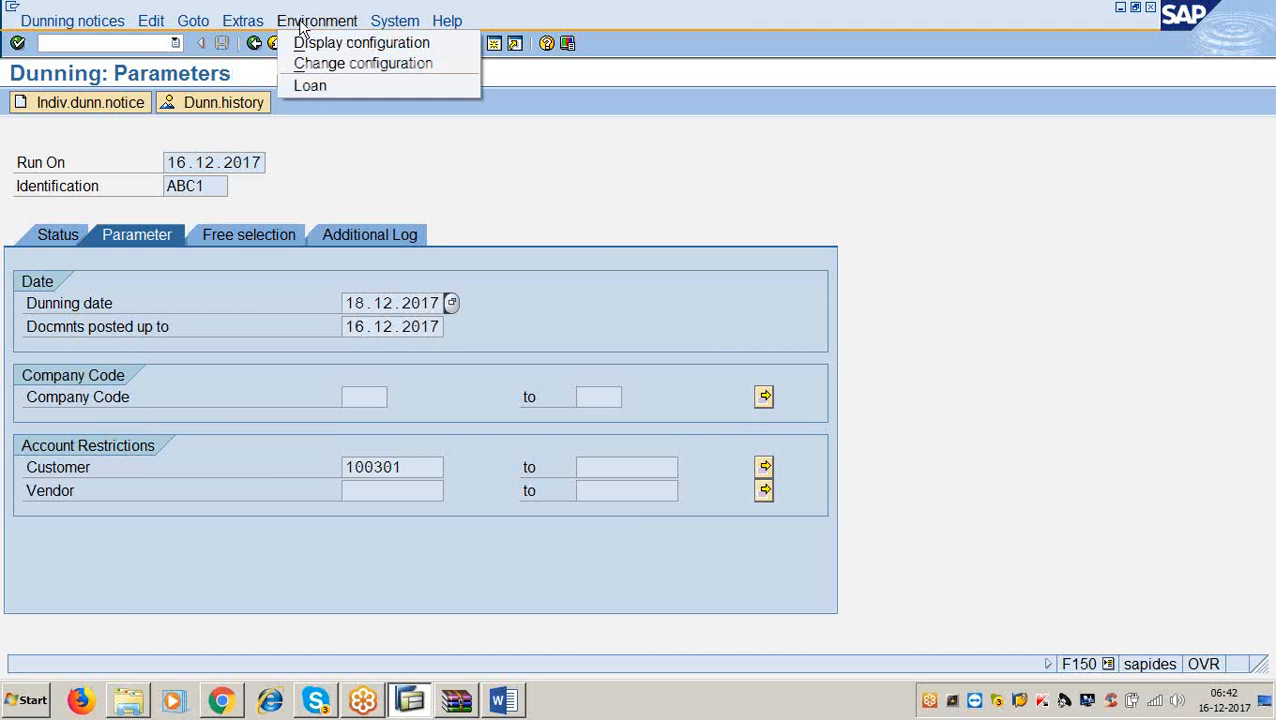
pyautogui.click(315, 64)
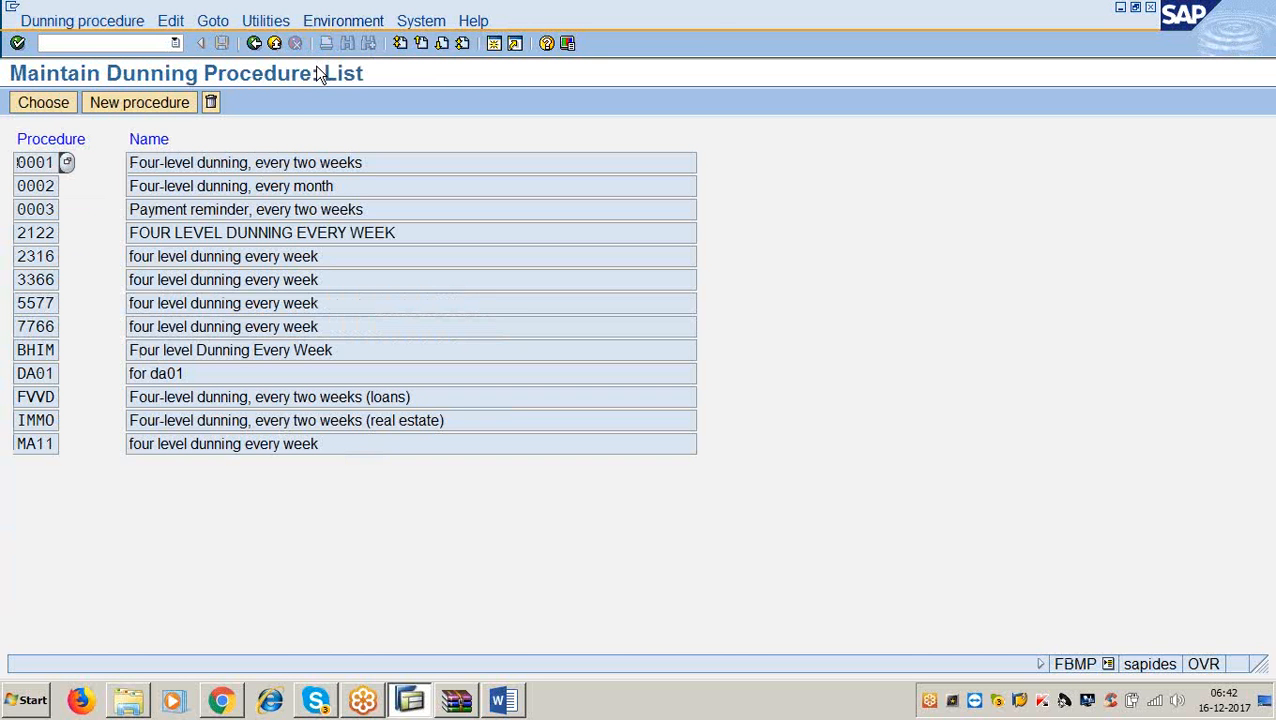
pyautogui.click(255, 44)
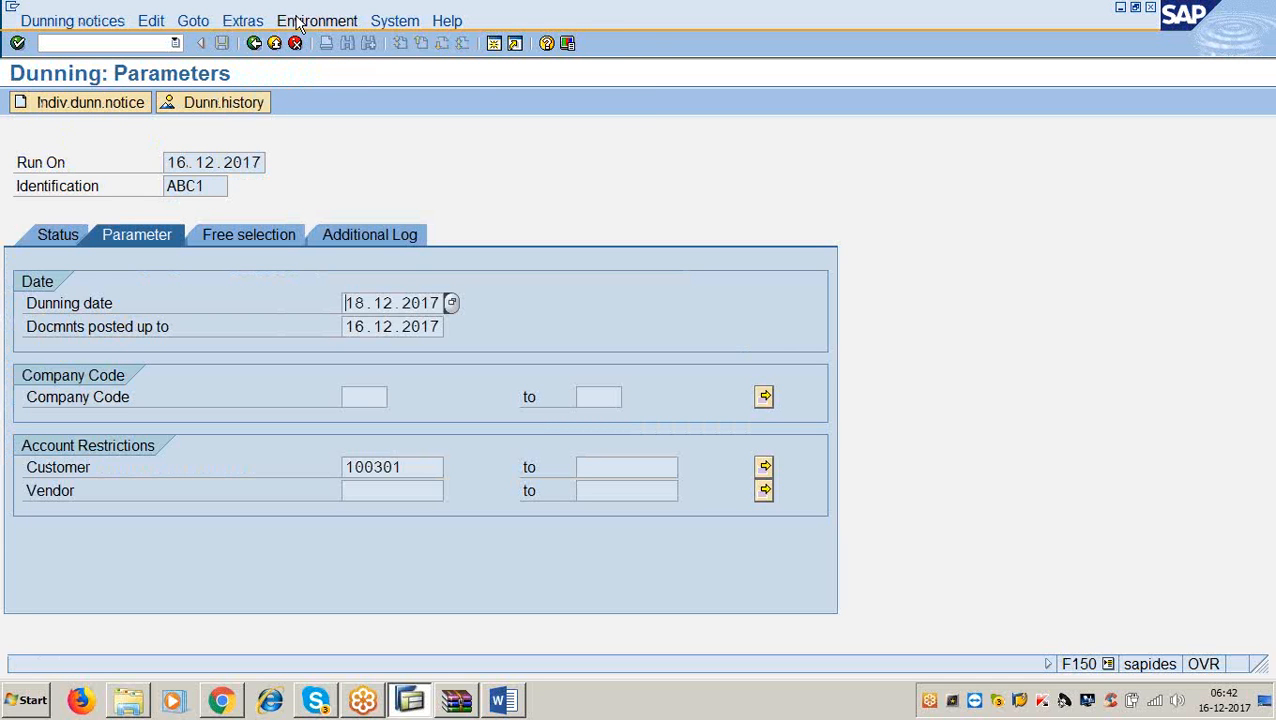
# Check the Free selection and Additional Log tabs, then return to the ABC1 status overview.
pyautogui.click(255, 24)
pyautogui.moveTo(285, 27)
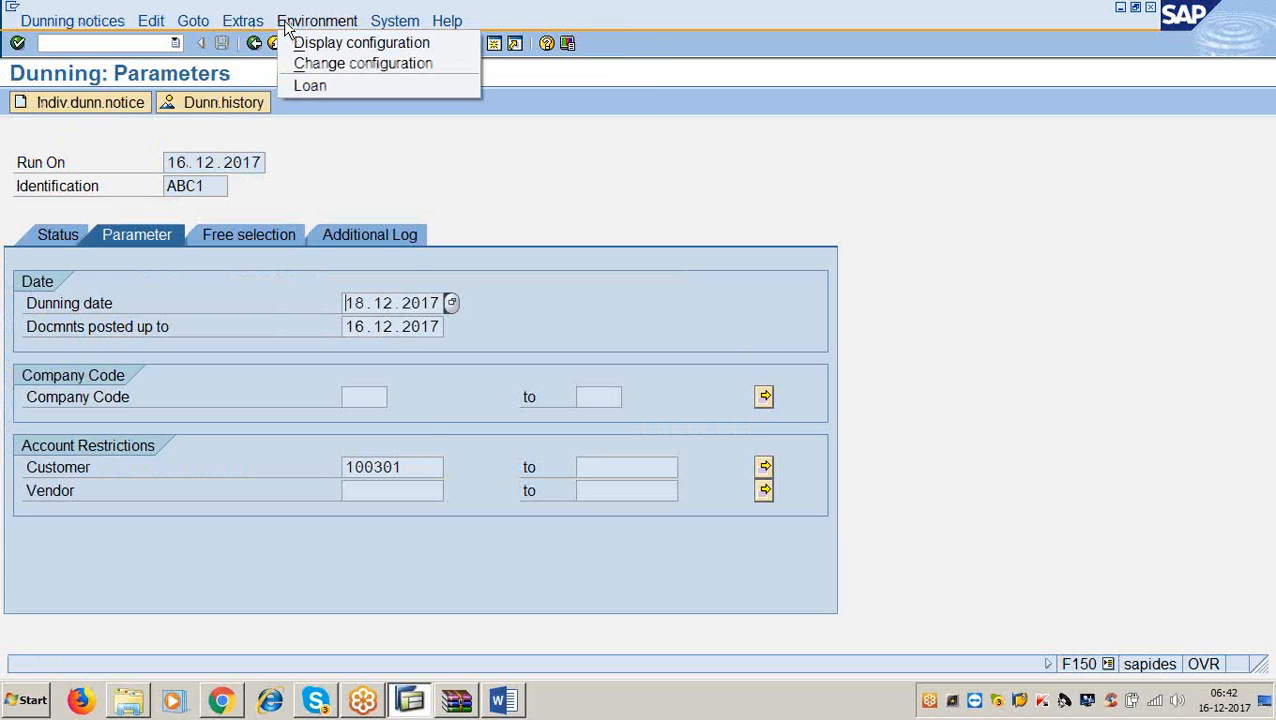
pyautogui.moveTo(387, 18)
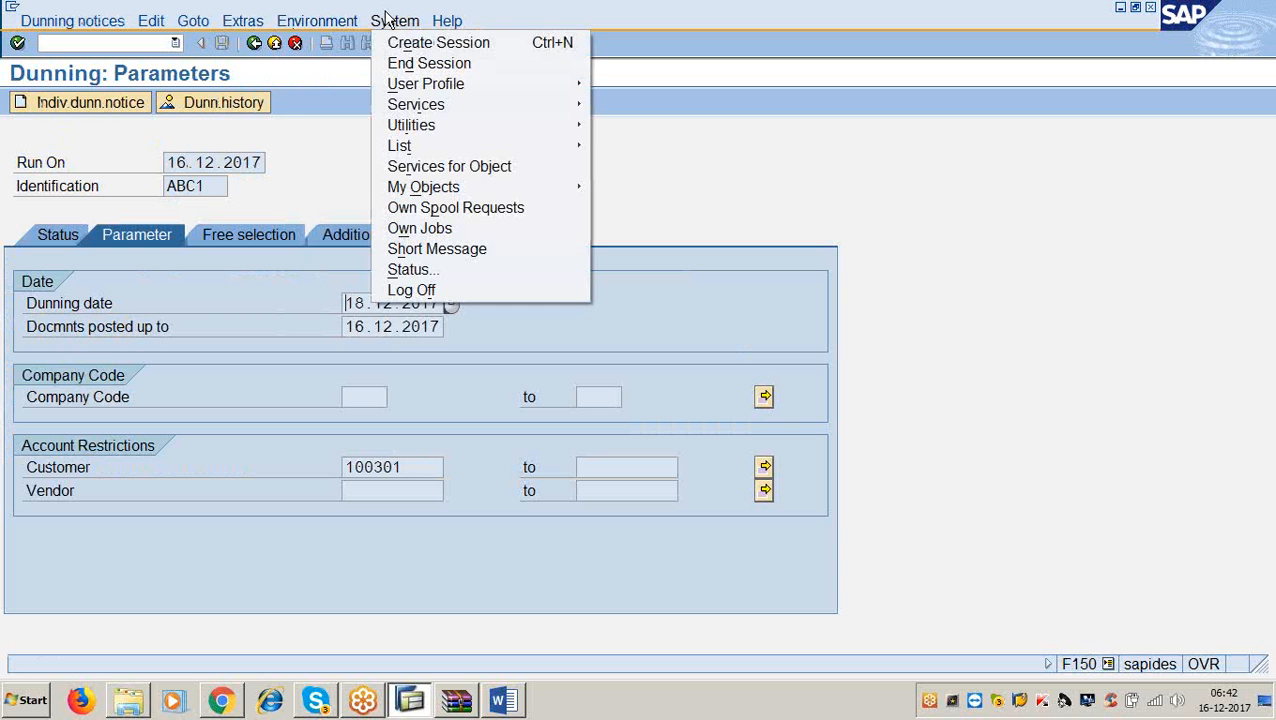
pyautogui.click(872, 202)
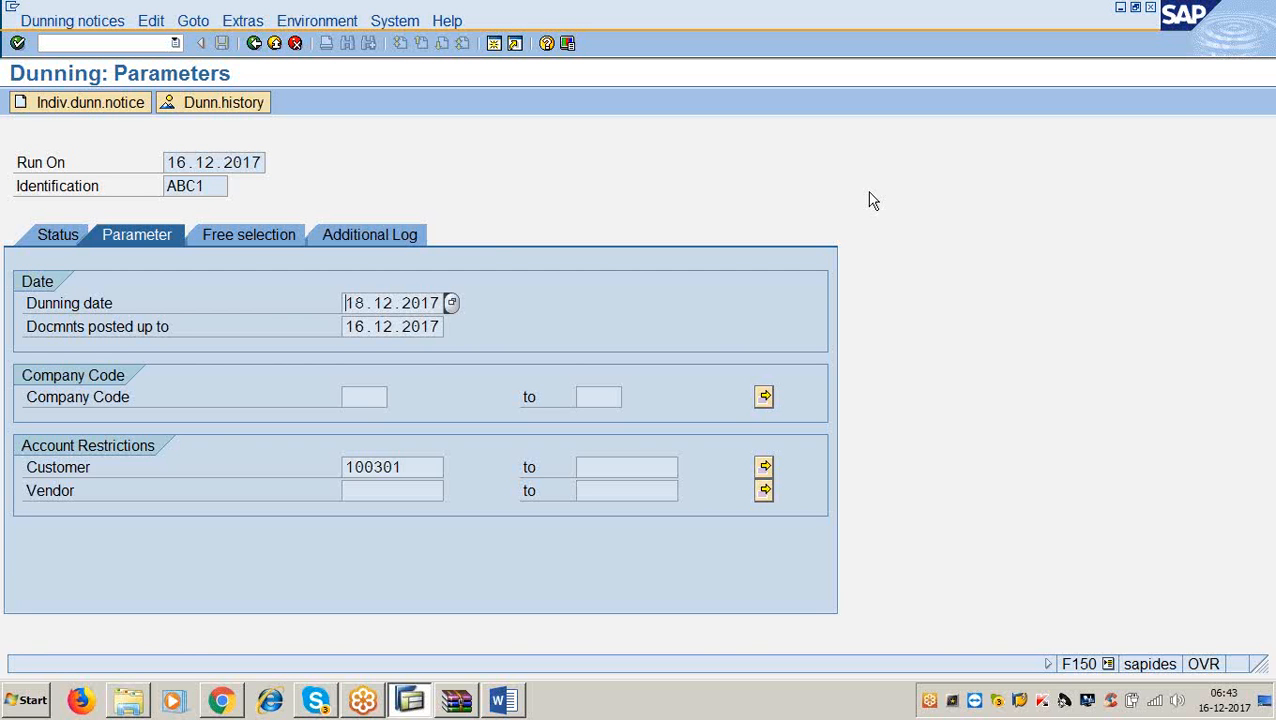
pyautogui.click(258, 237)
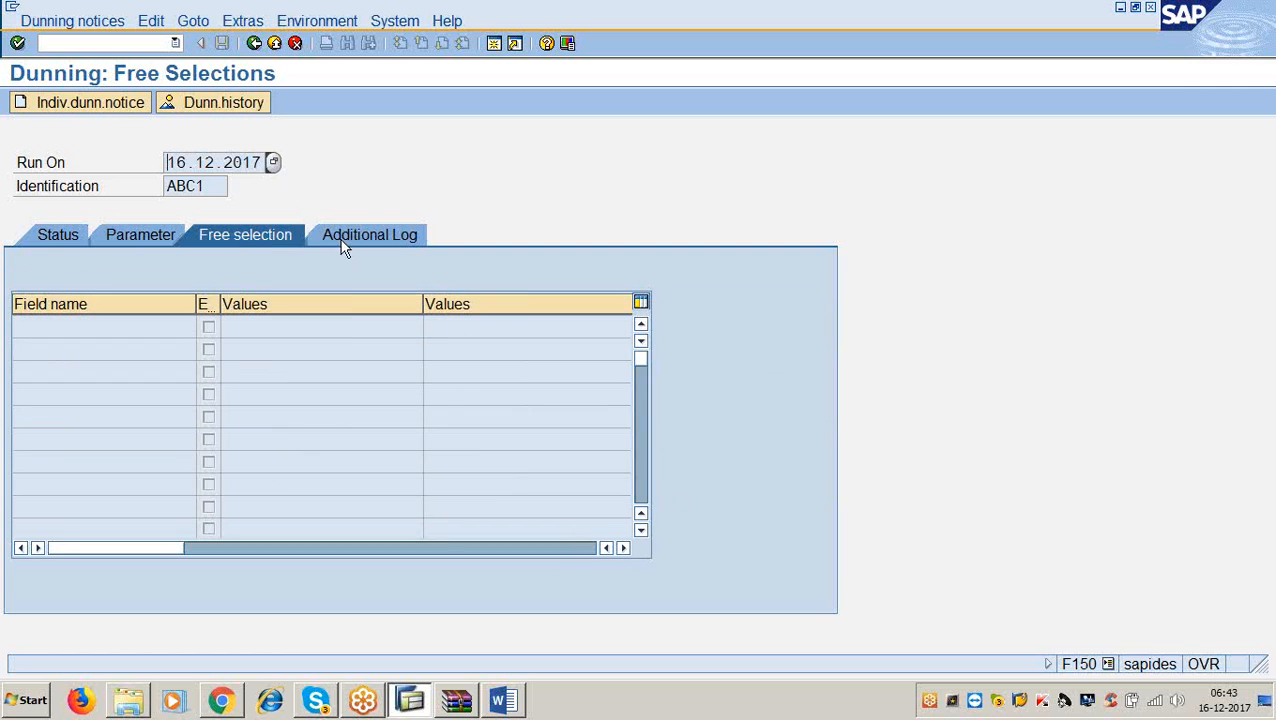
pyautogui.click(387, 240)
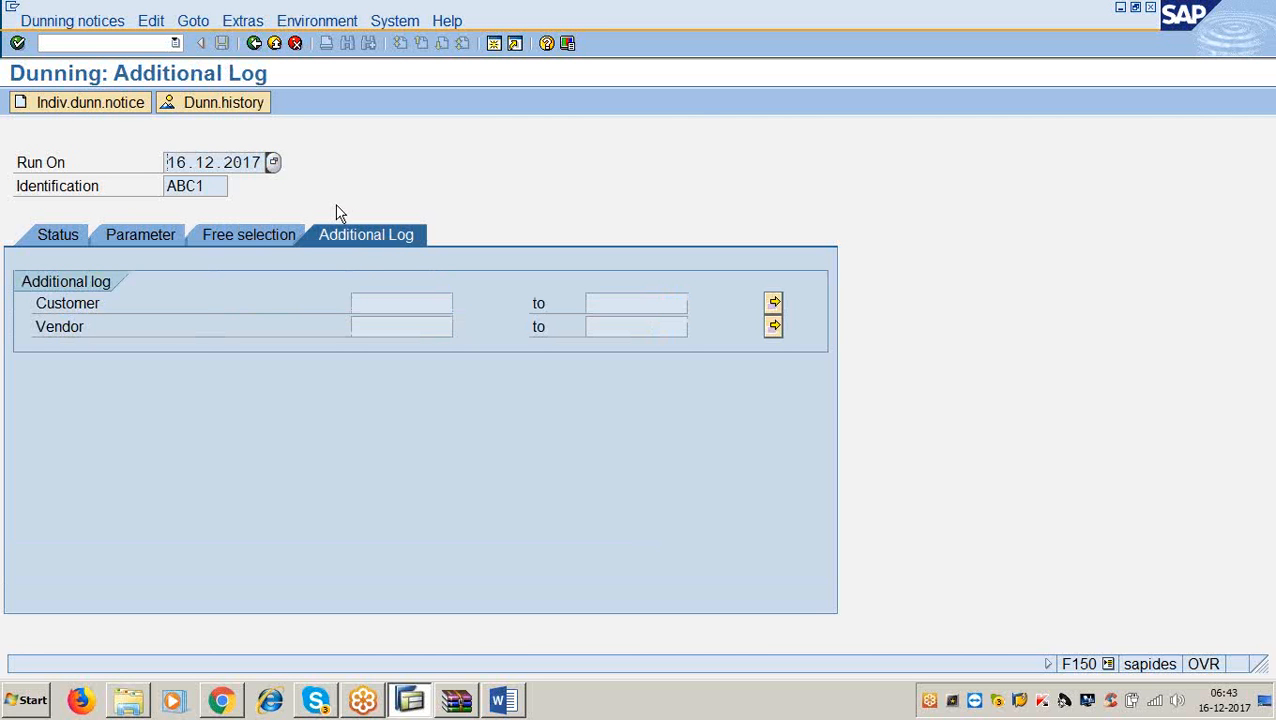
pyautogui.click(299, 48)
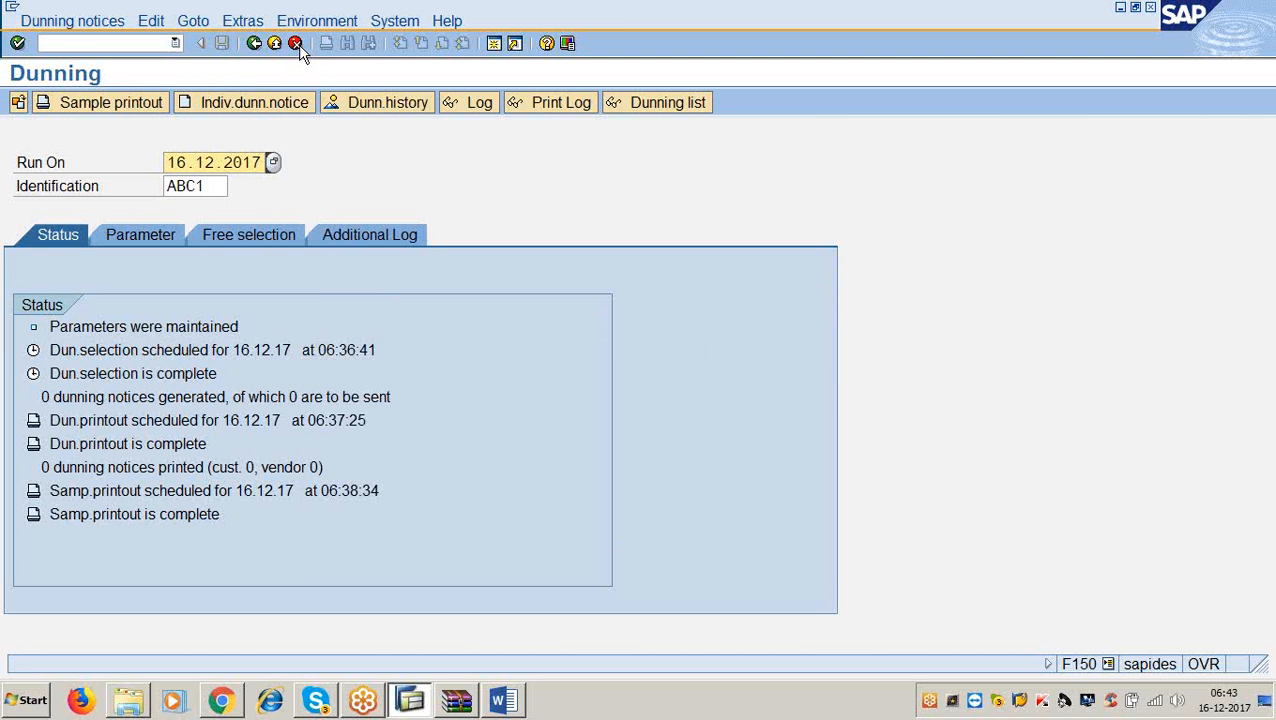
# Create run ABC2 with dunning date 19.12.2017 and documents posted up to 16.12.2017.
pyautogui.click(221, 188)
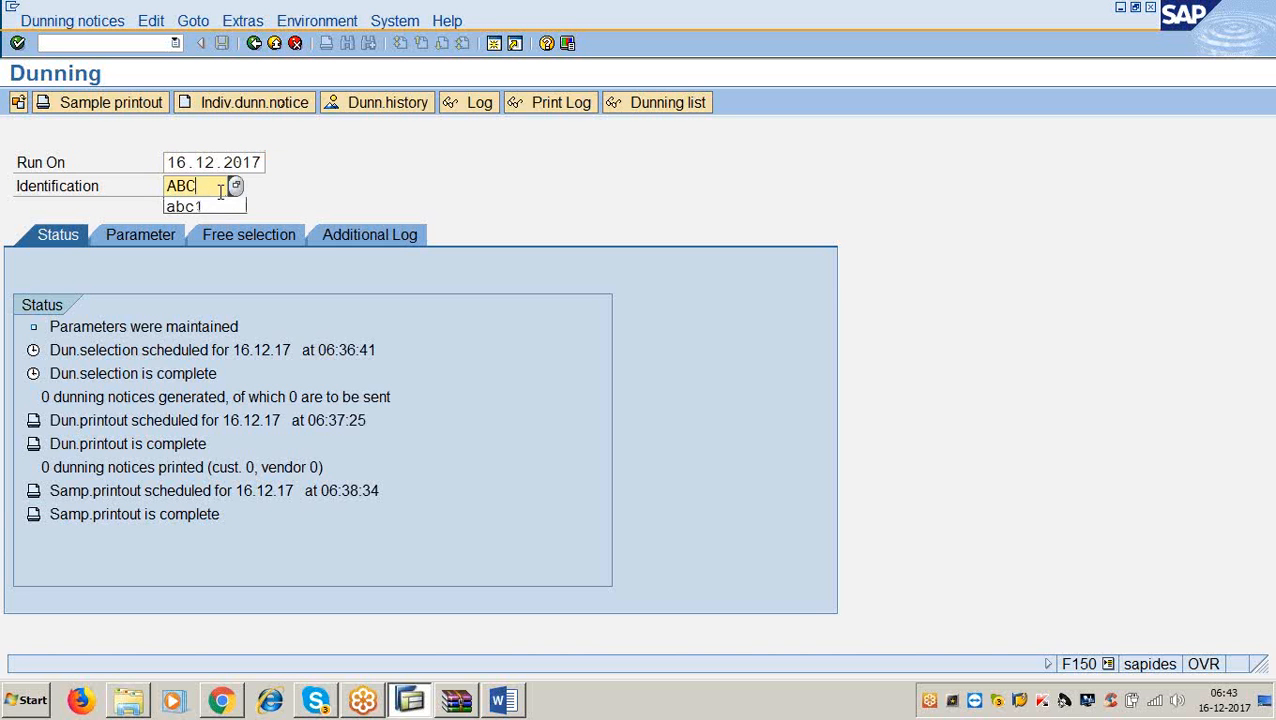
pyautogui.write('2')
pyautogui.press('Return')
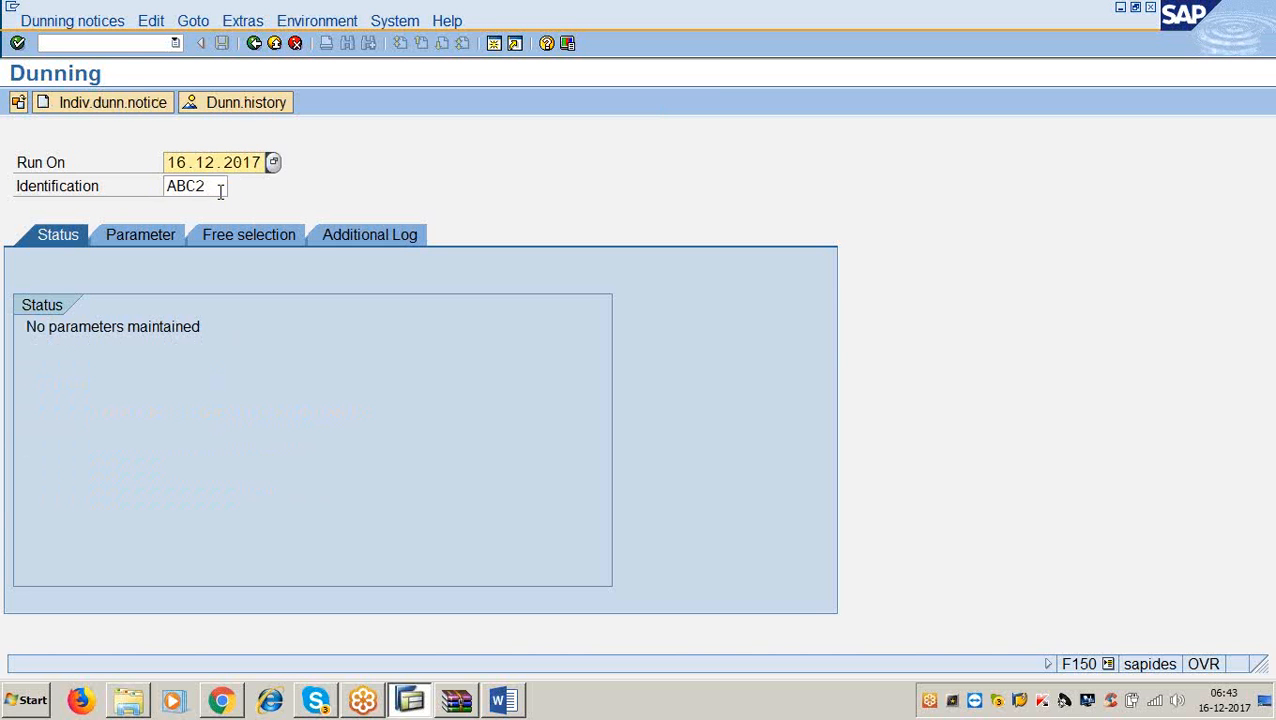
pyautogui.click(161, 240)
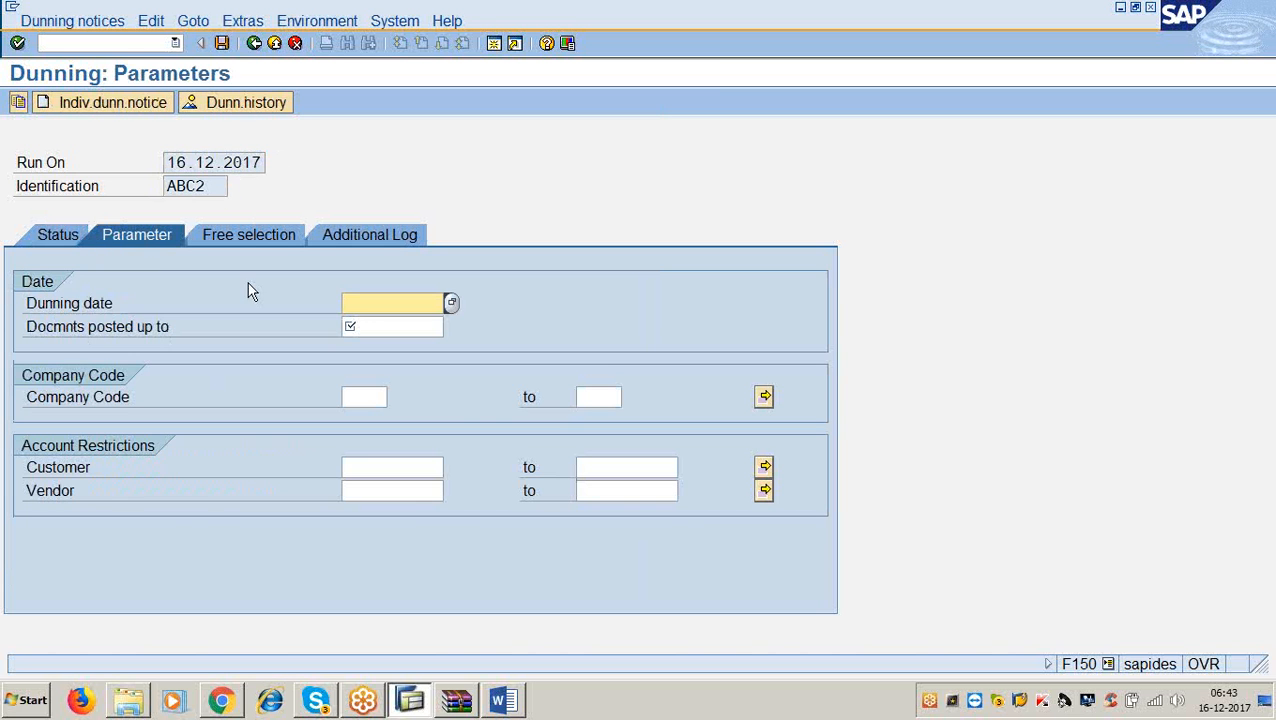
pyautogui.write('19.12.2017')
pyautogui.click(376, 331)
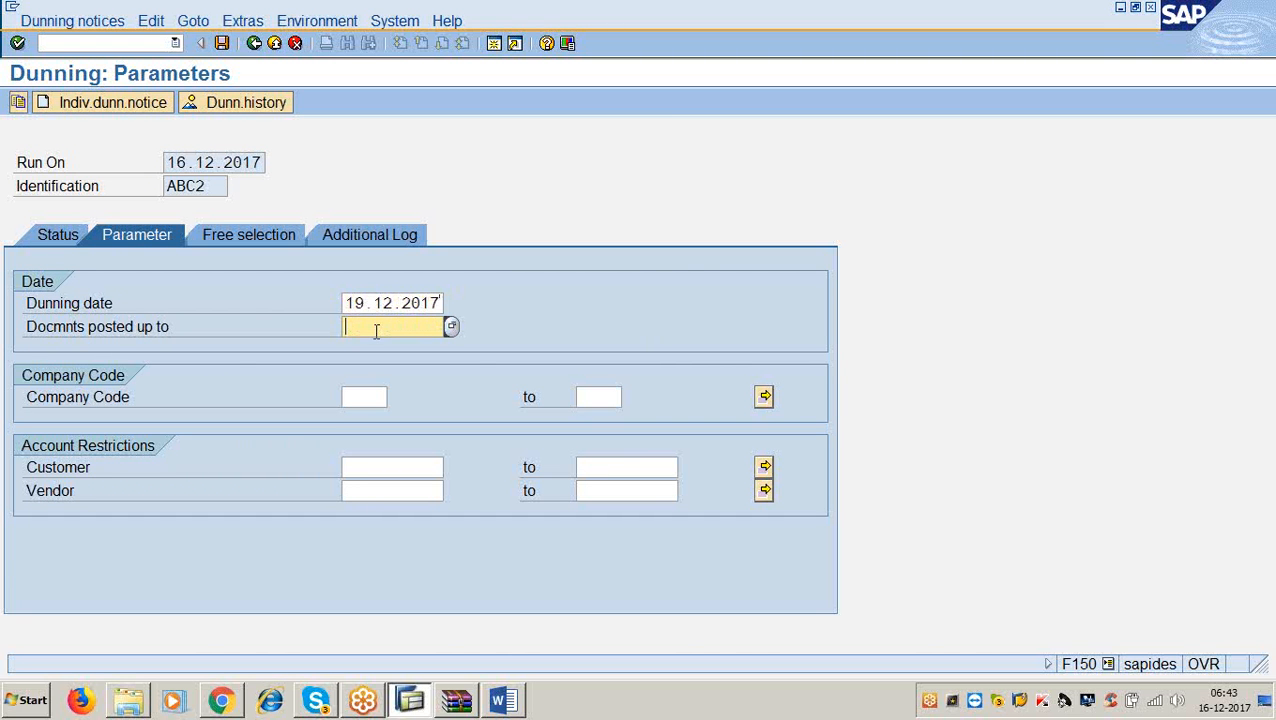
pyautogui.write('16')
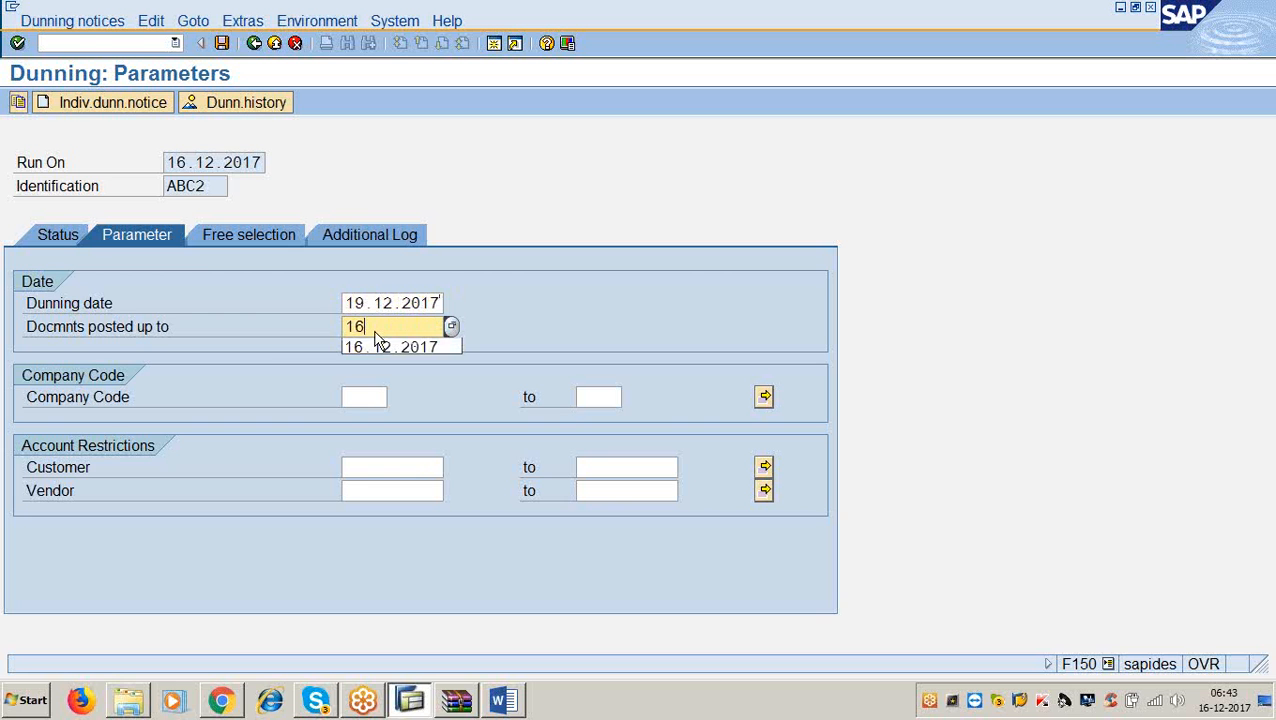
pyautogui.click(378, 346)
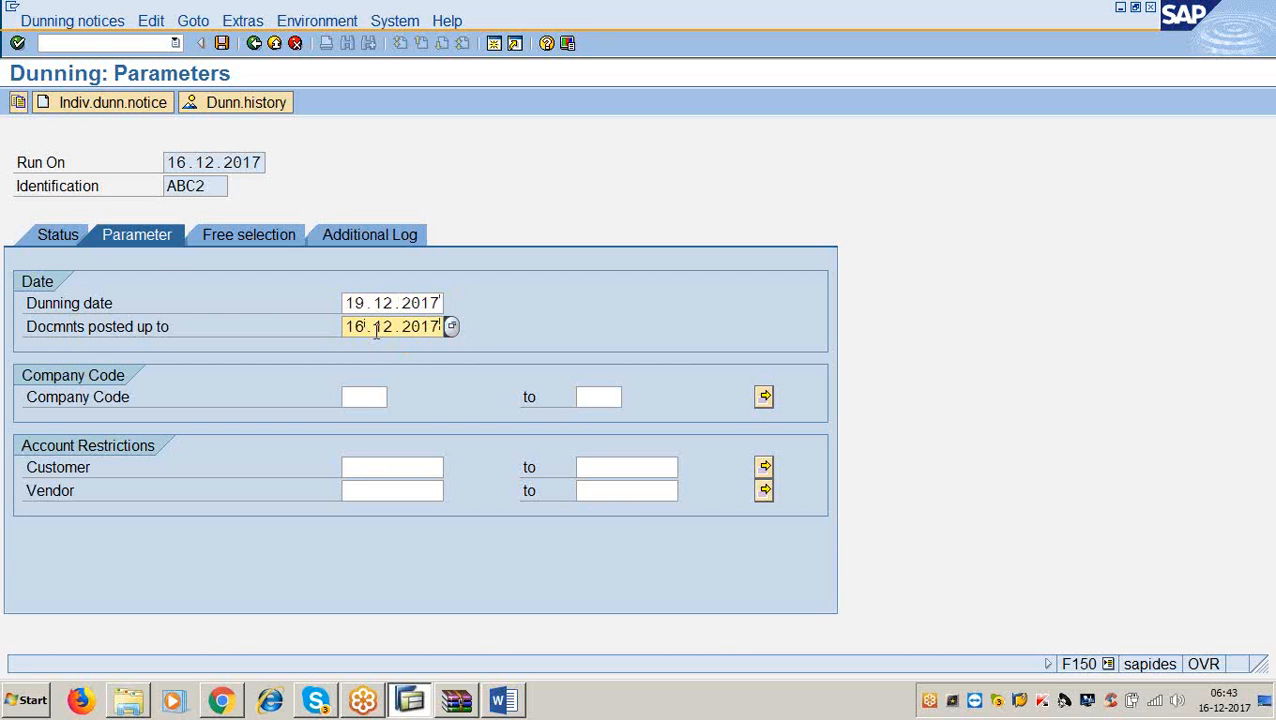
# Restrict the run to one customer picked via search help, then save the ABC2 parameters.
pyautogui.click(381, 468)
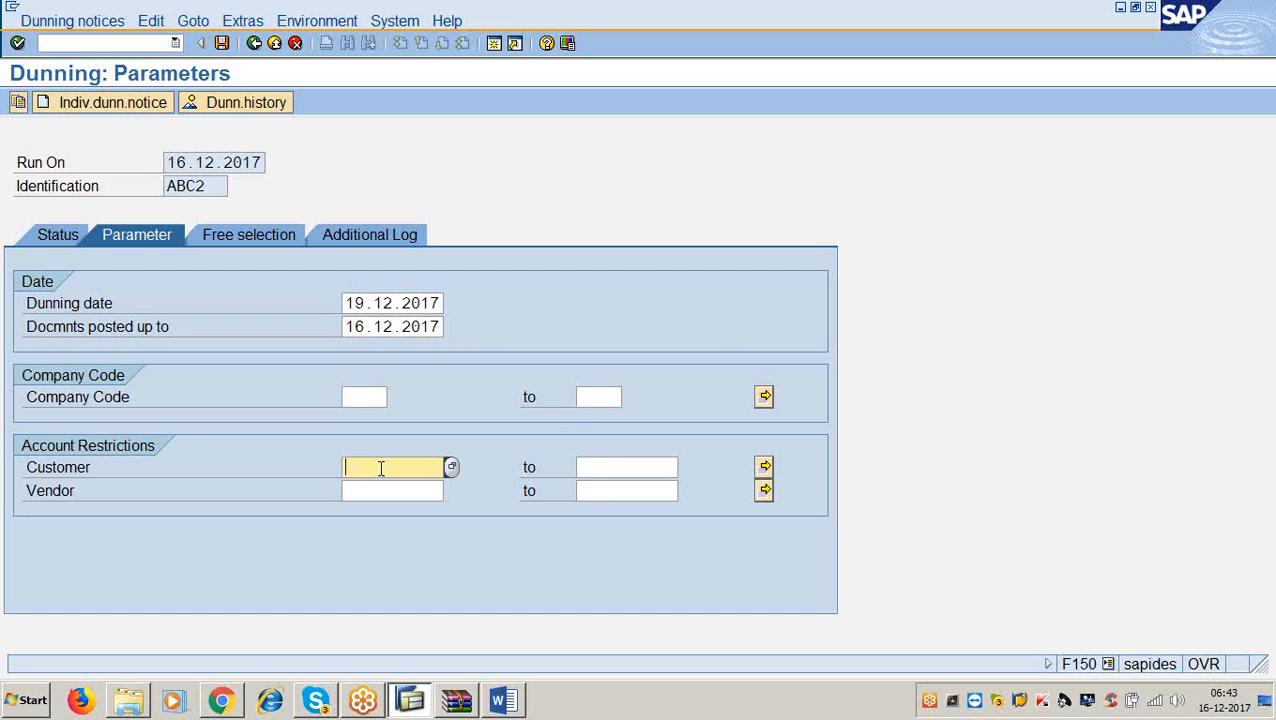
pyautogui.write('100301')
pyautogui.press('Return')
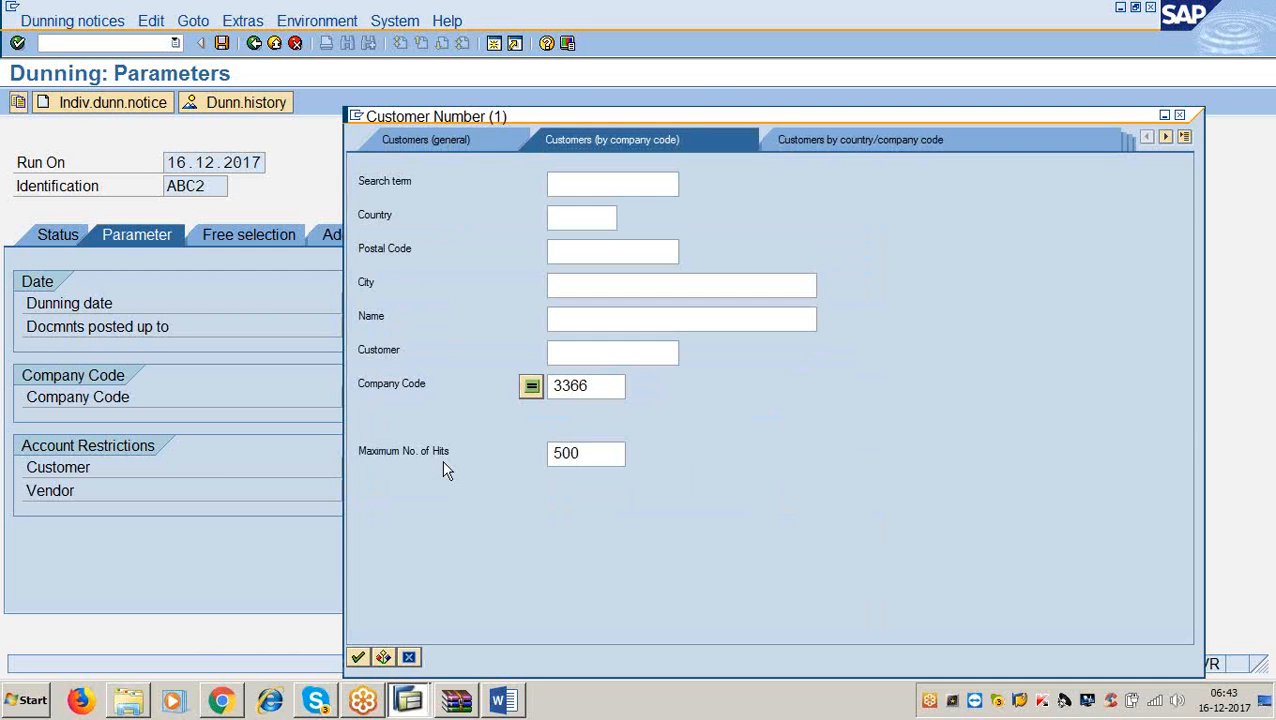
pyautogui.press('Return')
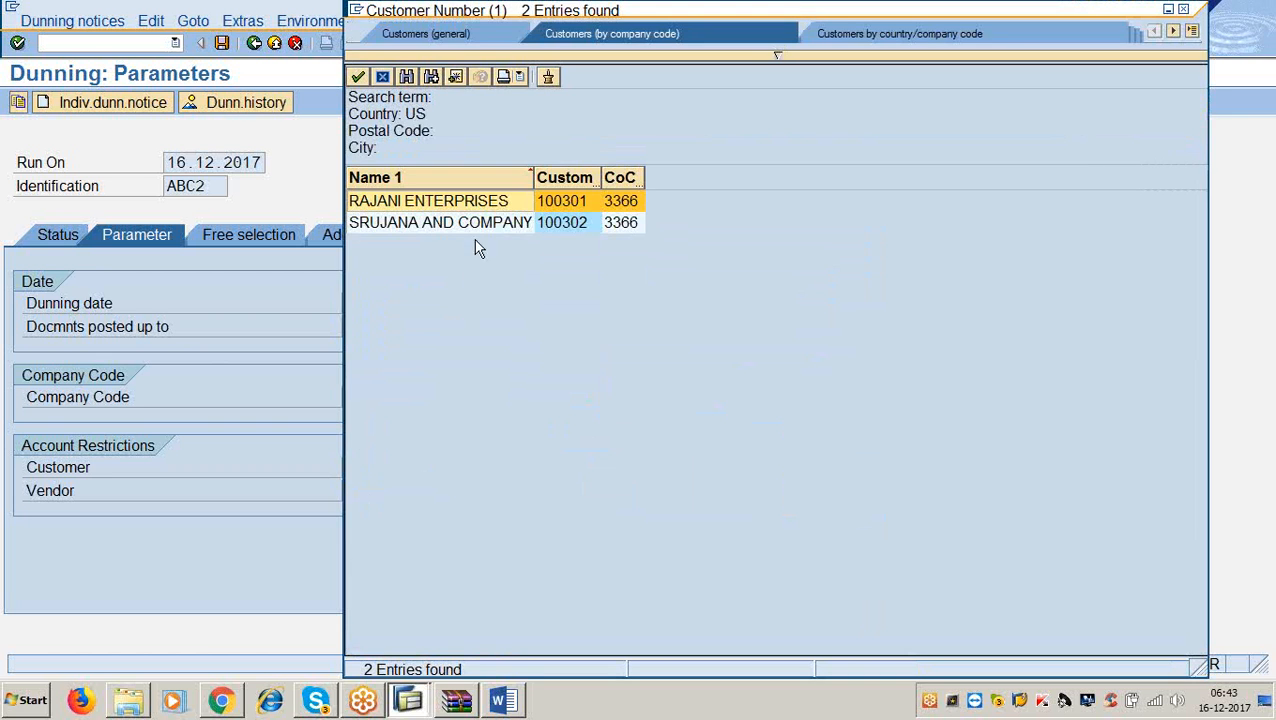
pyautogui.doubleClick(486, 204)
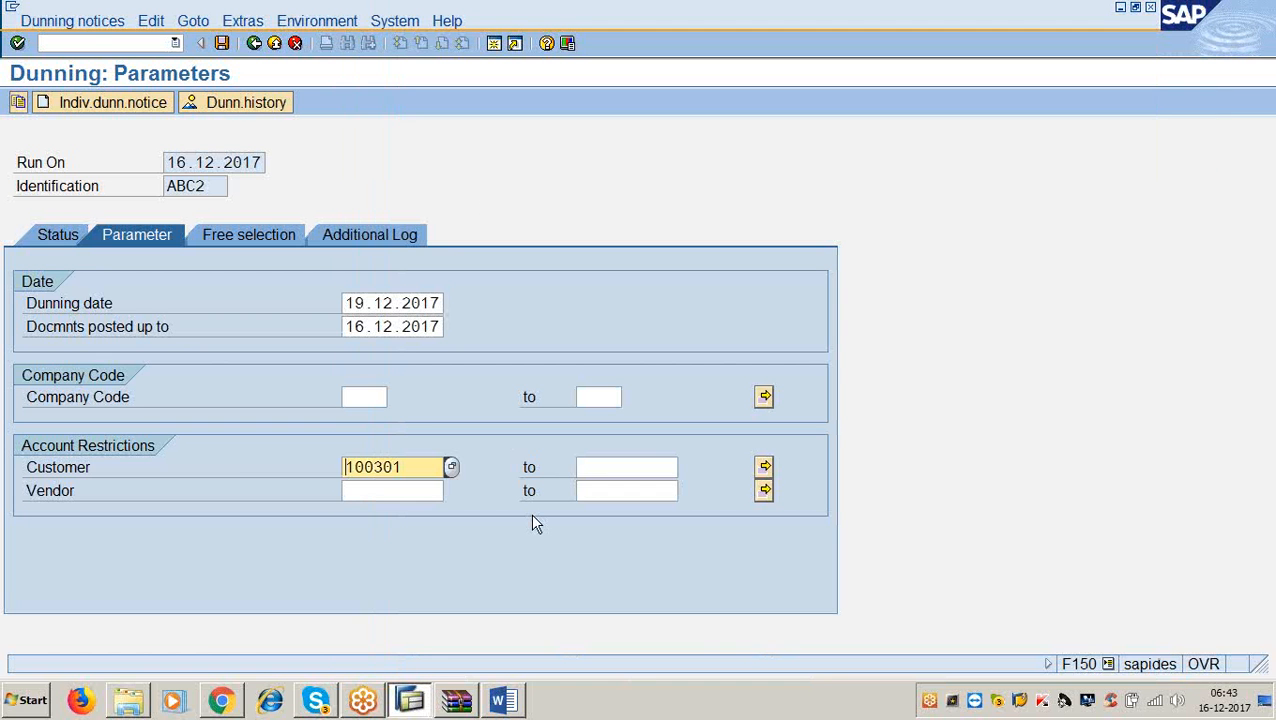
pyautogui.click(222, 43)
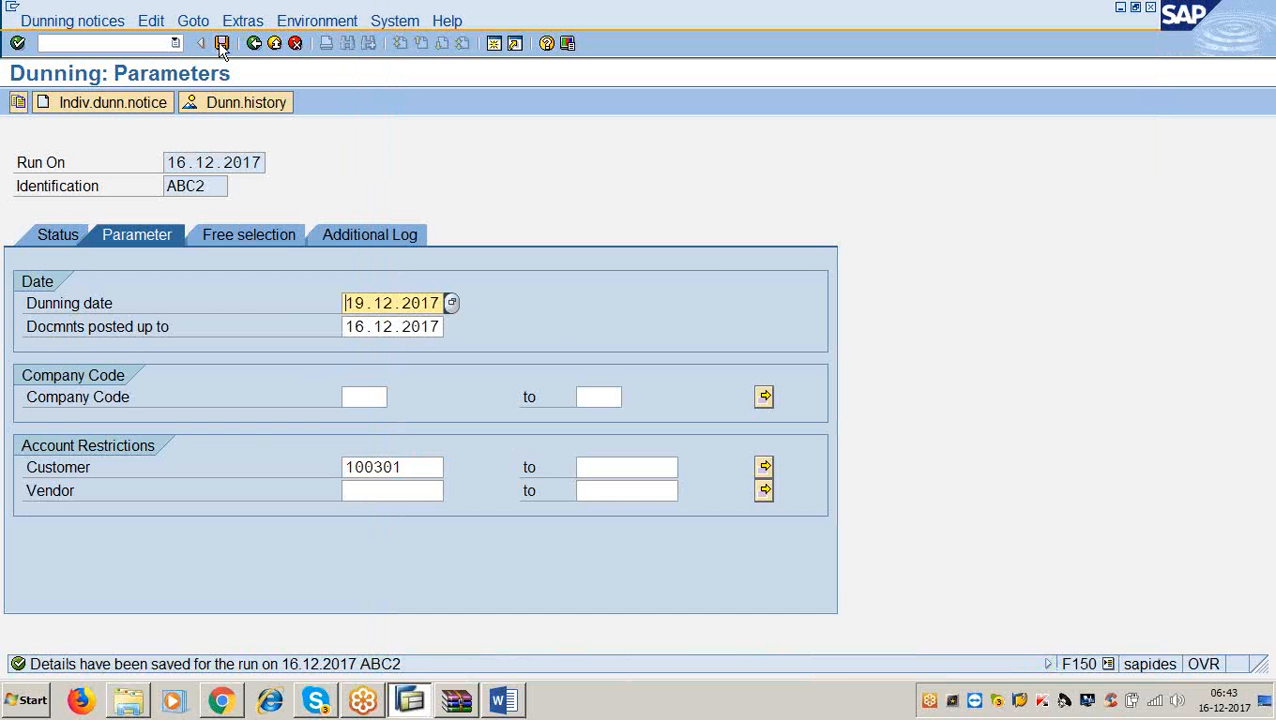
pyautogui.click(502, 700)
pyautogui.scroll(15, 422, 472)
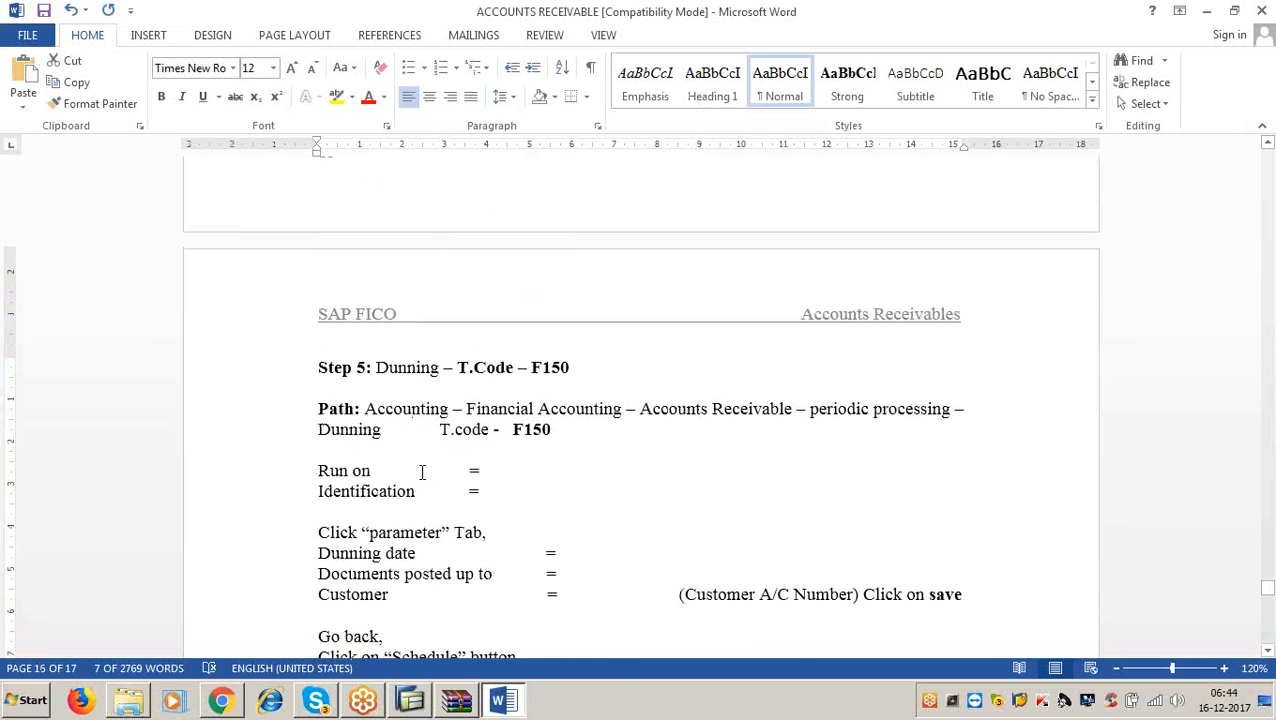
pyautogui.scroll(-3, 422, 472)
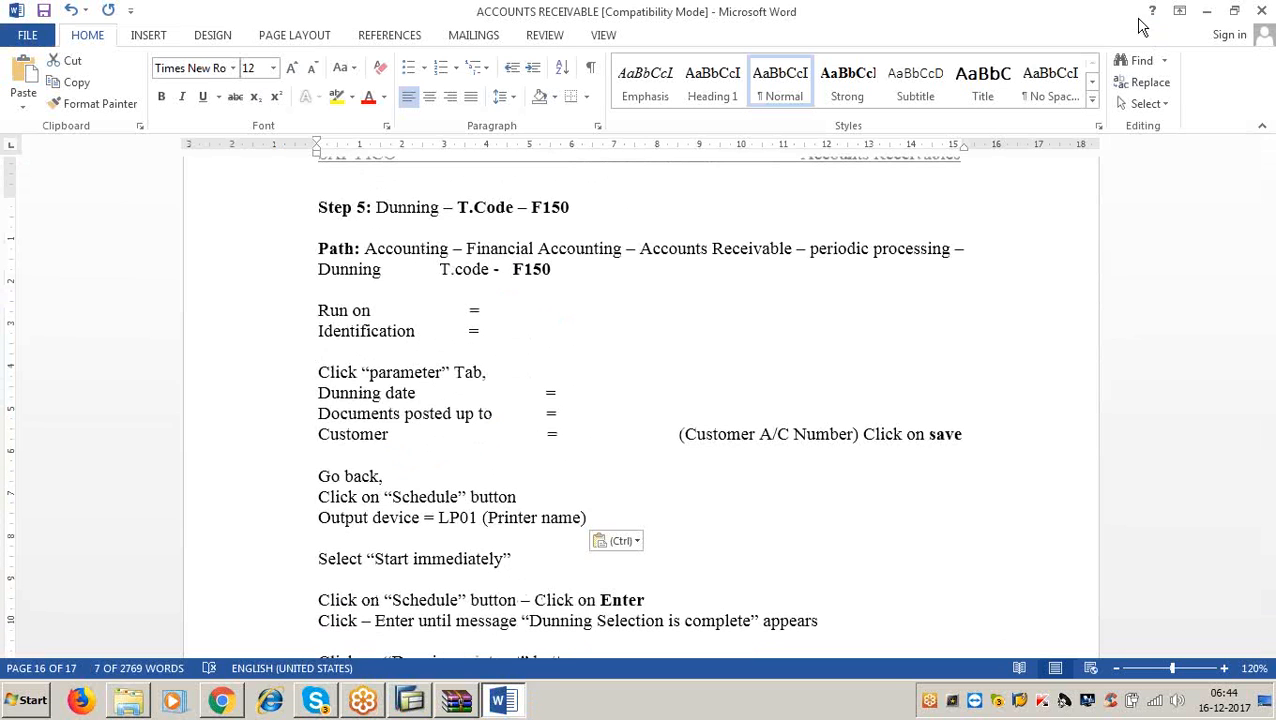
pyautogui.click(1207, 10)
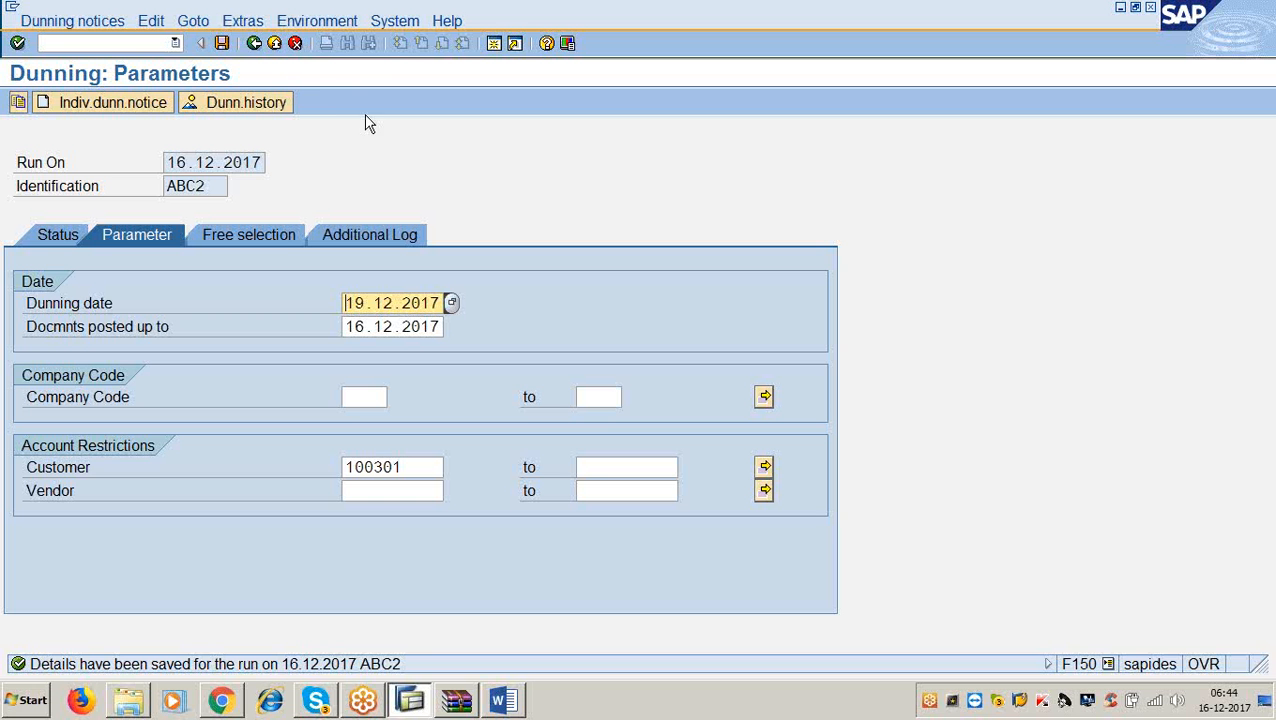
# Schedule the ABC2 dunning selection to start immediately on output device LP01 and refresh its status.
pyautogui.click(254, 47)
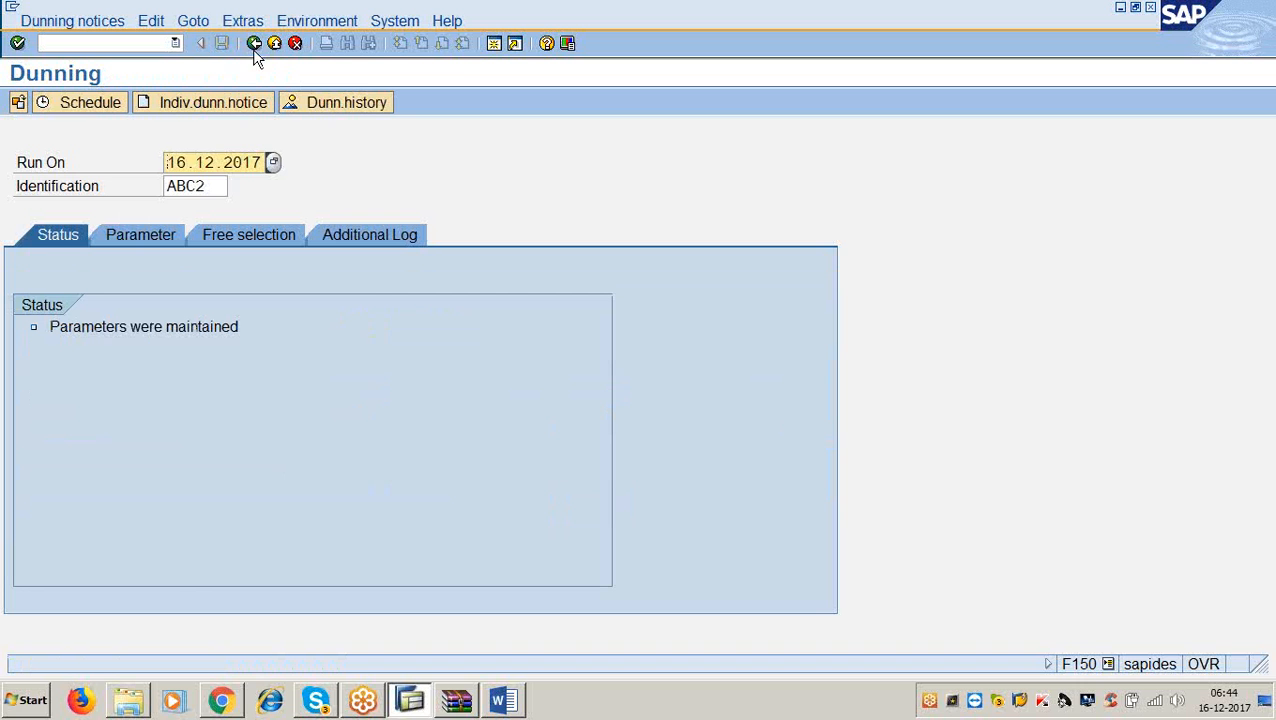
pyautogui.click(92, 107)
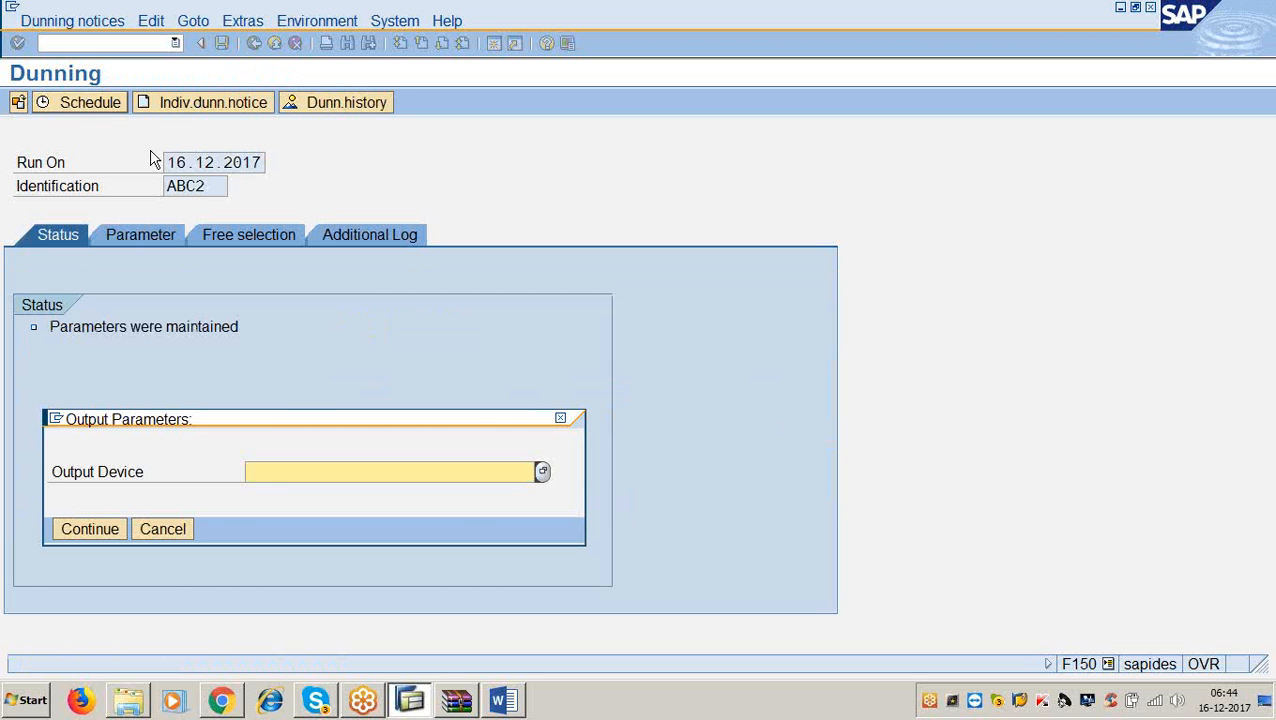
pyautogui.write('lp01')
pyautogui.click(70, 532)
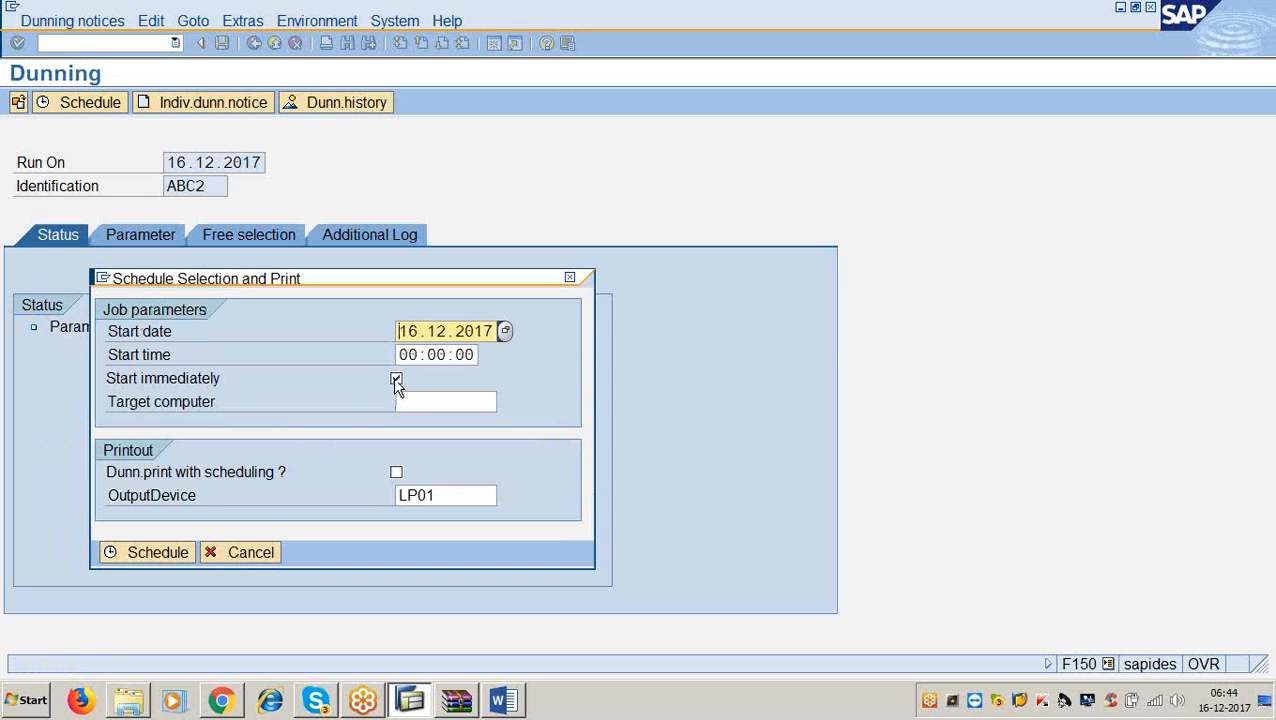
pyautogui.click(163, 556)
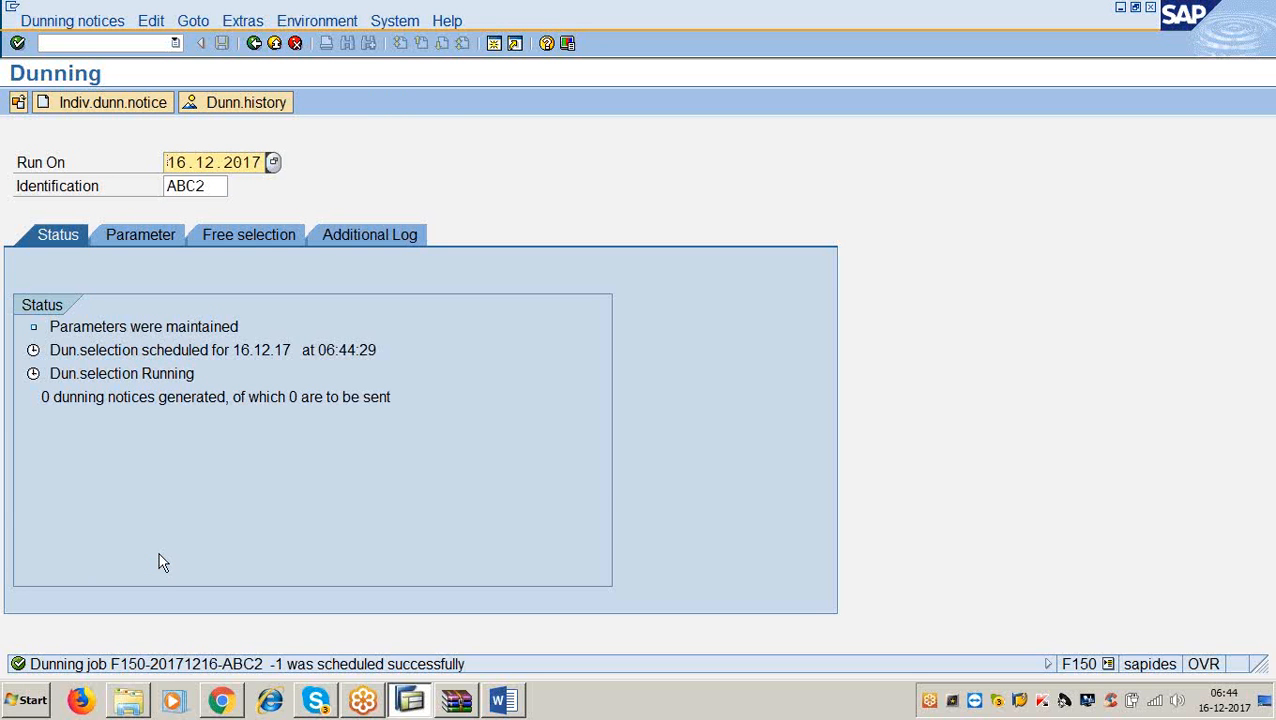
pyautogui.press('Return')
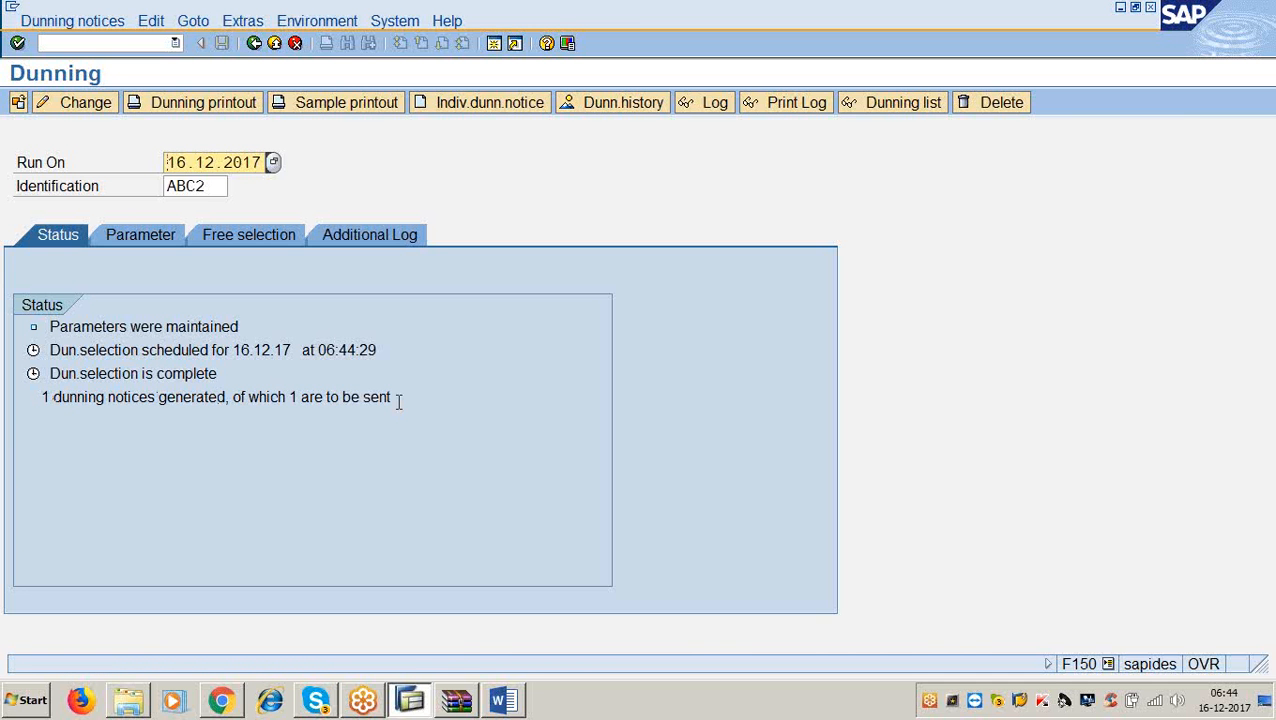
pyautogui.click(502, 700)
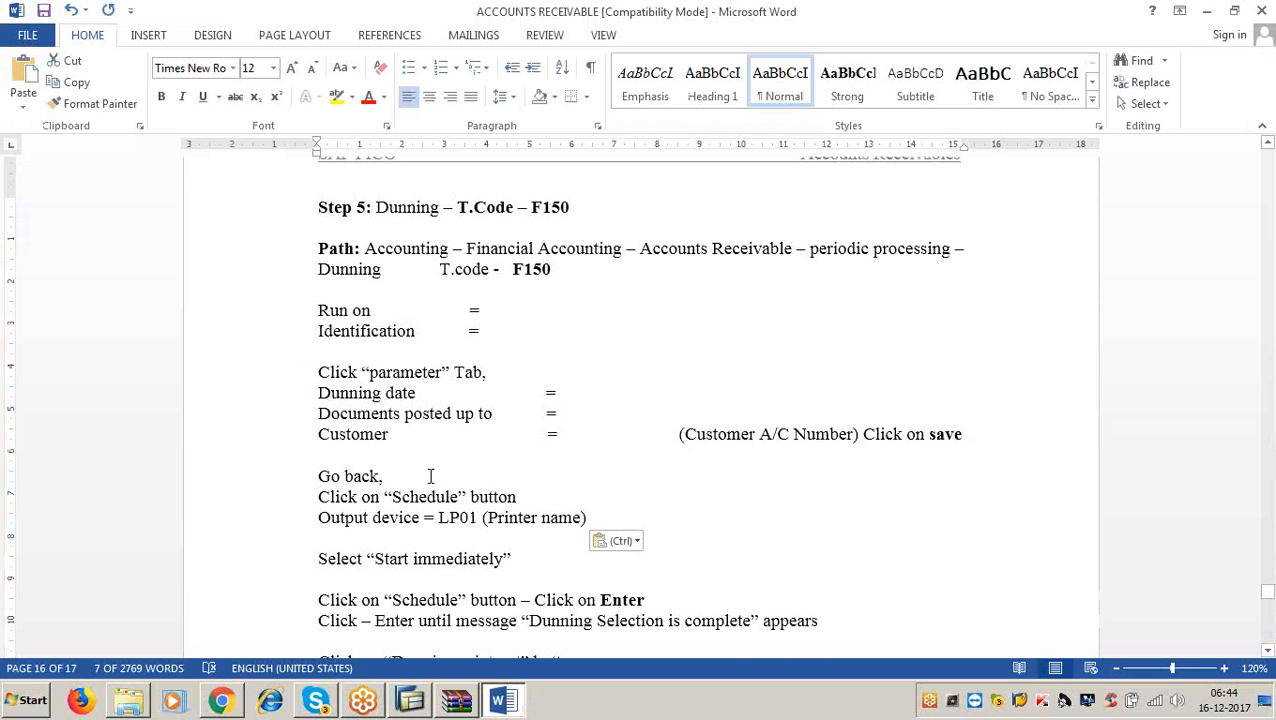
pyautogui.scroll(-3, 430, 478)
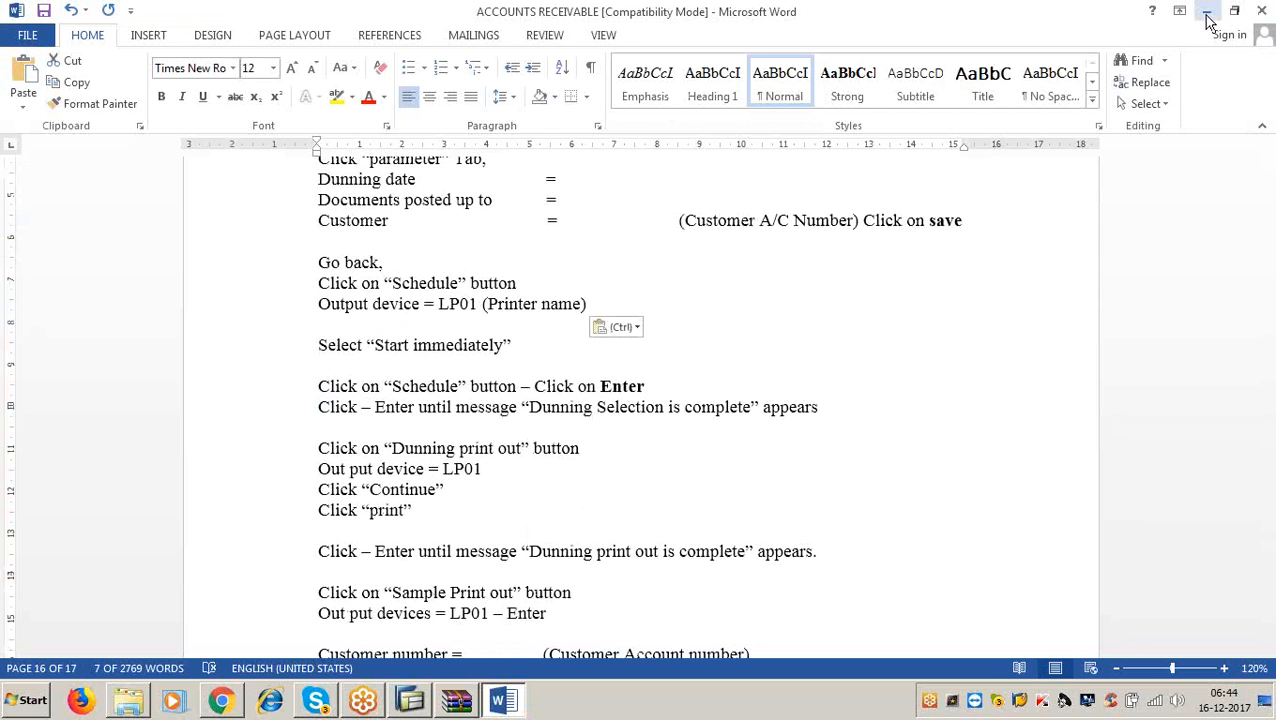
pyautogui.scroll(-4, 695, 407)
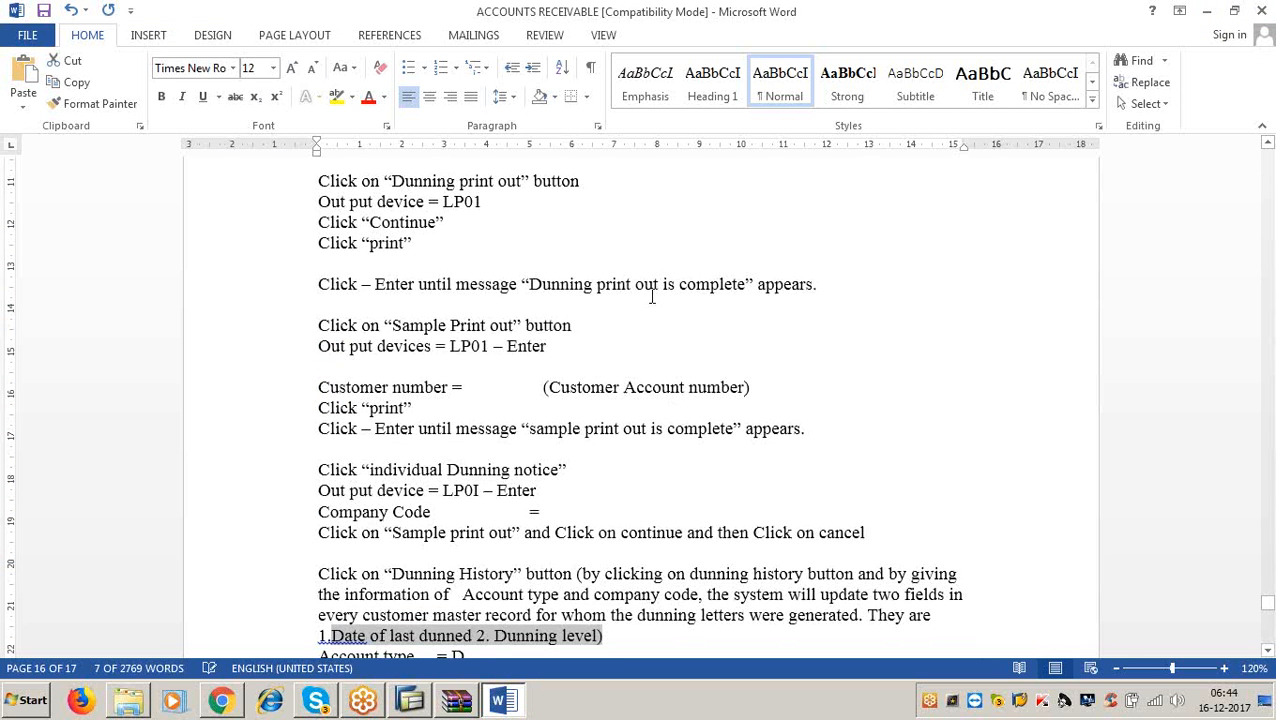
pyautogui.click(1207, 10)
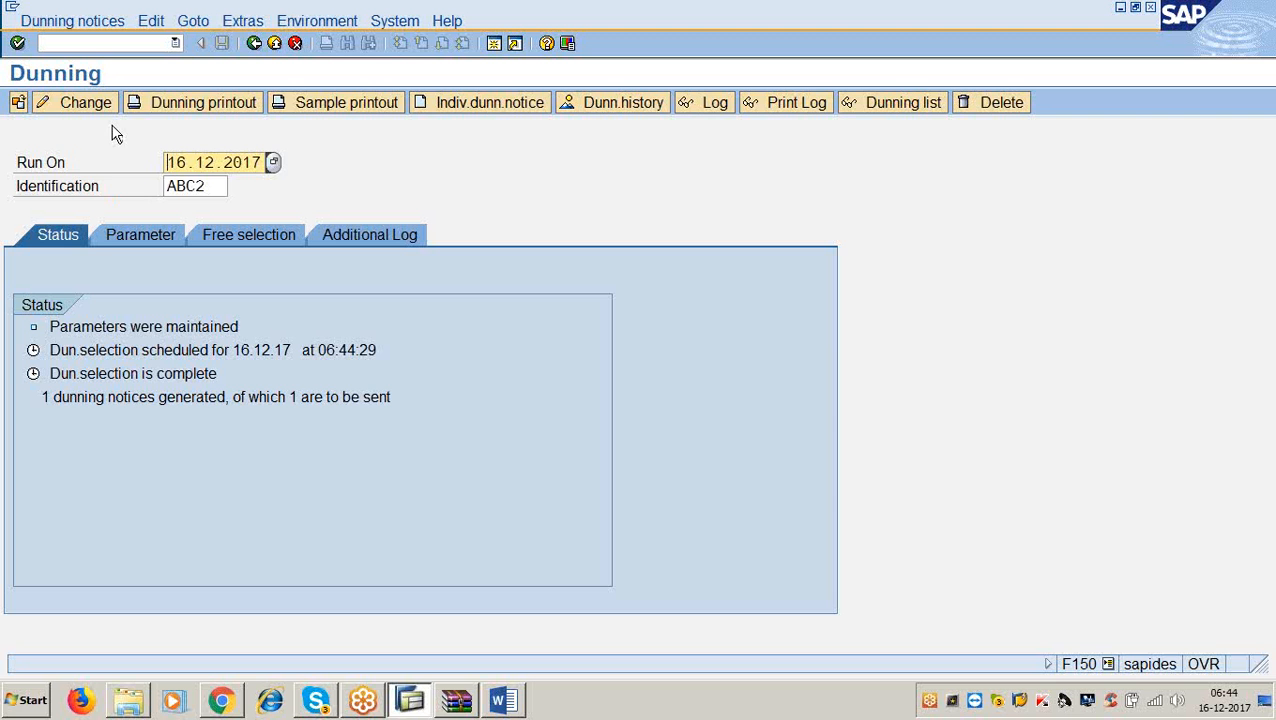
# Run an ABC2 sample printout on LP01, refreshing until complete, then briefly check the Word notes.
pyautogui.click(342, 104)
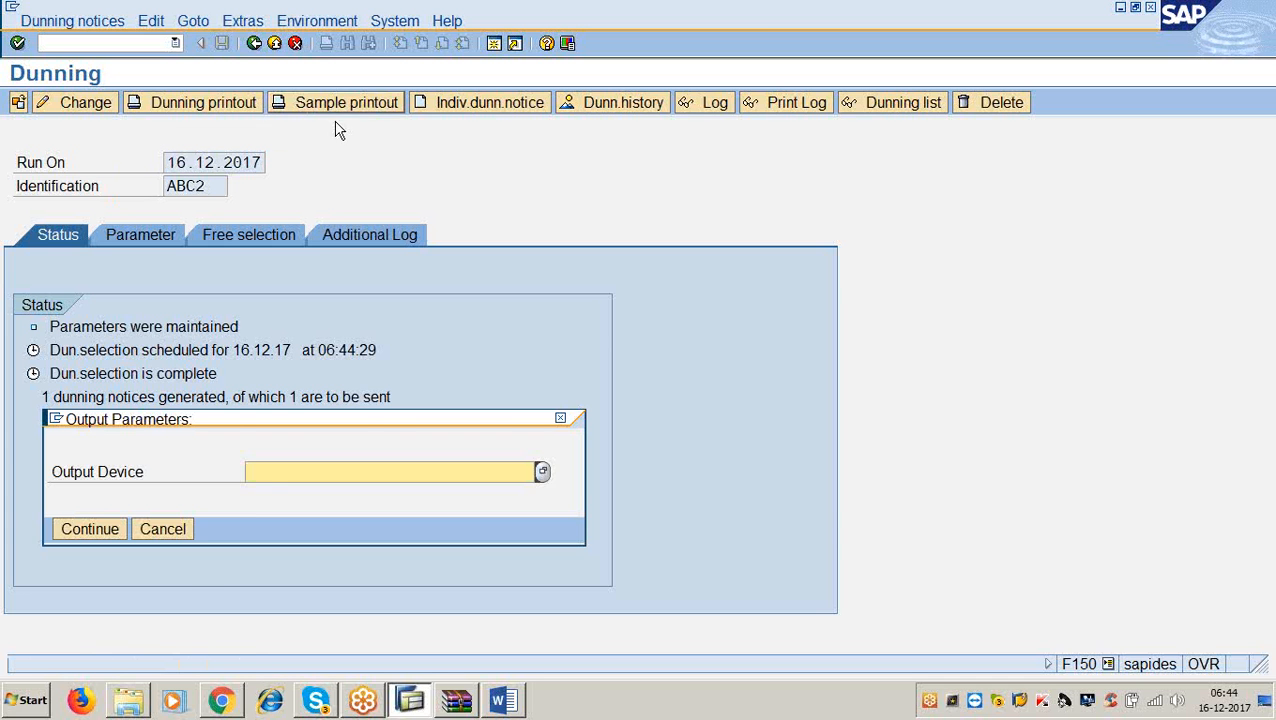
pyautogui.write('lp01')
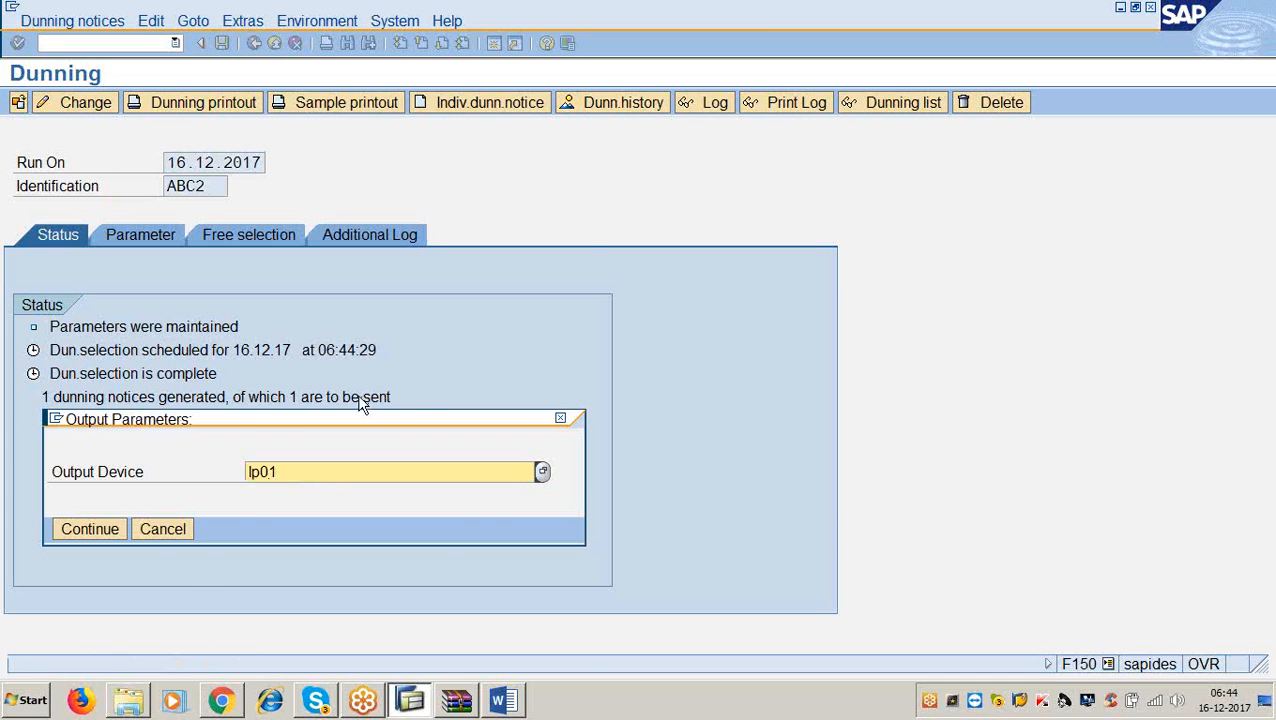
pyautogui.click(100, 532)
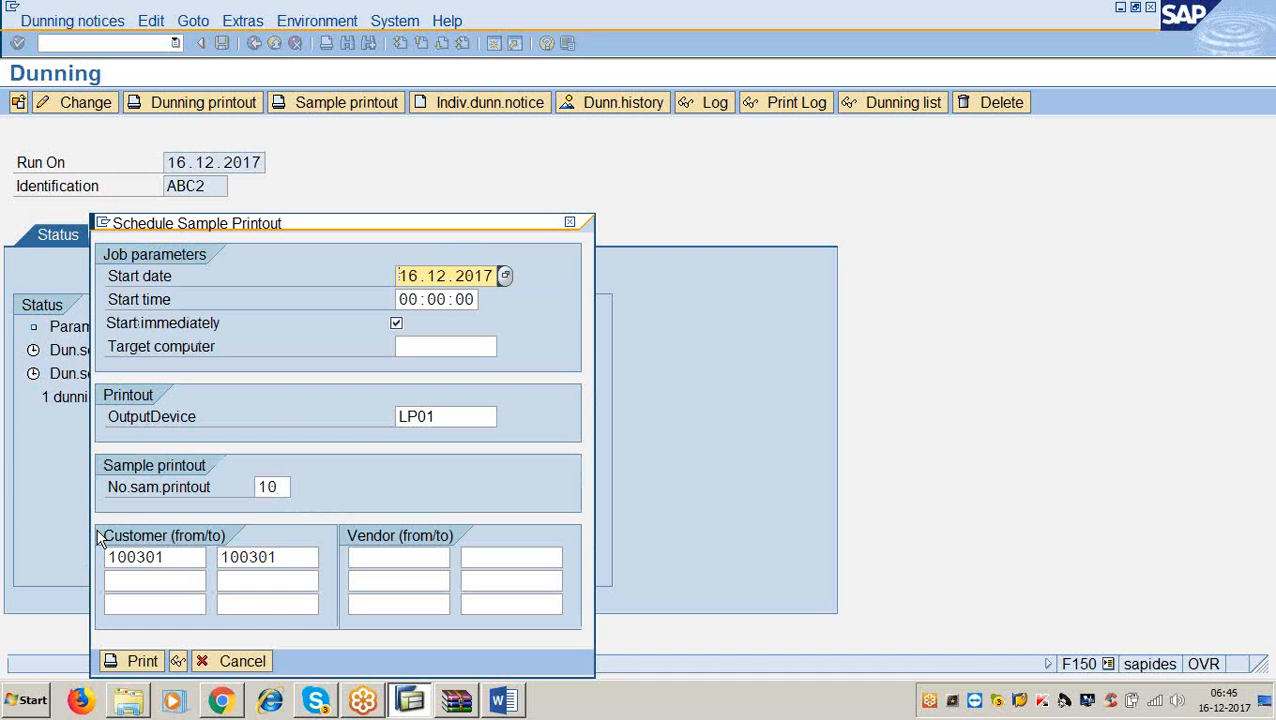
pyautogui.click(140, 661)
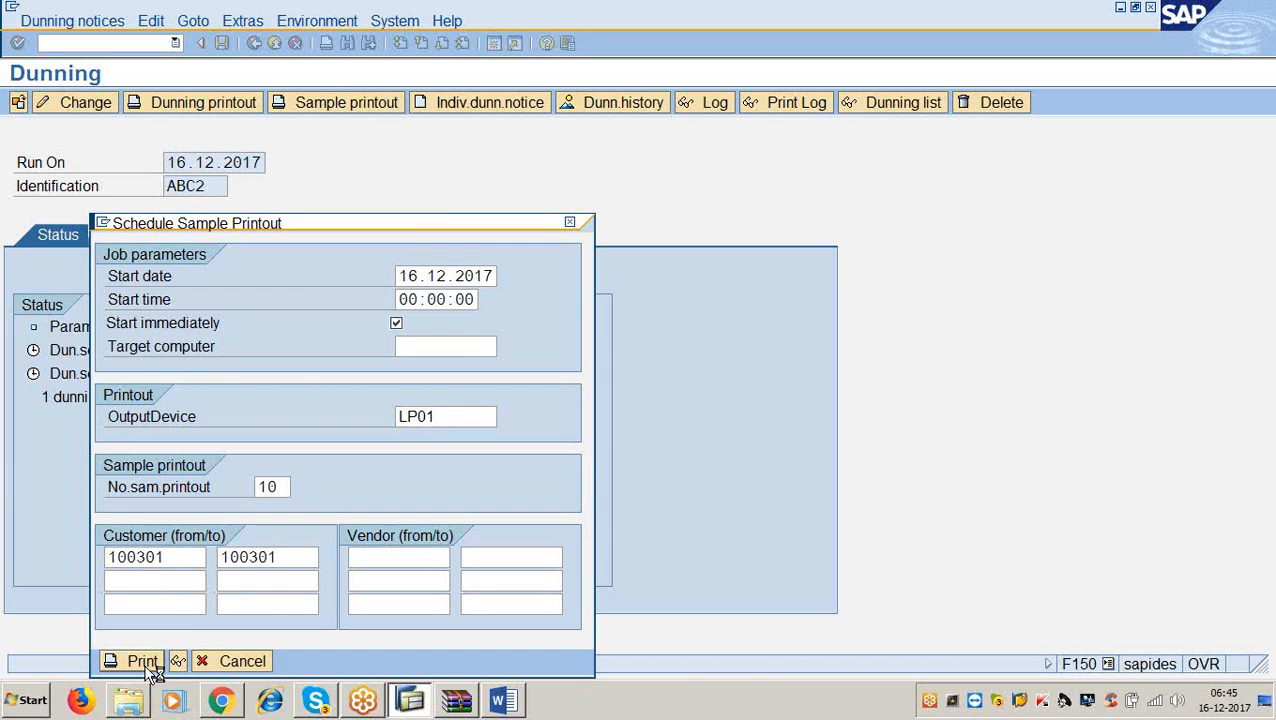
pyautogui.press('Return')
pyautogui.press('Return')
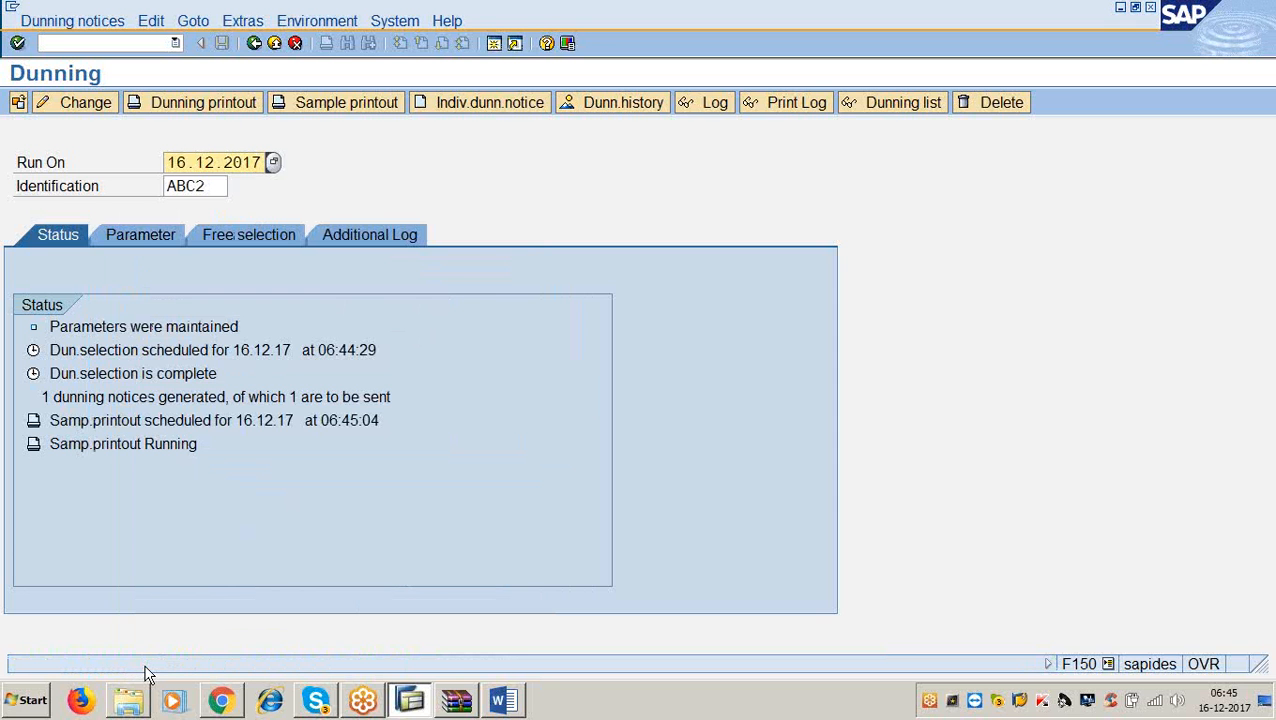
pyautogui.press('Return')
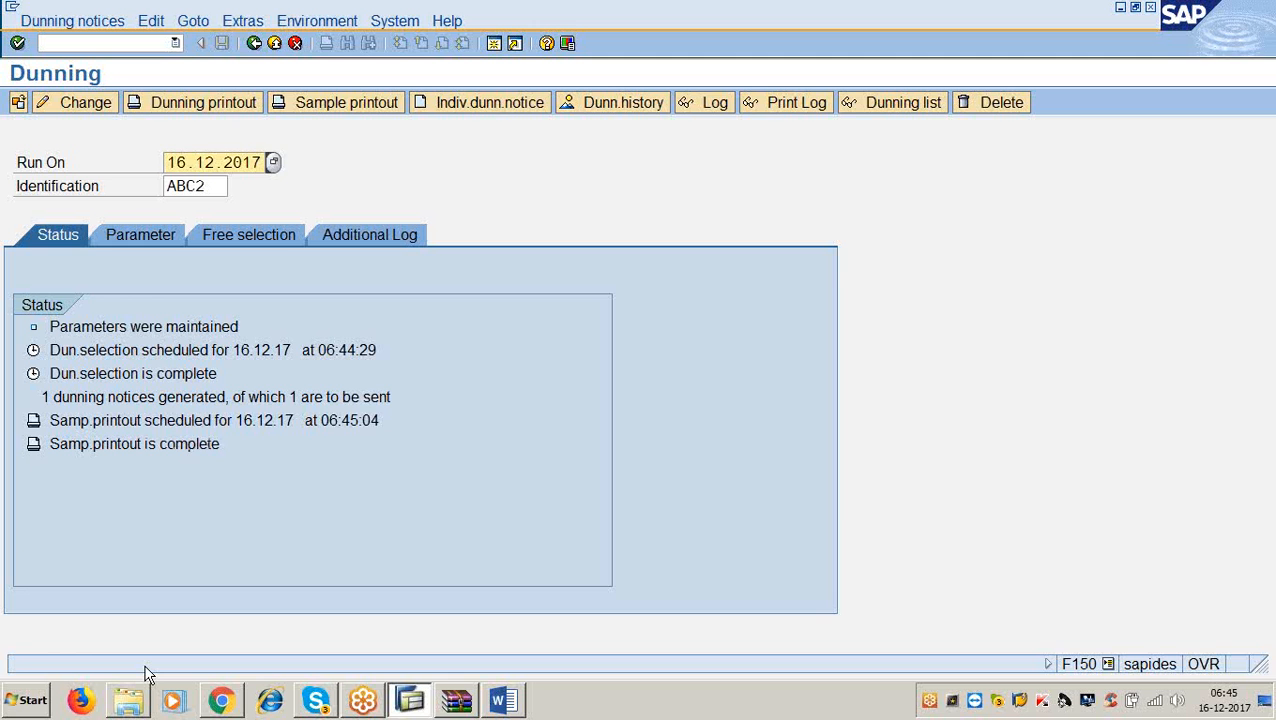
pyautogui.click(501, 700)
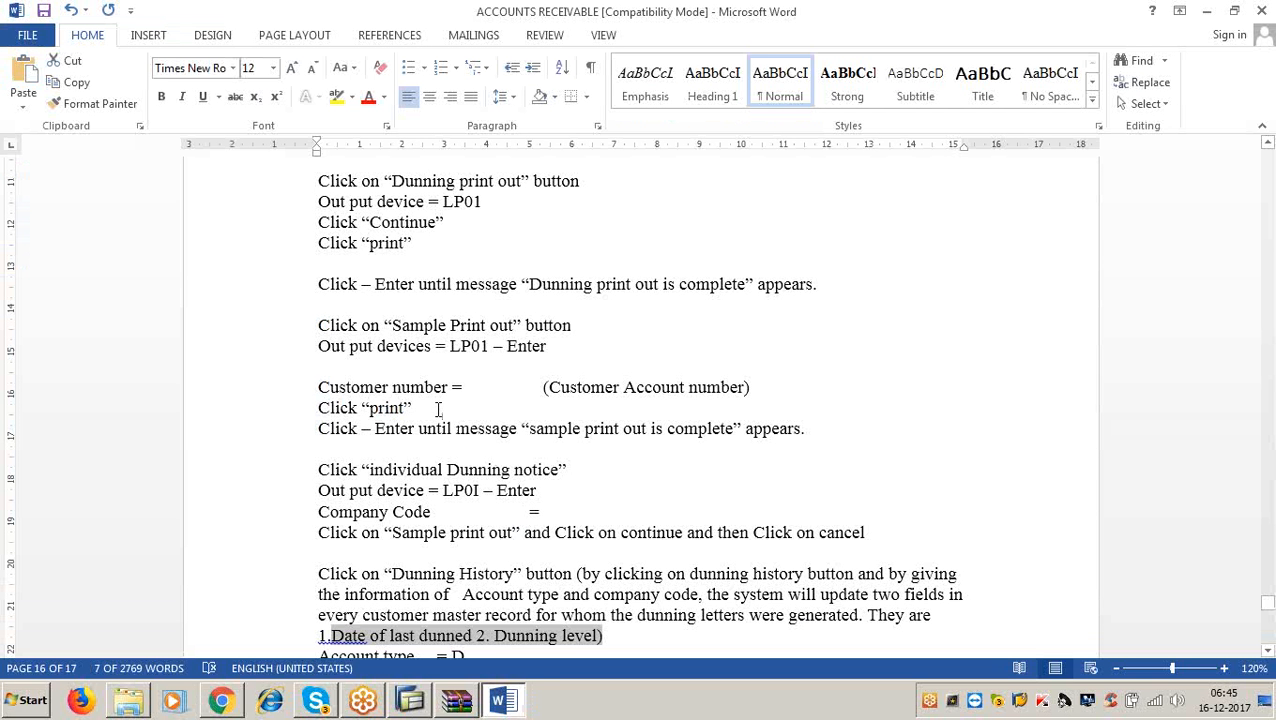
pyautogui.click(1207, 10)
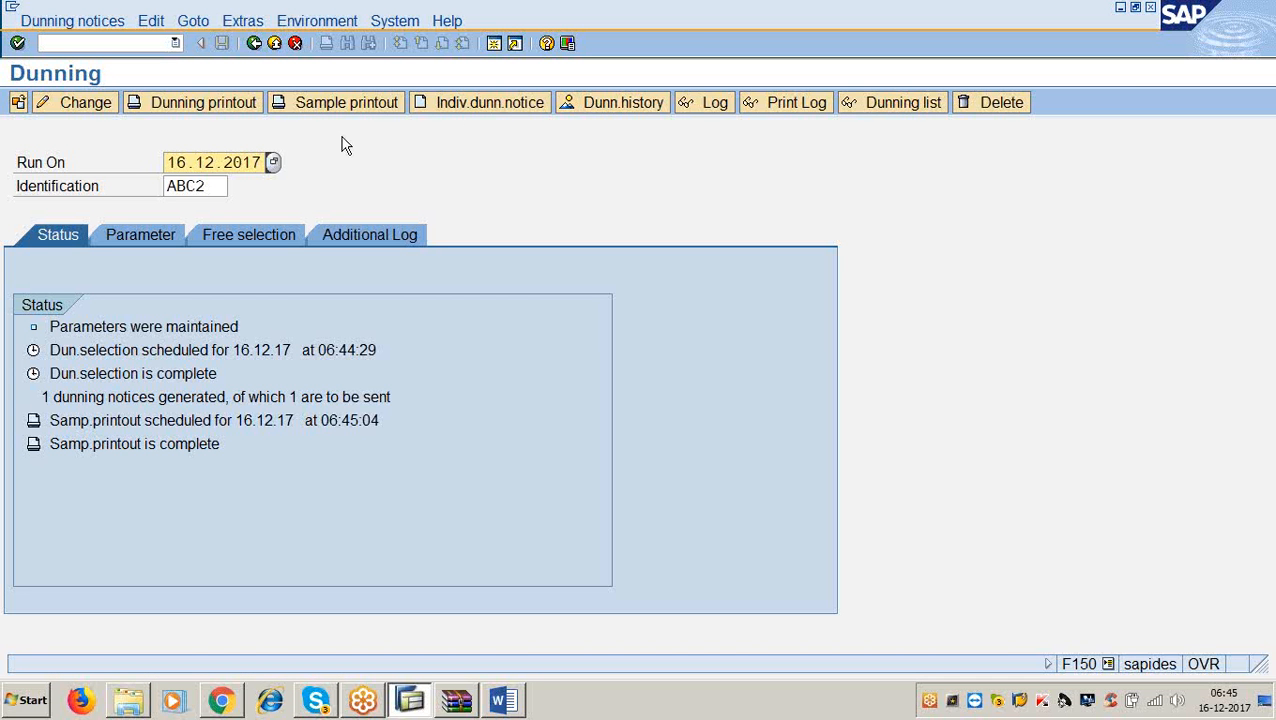
pyautogui.click(455, 101)
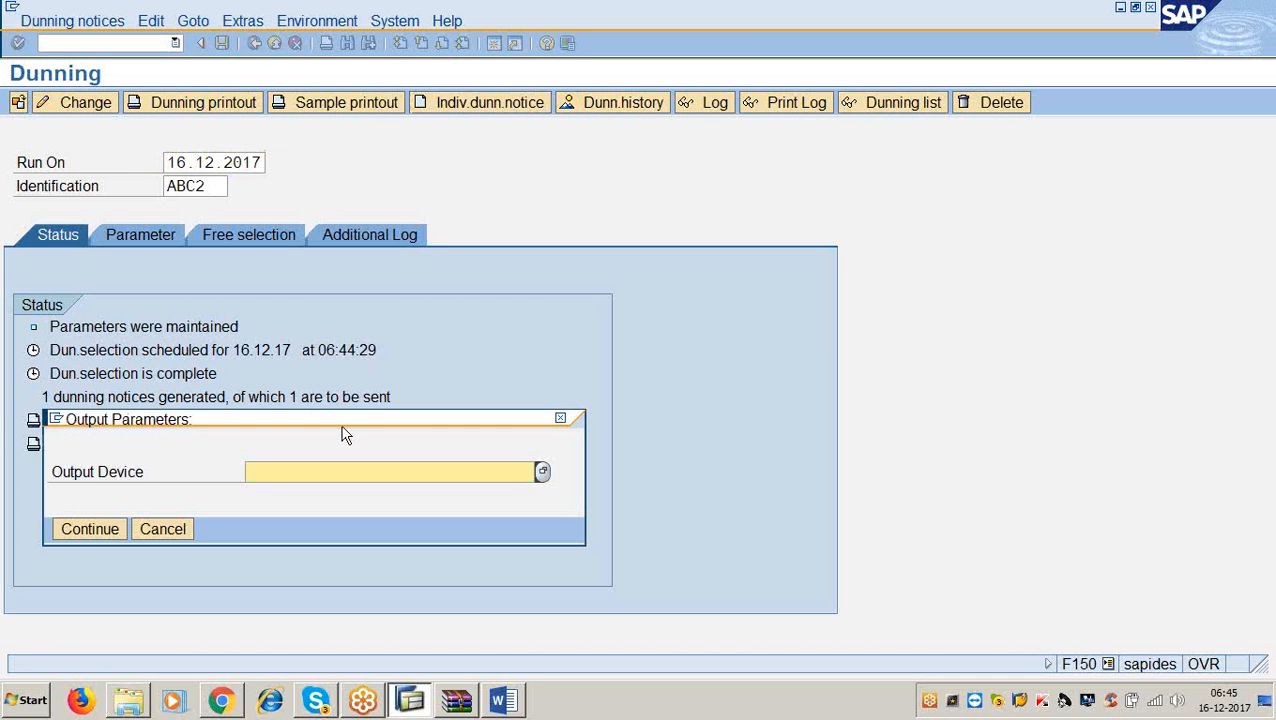
pyautogui.write('lp01')
pyautogui.click(101, 527)
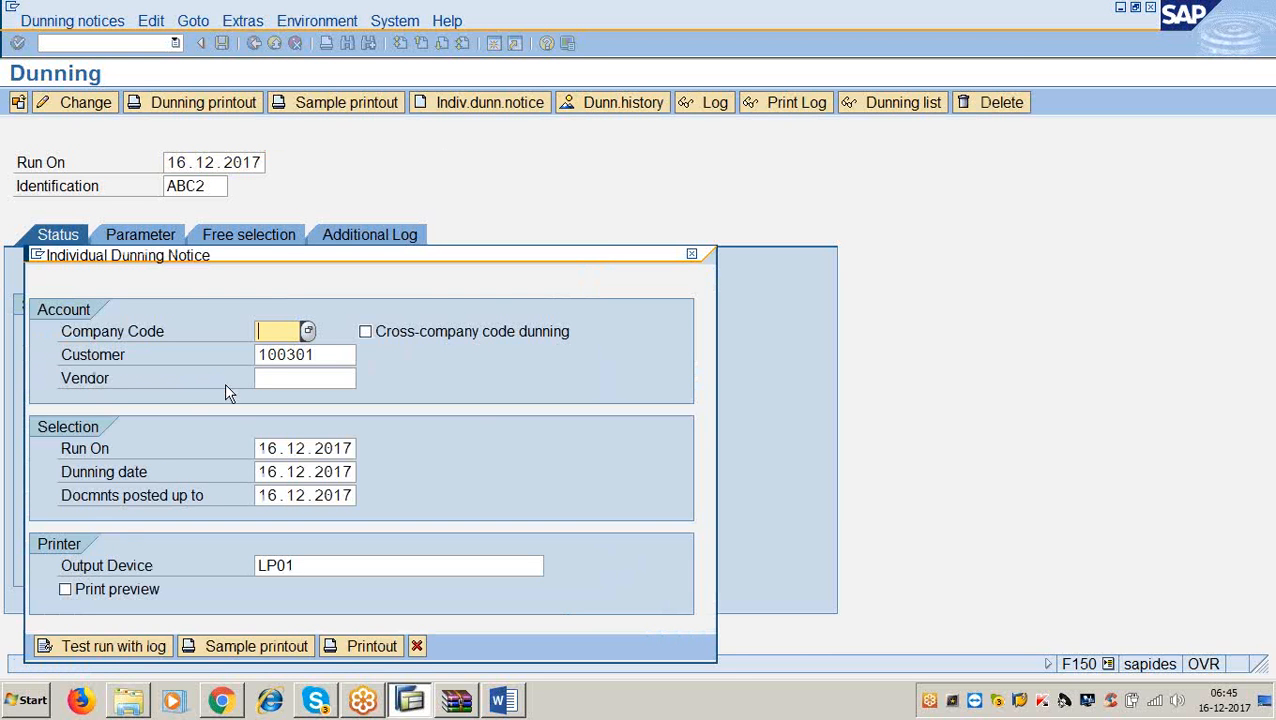
pyautogui.click(282, 331)
pyautogui.write('3366')
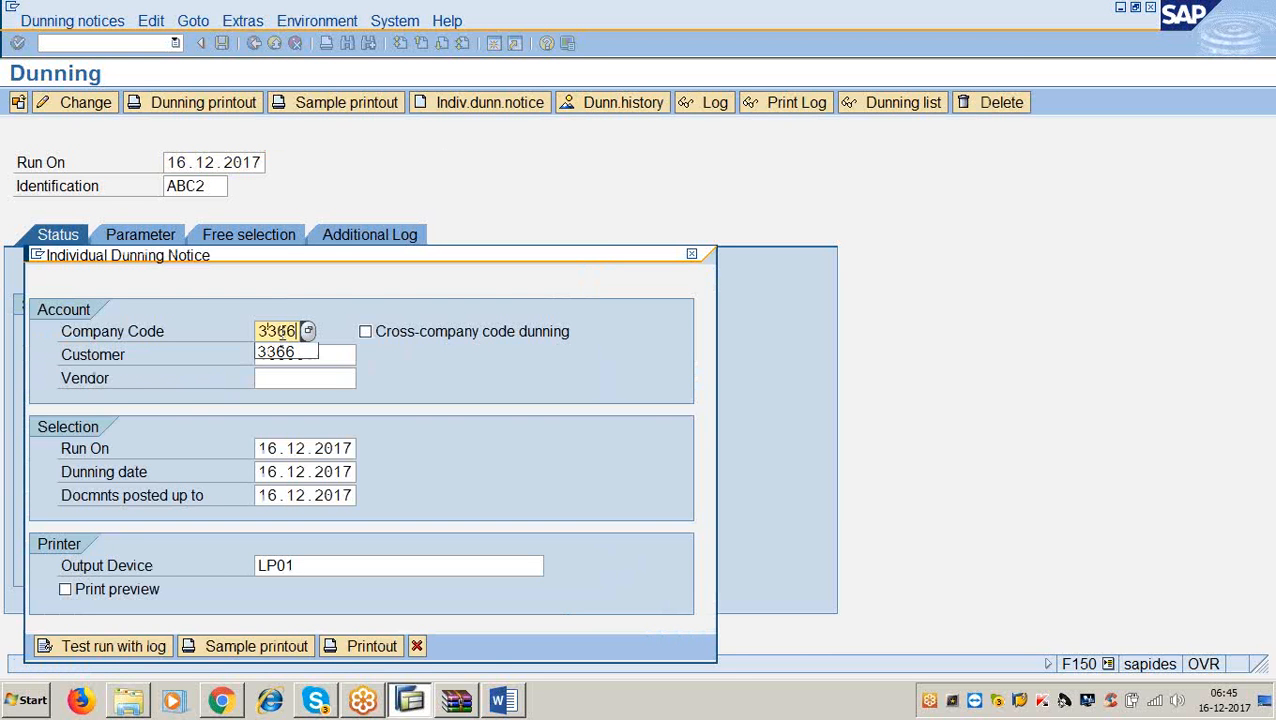
pyautogui.click(502, 700)
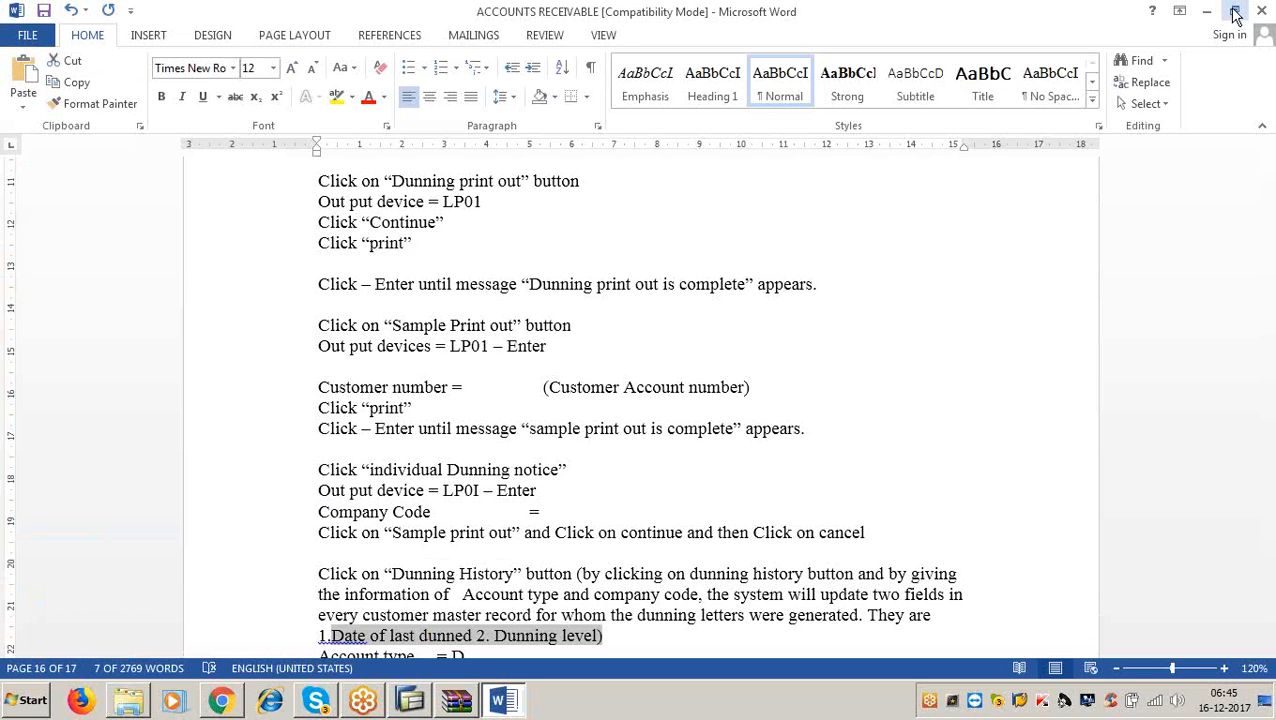
pyautogui.click(1207, 10)
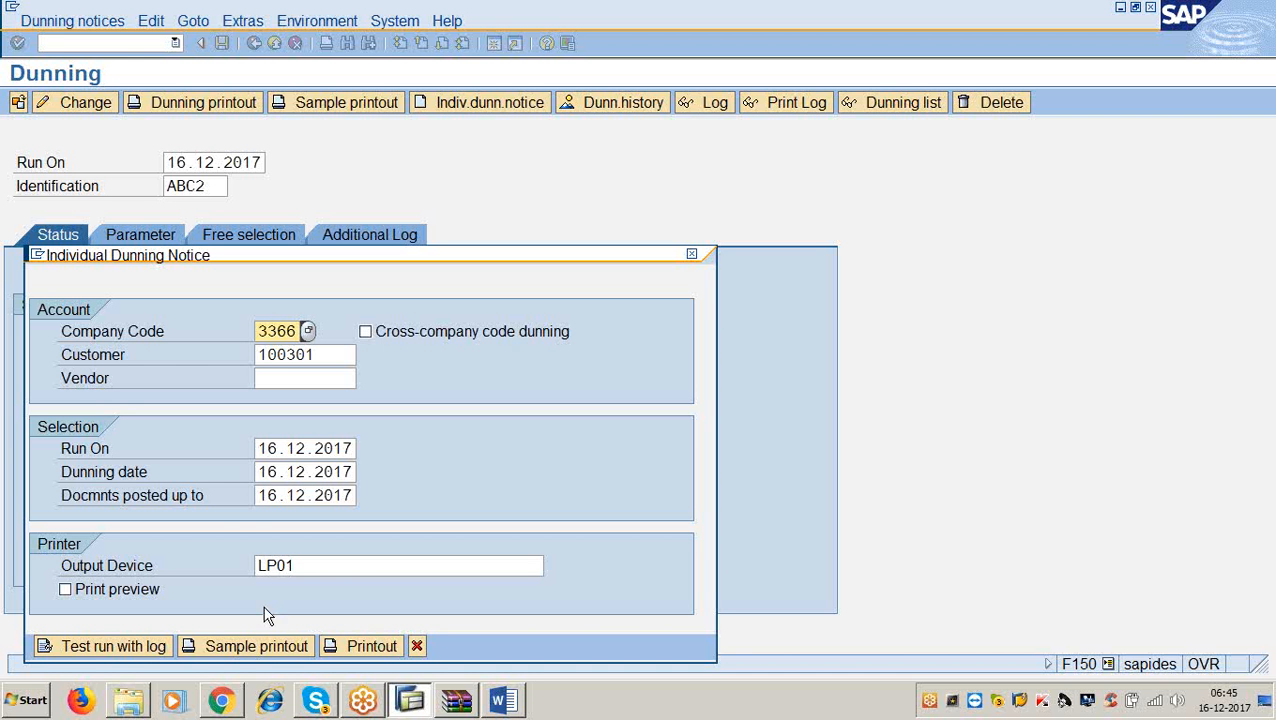
pyautogui.click(271, 645)
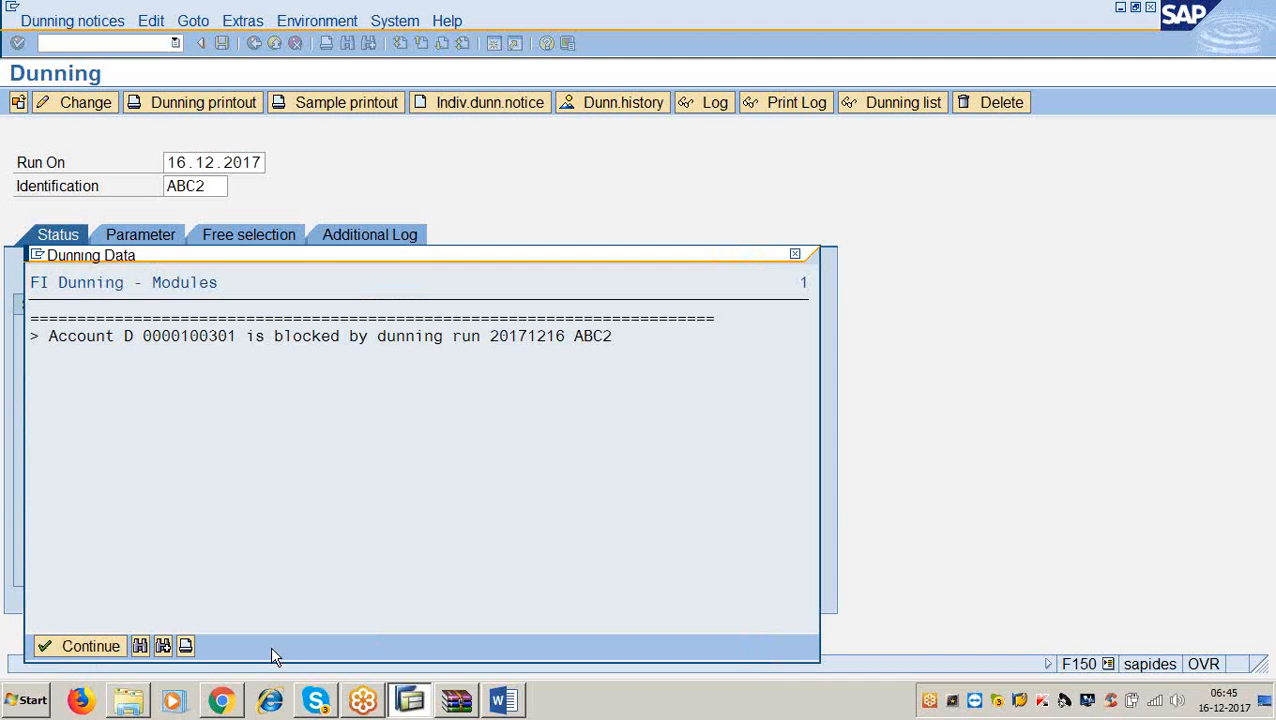
pyautogui.click(81, 647)
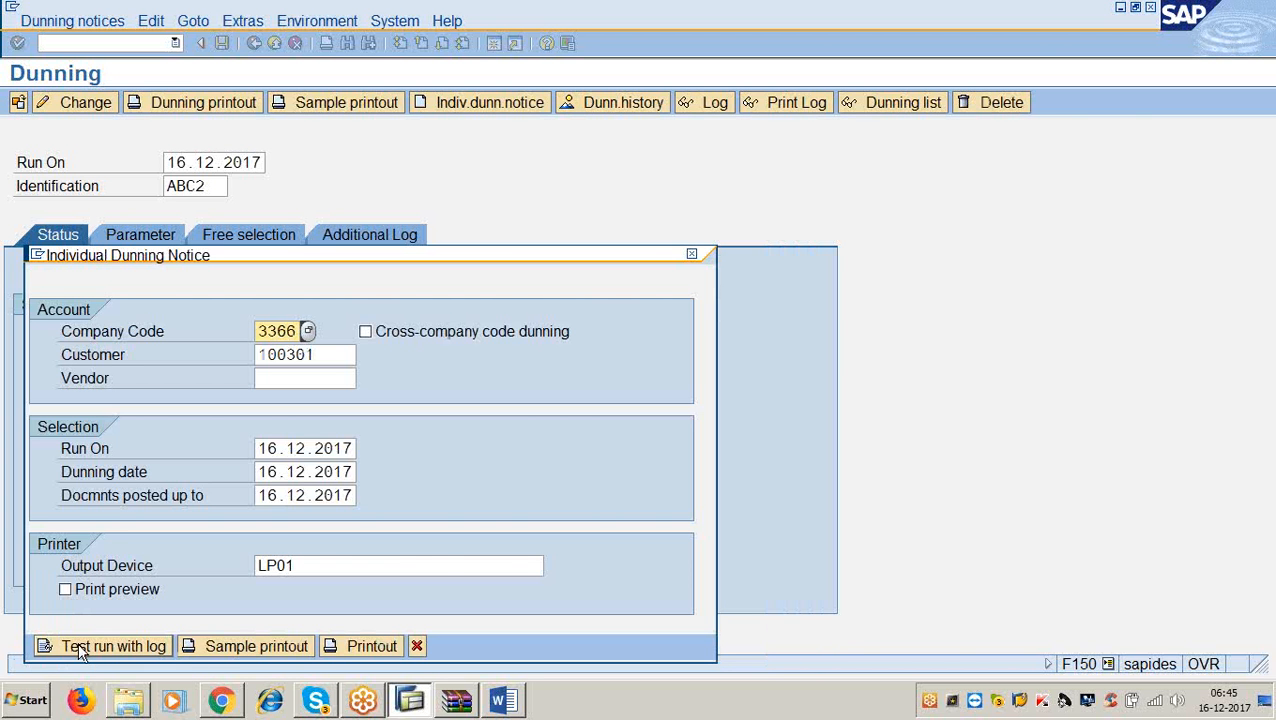
pyautogui.click(502, 700)
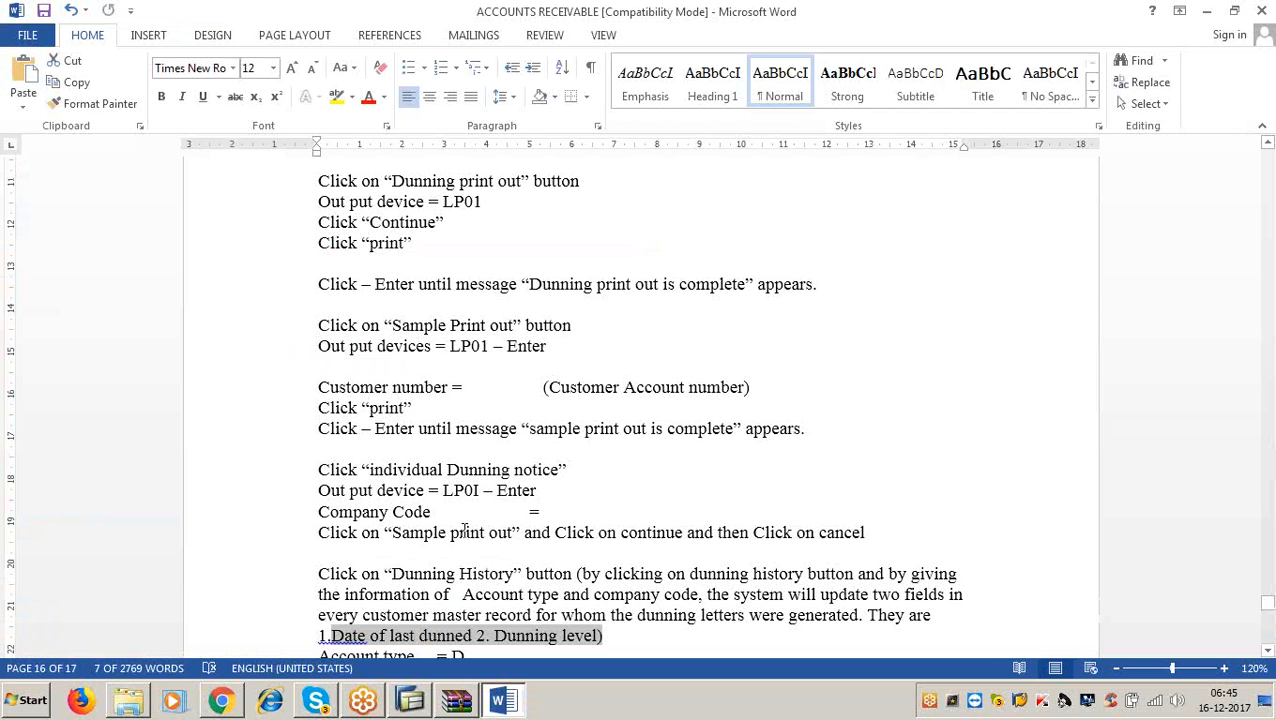
pyautogui.click(1207, 11)
pyautogui.click(417, 646)
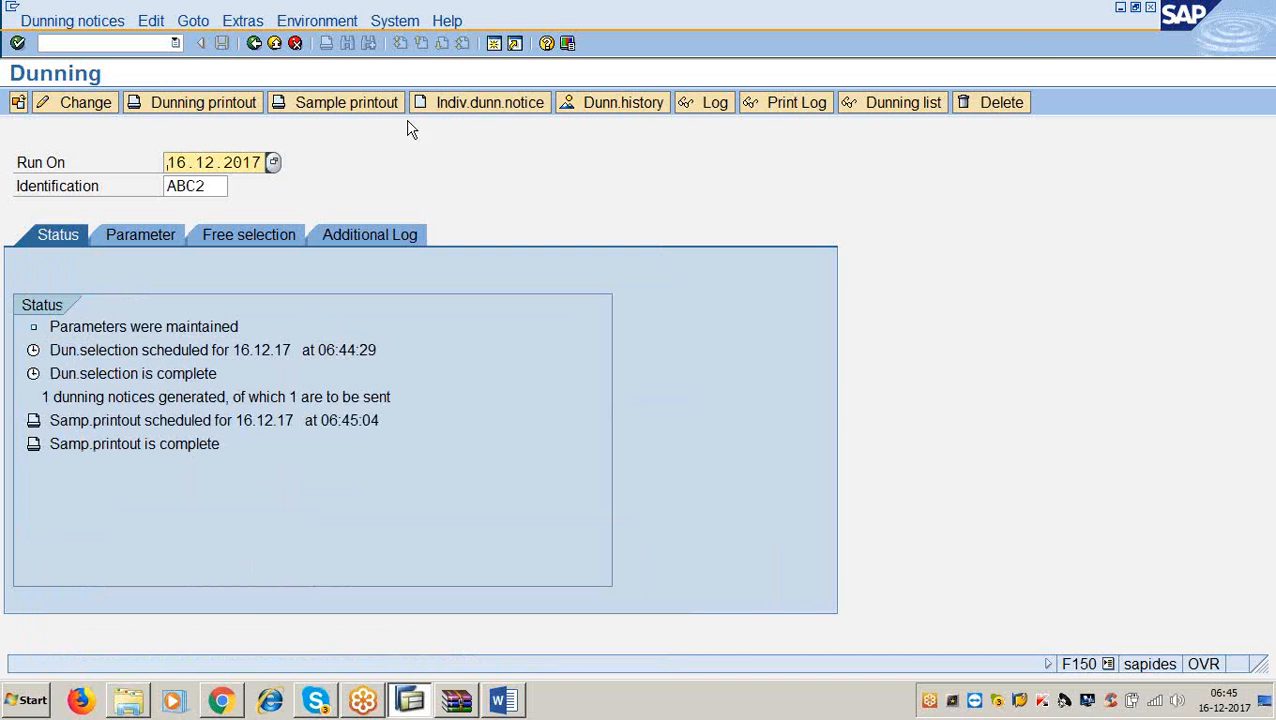
pyautogui.click(589, 110)
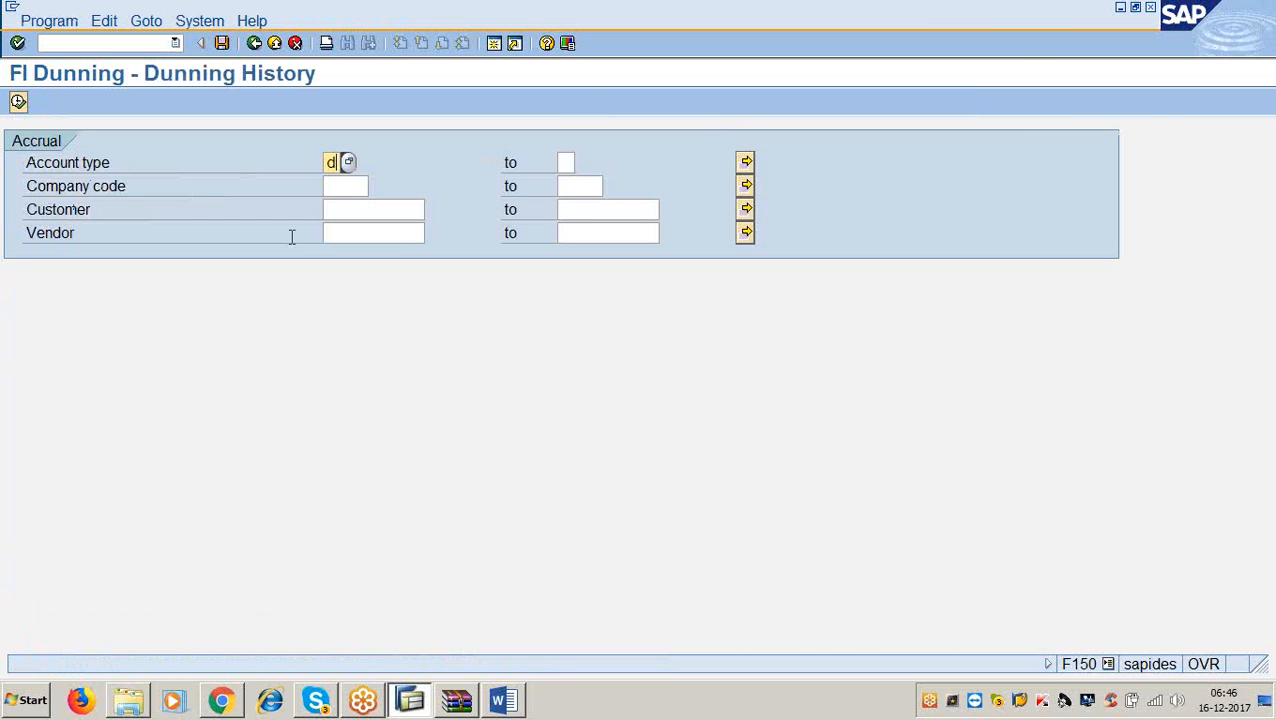
pyautogui.click(353, 190)
pyautogui.write('3300')
pyautogui.click(18, 101)
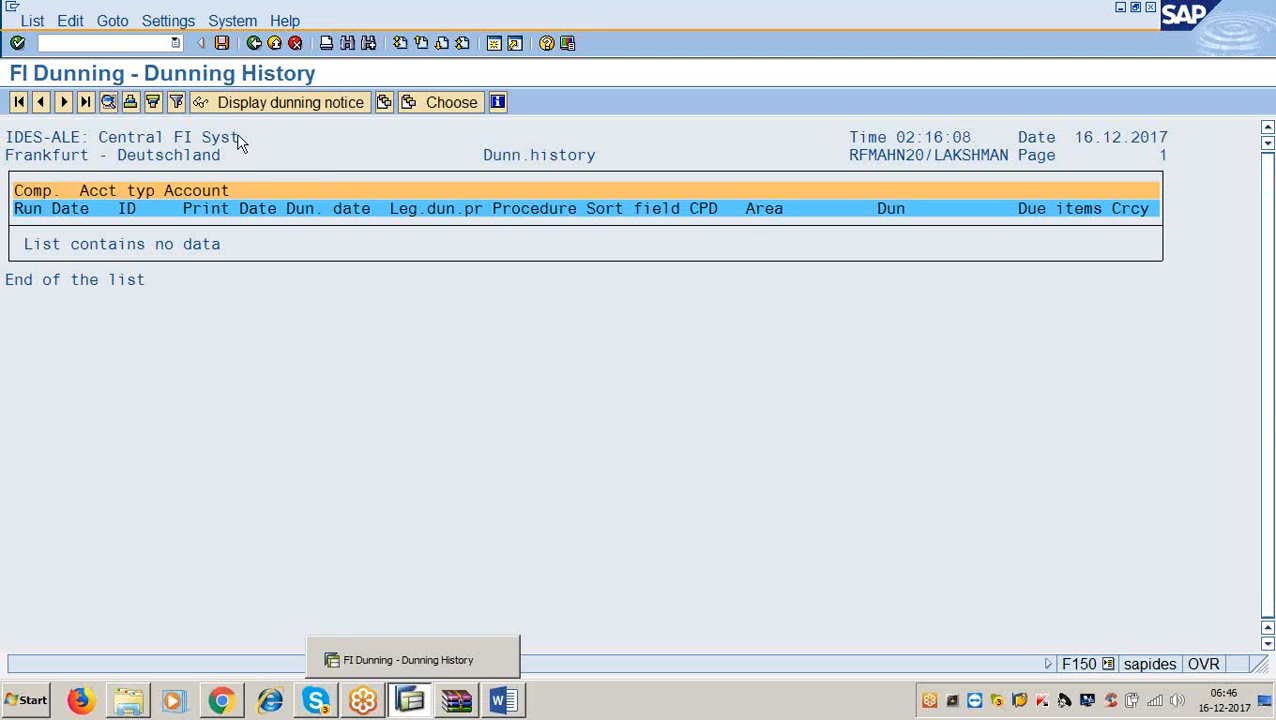
pyautogui.click(257, 45)
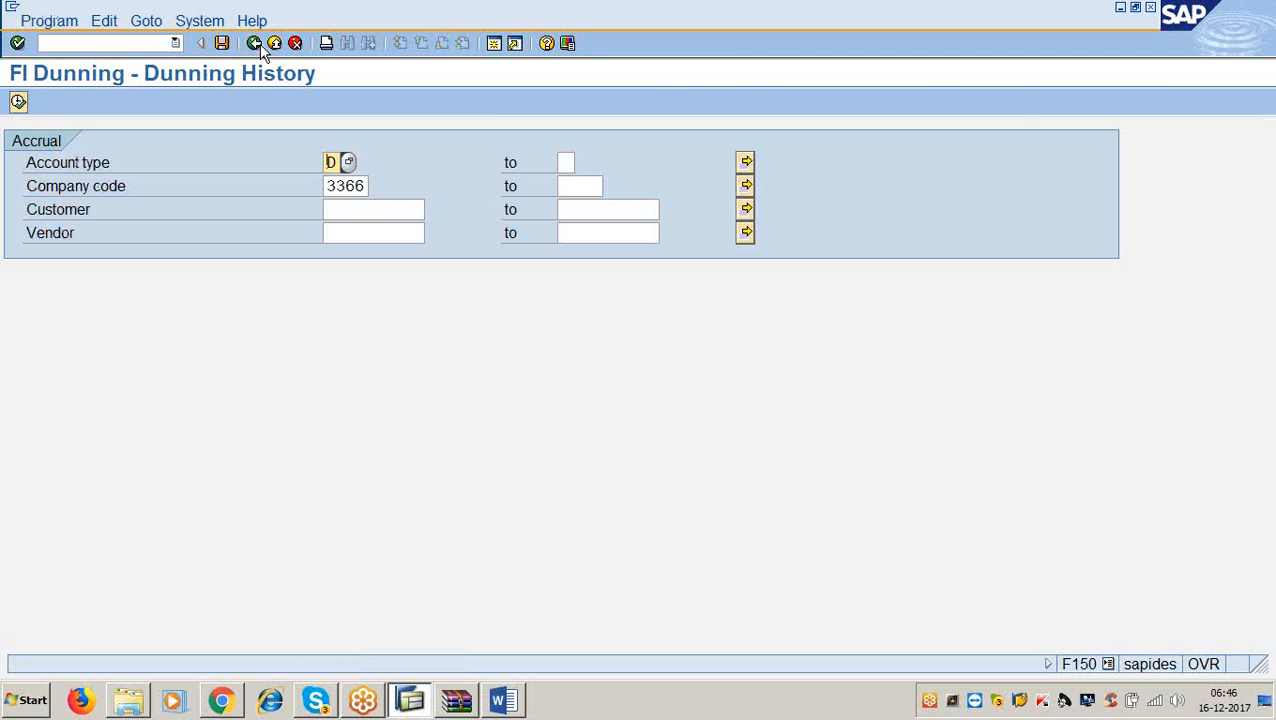
pyautogui.click(257, 45)
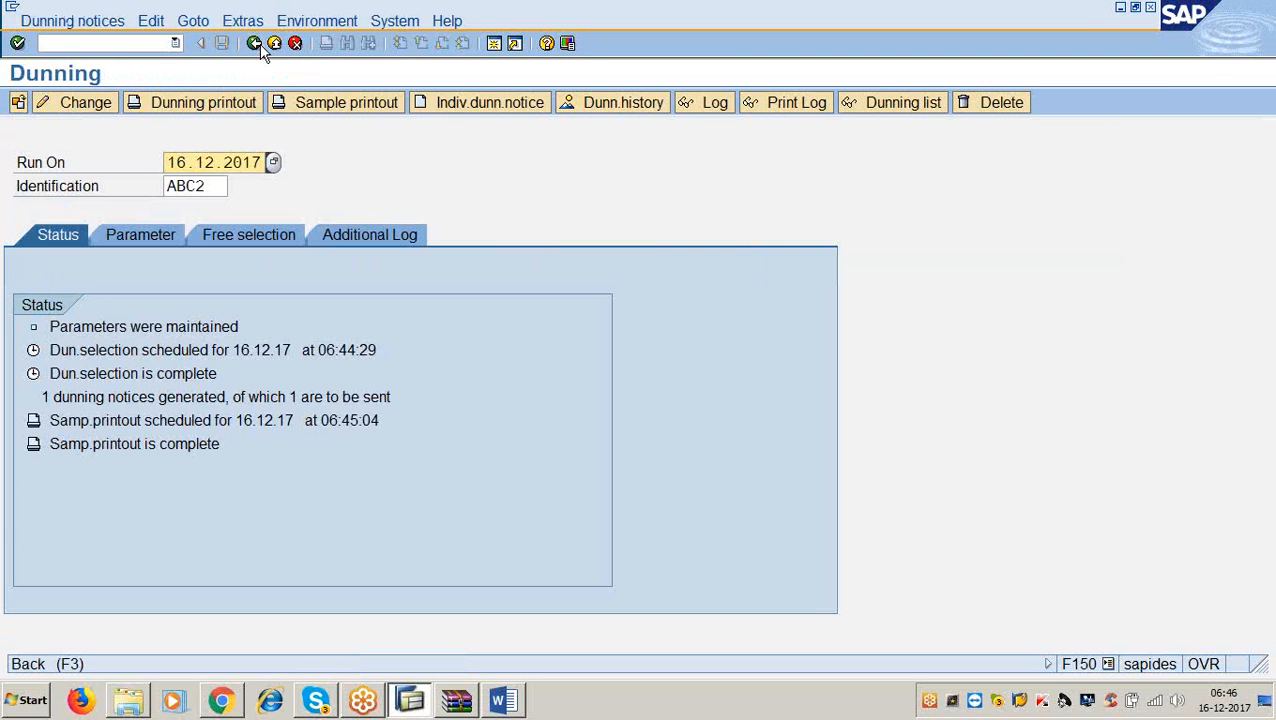
# Change the run identification from ABC2 to ABC1 and load that run.
pyautogui.click(220, 194)
pyautogui.press('BackSpace')
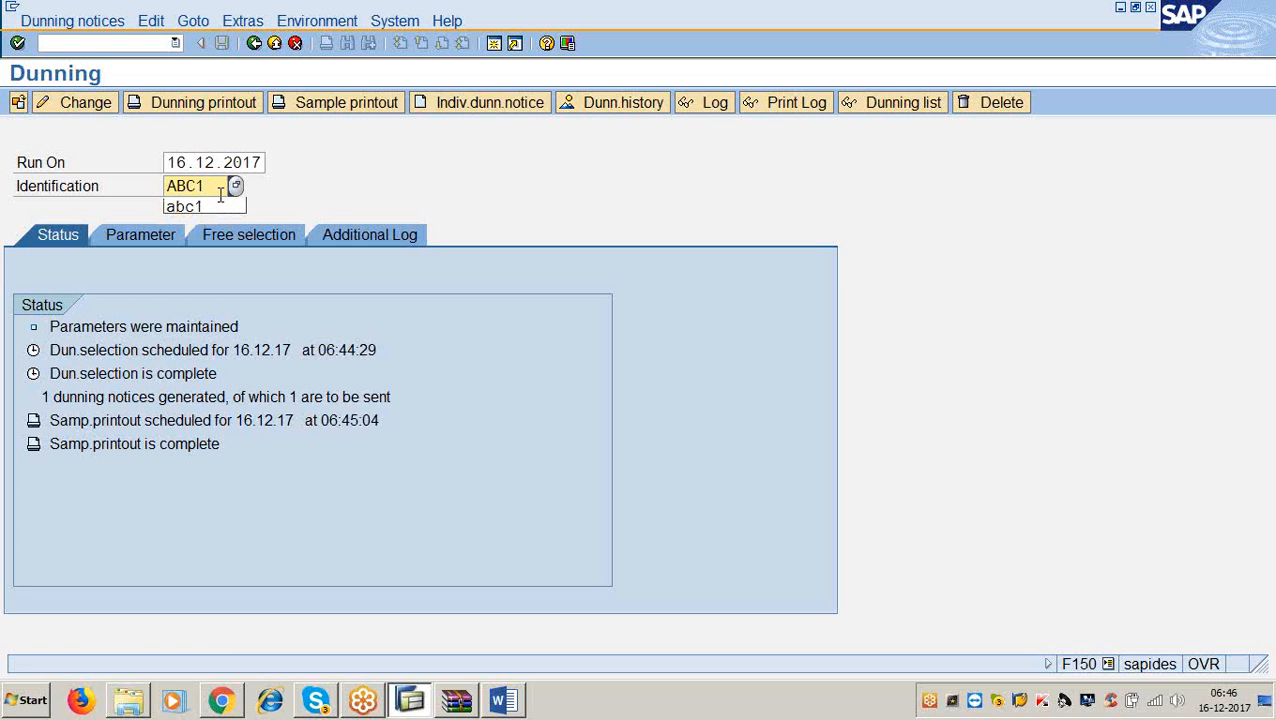
pyautogui.press('Return')
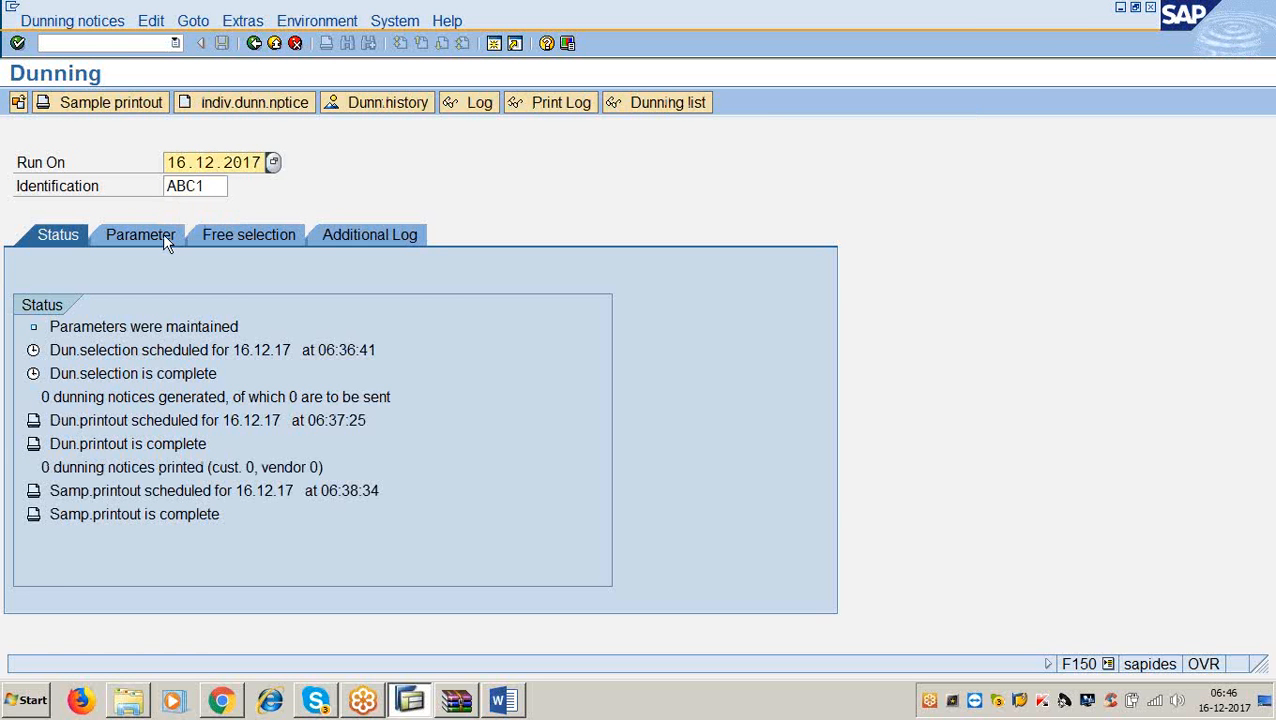
# Browse the Dunning notices, Edit and Extras menus of the ABC1 run.
pyautogui.click(72, 22)
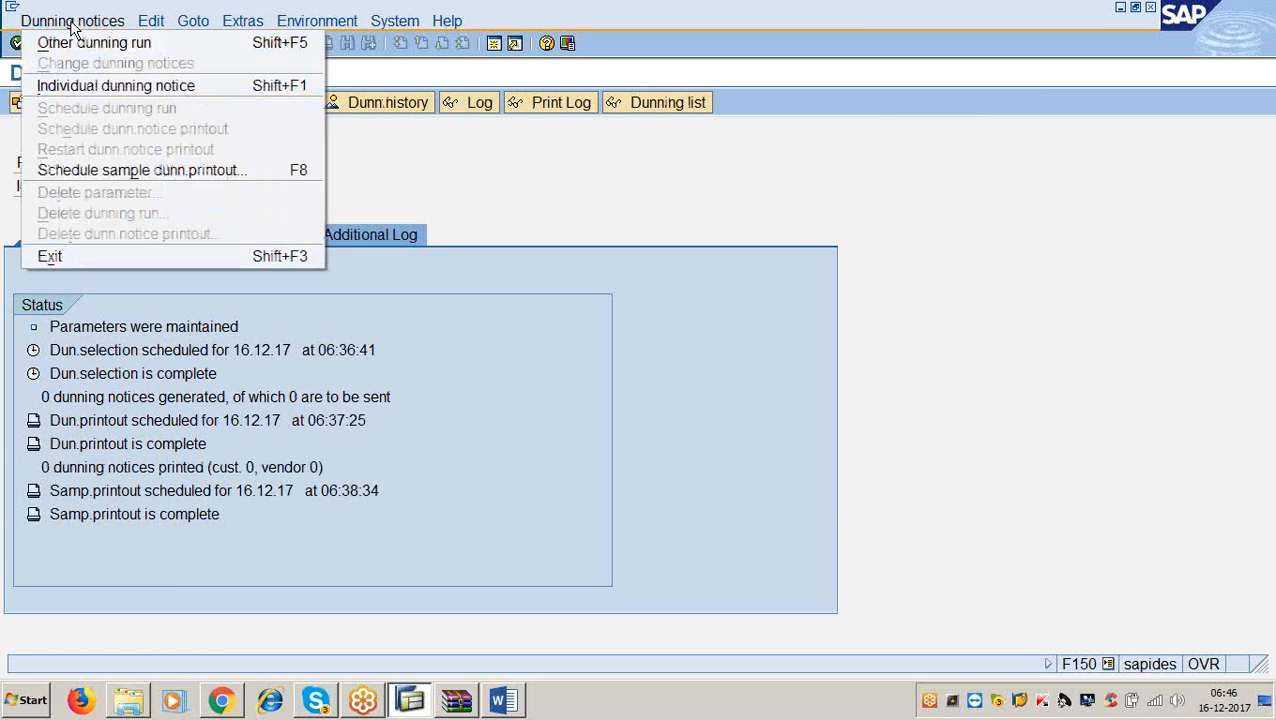
pyautogui.click(513, 166)
pyautogui.click(155, 22)
pyautogui.moveTo(193, 28)
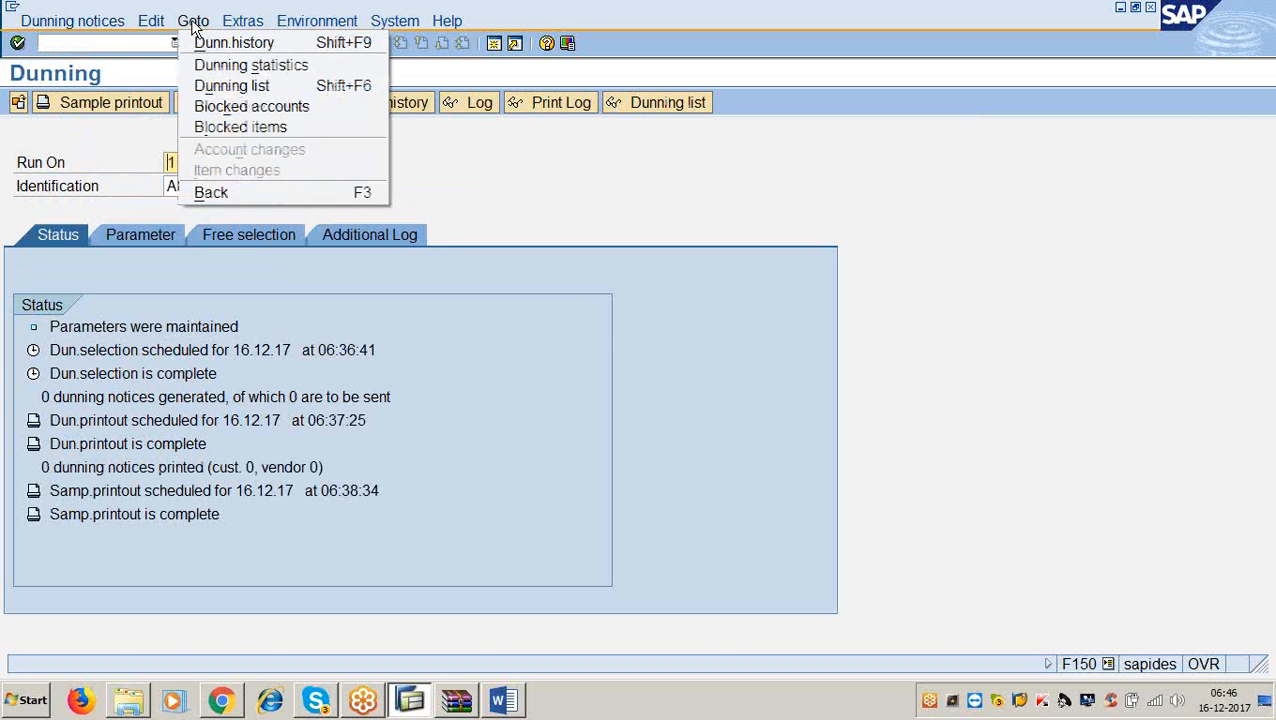
pyautogui.click(193, 26)
pyautogui.click(243, 24)
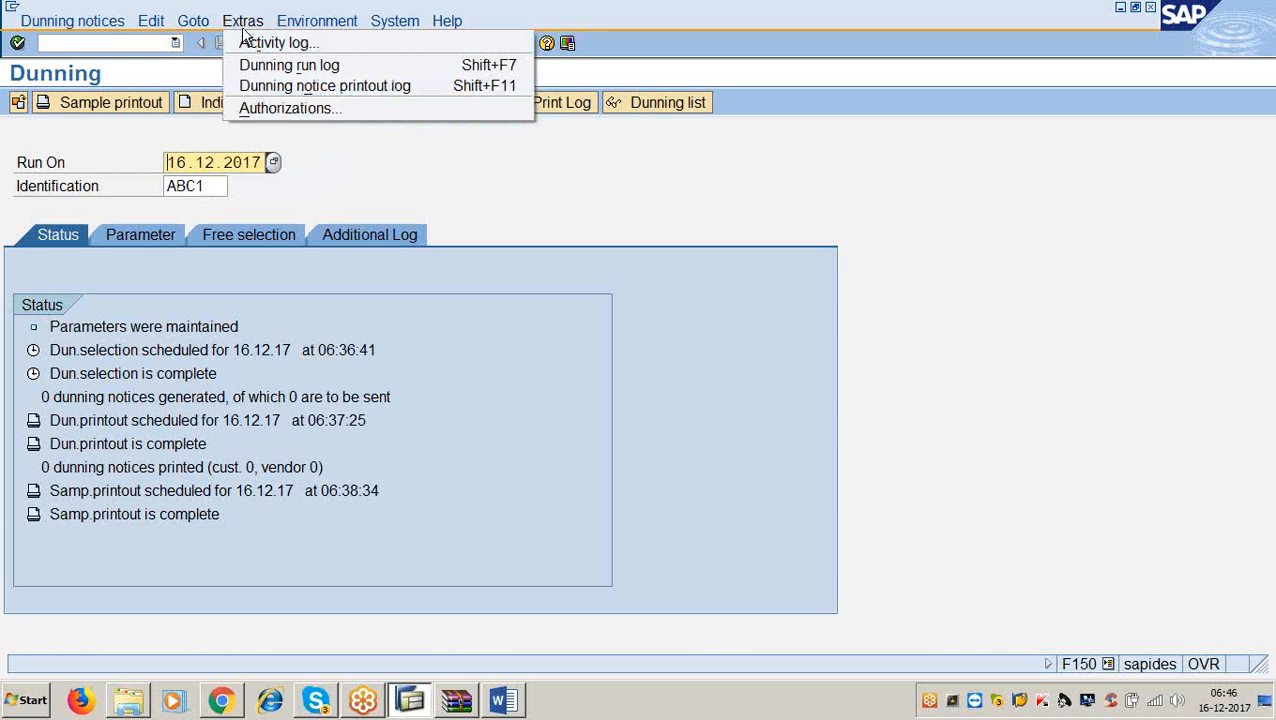
# Open Environment > Reorganization, cancel it, and look through the System menu.
pyautogui.click(318, 24)
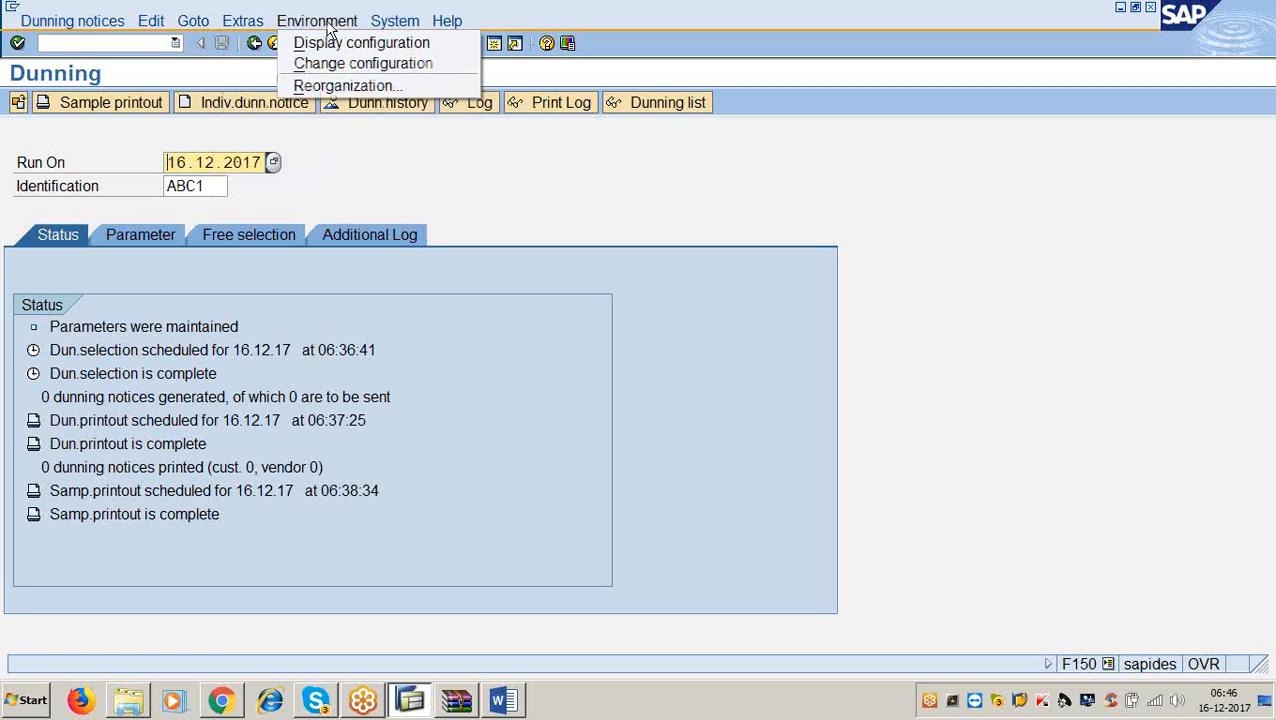
pyautogui.click(336, 86)
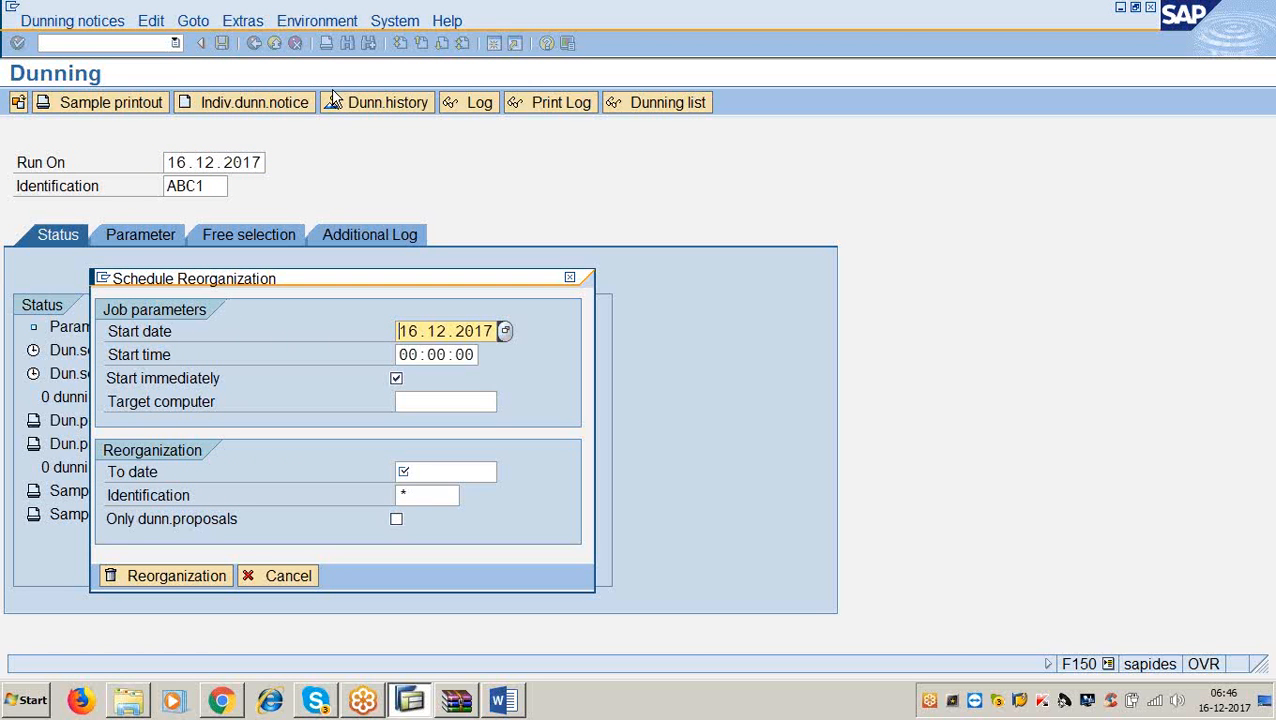
pyautogui.click(274, 580)
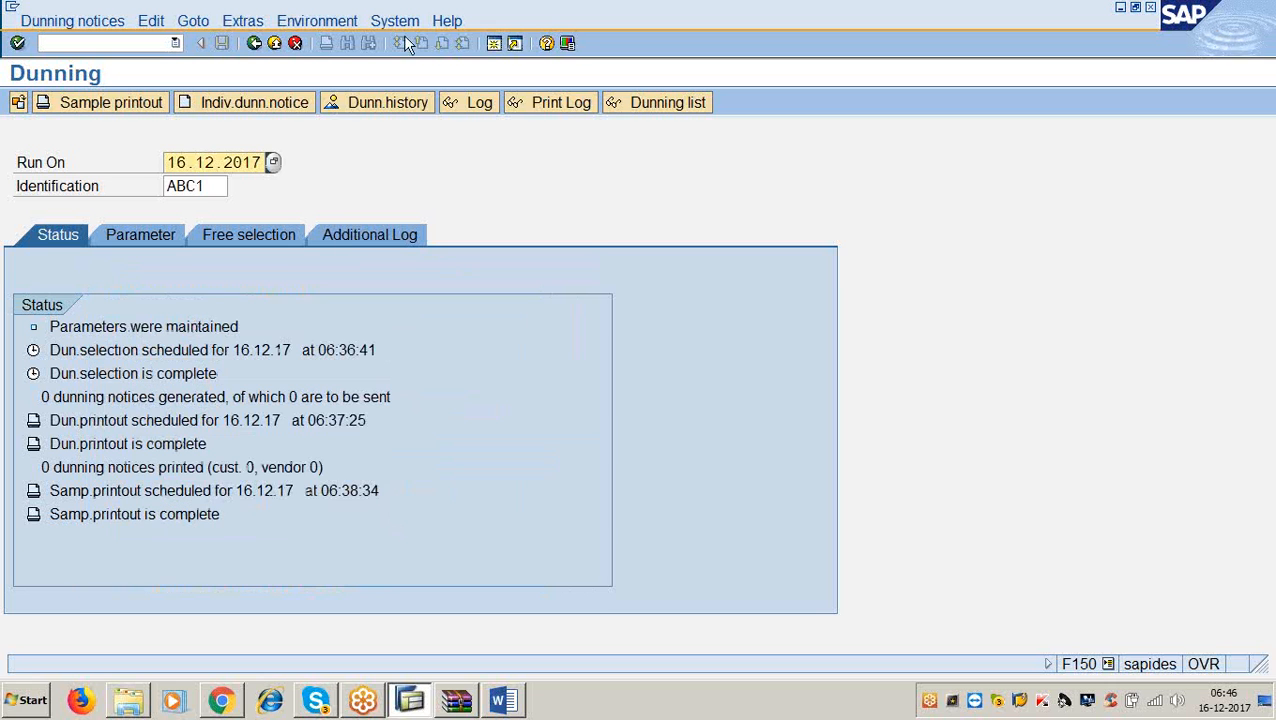
pyautogui.click(390, 27)
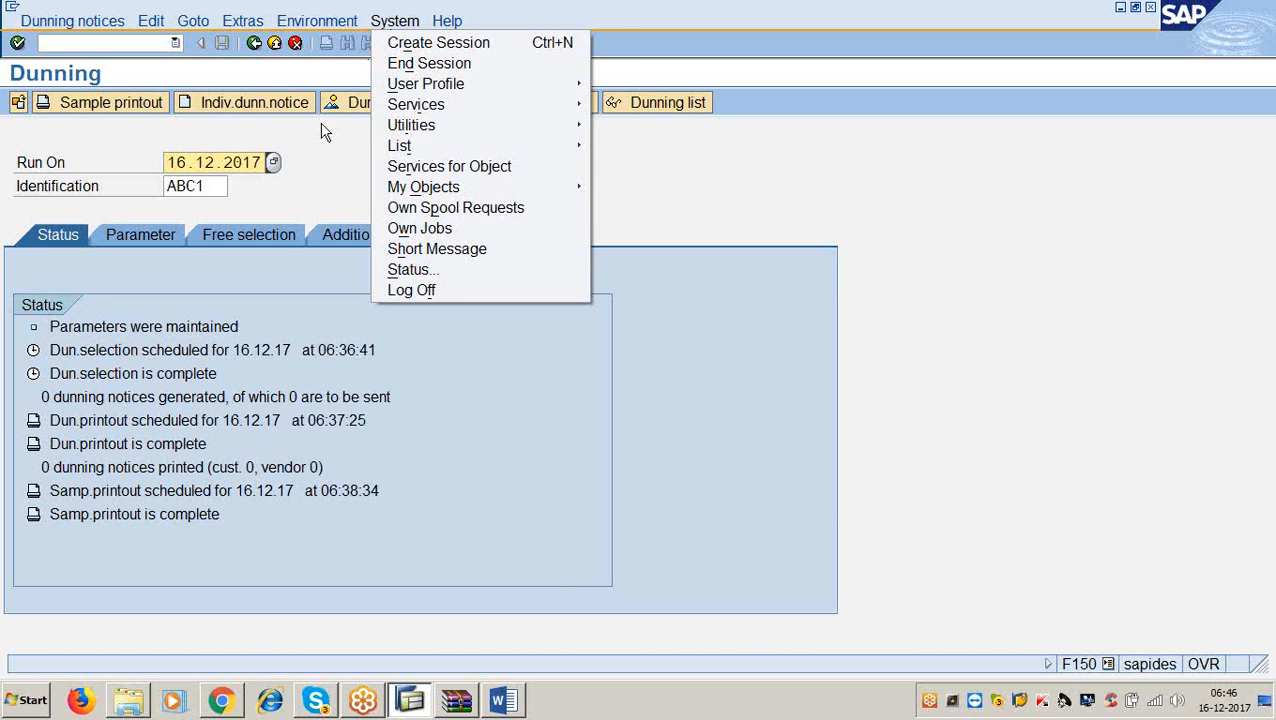
pyautogui.click(305, 205)
pyautogui.click(391, 24)
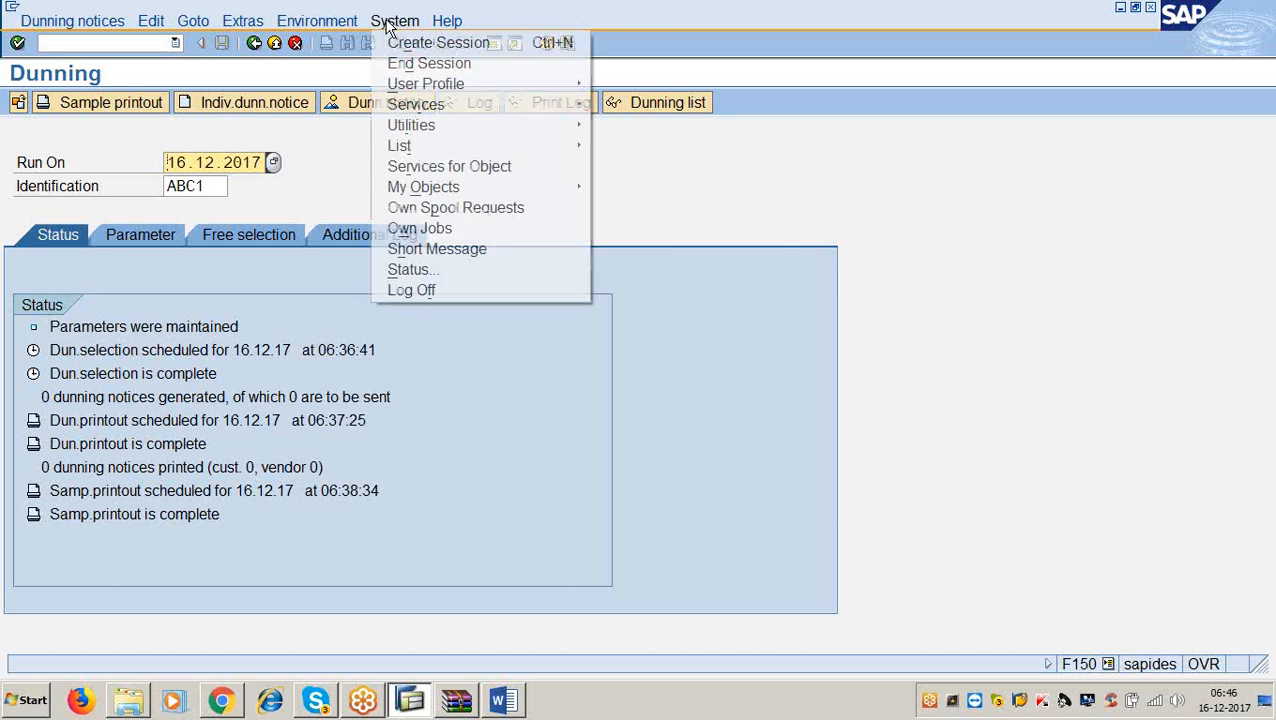
pyautogui.click(783, 235)
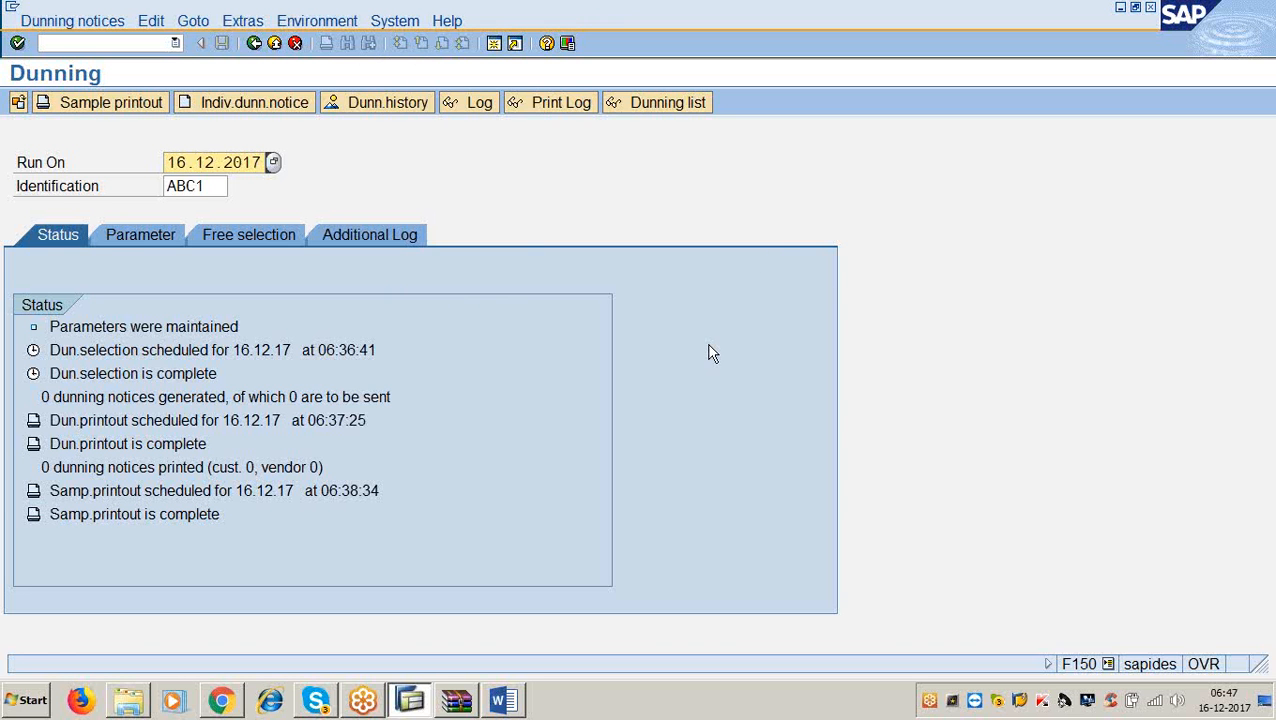
pyautogui.click(1251, 289)
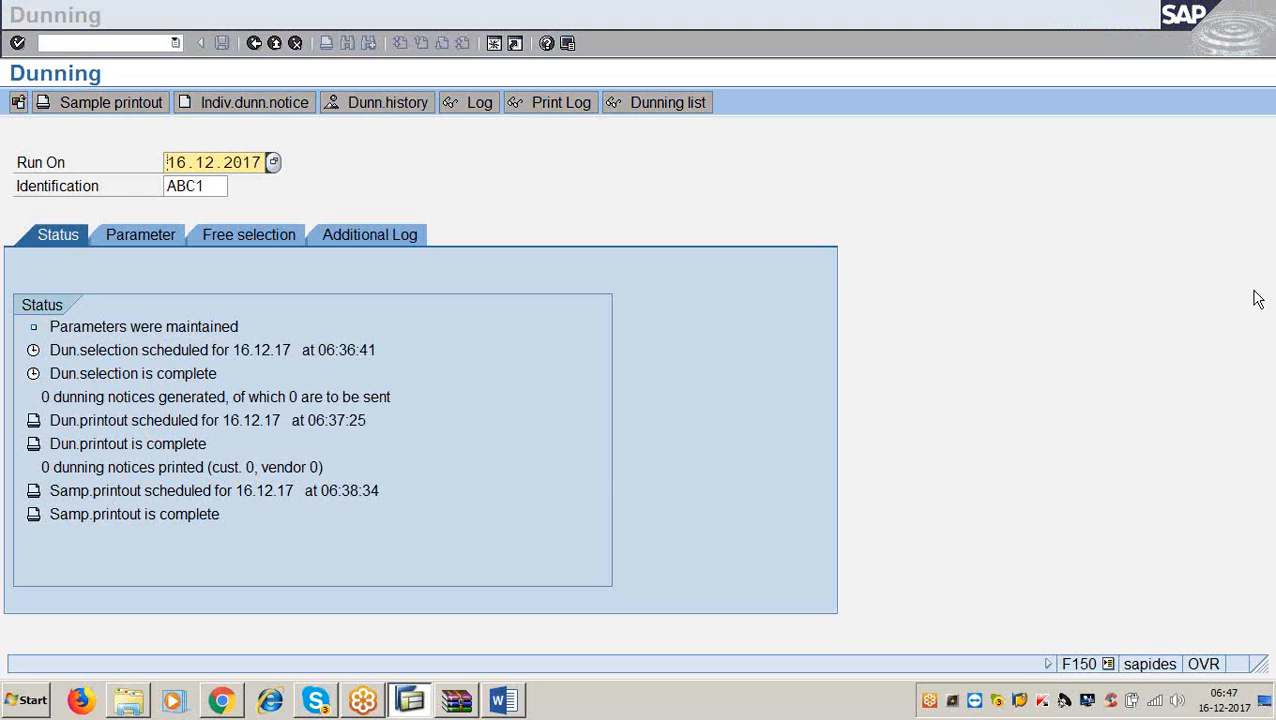
pyautogui.click(553, 362)
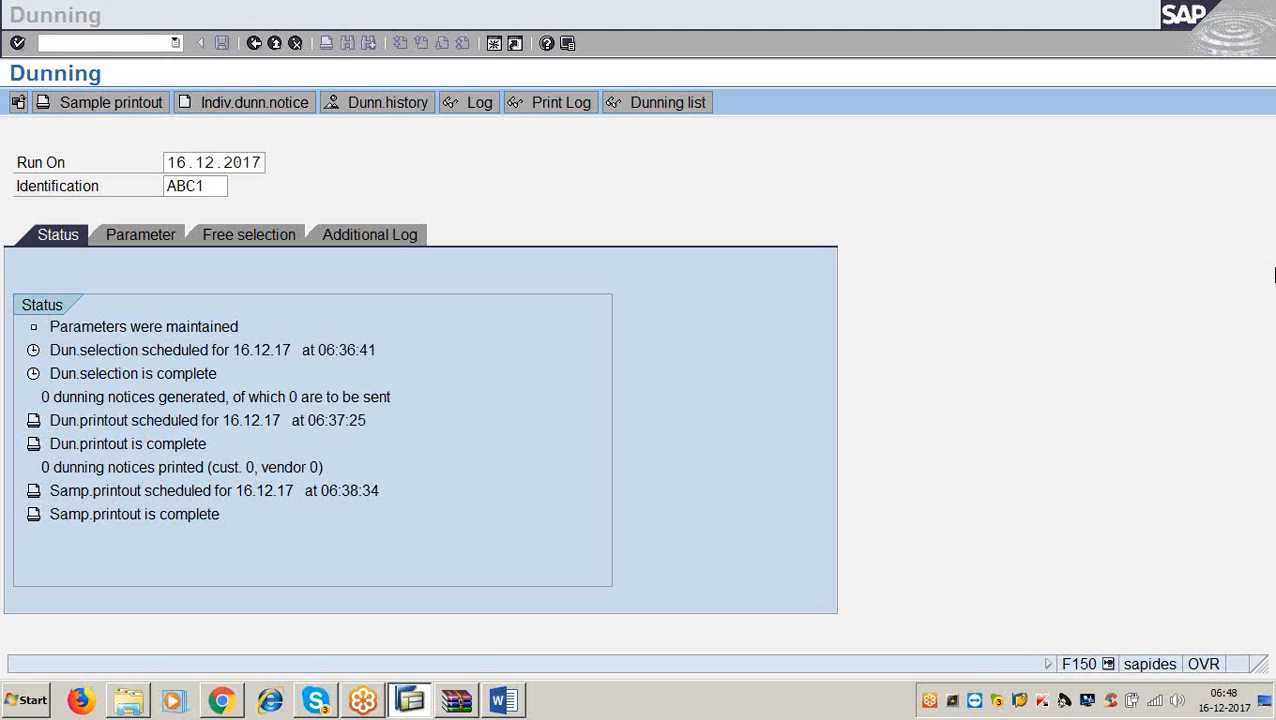
pyautogui.click(743, 319)
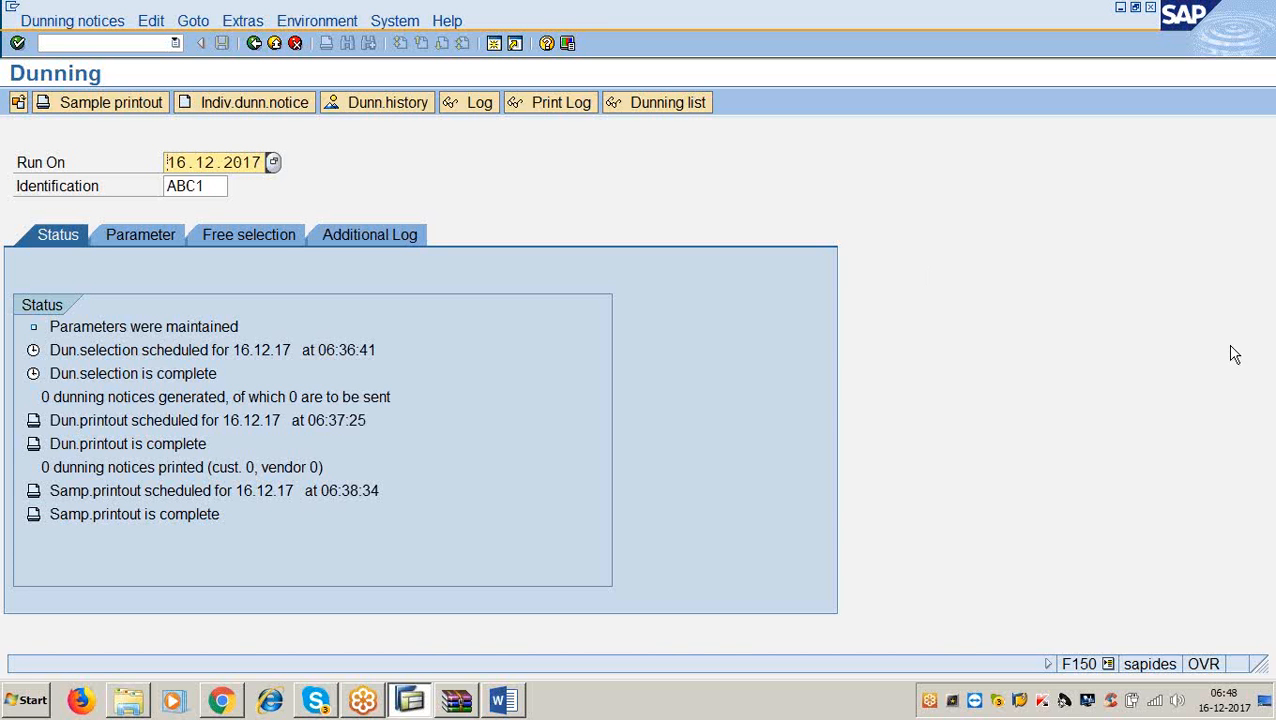
pyautogui.click(1270, 345)
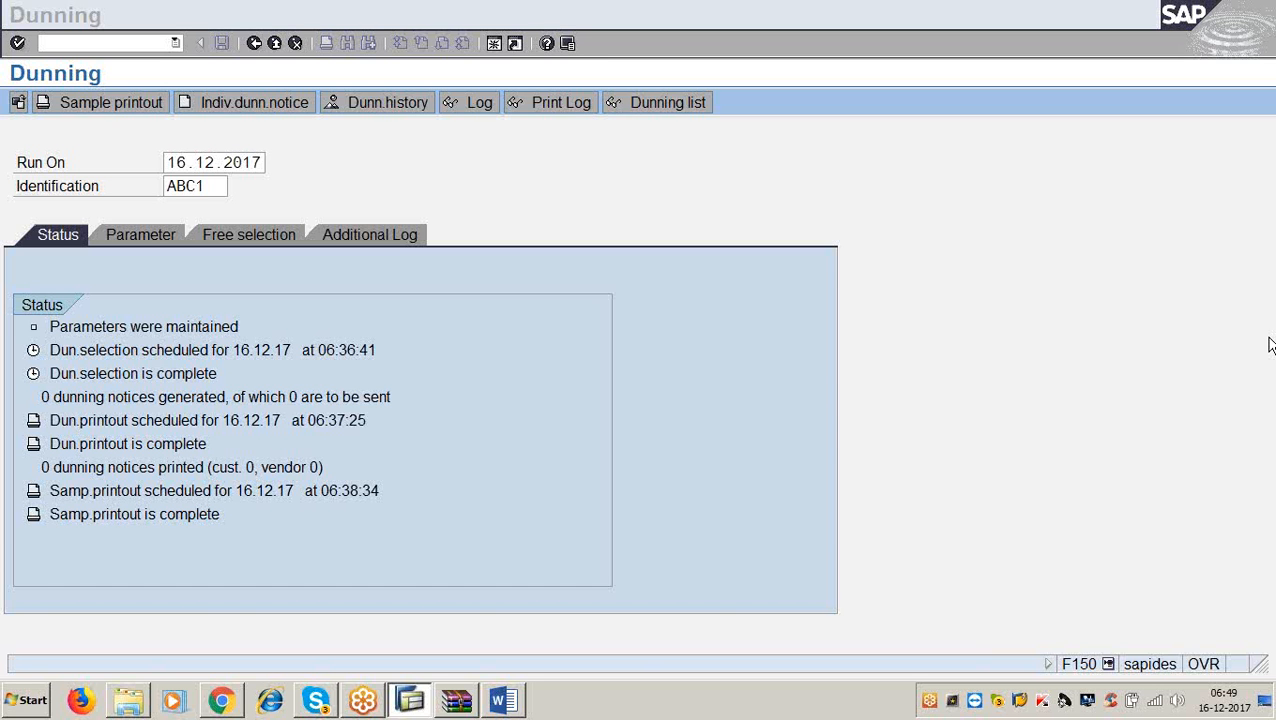
pyautogui.click(729, 457)
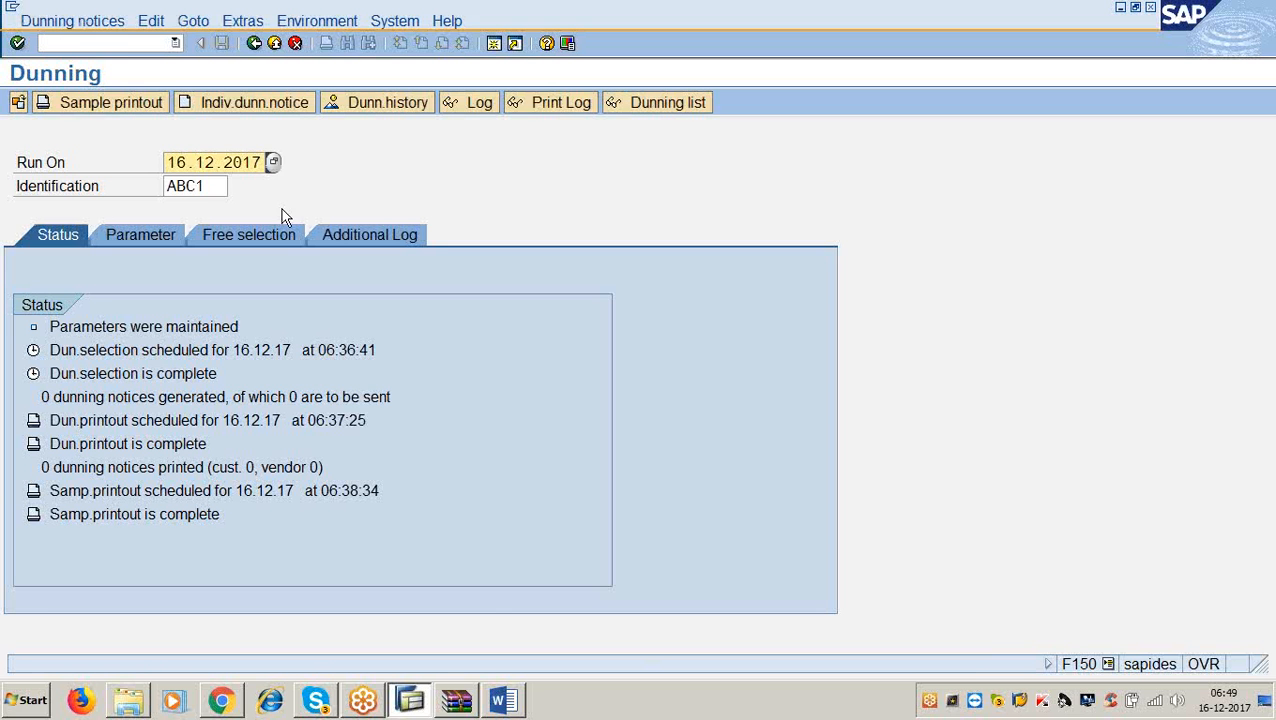
pyautogui.click(121, 47)
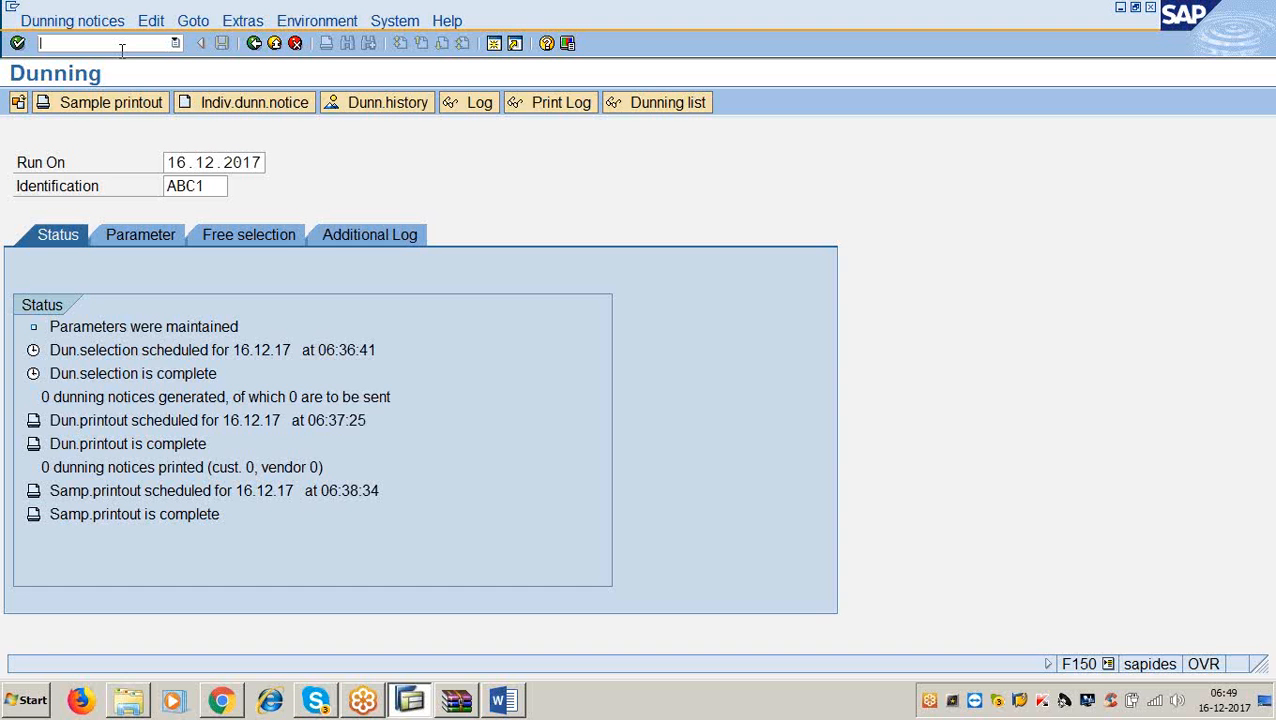
pyautogui.click(122, 50)
pyautogui.click(1049, 43)
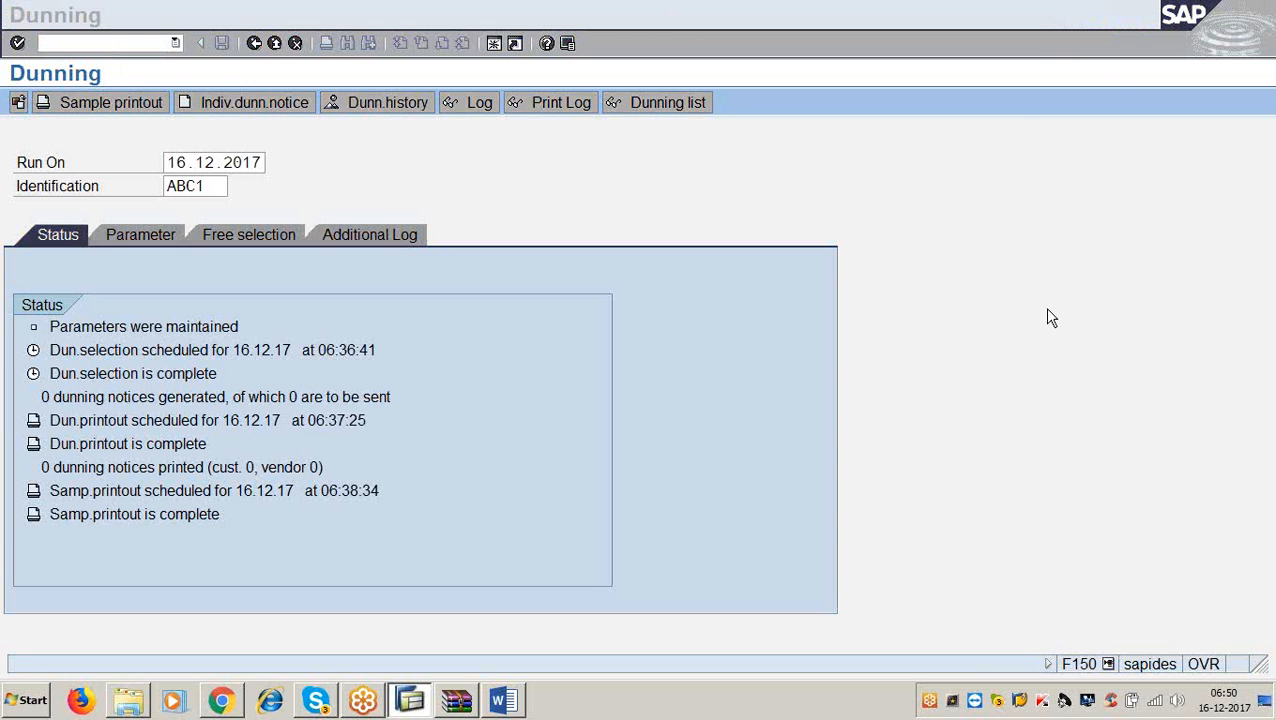